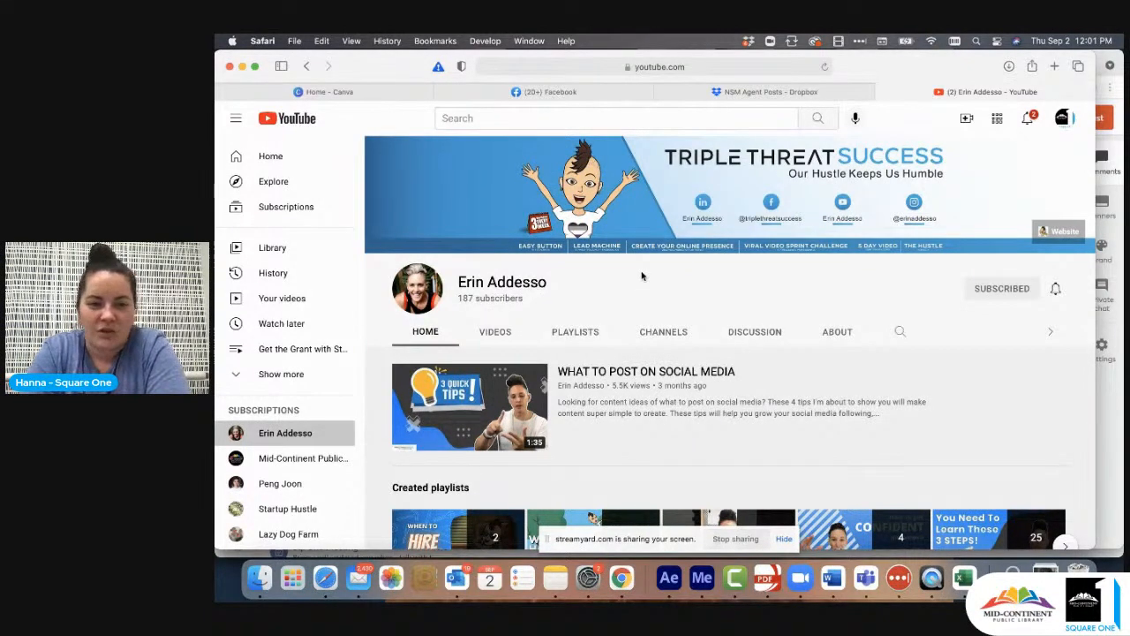
# - Look at the profile icons on the subscribed channels, from Mid-Continent Public Library through Startup Hustle and Lazy Dog Farm to KC Pet Project
pyautogui.click(298, 456)
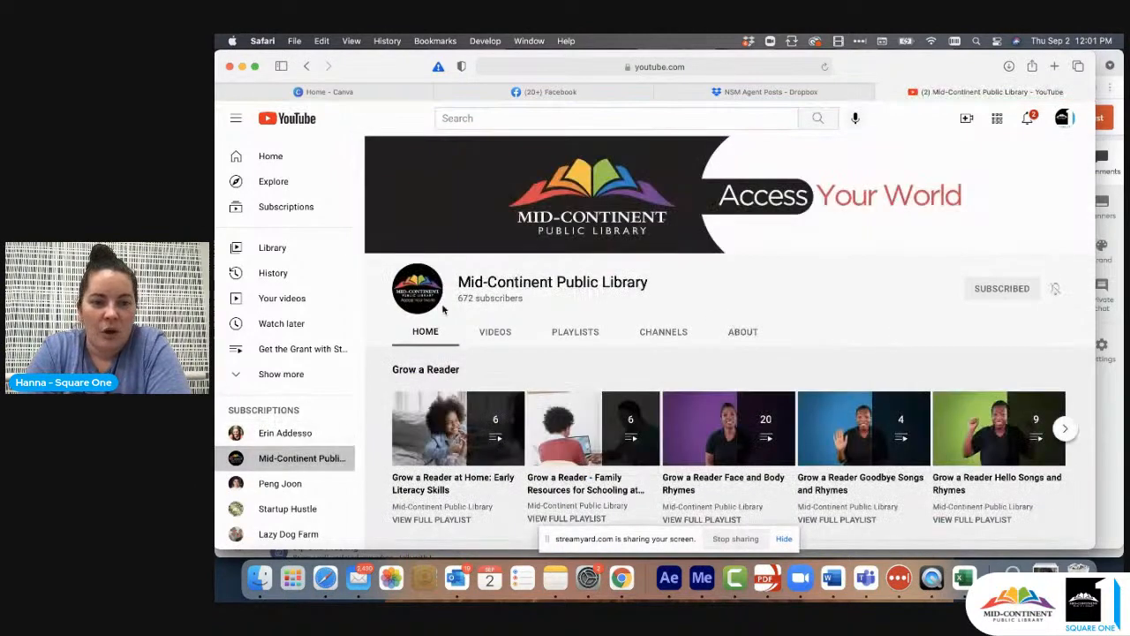
pyautogui.click(294, 482)
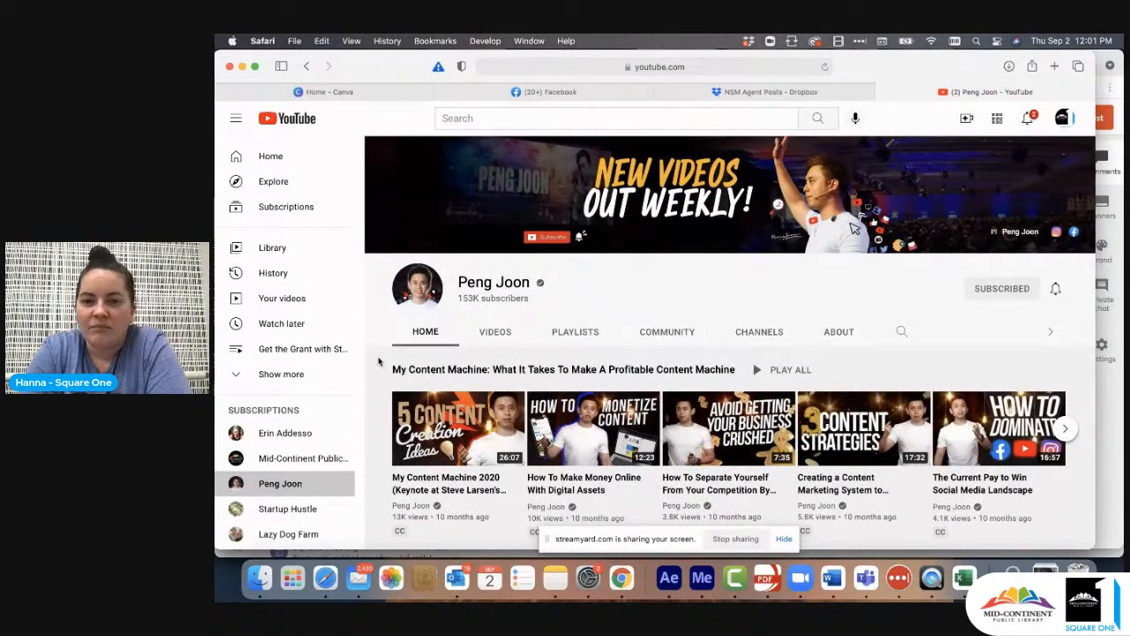
pyautogui.scroll(-1, 296, 470)
pyautogui.click(297, 471)
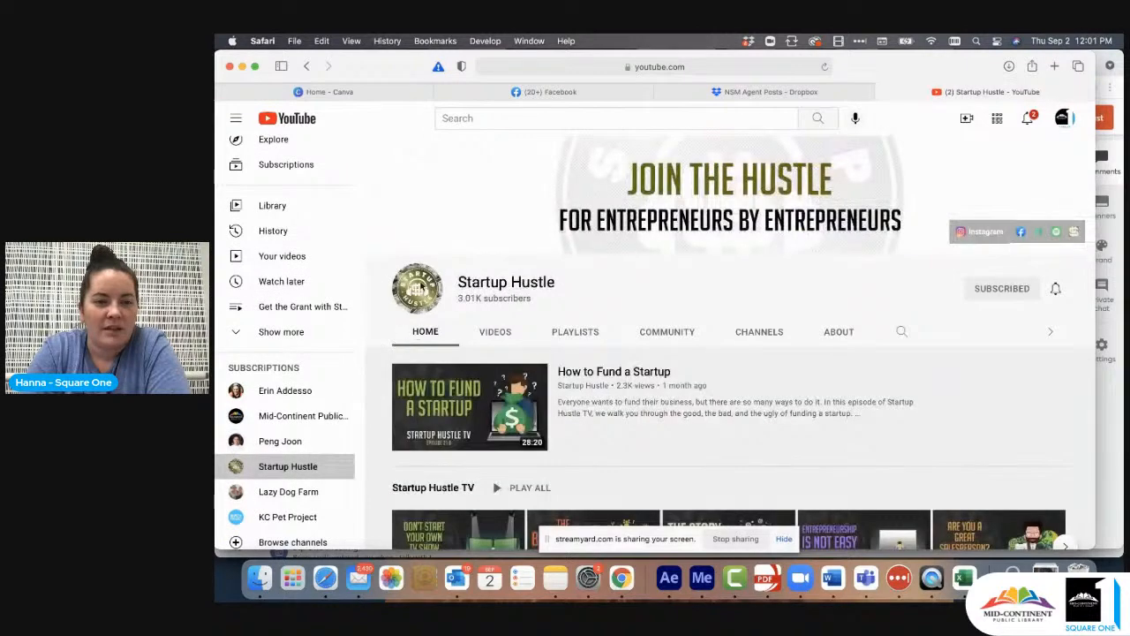
pyautogui.scroll(-1, 309, 451)
pyautogui.click(292, 451)
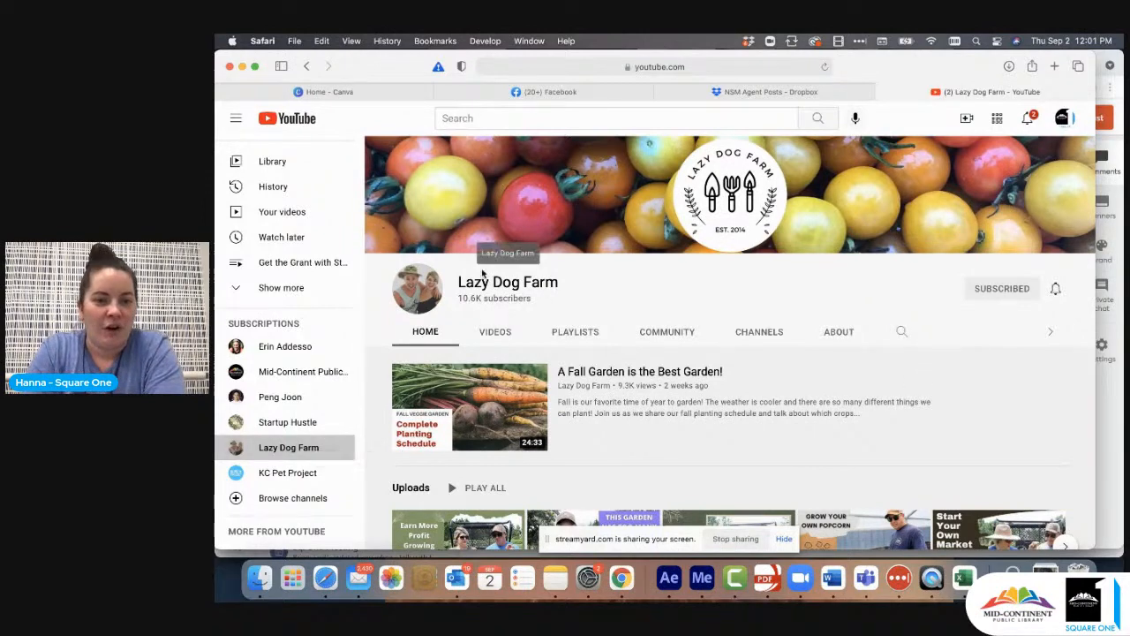
pyautogui.click(263, 471)
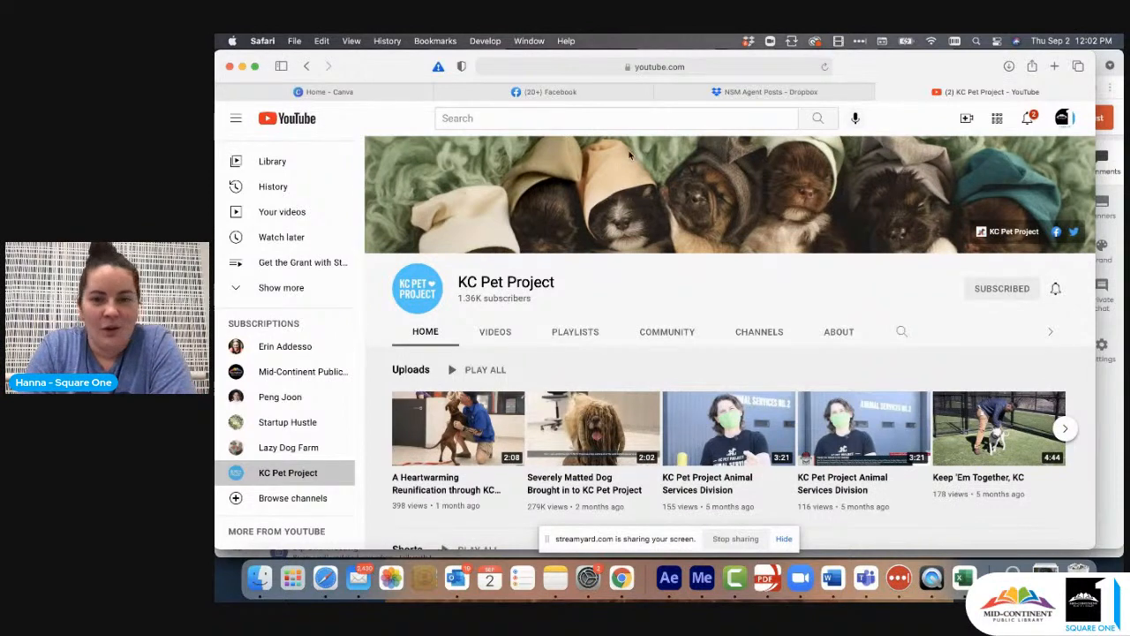
# - Open your own Square One Small Business Services channel and bring up the branding settings for its profile picture
pyautogui.click(1064, 122)
pyautogui.click(927, 177)
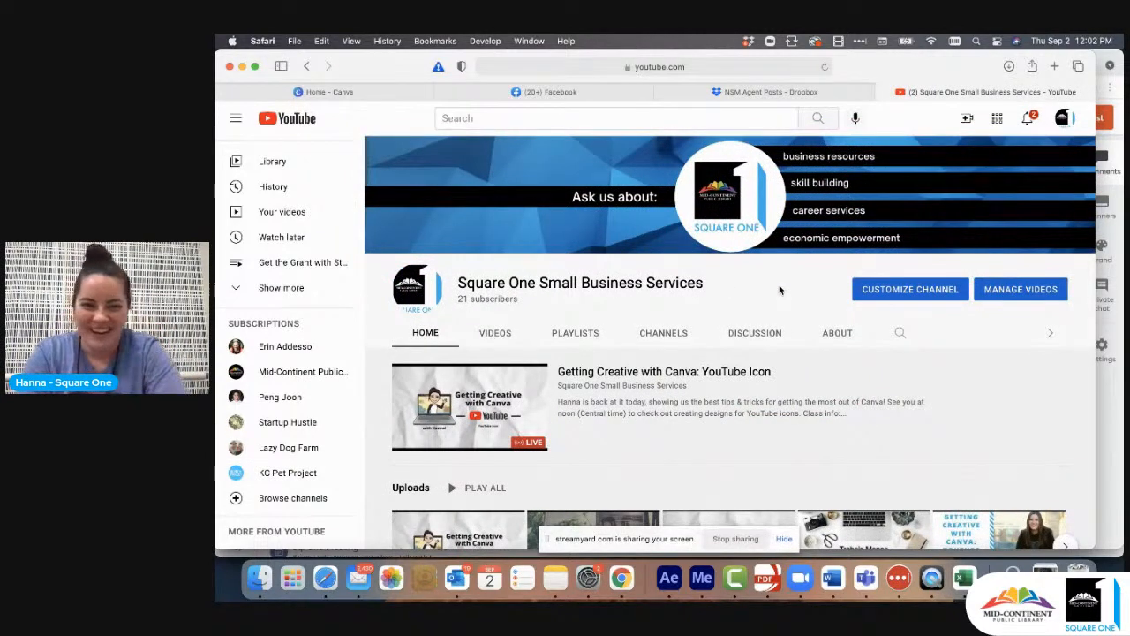
pyautogui.click(433, 283)
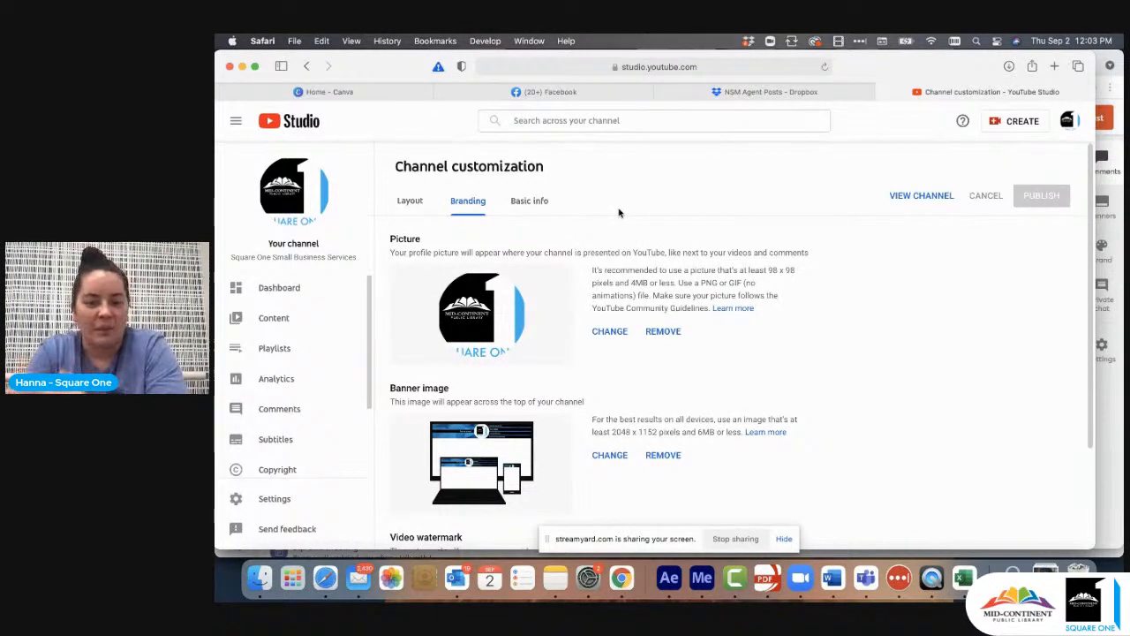
# - Switch to Canva, show all existing designs, and search for "youtube profile"
pyautogui.click(384, 95)
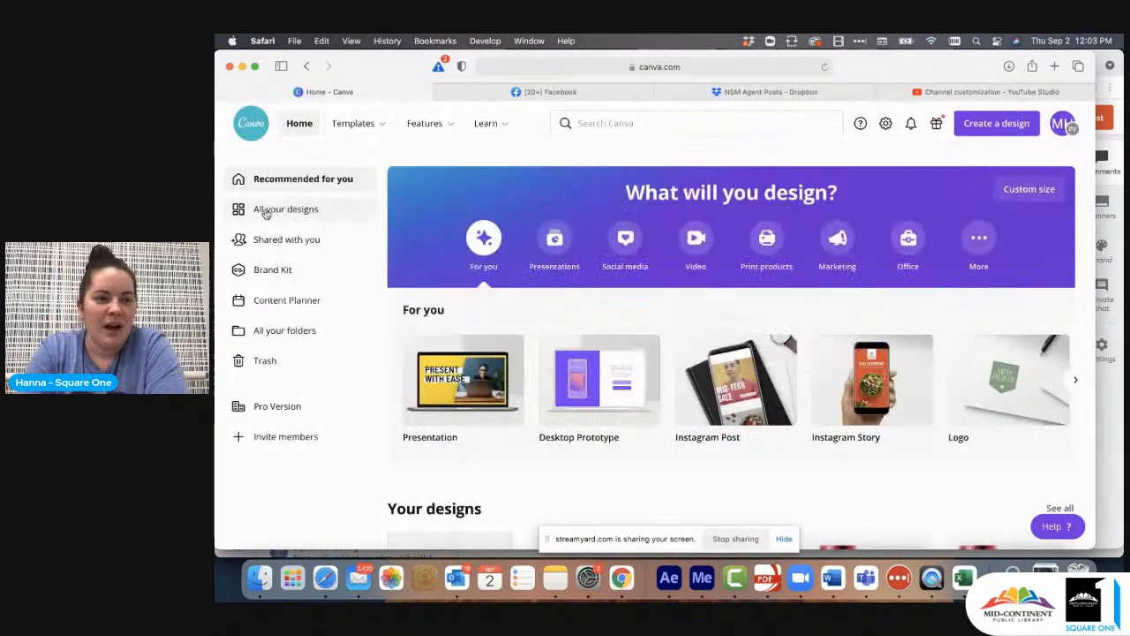
pyautogui.click(265, 212)
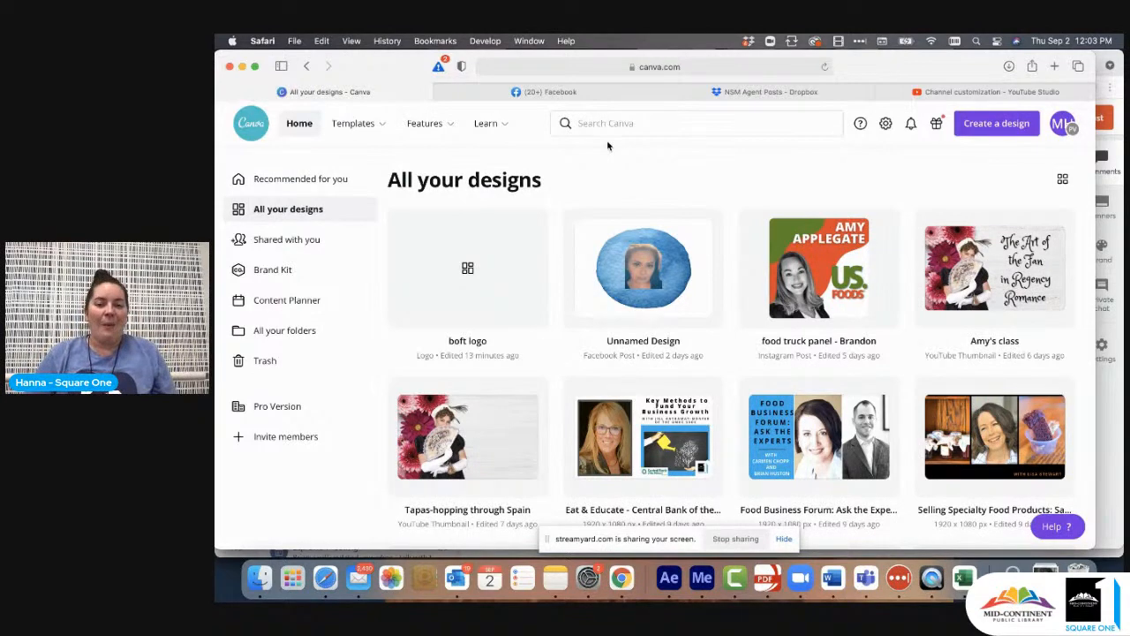
pyautogui.click(611, 123)
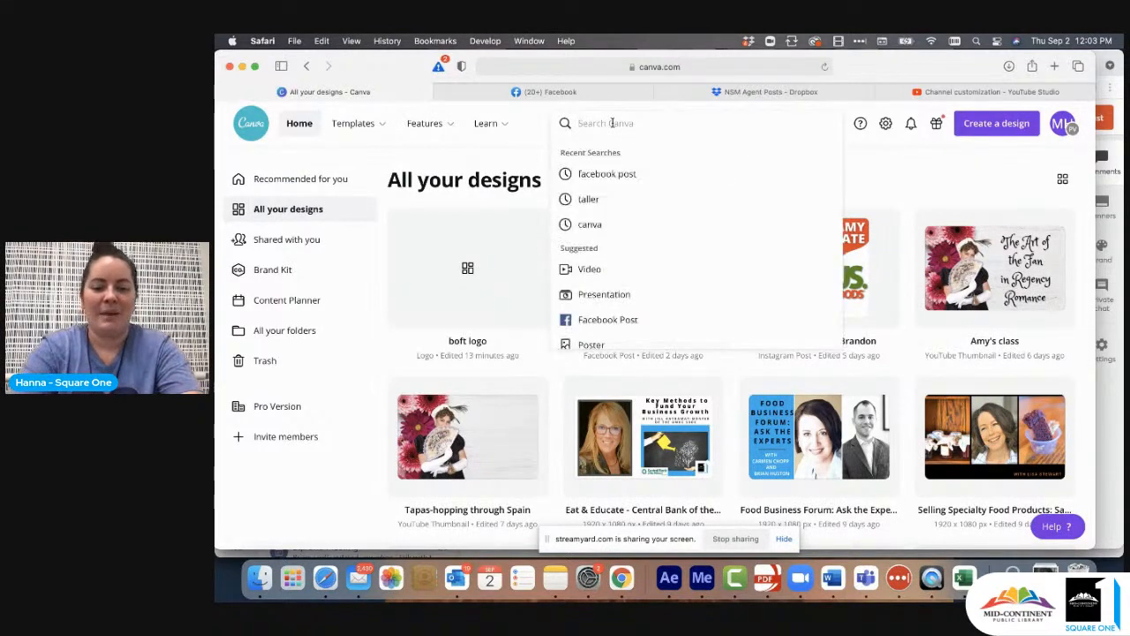
pyautogui.write('youtube')
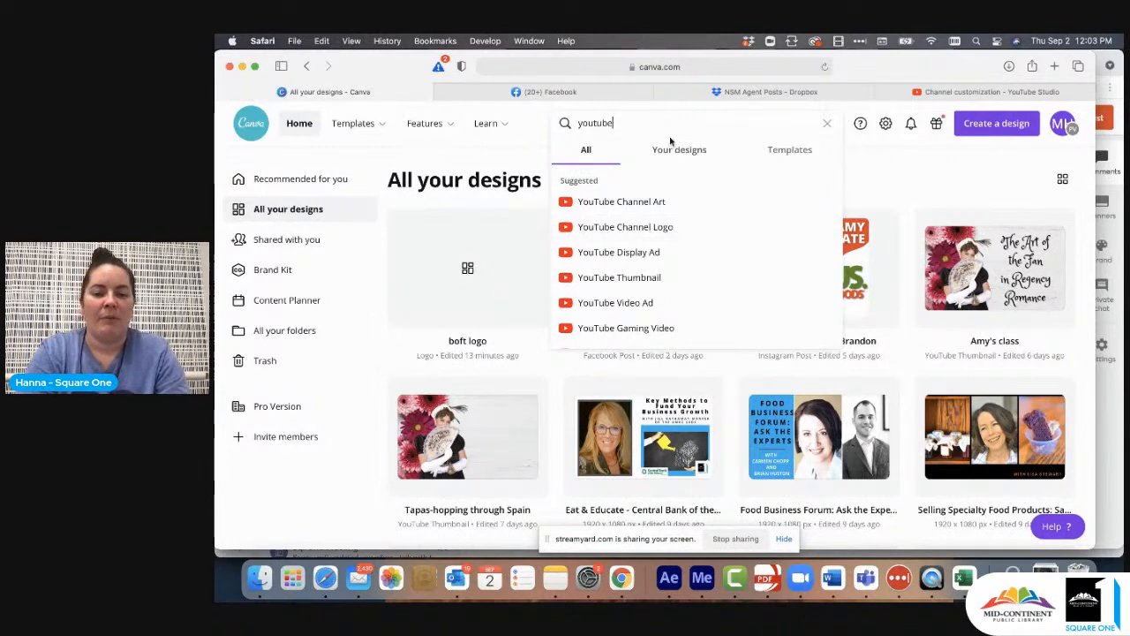
pyautogui.write(' pro')
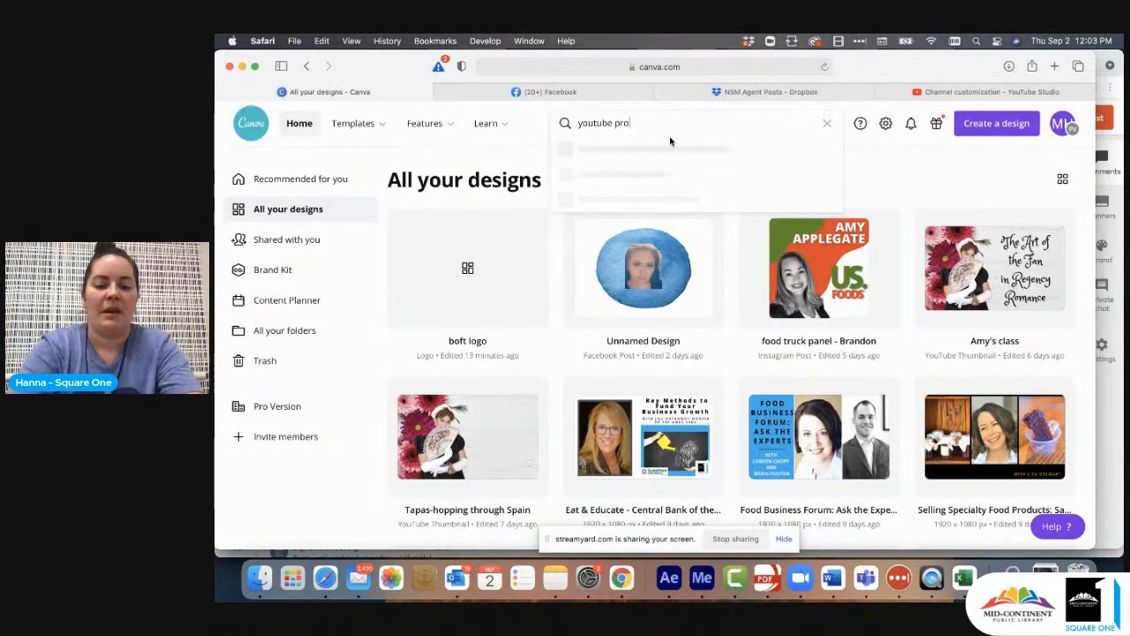
pyautogui.write('file')
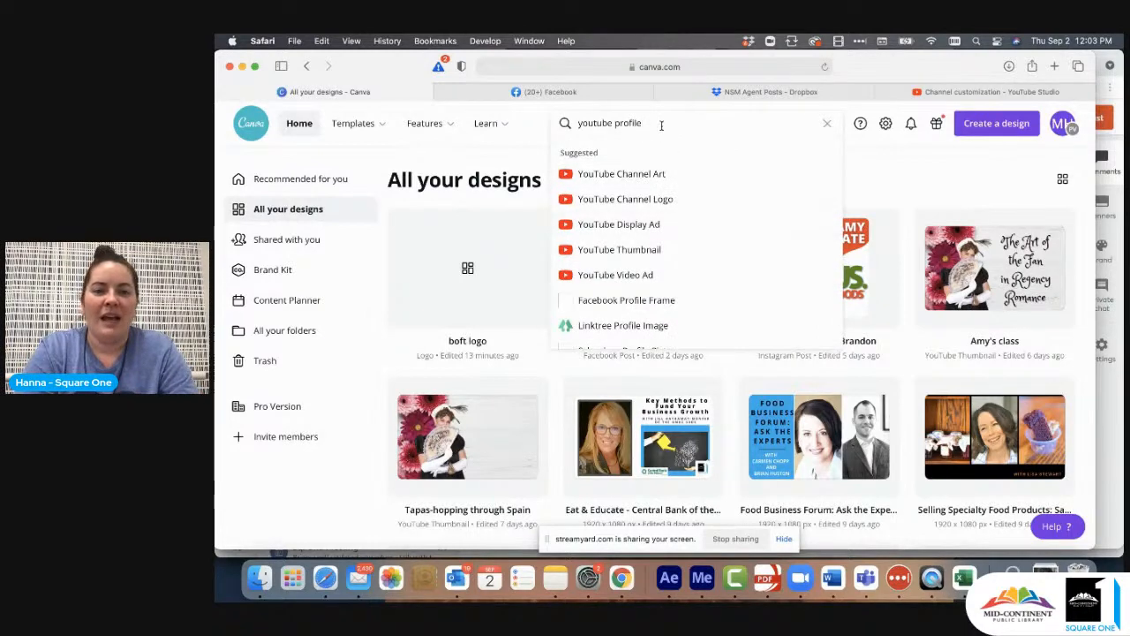
# - Replace the Canva search text with "logo"
pyautogui.moveTo(661, 125); pyautogui.dragTo(578, 124)
pyautogui.press('BackSpace')
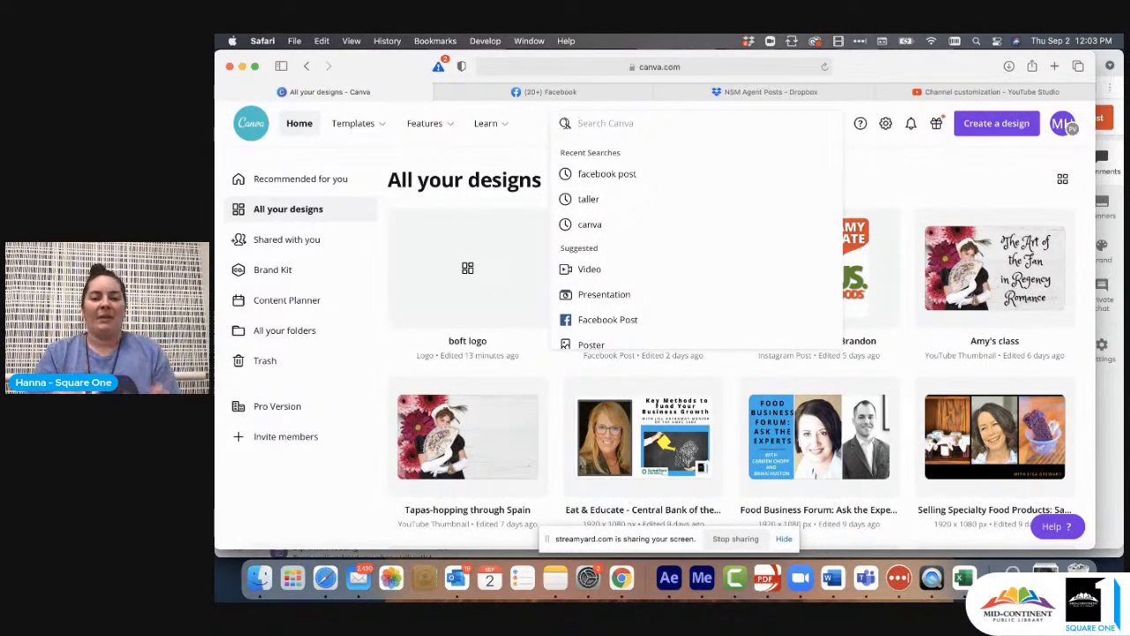
pyautogui.write('logo')
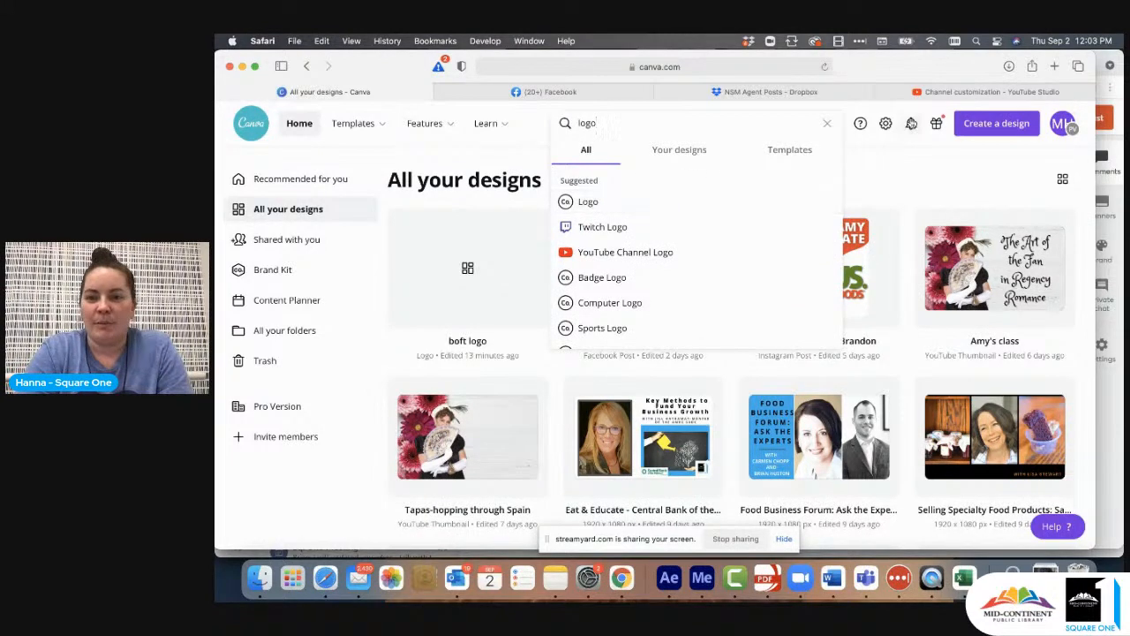
# - Check the recommended profile picture size in YouTube Studio and create a blank 500 × 500 px Logo design in Canva
pyautogui.click(936, 93)
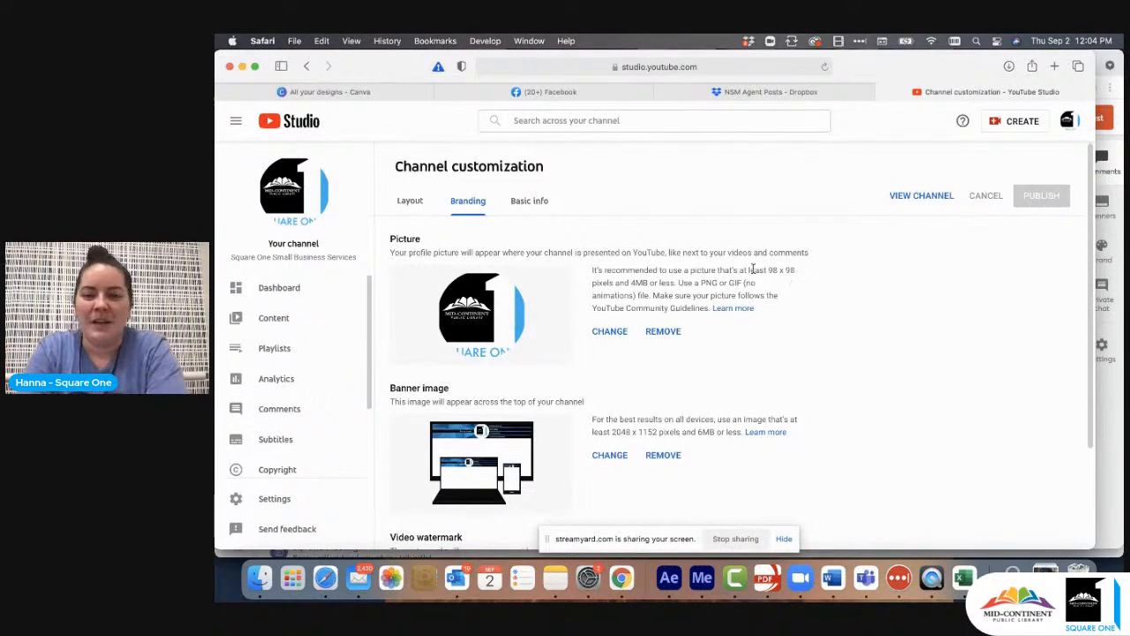
pyautogui.click(402, 92)
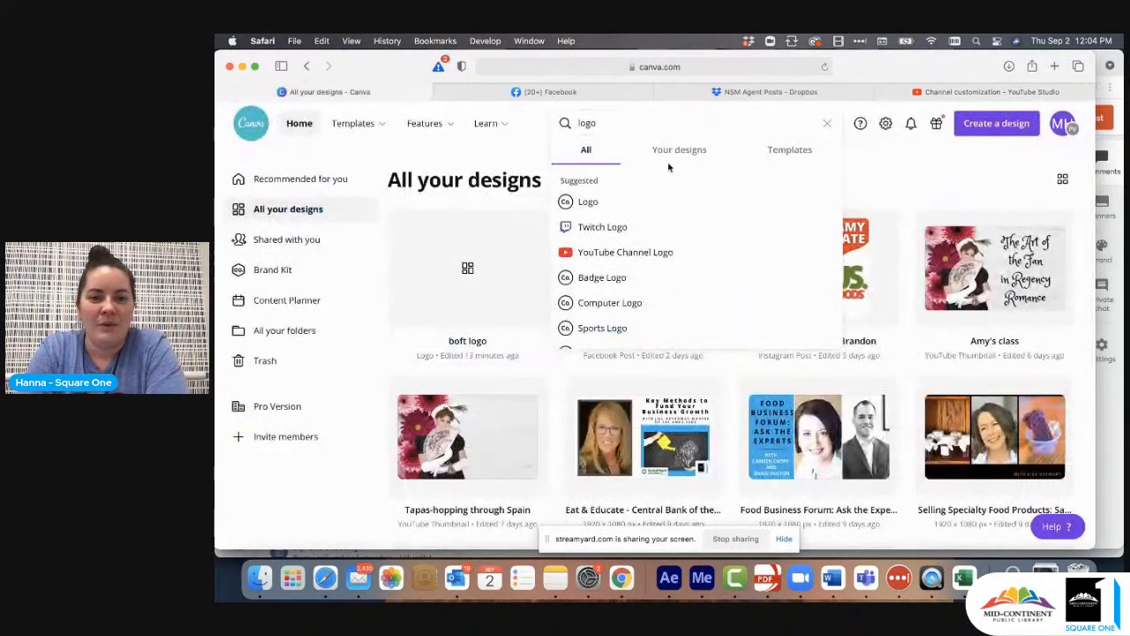
pyautogui.click(608, 204)
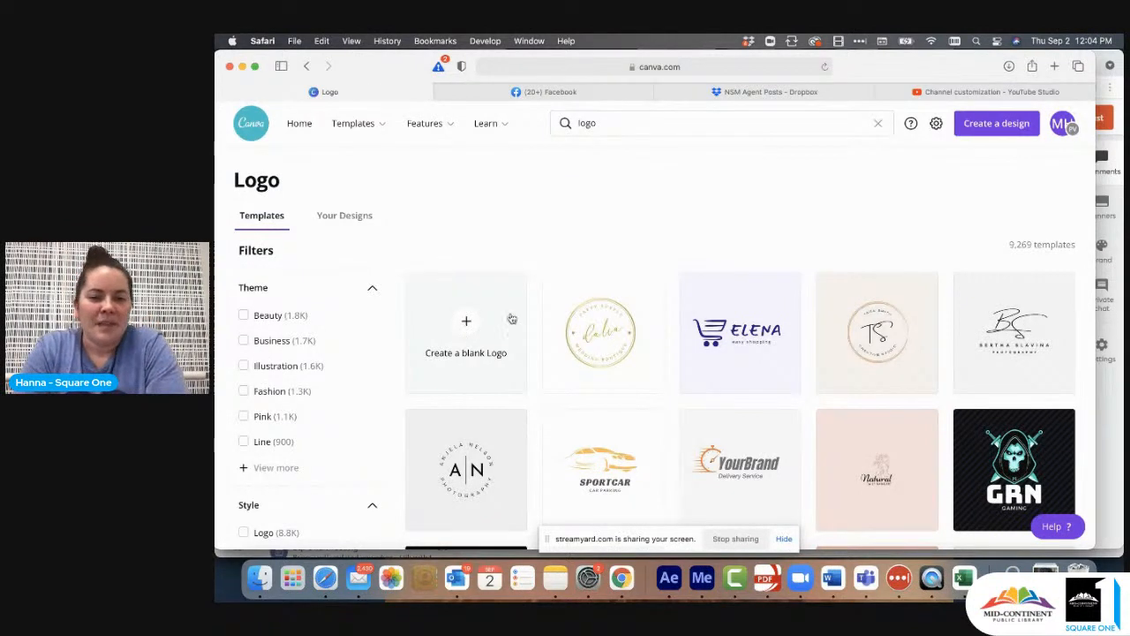
pyautogui.click(465, 330)
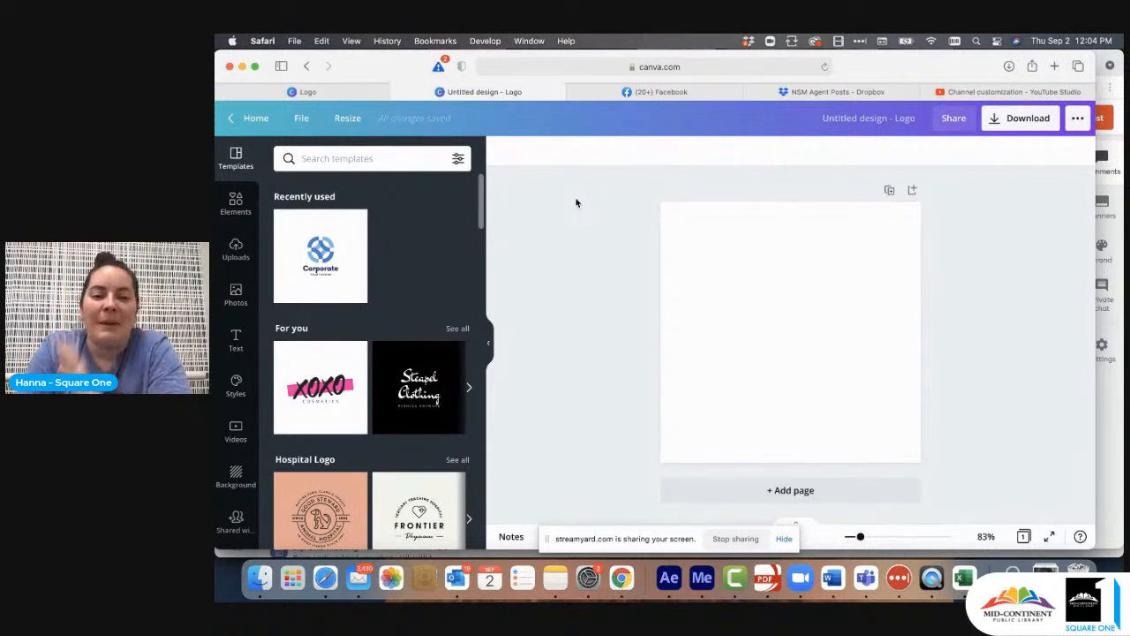
# - Add a circle shape enlarged to fill the whole canvas and compare it with the round channel picture in YouTube Studio
pyautogui.click(236, 203)
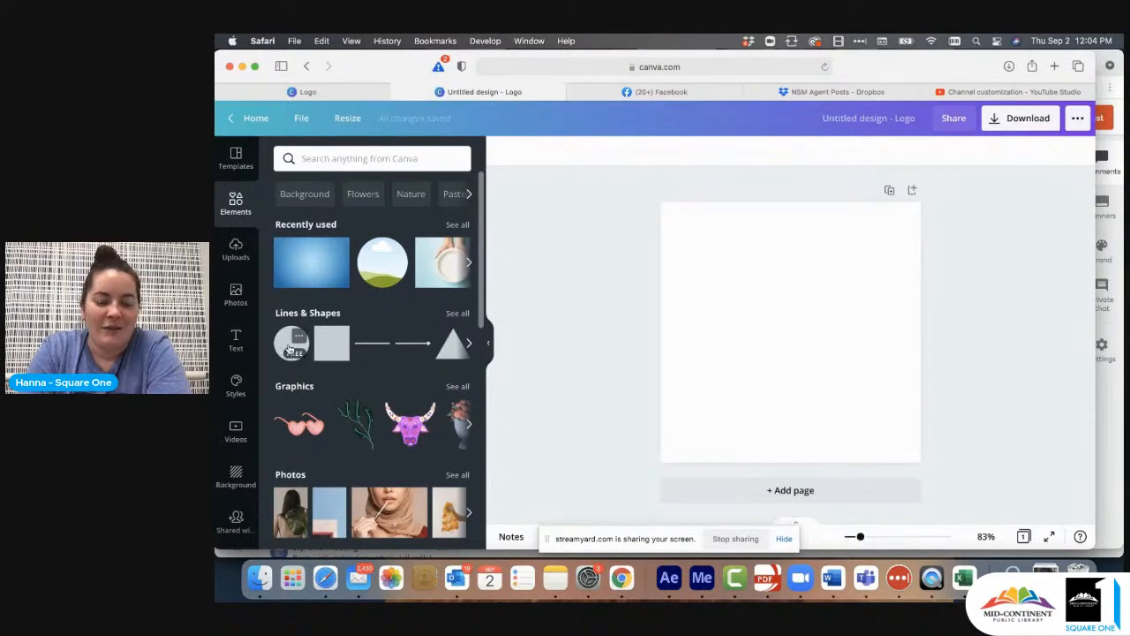
pyautogui.click(287, 350)
pyautogui.moveTo(782, 330); pyautogui.dragTo(723, 270)
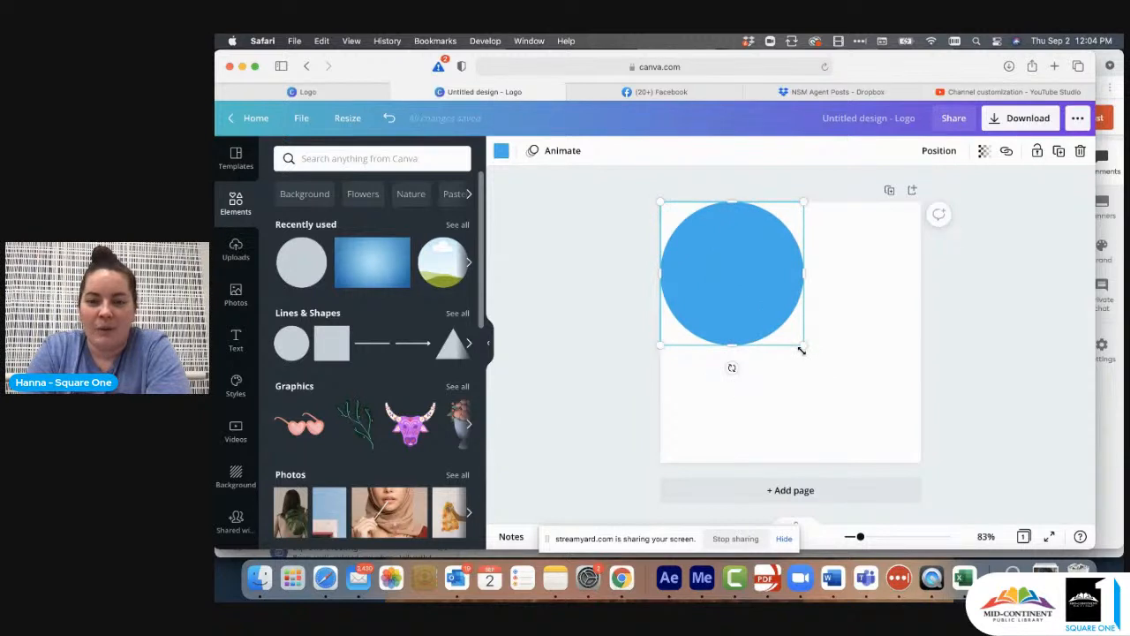
pyautogui.moveTo(802, 349); pyautogui.dragTo(913, 472)
pyautogui.click(962, 402)
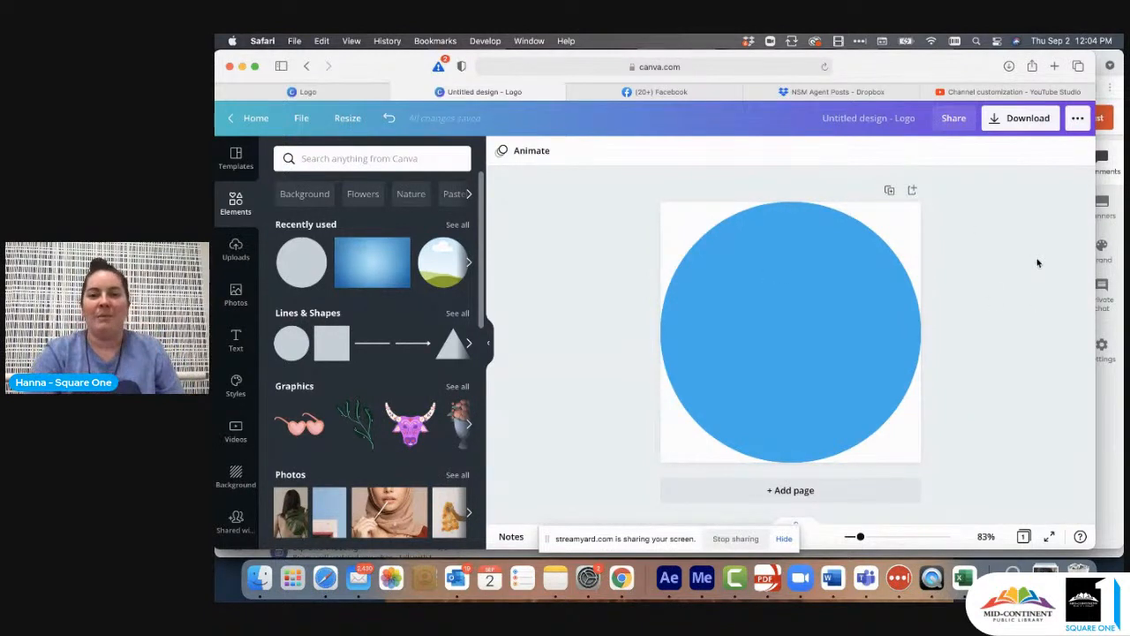
pyautogui.click(1000, 93)
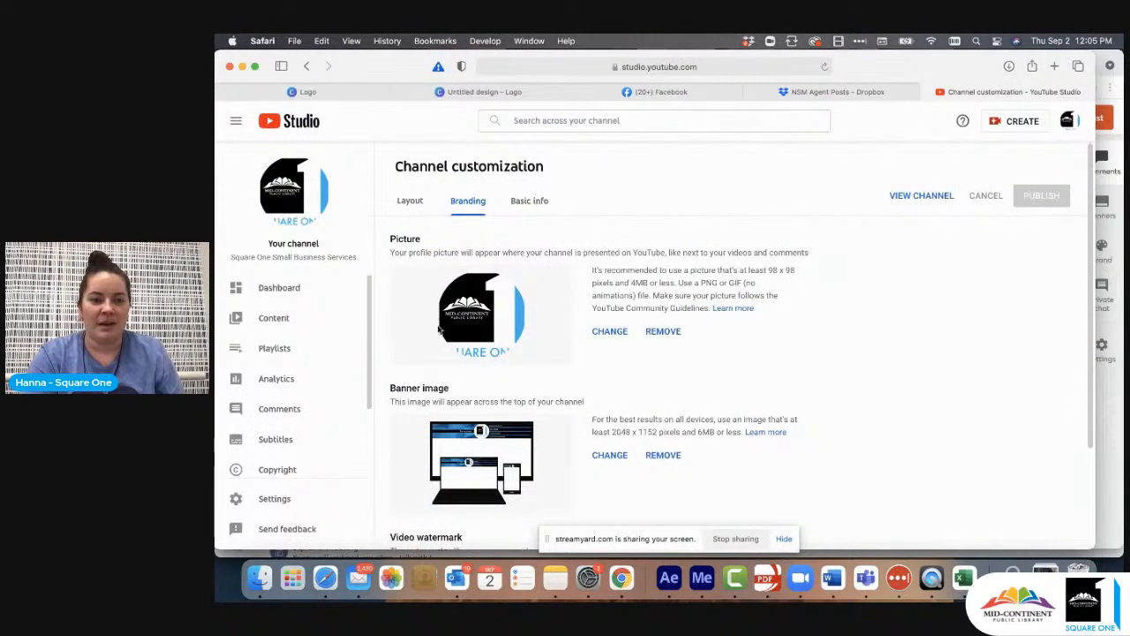
pyautogui.click(413, 96)
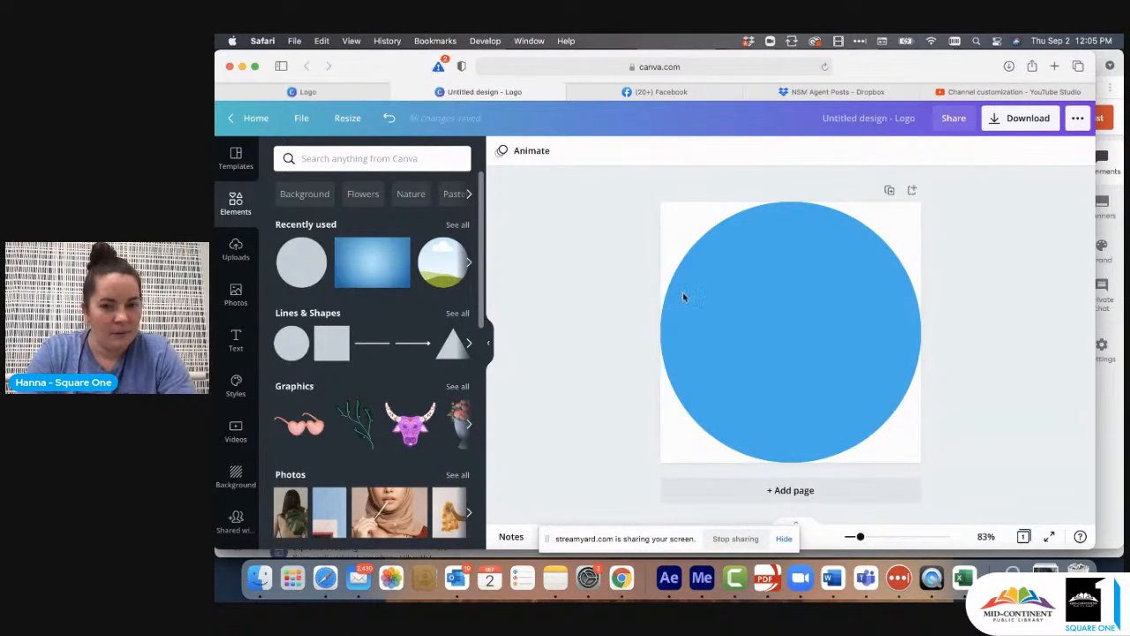
# - Insert the Business of Food Trucks image from the saved logos onto the blue circle
pyautogui.scroll(-3, 234, 339)
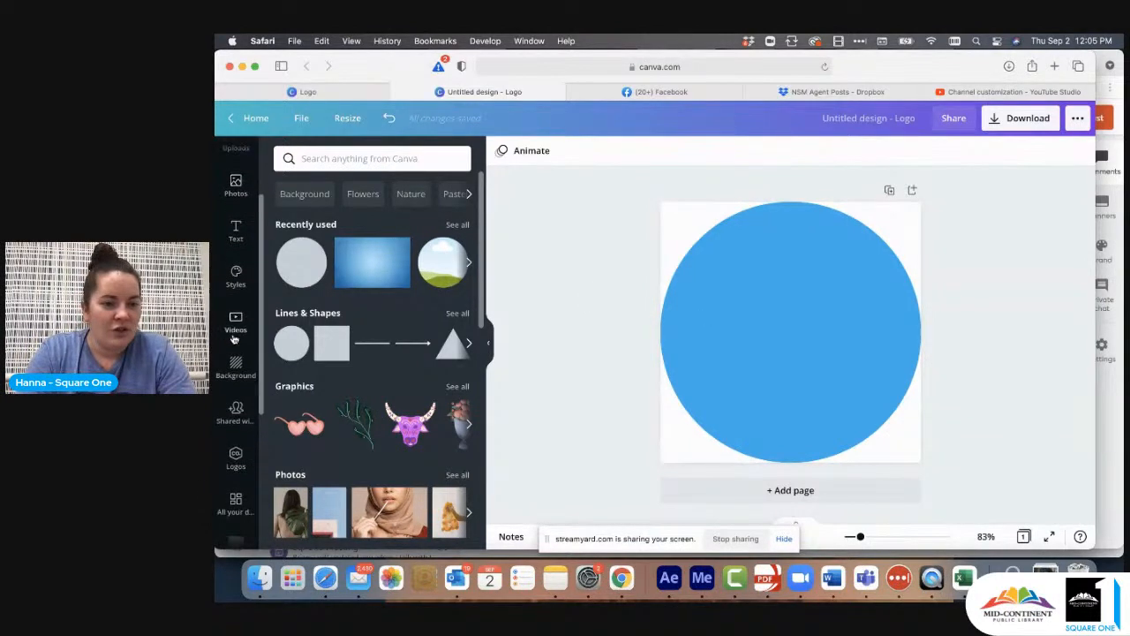
pyautogui.scroll(-2, 234, 371)
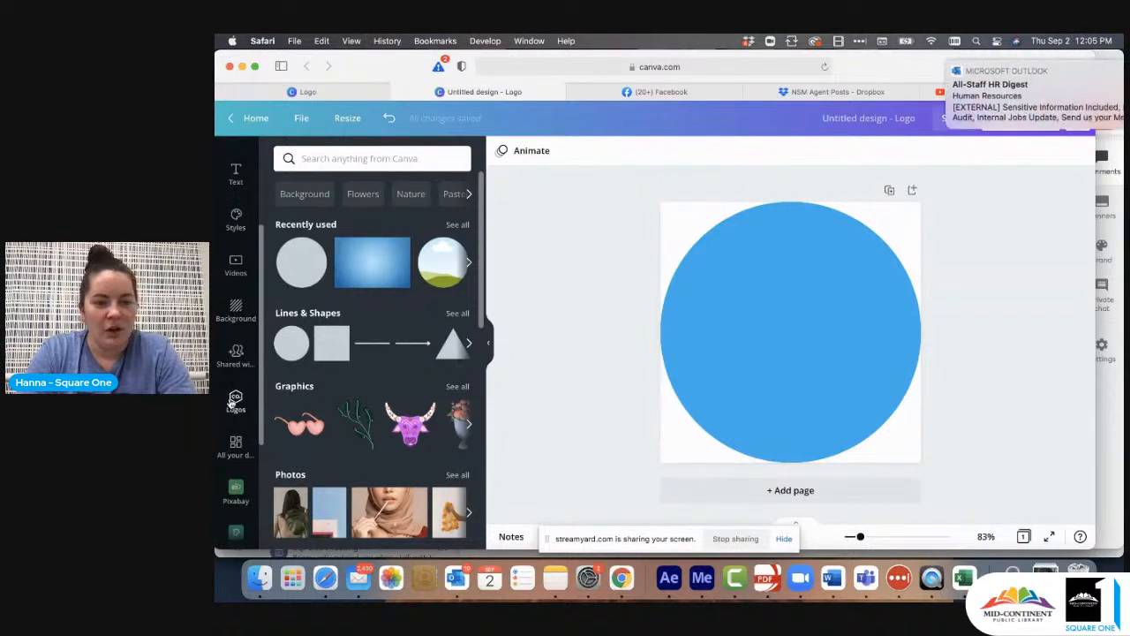
pyautogui.scroll(-3, 231, 495)
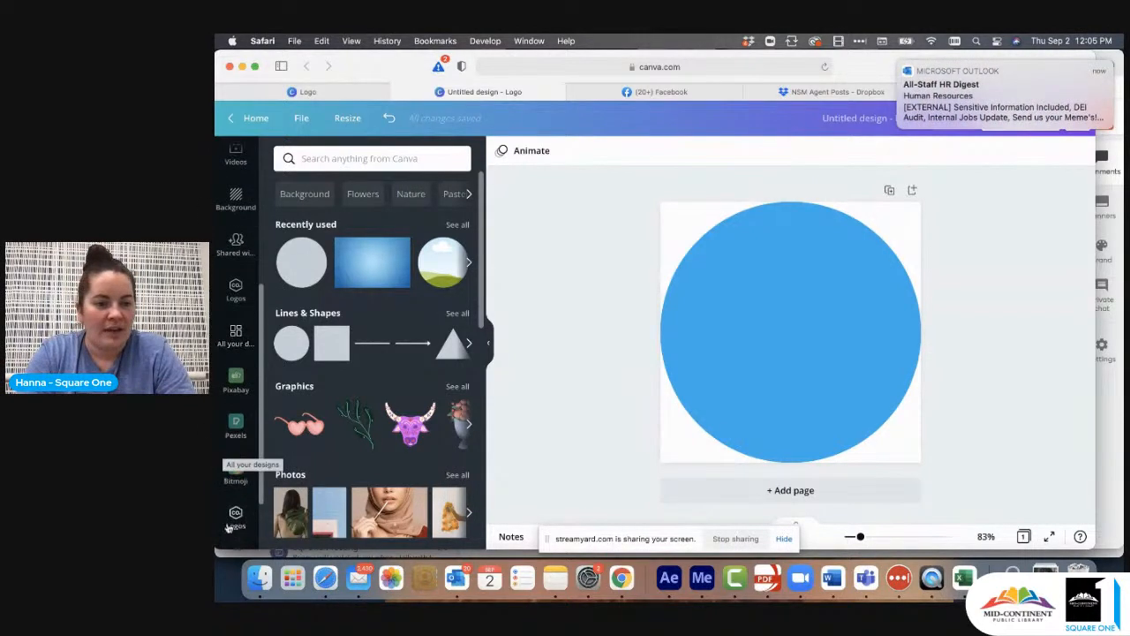
pyautogui.scroll(-2, 231, 513)
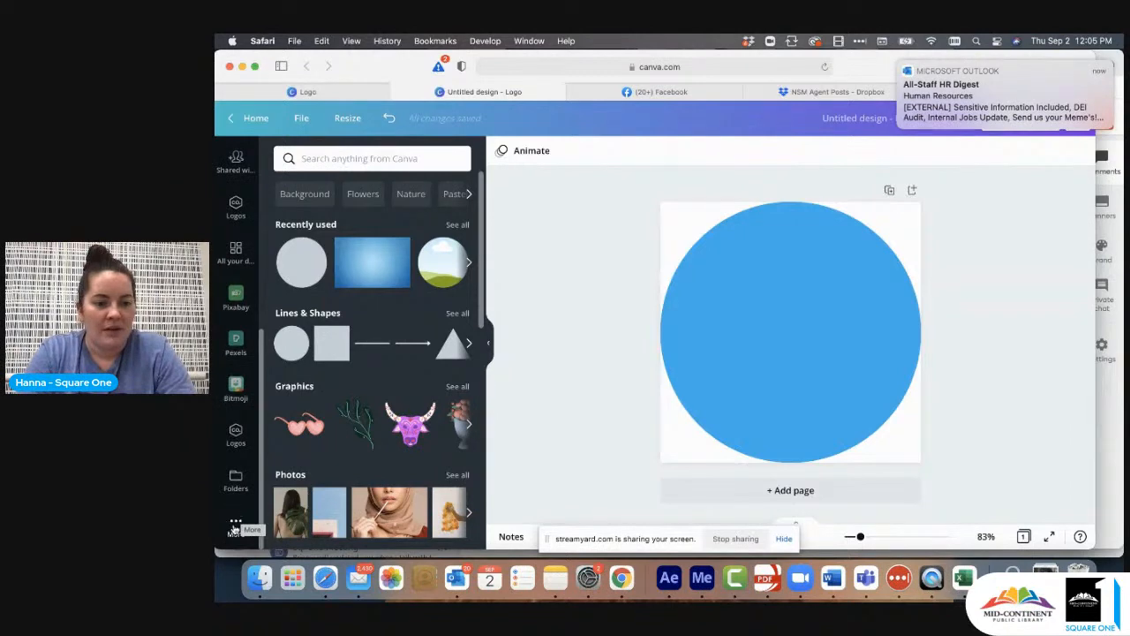
pyautogui.click(235, 527)
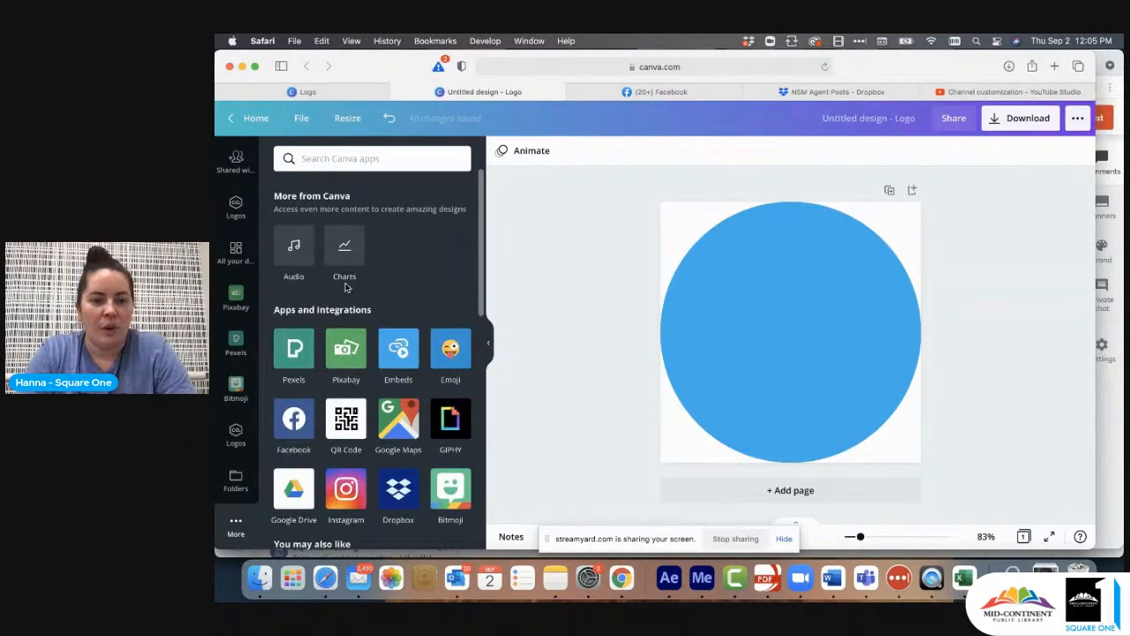
pyautogui.scroll(2, 236, 301)
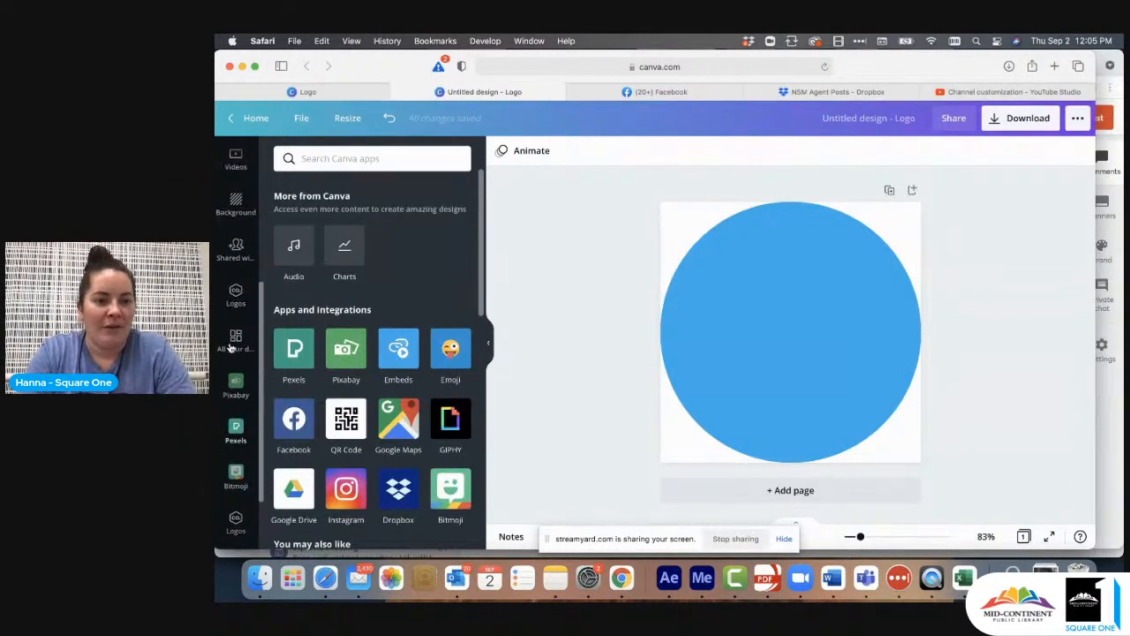
pyautogui.click(236, 300)
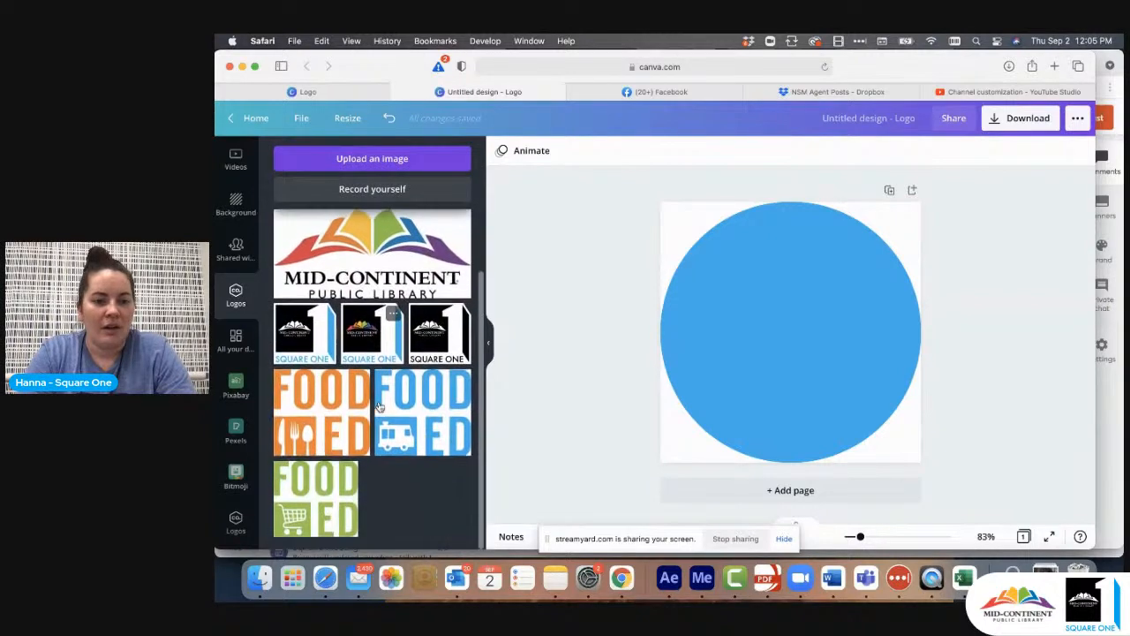
pyautogui.scroll(2, 379, 406)
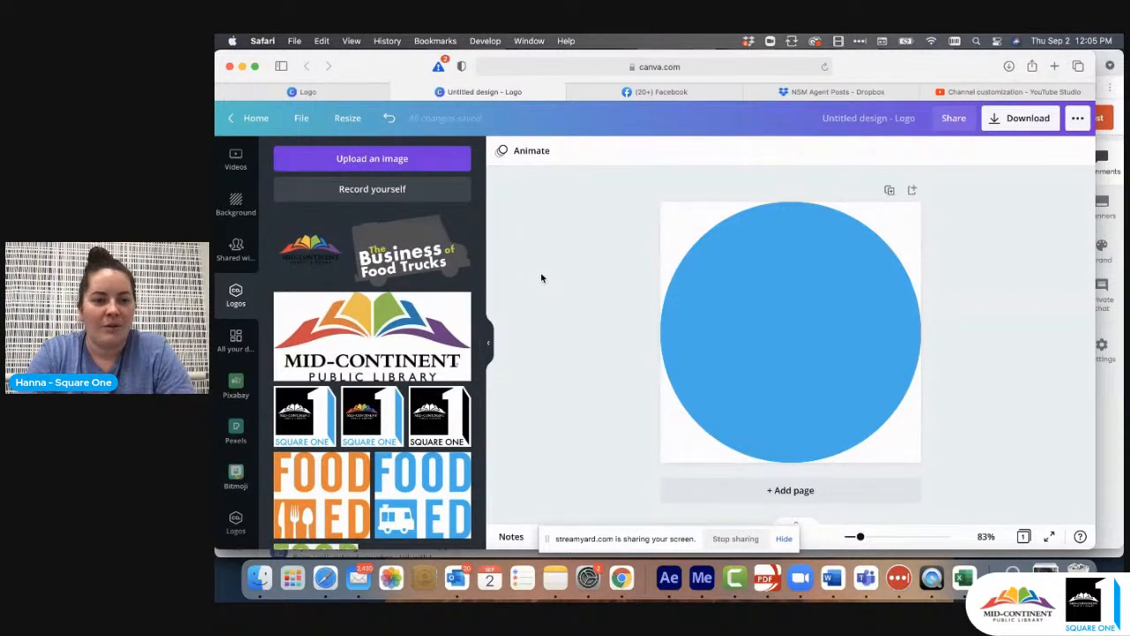
pyautogui.click(408, 261)
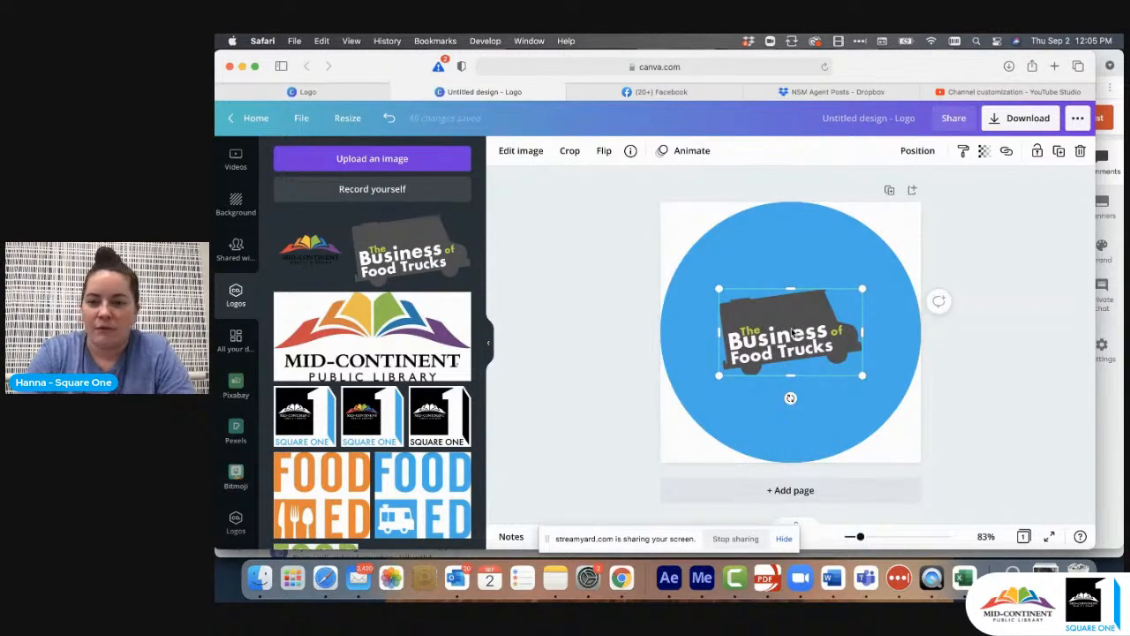
# - Enlarge the food truck logo to nearly the circle's full width and center it on the circle
pyautogui.moveTo(789, 338); pyautogui.dragTo(752, 374)
pyautogui.moveTo(825, 321); pyautogui.dragTo(918, 273)
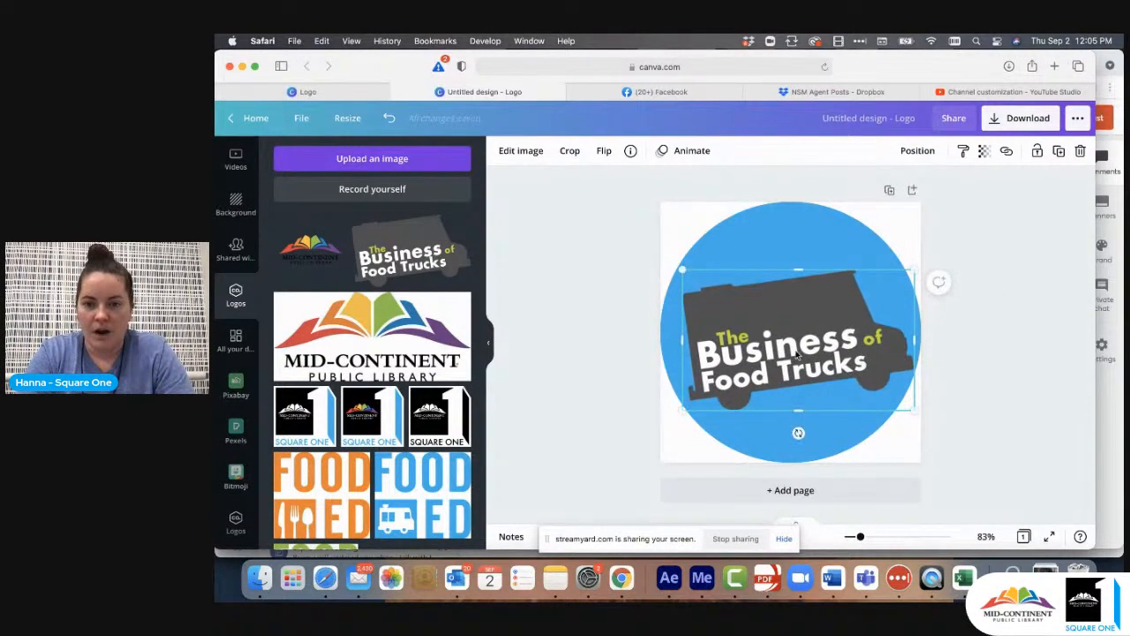
pyautogui.moveTo(792, 346); pyautogui.dragTo(757, 331)
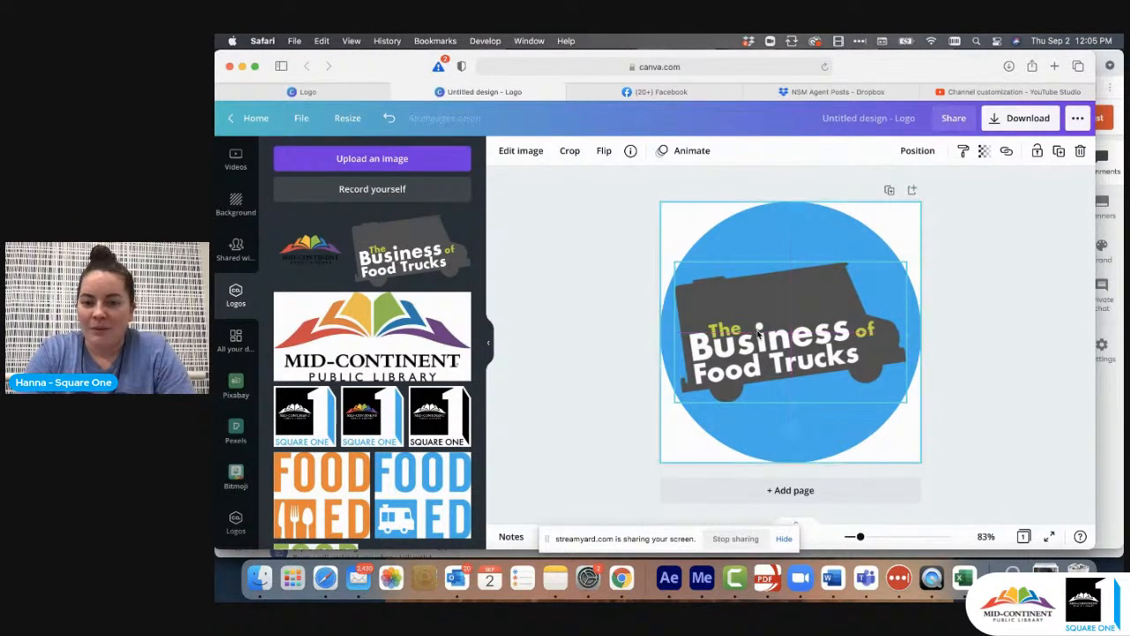
# - Resize the food truck logo so it fits just inside the circle's width and center it on the circle
pyautogui.moveTo(911, 257); pyautogui.dragTo(936, 246)
pyautogui.click(983, 242)
pyautogui.click(764, 355)
pyautogui.moveTo(775, 350)
pyautogui.mouseDown()
pyautogui.moveTo(773, 304)
pyautogui.moveTo(775, 411)
pyautogui.moveTo(766, 344)
pyautogui.moveTo(767, 371)
pyautogui.moveTo(770, 358)
pyautogui.mouseUp()
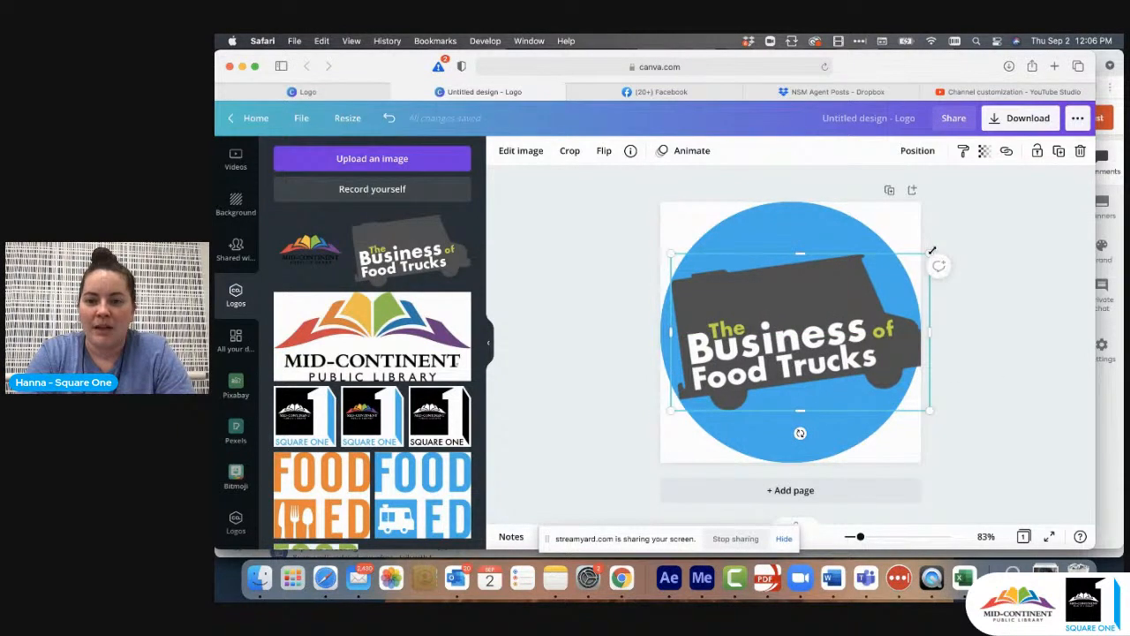
pyautogui.moveTo(931, 254); pyautogui.dragTo(907, 267)
pyautogui.moveTo(800, 331); pyautogui.dragTo(788, 339)
pyautogui.click(984, 317)
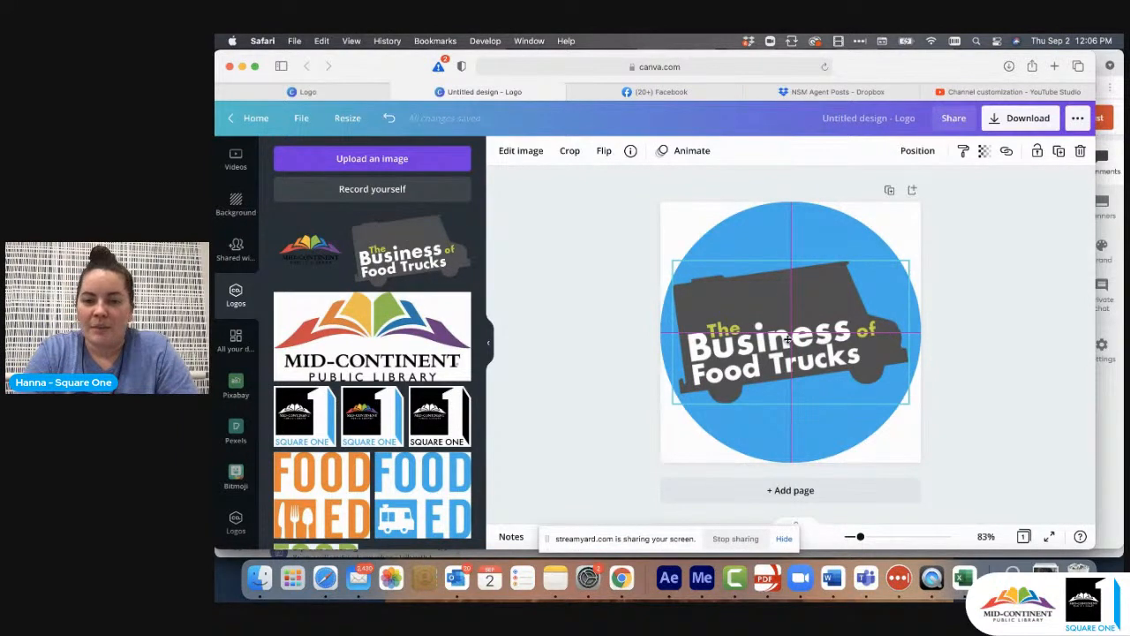
pyautogui.moveTo(789, 339); pyautogui.dragTo(789, 341)
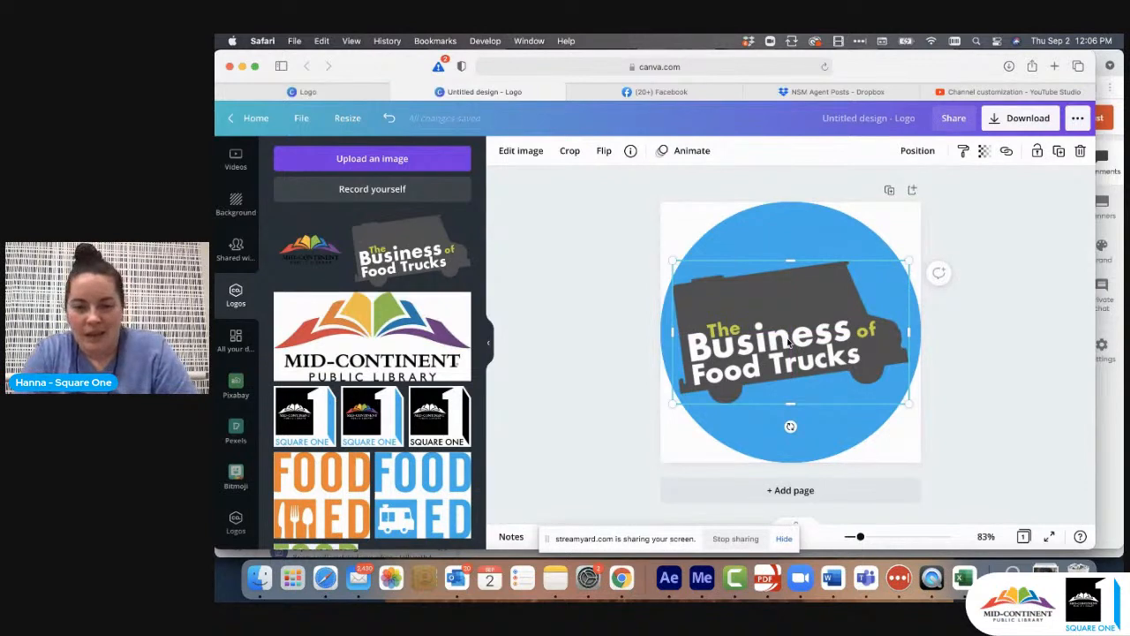
pyautogui.click(1011, 297)
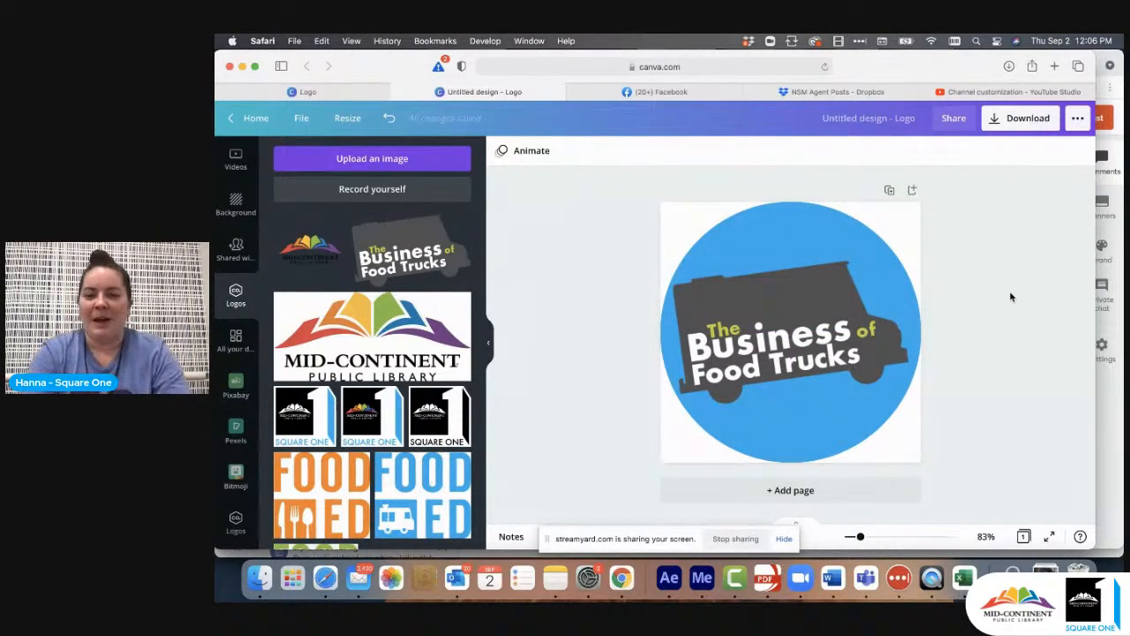
# - Recolor the circle from the Business of Food Trucks palette, comparing dark gray and black with lime green and choosing lime green
pyautogui.click(794, 217)
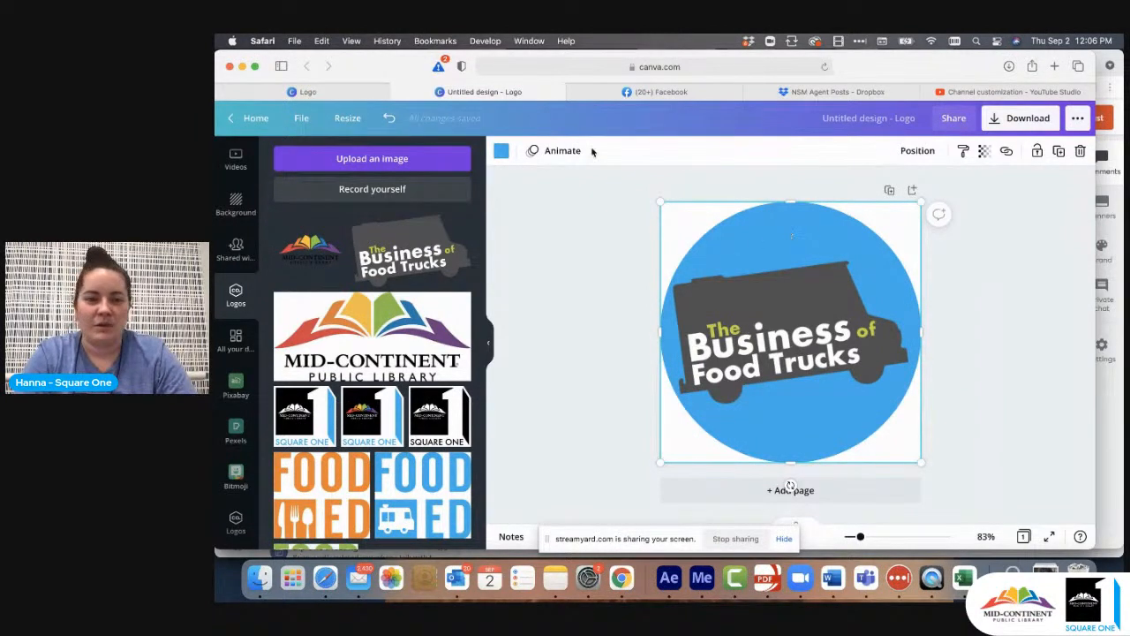
pyautogui.click(502, 152)
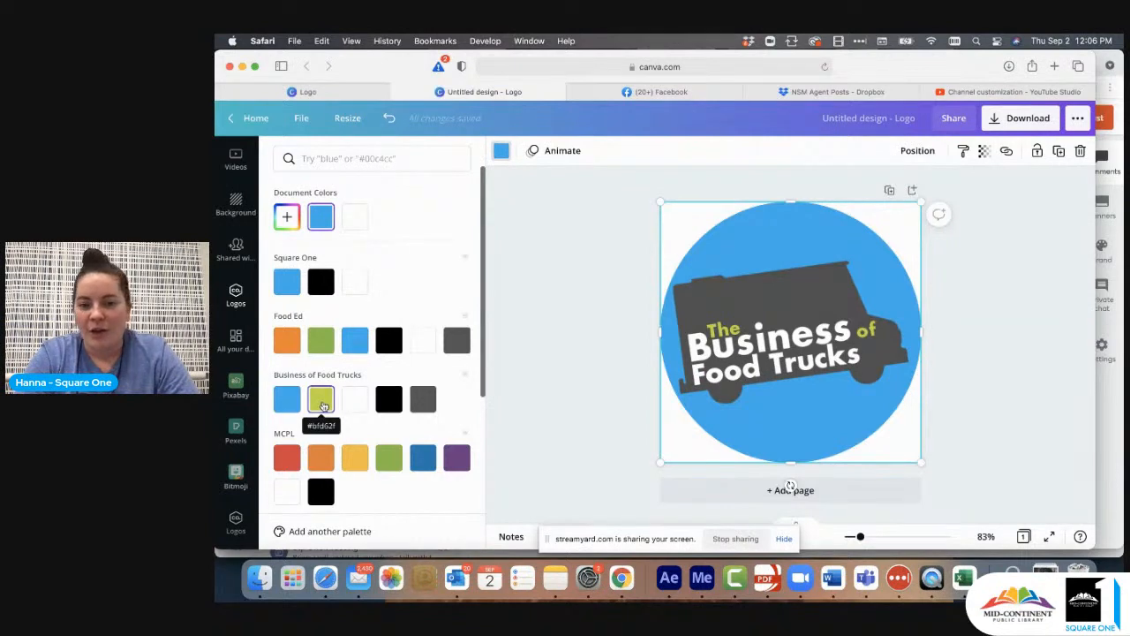
pyautogui.click(323, 404)
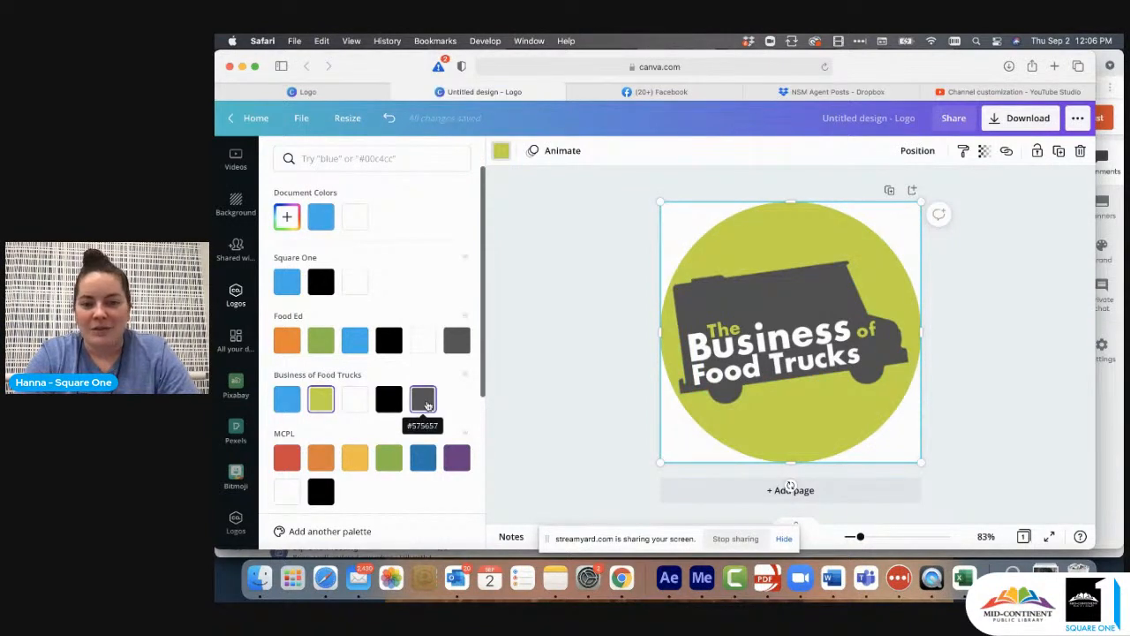
pyautogui.click(424, 401)
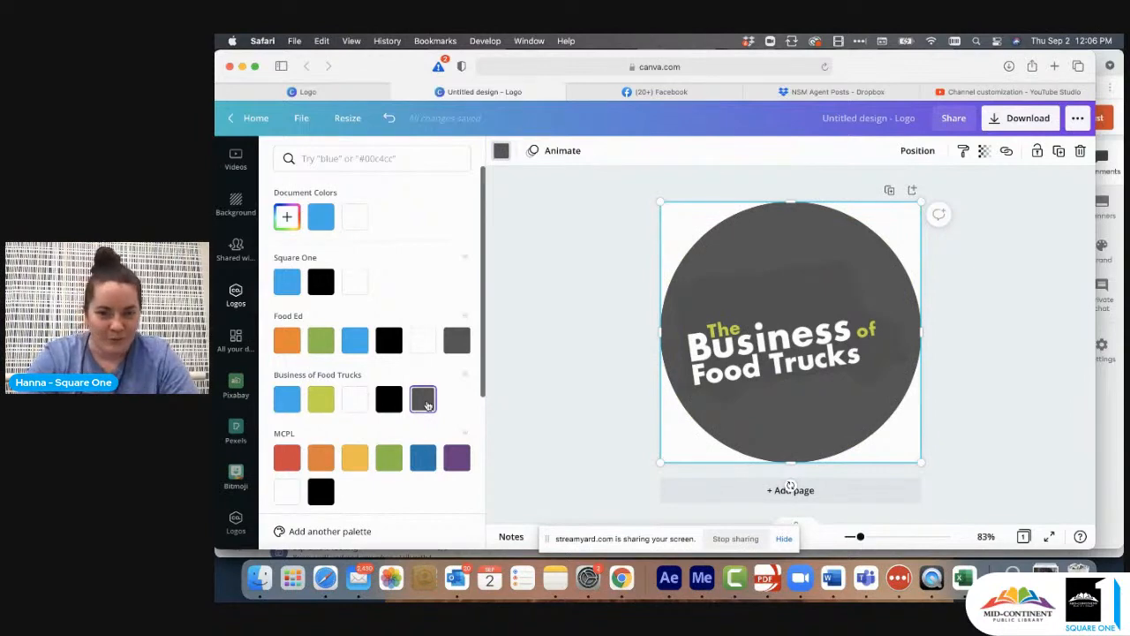
pyautogui.click(323, 405)
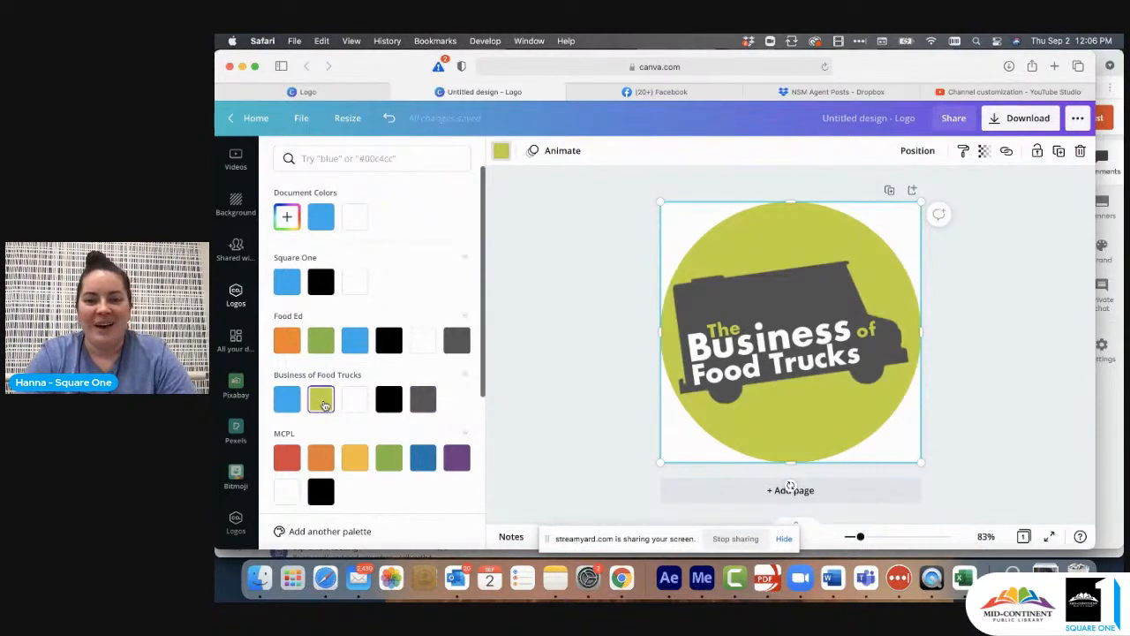
pyautogui.click(396, 401)
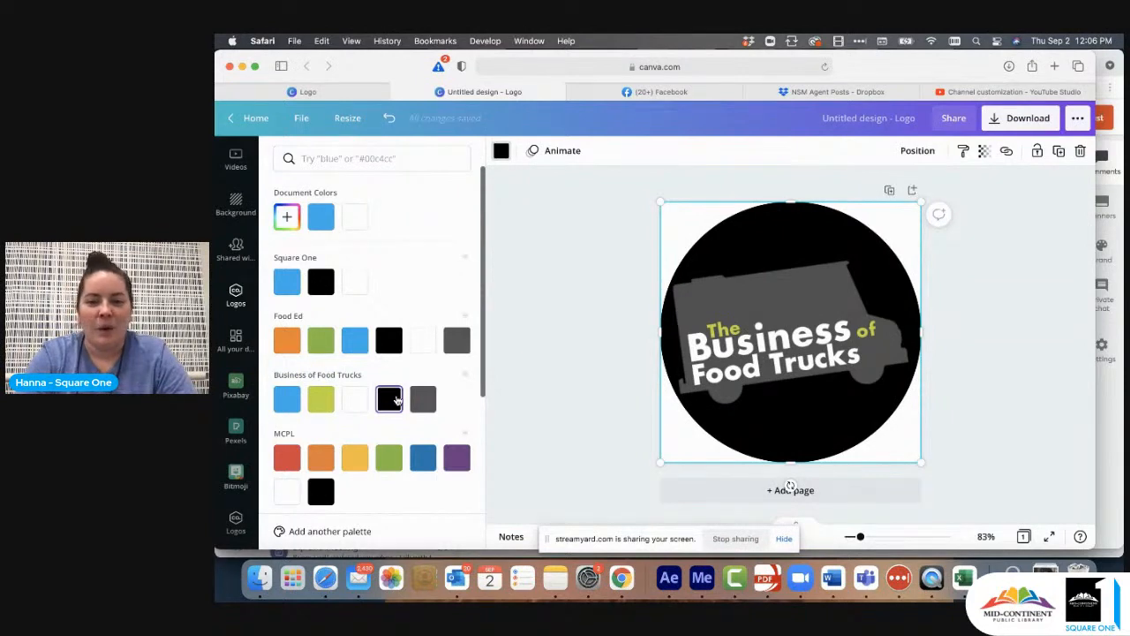
pyautogui.click(321, 399)
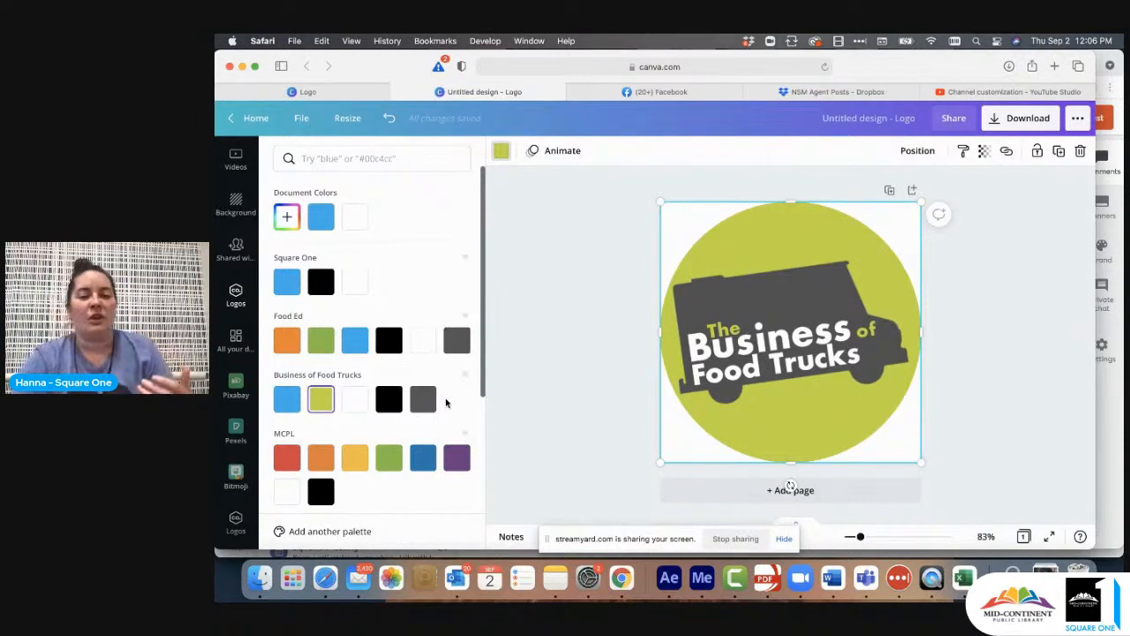
# - Compare the logo's dark gray and lime green photo colors on the circle, apply the lime green and deselect the circle
pyautogui.scroll(-5, 446, 403)
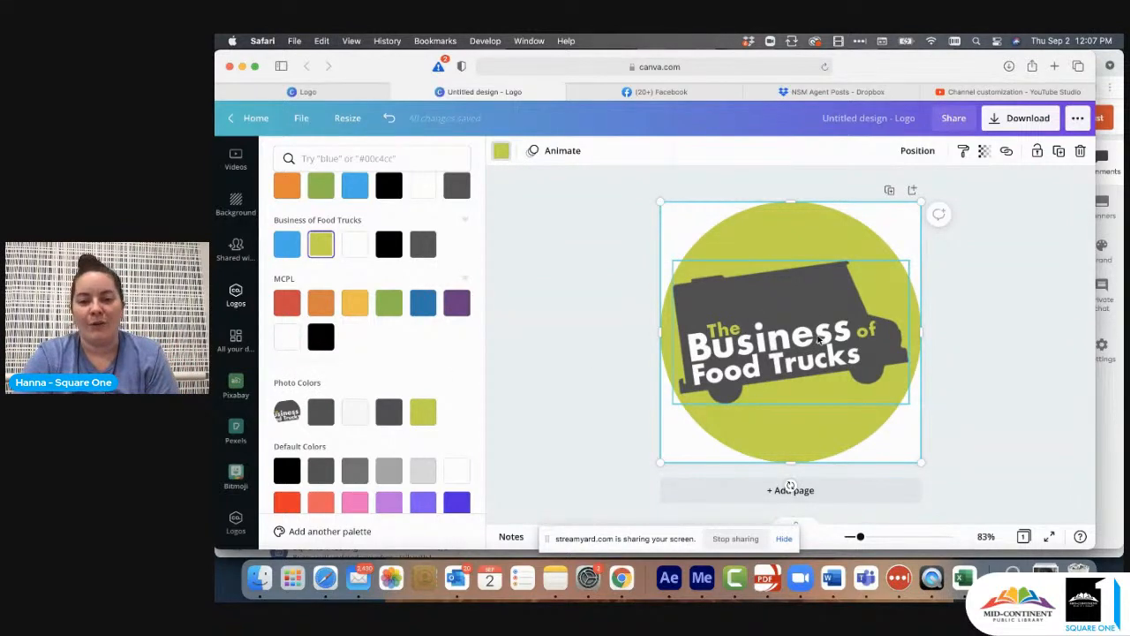
pyautogui.scroll(3, 450, 353)
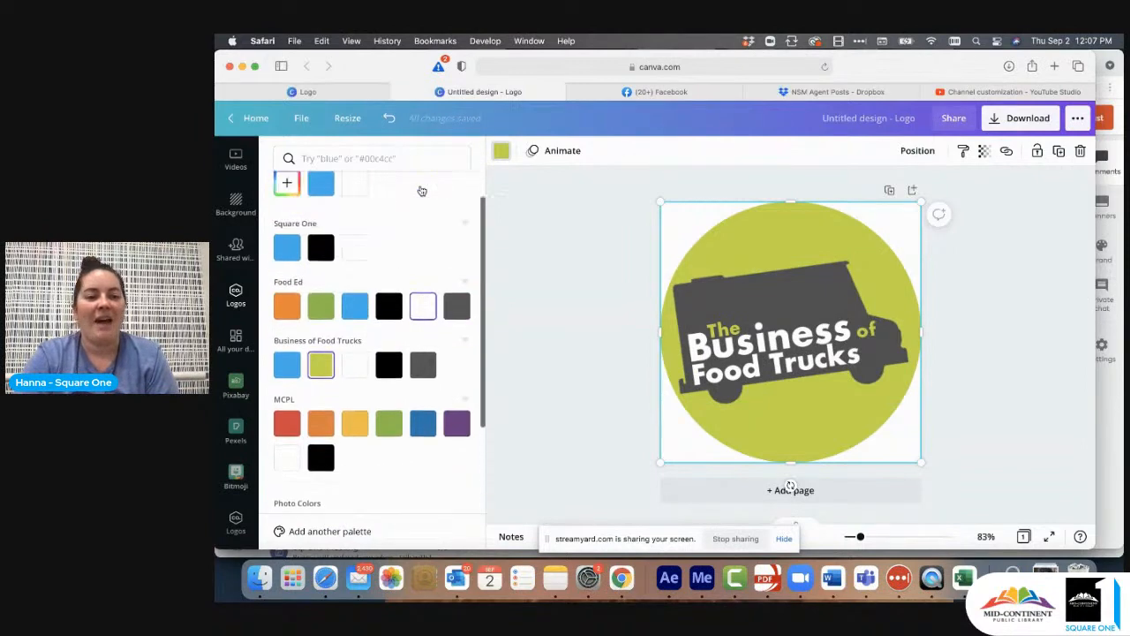
pyautogui.scroll(-4, 441, 383)
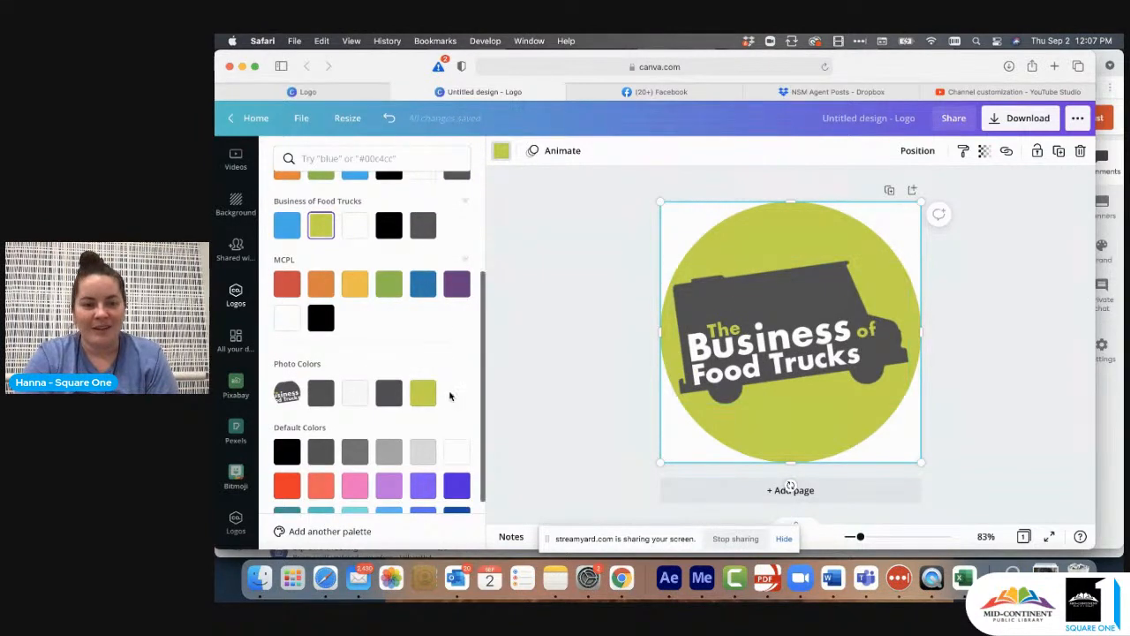
pyautogui.click(424, 395)
pyautogui.click(384, 402)
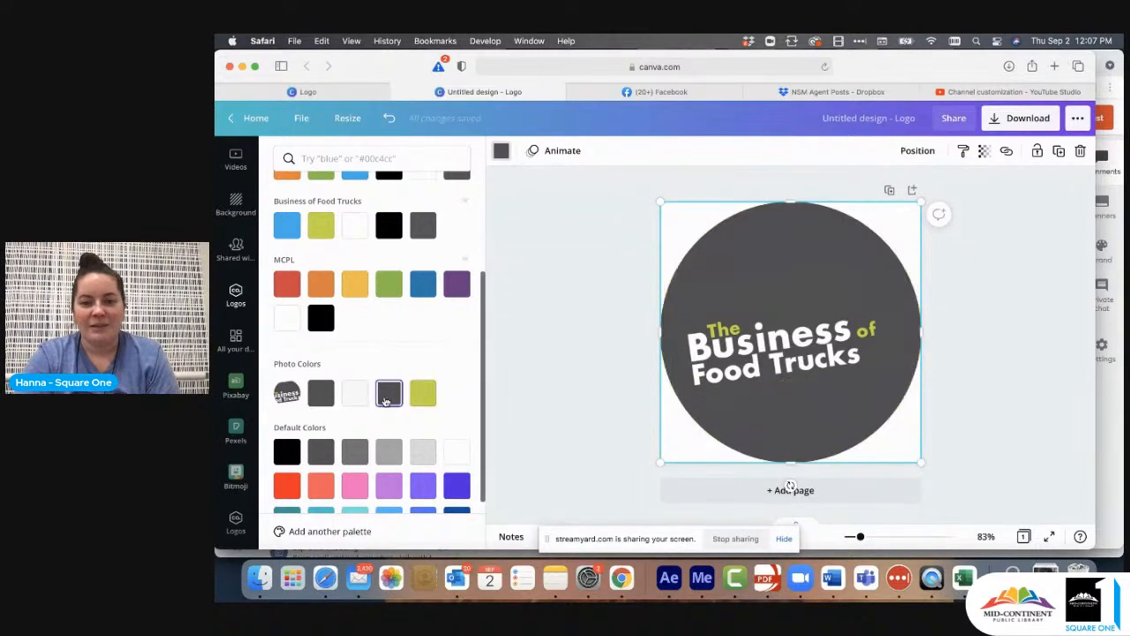
pyautogui.click(425, 396)
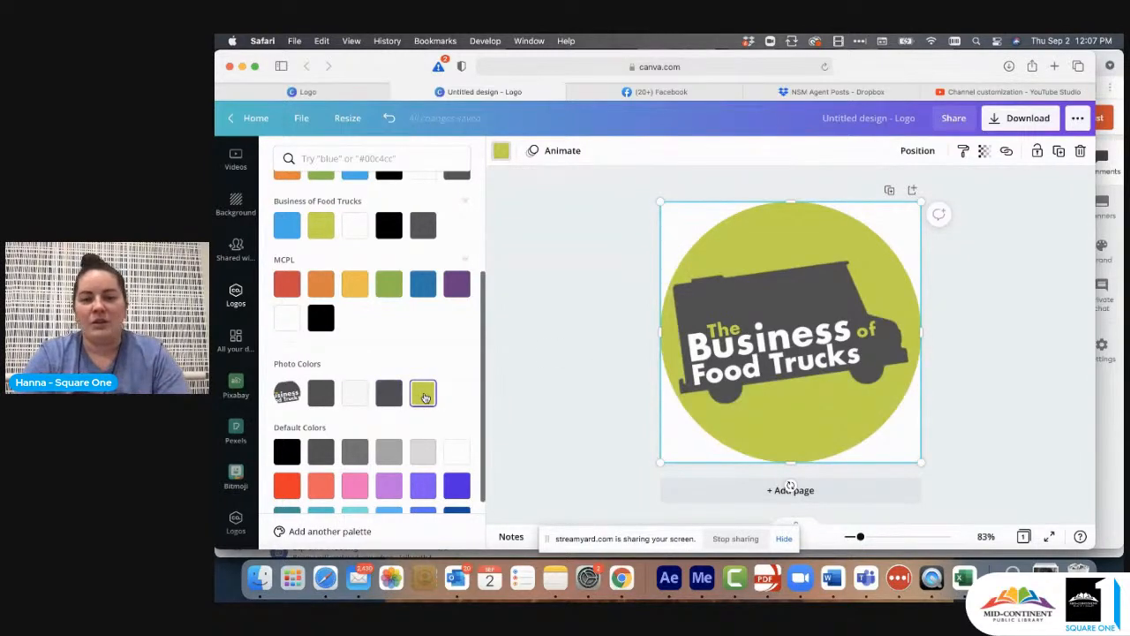
pyautogui.click(978, 328)
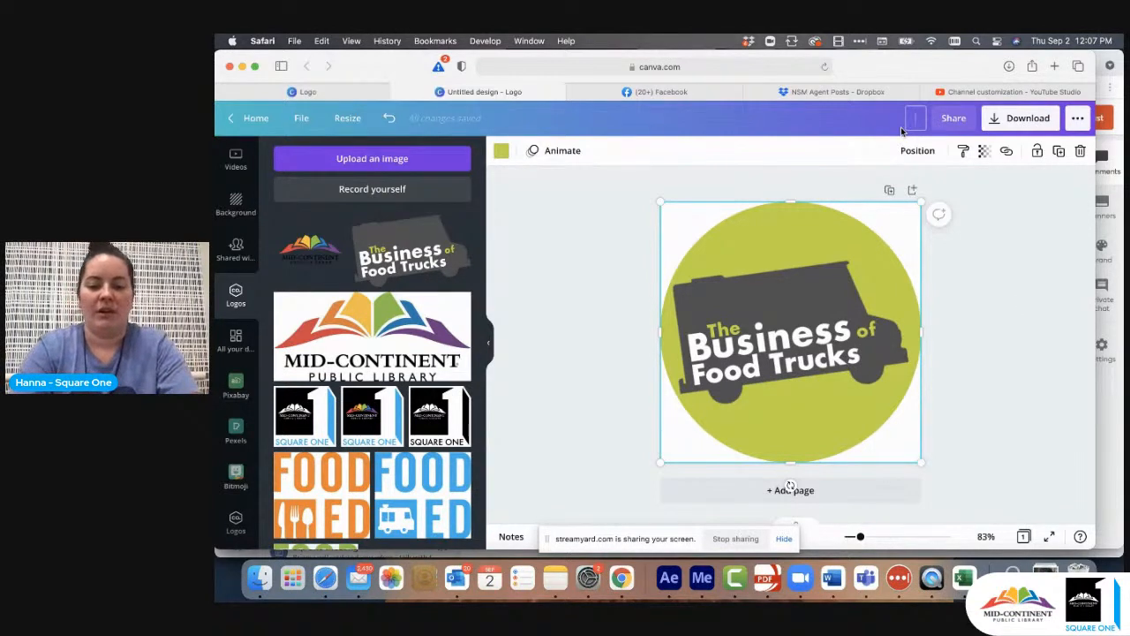
# - Rename the design as "boft logo lime"
pyautogui.write('boft')
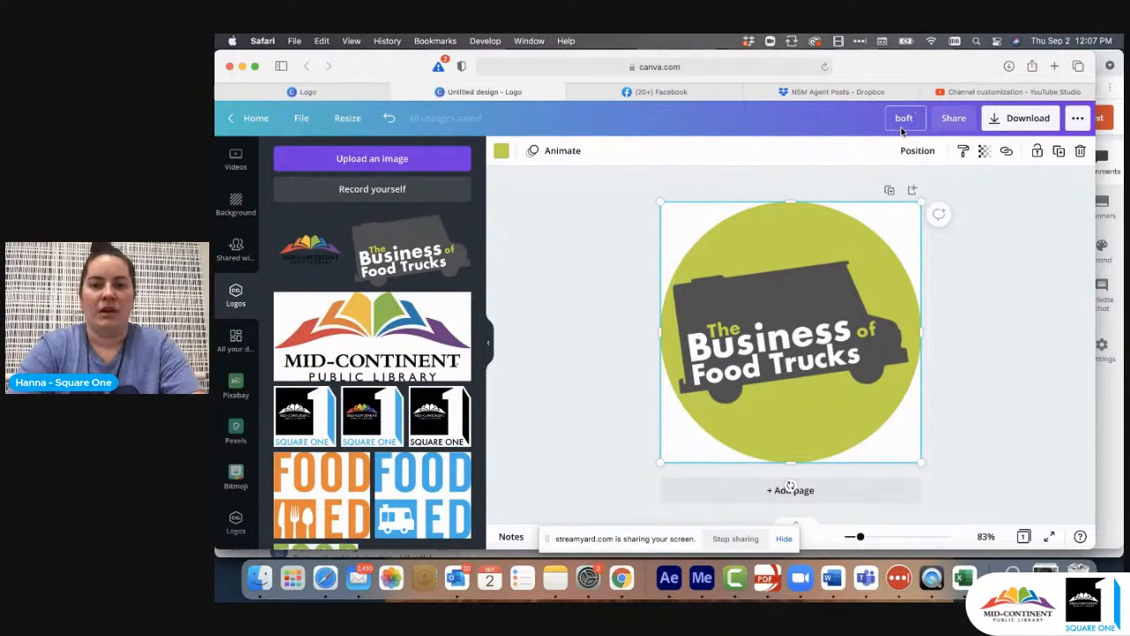
pyautogui.write(' logo')
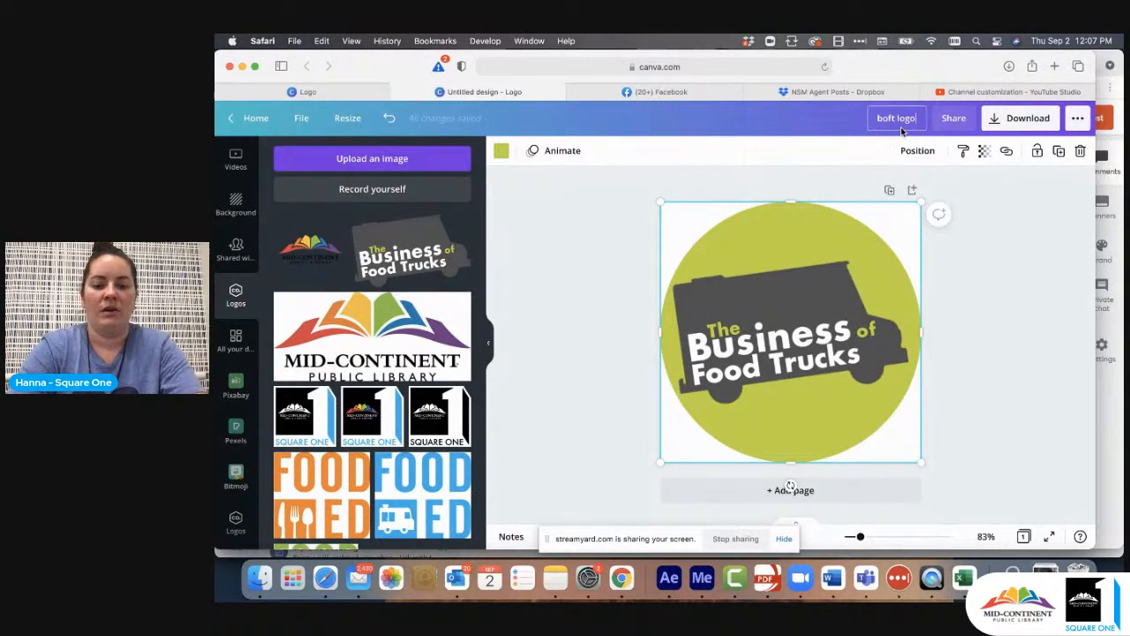
pyautogui.write(' lime')
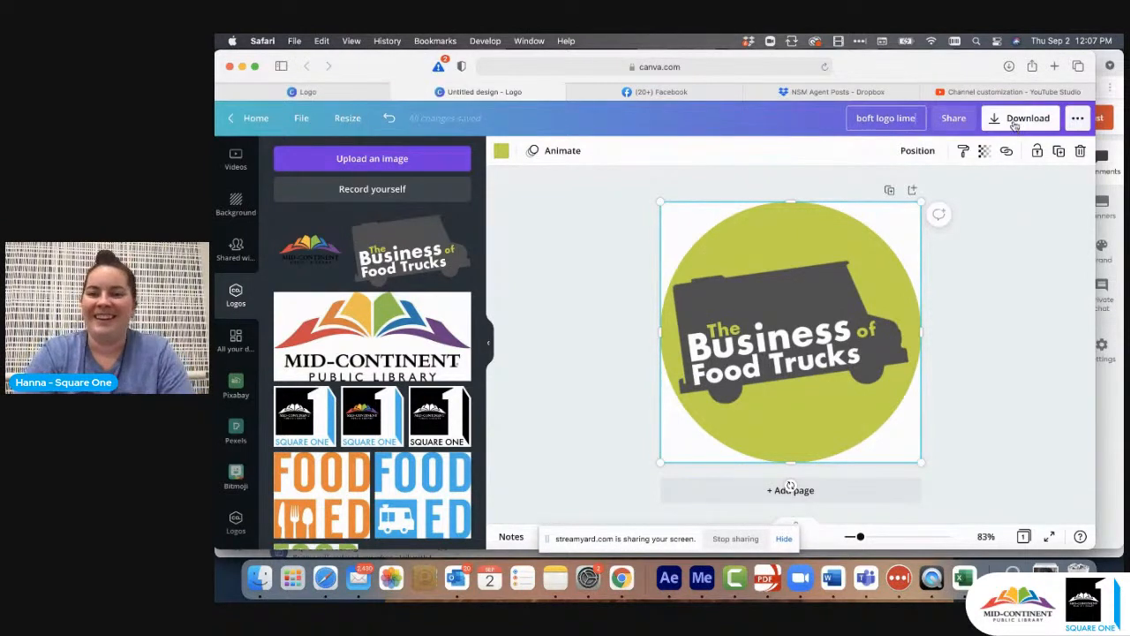
# - Download the design as a 500 × 500 px PNG, then close the file preview and the business card offer
pyautogui.click(1015, 120)
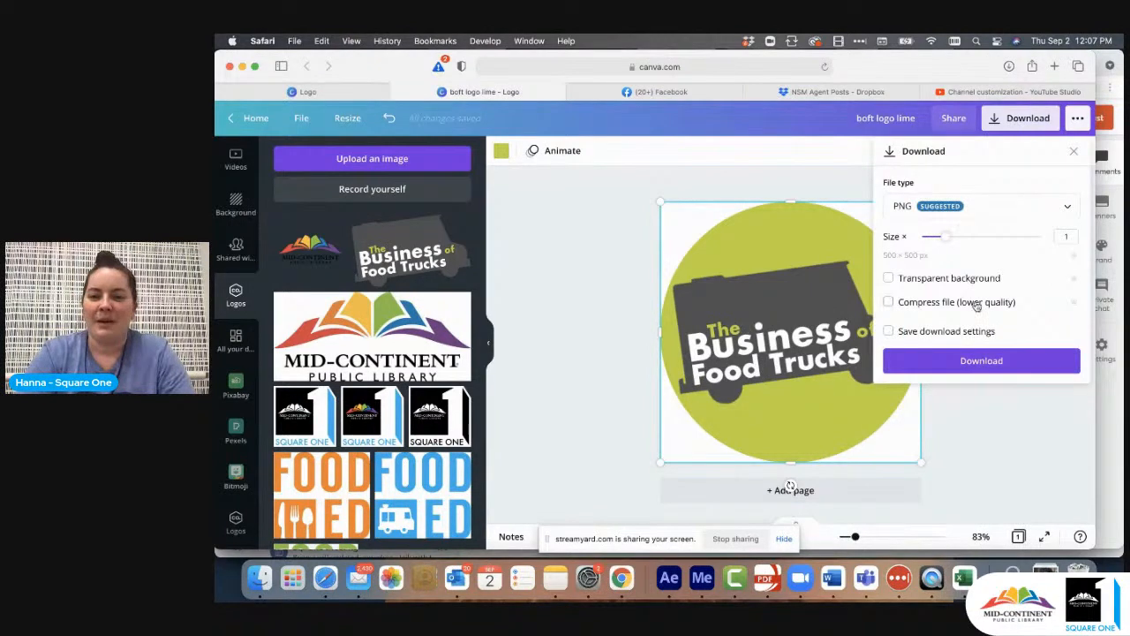
pyautogui.click(999, 362)
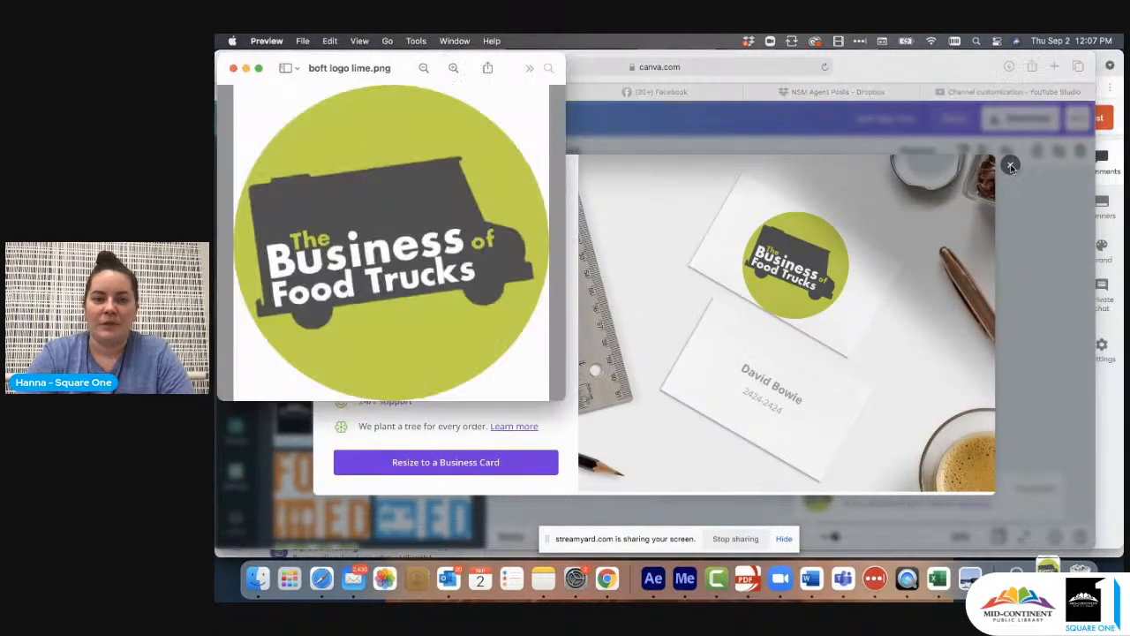
pyautogui.click(233, 68)
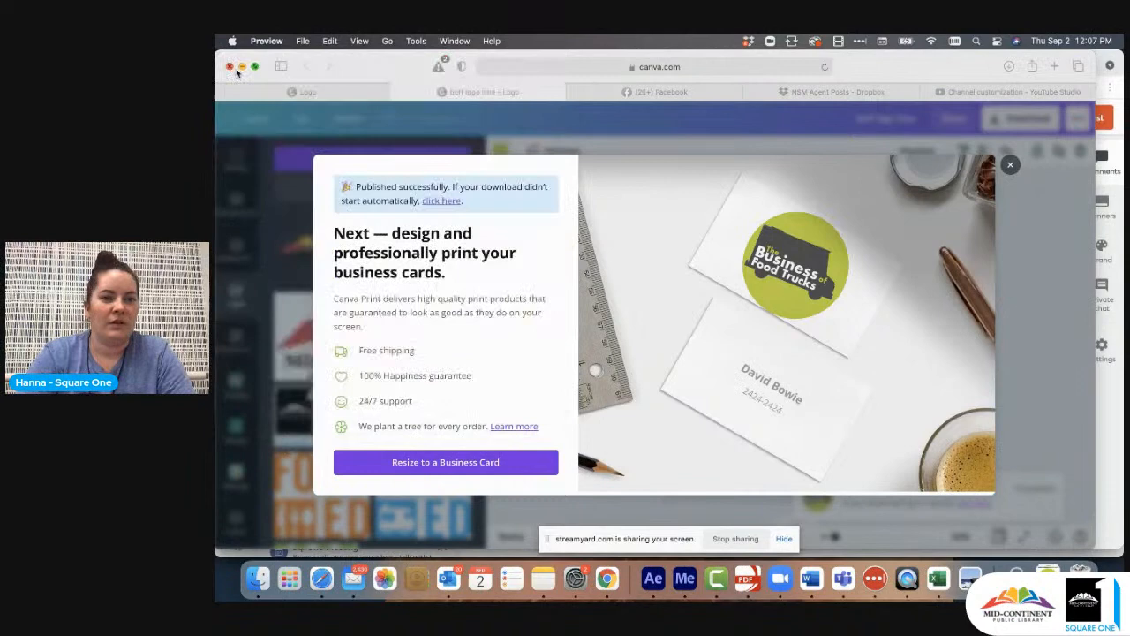
pyautogui.click(1011, 166)
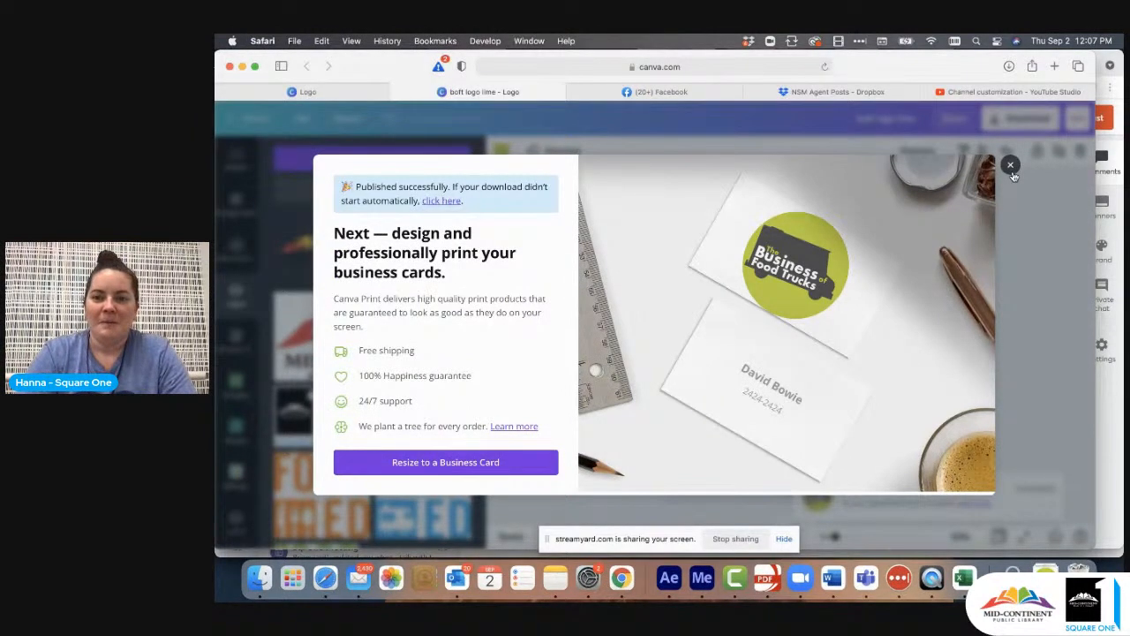
# - Switch to YouTube Studio and upload boft logo lime.png from Downloads as the channel's profile picture
pyautogui.click(1014, 91)
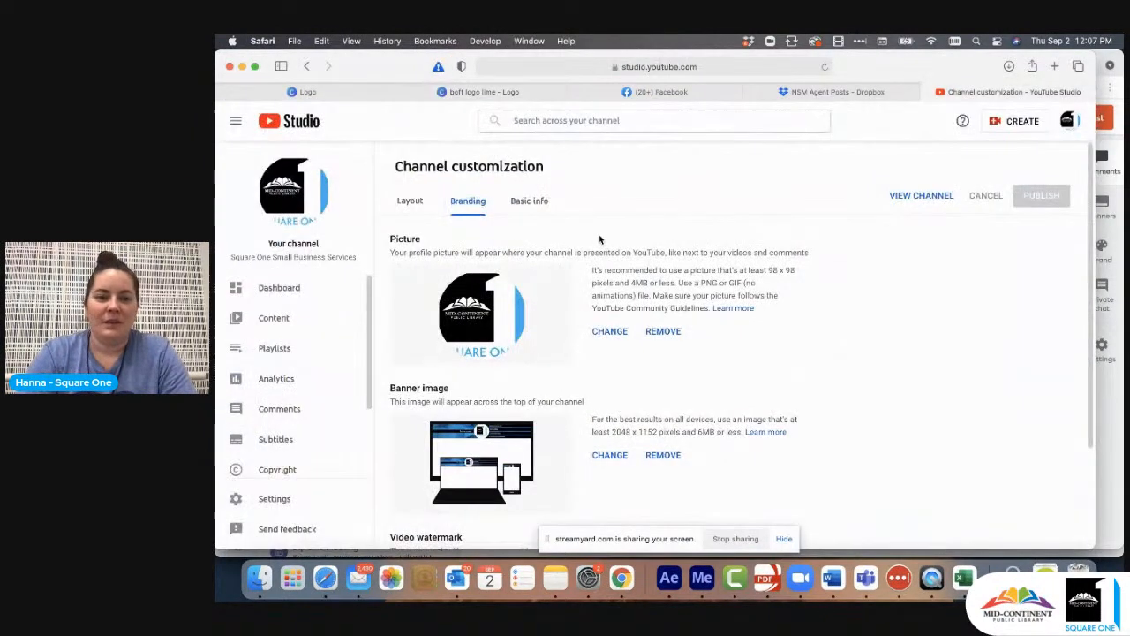
pyautogui.click(611, 332)
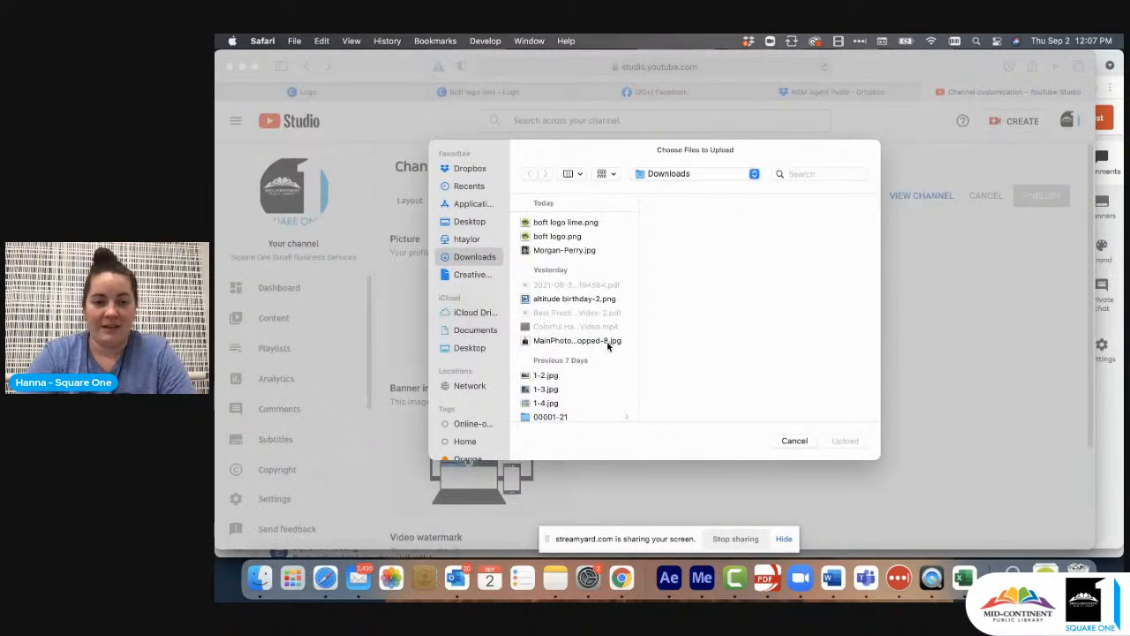
pyautogui.click(578, 227)
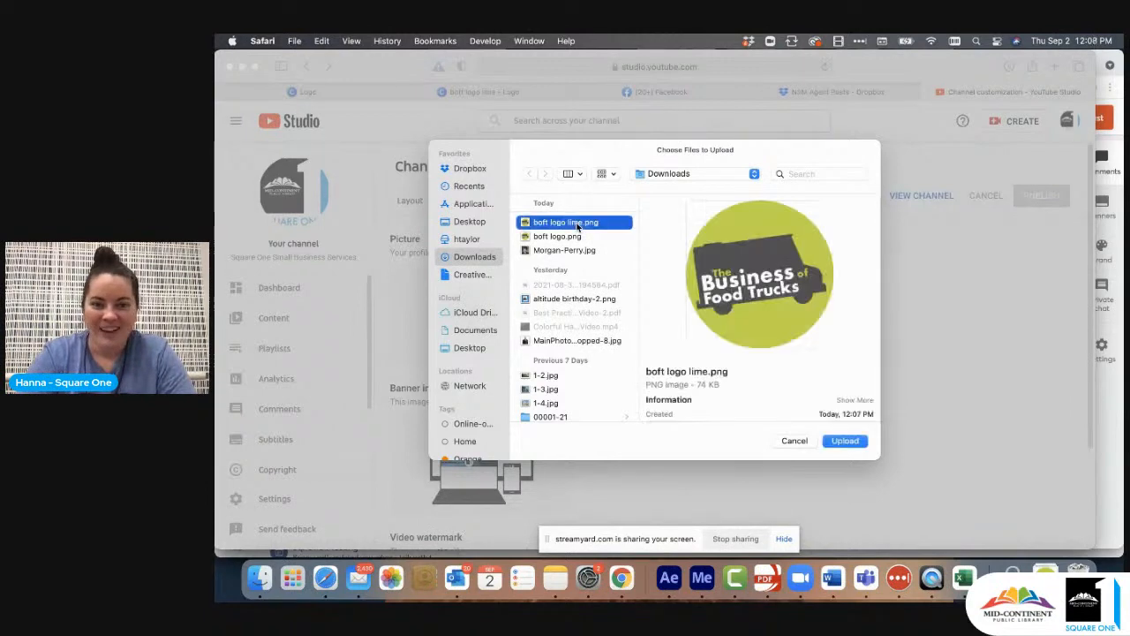
pyautogui.click(846, 440)
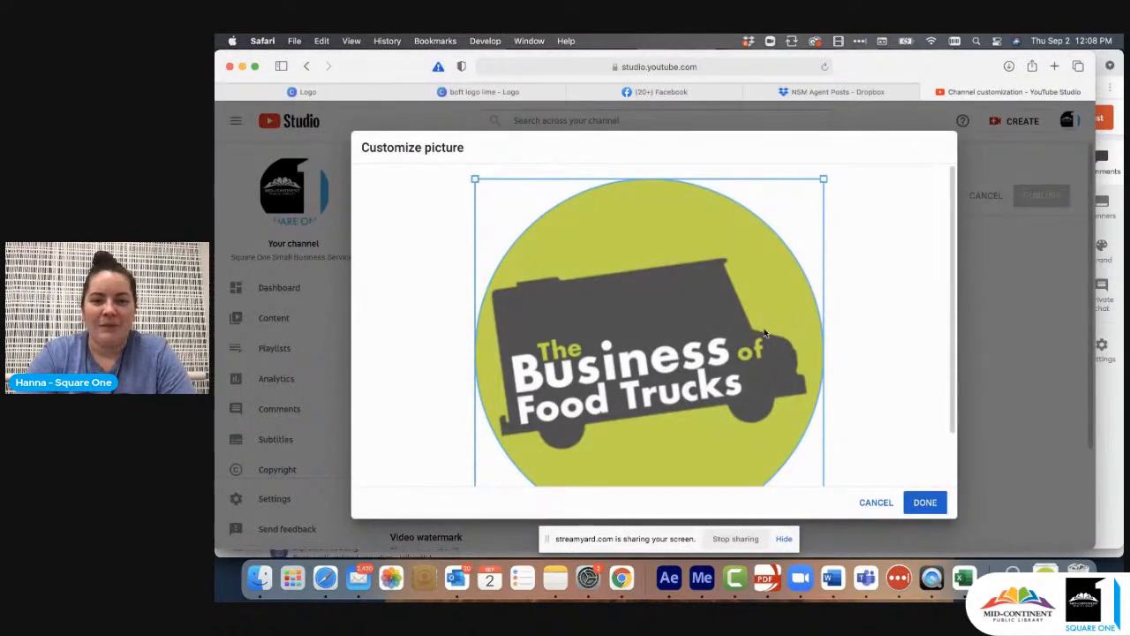
# - Check the circular crop around the whole food truck logo and accept it as the profile picture
pyautogui.scroll(-3, 764, 327)
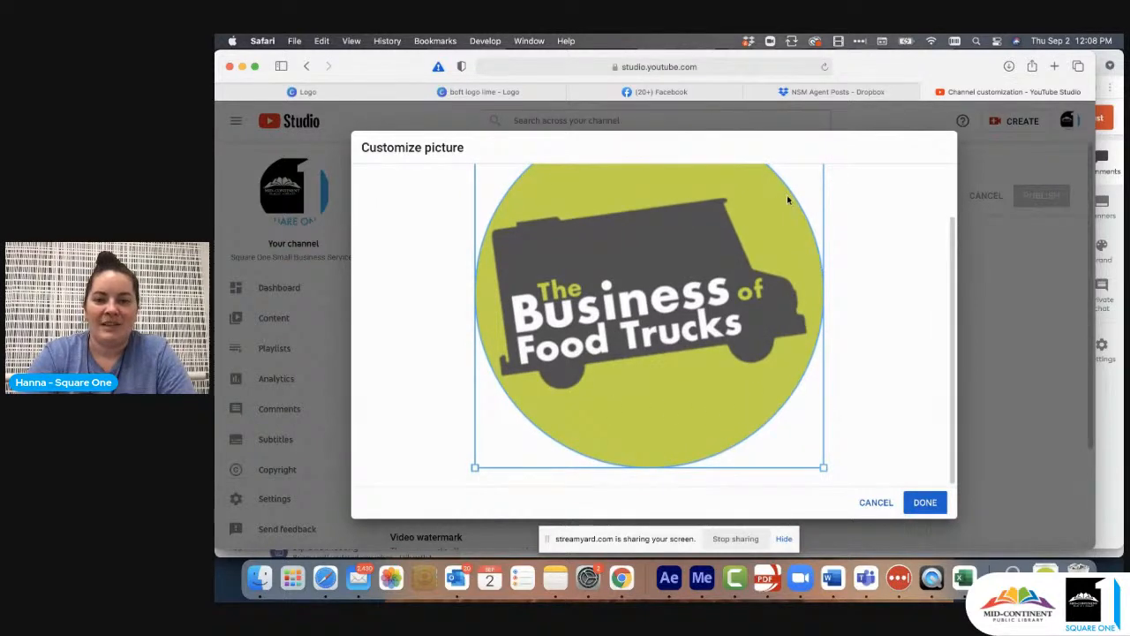
pyautogui.scroll(3, 787, 340)
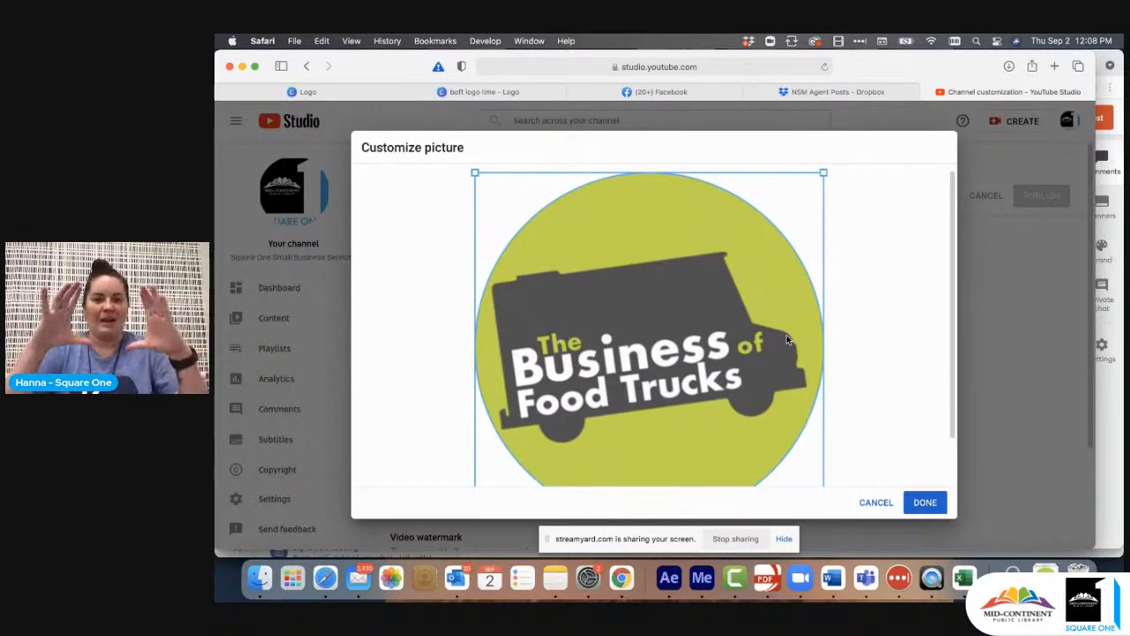
pyautogui.scroll(-3, 875, 406)
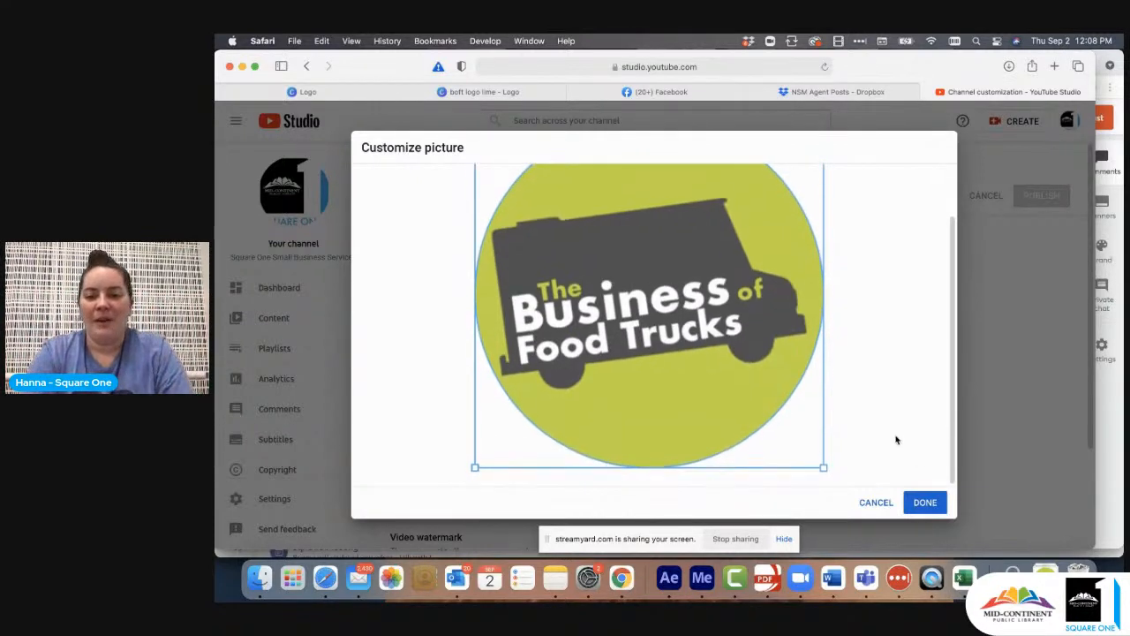
pyautogui.click(921, 503)
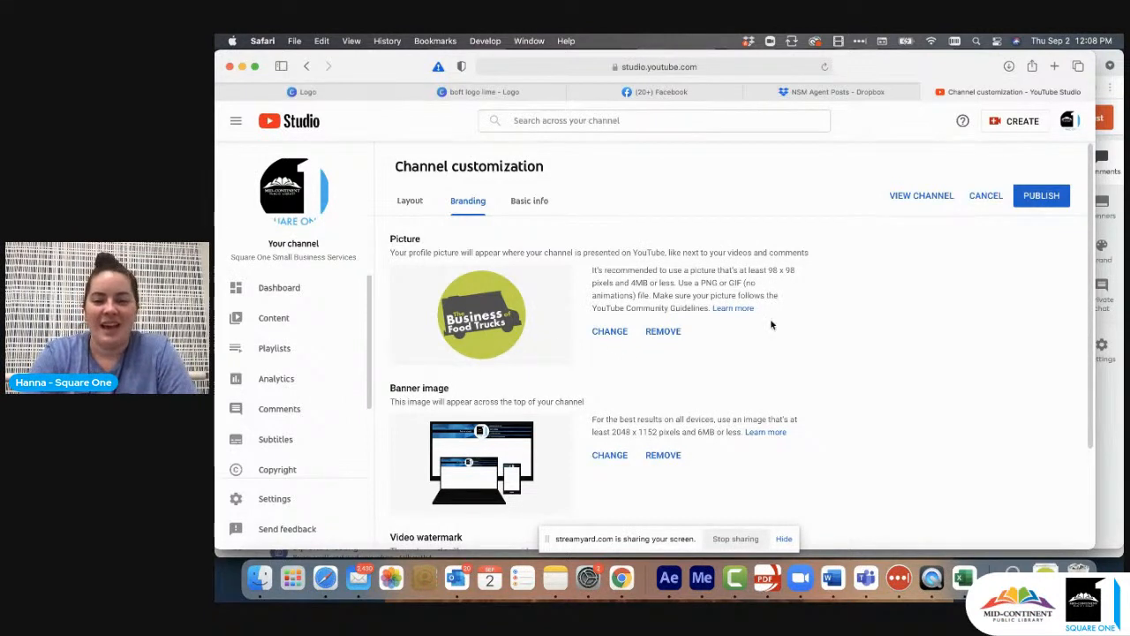
# - Switch back to the Canva design and add a blank second page
pyautogui.click(467, 93)
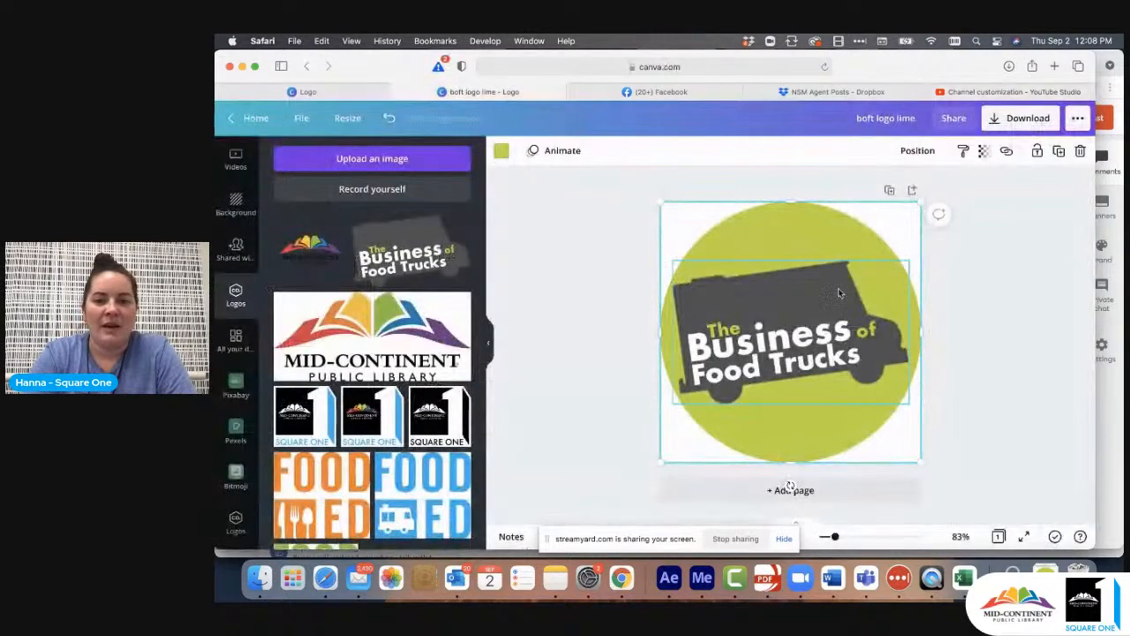
pyautogui.click(987, 413)
pyautogui.click(808, 492)
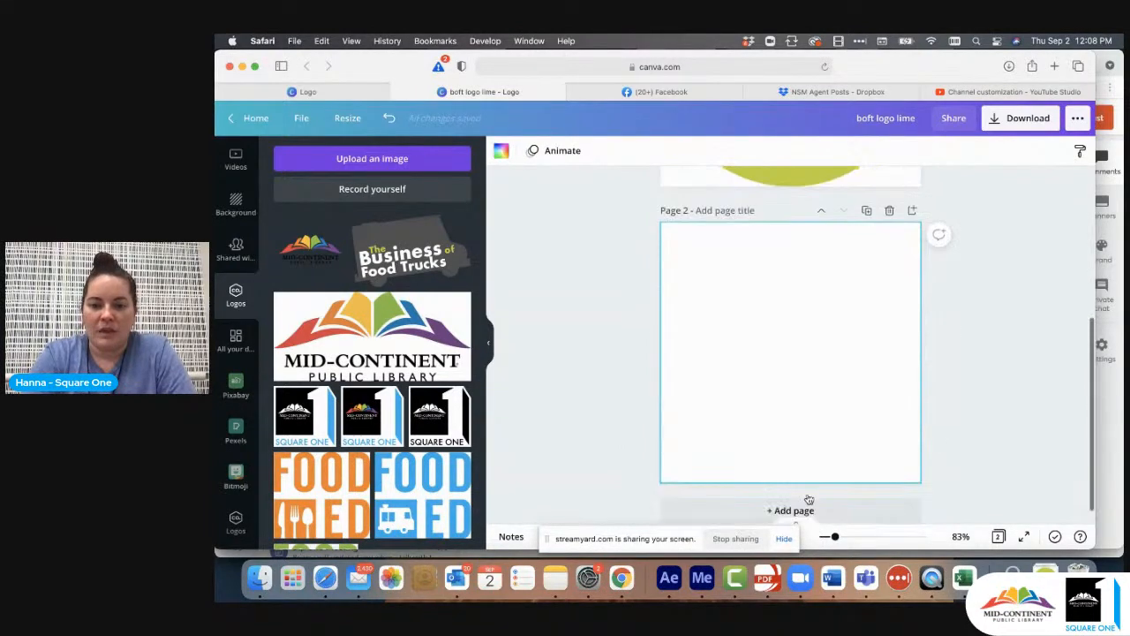
pyautogui.scroll(5, 238, 212)
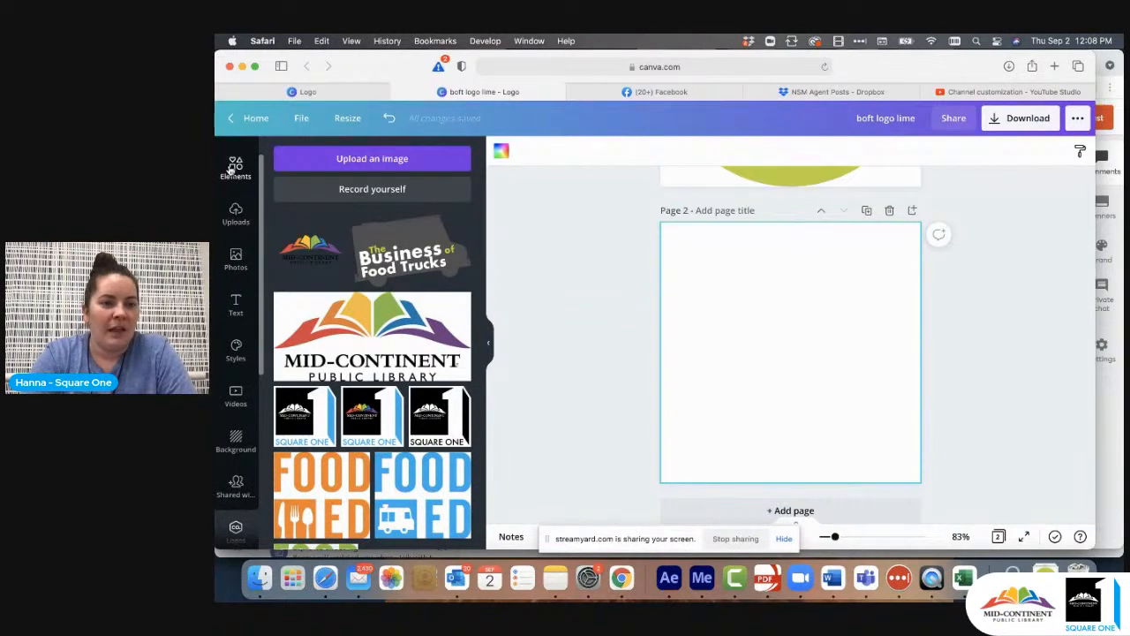
# - Add the circular frame from the Frames elements to the blank page 2
pyautogui.click(236, 166)
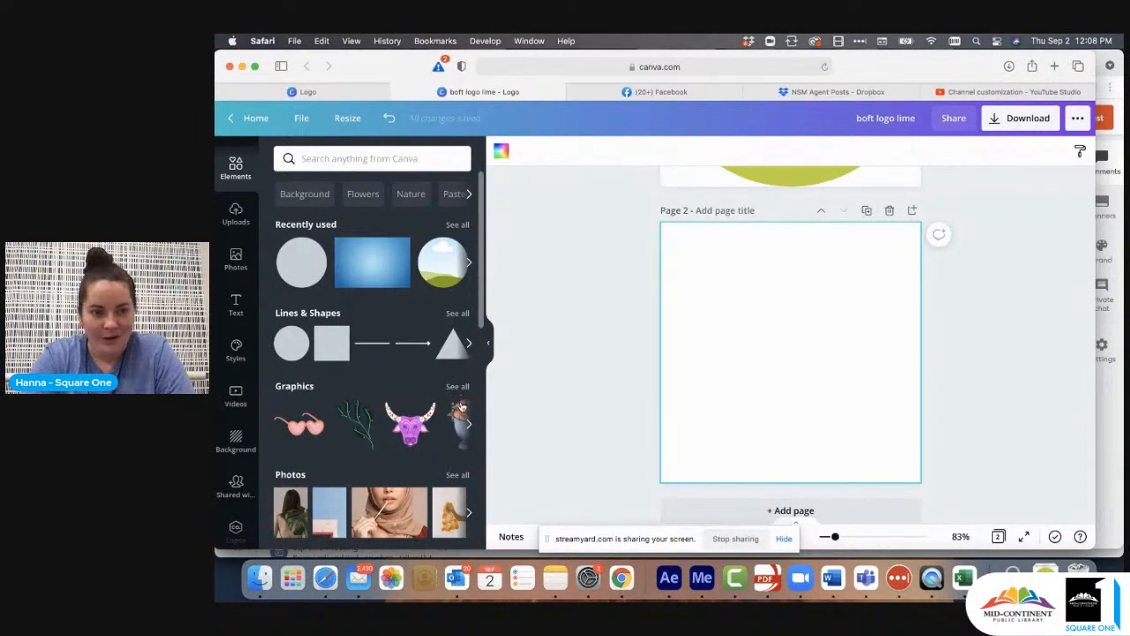
pyautogui.scroll(-3, 461, 405)
pyautogui.scroll(2, 461, 404)
pyautogui.scroll(4, 644, 342)
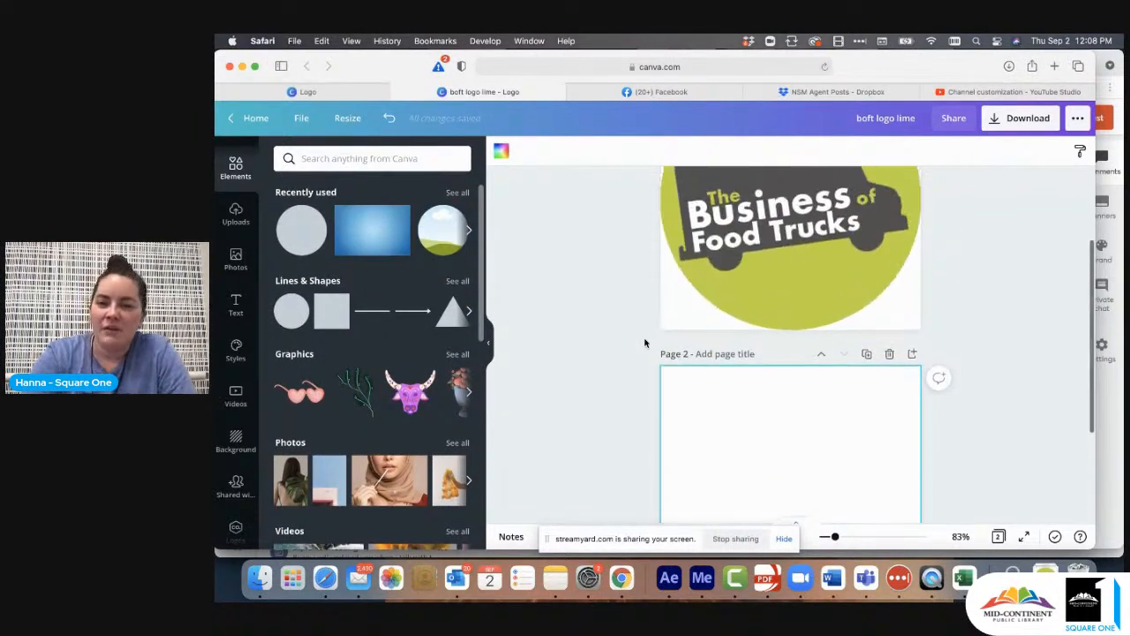
pyautogui.scroll(2, 644, 342)
pyautogui.scroll(-3, 600, 433)
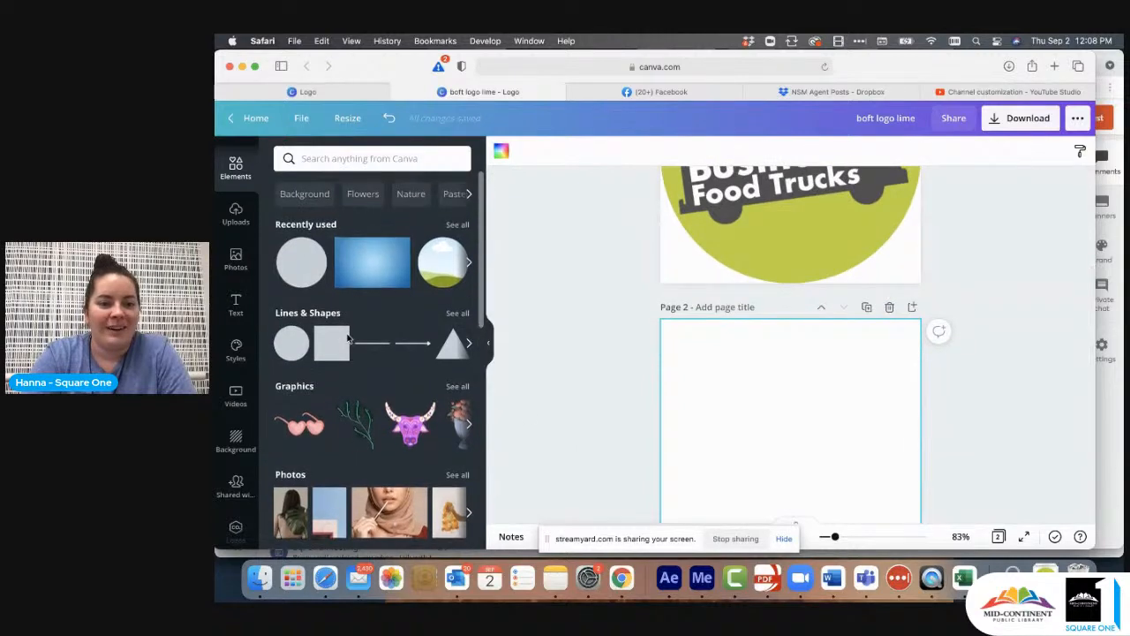
pyautogui.scroll(-3, 347, 338)
pyautogui.scroll(5, 347, 338)
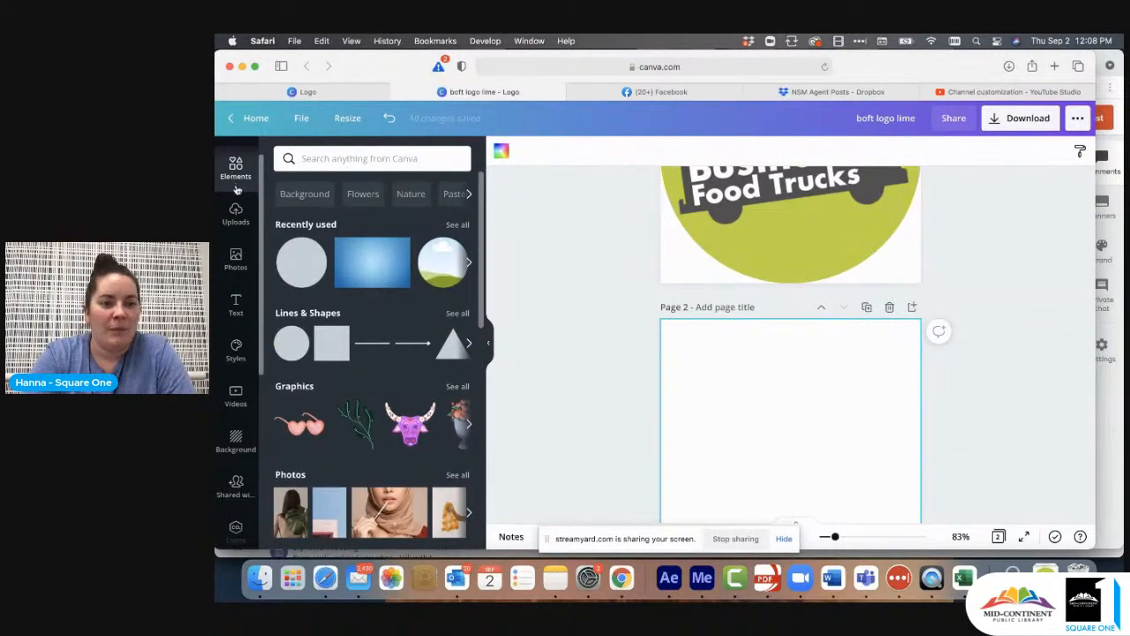
pyautogui.scroll(1, 244, 188)
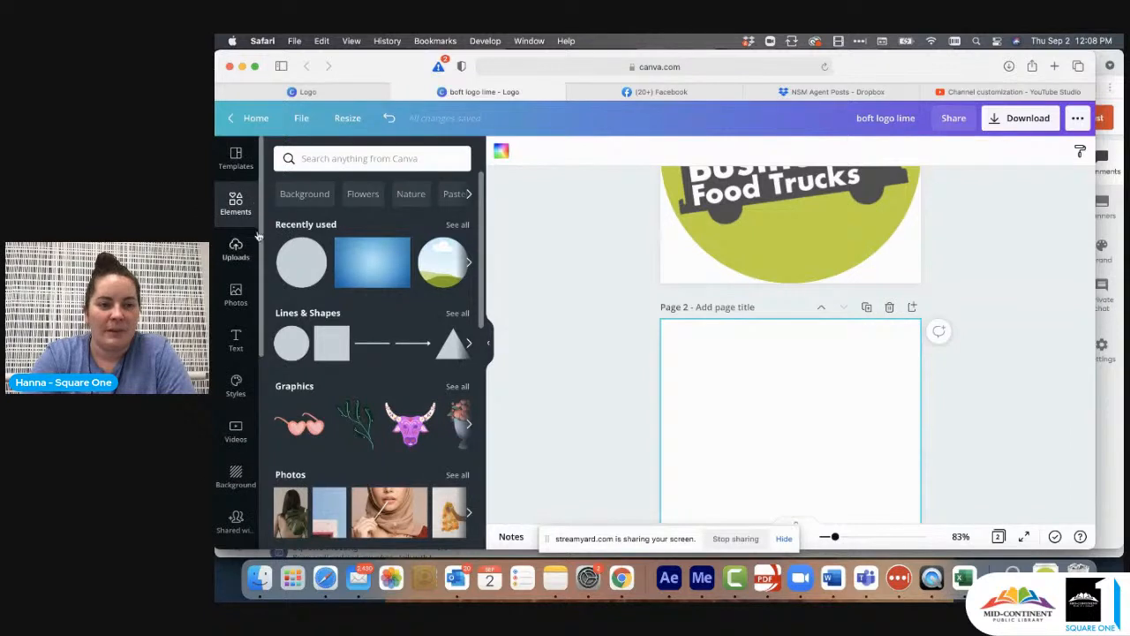
pyautogui.scroll(-3, 257, 231)
pyautogui.scroll(-10, 366, 338)
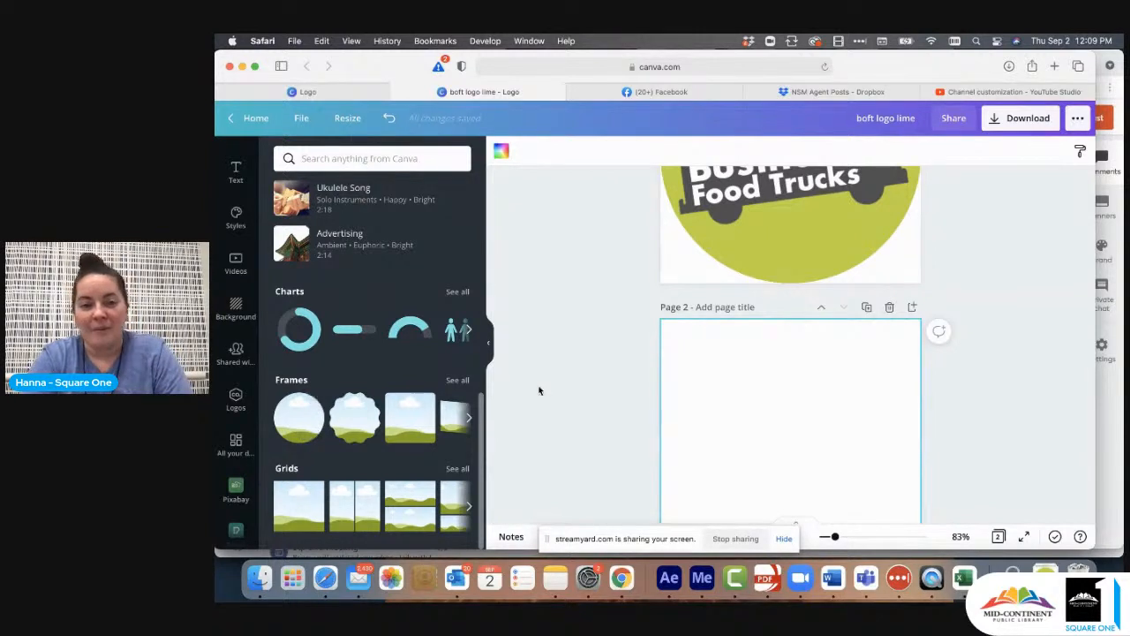
pyautogui.scroll(-3, 537, 389)
pyautogui.click(294, 420)
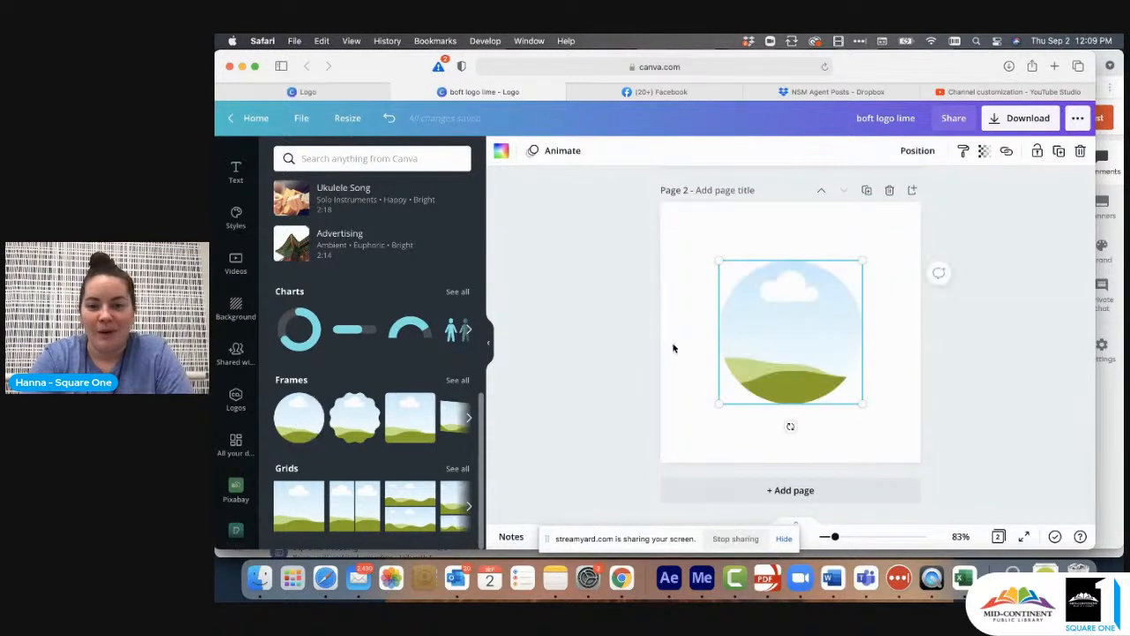
# - Move and enlarge the circular frame so it fills the whole of page 2
pyautogui.moveTo(792, 334); pyautogui.dragTo(734, 280)
pyautogui.moveTo(804, 344); pyautogui.dragTo(943, 446)
pyautogui.click(966, 390)
# - Compare the solid lime circle on page 1 with the circular picture frame on page 2
pyautogui.scroll(5, 966, 390)
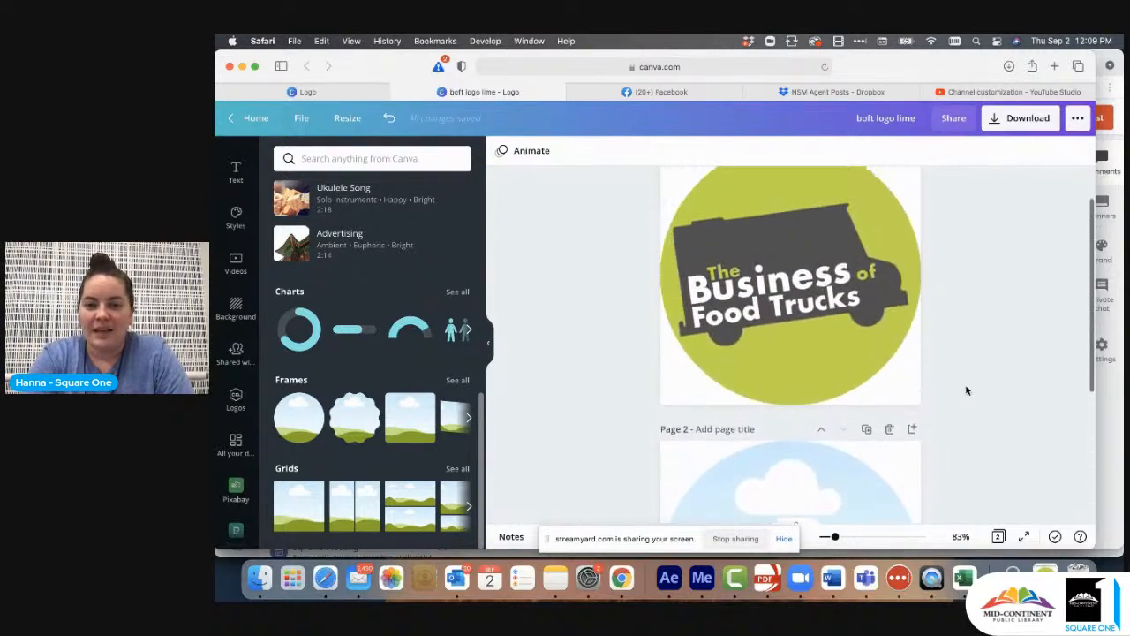
pyautogui.click(804, 218)
pyautogui.scroll(-5, 792, 294)
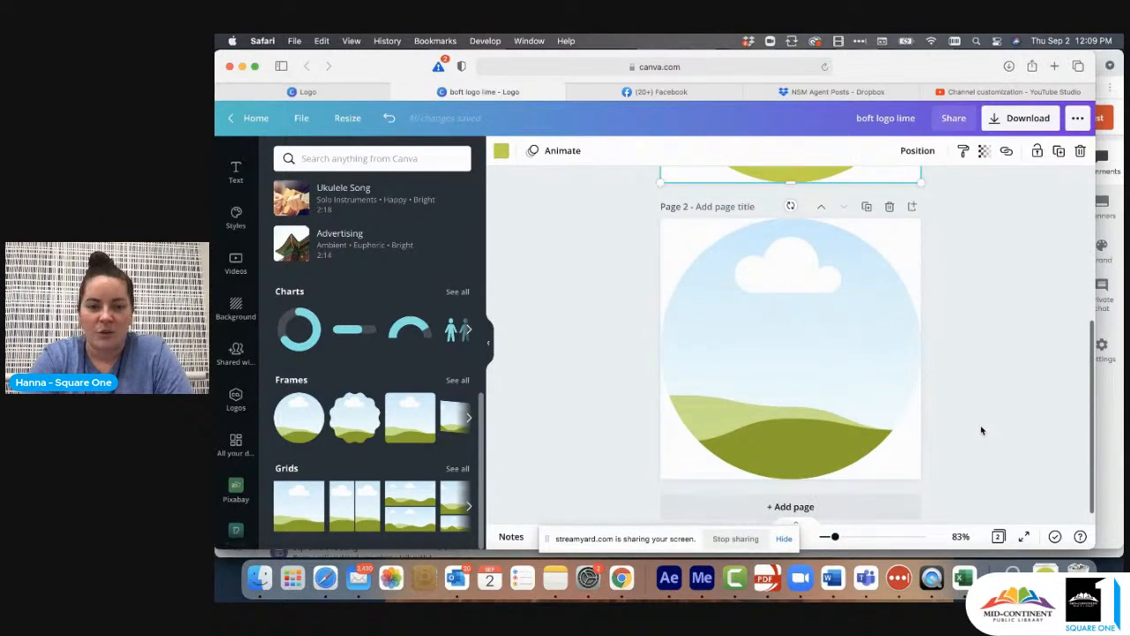
pyautogui.click(627, 371)
pyautogui.scroll(3, 640, 328)
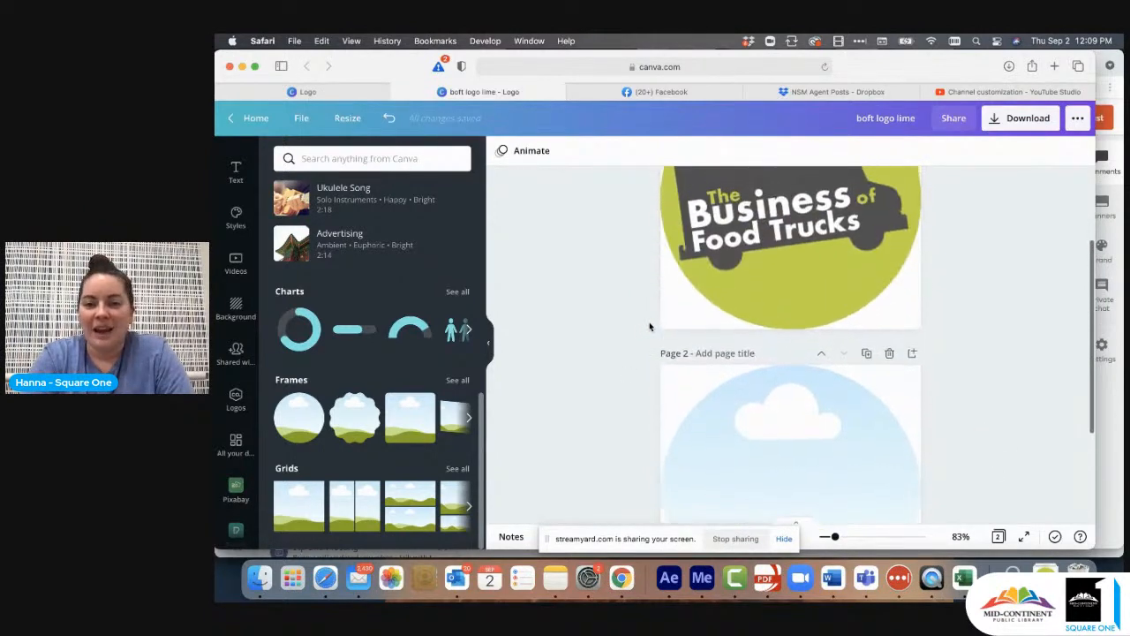
pyautogui.scroll(-3, 779, 318)
pyautogui.click(779, 321)
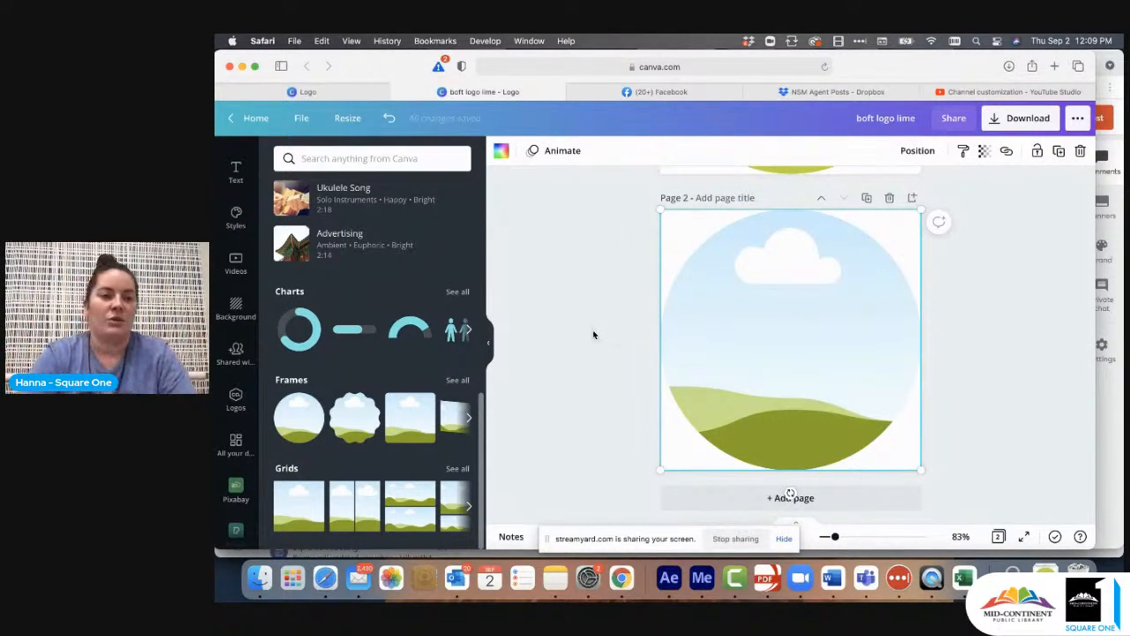
# - Search the photos for "blue" and fill the circular frame with the pale blue sheer fabric picture
pyautogui.scroll(3, 239, 275)
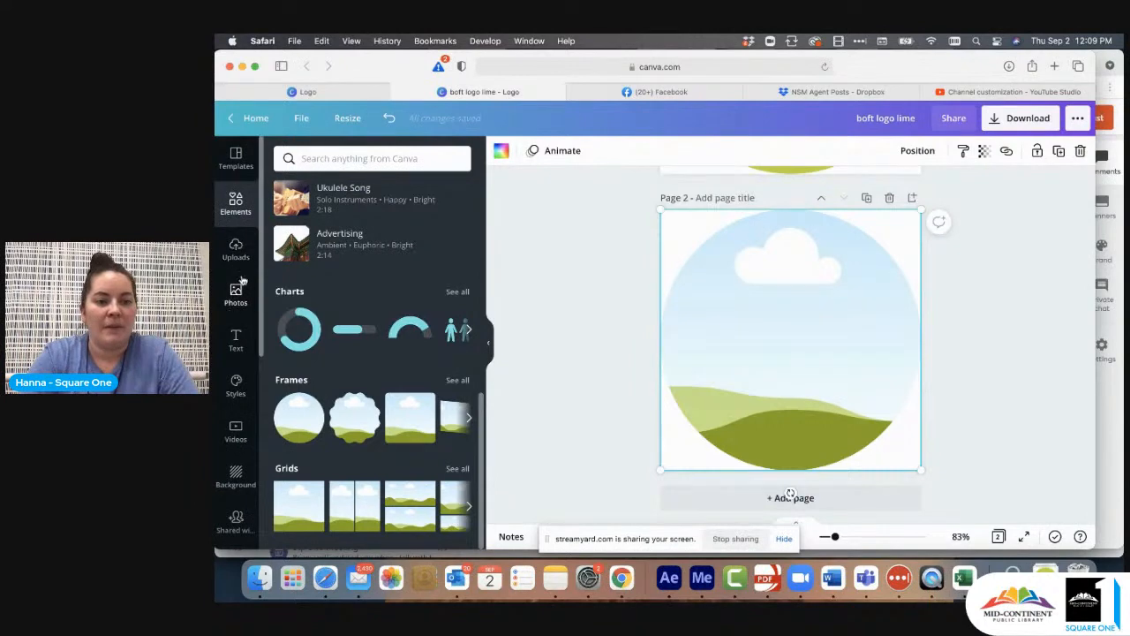
pyautogui.click(236, 295)
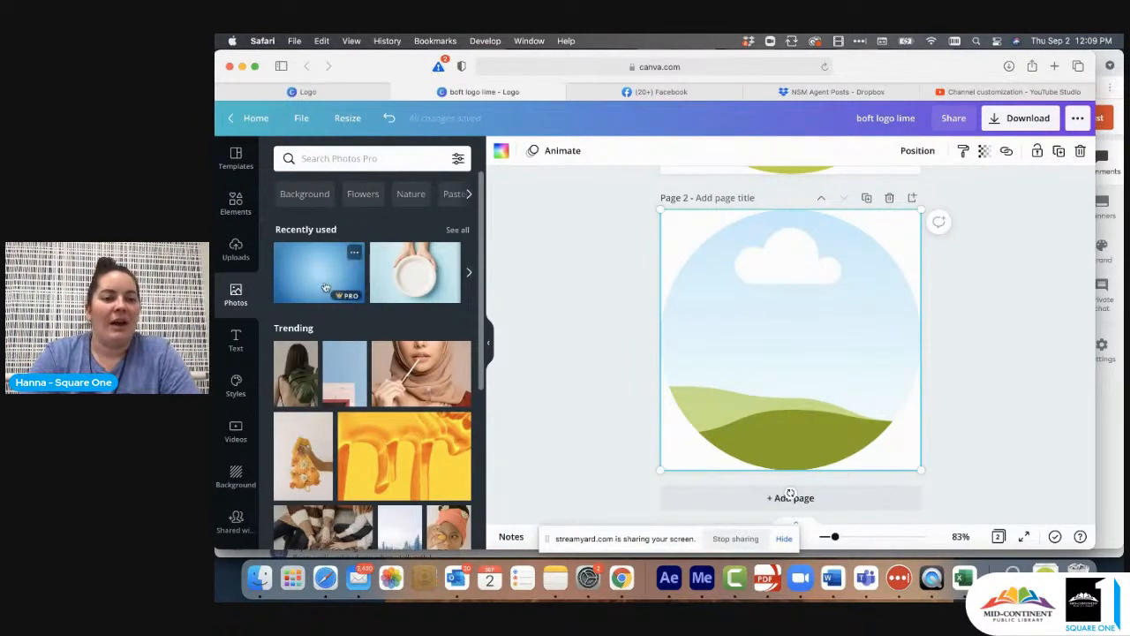
pyautogui.click(360, 158)
pyautogui.write('blue')
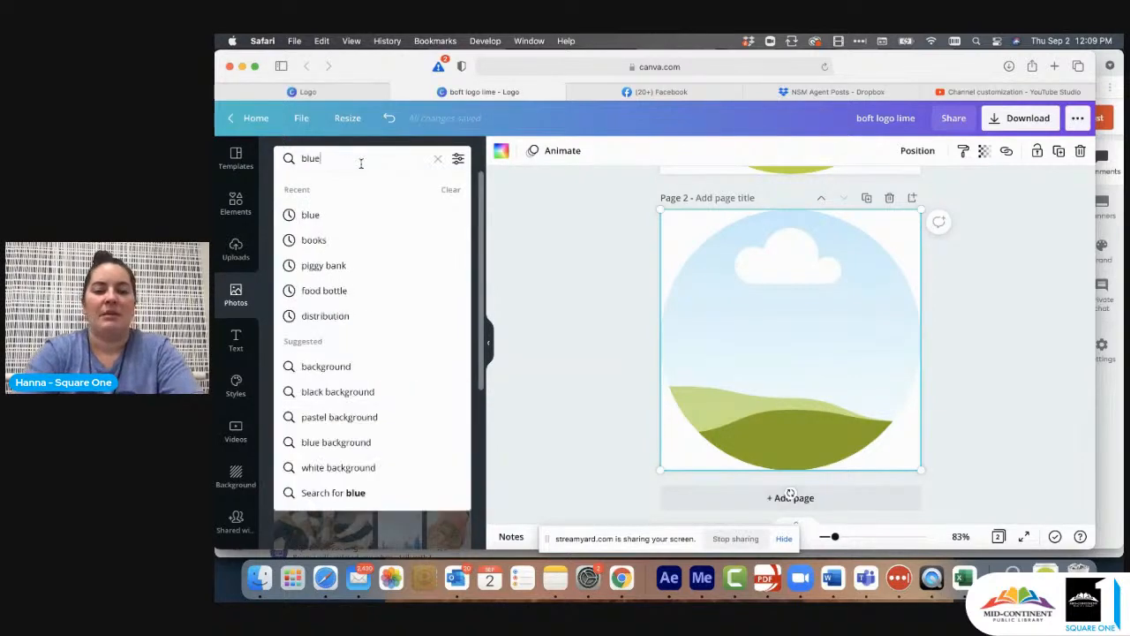
pyautogui.press('Return')
pyautogui.scroll(-5, 415, 344)
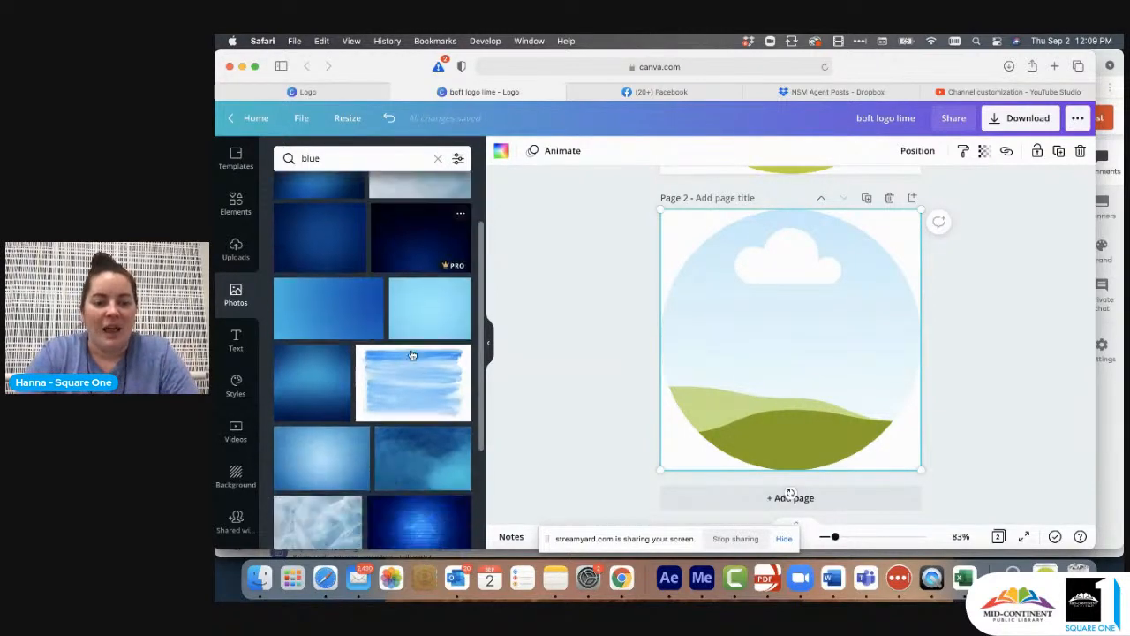
pyautogui.moveTo(411, 356); pyautogui.dragTo(667, 332)
pyautogui.moveTo(346, 388); pyautogui.dragTo(694, 315)
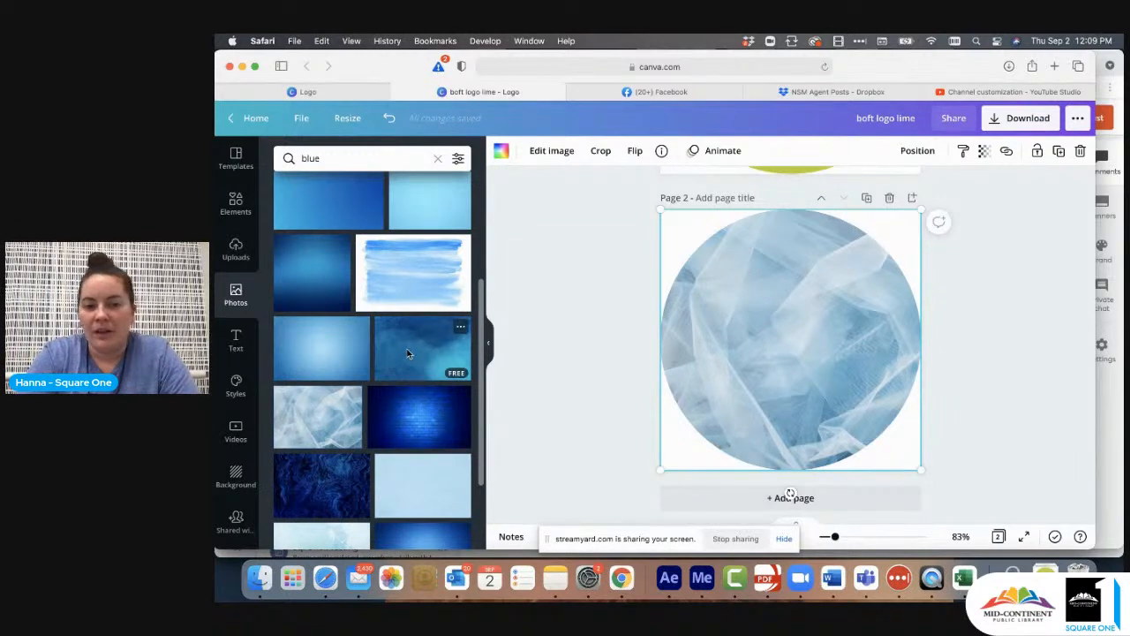
# - Try the dark blue cloudy texture in the circular frame, and put the pale blue sheer fabric picture back
pyautogui.moveTo(408, 355); pyautogui.dragTo(668, 318)
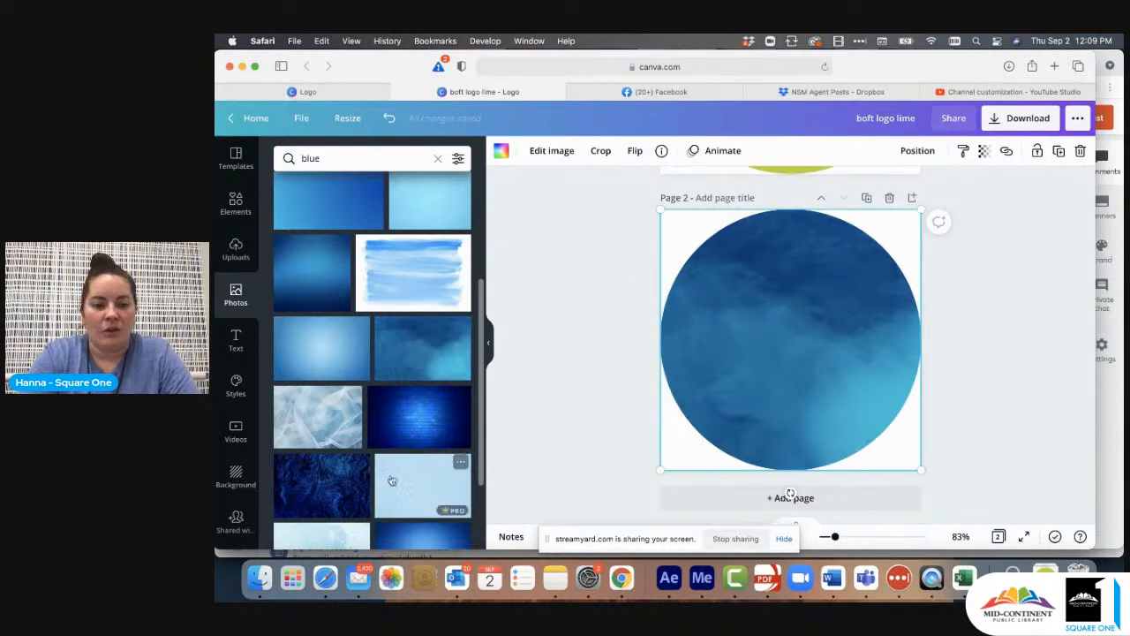
pyautogui.scroll(-2, 392, 480)
pyautogui.moveTo(340, 402); pyautogui.dragTo(672, 326)
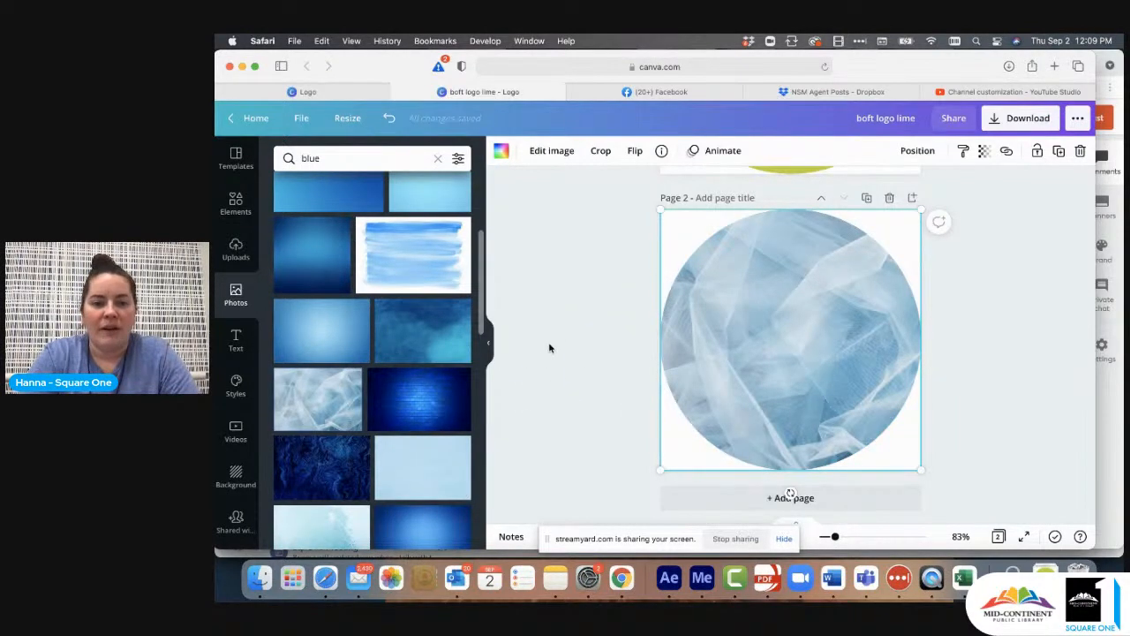
pyautogui.click(548, 348)
# - Look through the uploads and brand logos to find the Square One logos
pyautogui.scroll(-3, 236, 371)
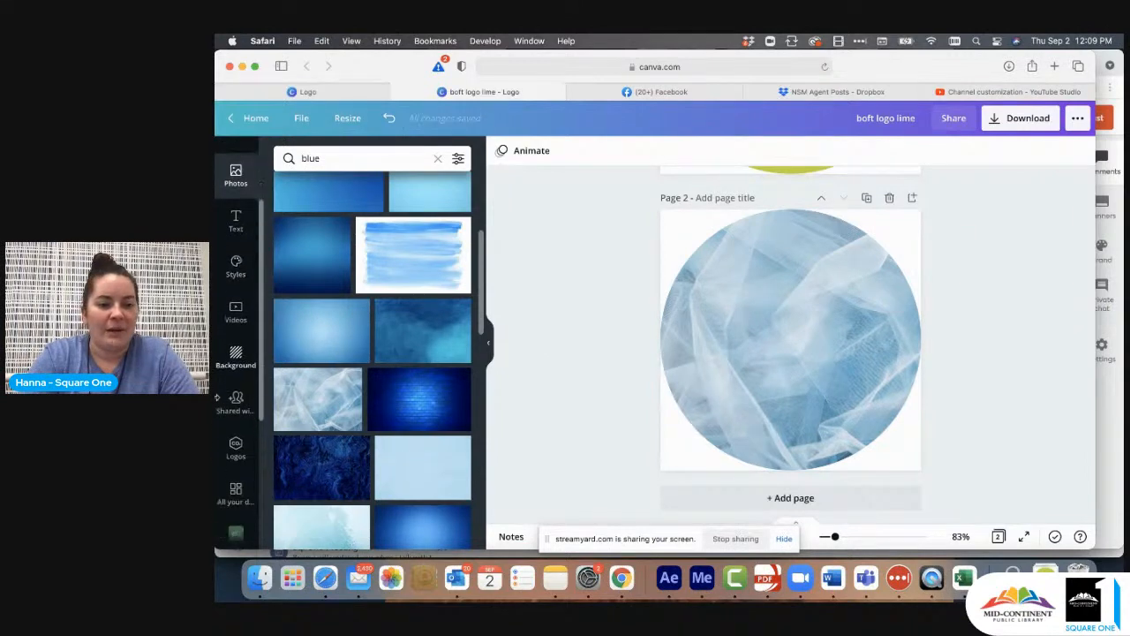
pyautogui.scroll(-1, 217, 395)
pyautogui.click(236, 406)
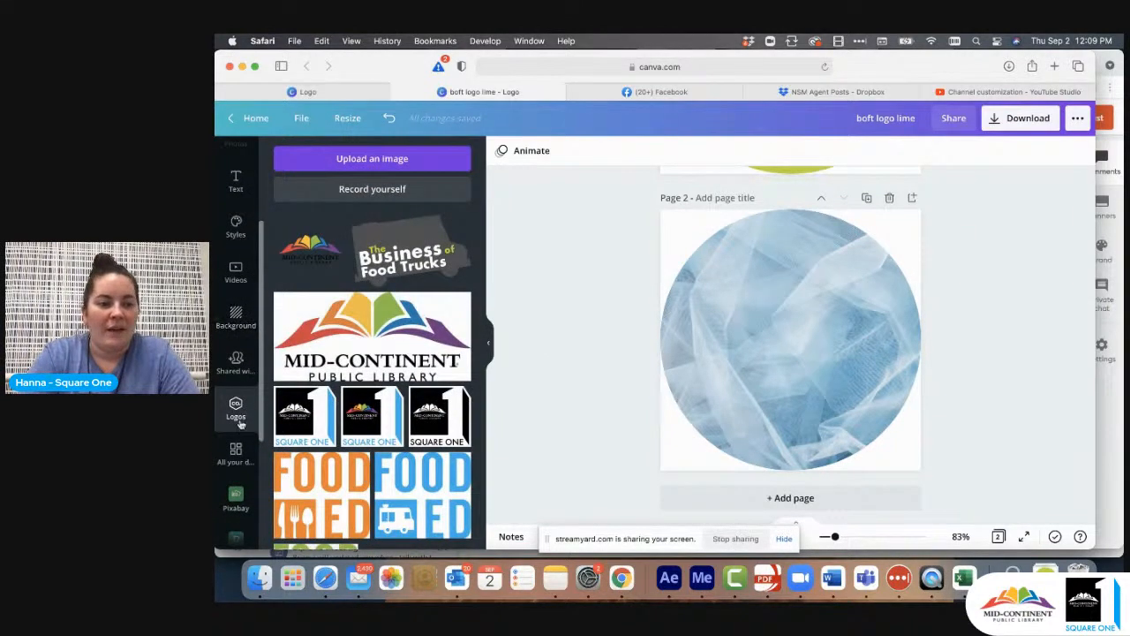
pyautogui.scroll(3, 237, 336)
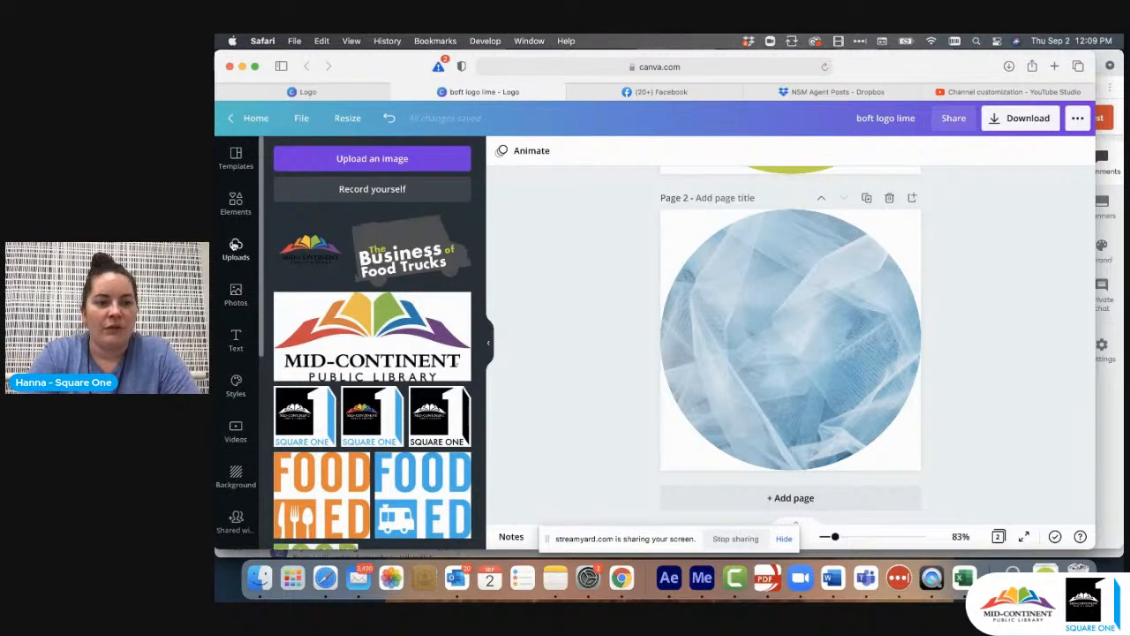
pyautogui.click(236, 249)
pyautogui.scroll(-3, 235, 249)
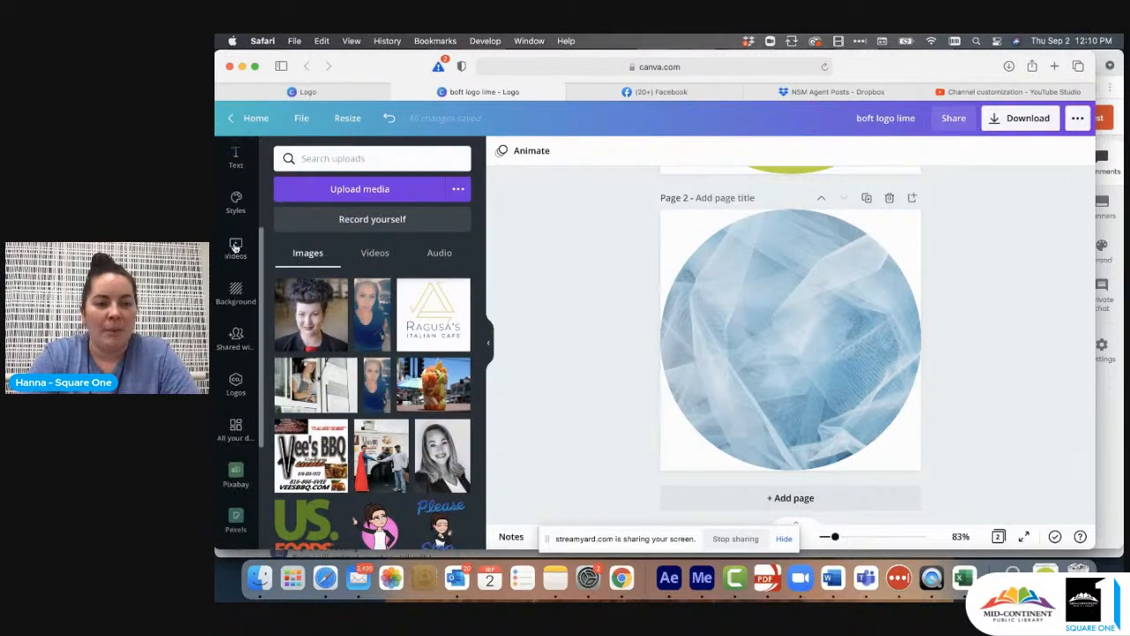
pyautogui.click(236, 296)
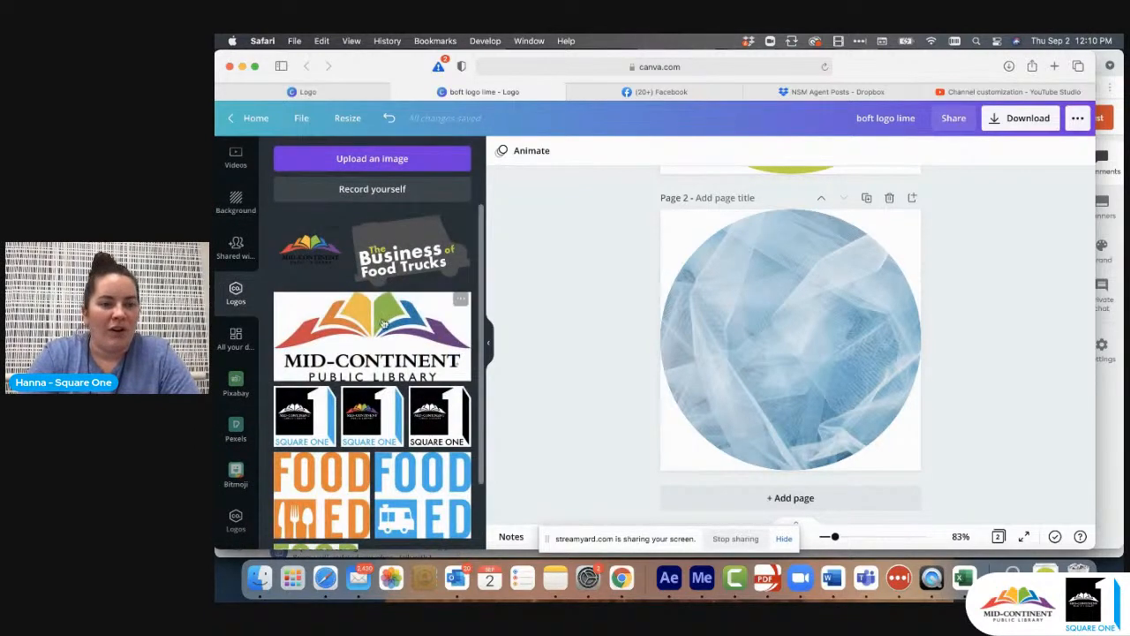
pyautogui.scroll(-2, 371, 344)
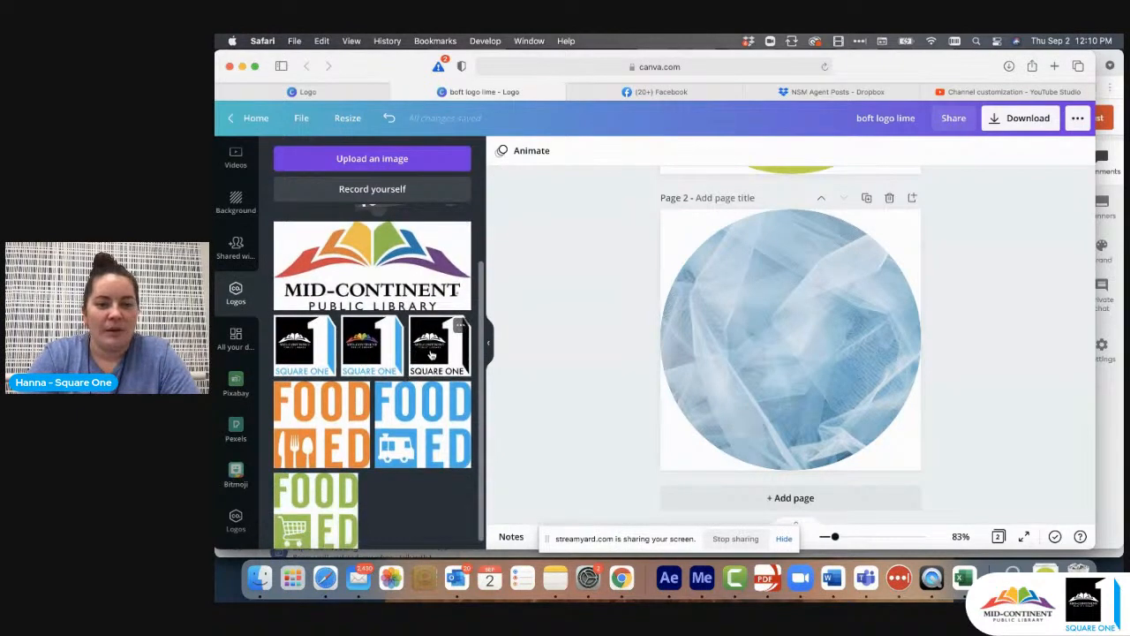
# - Try adding the black-and-white Square One logo to page 2, enlarging it and moving it over the unlocked frame
pyautogui.click(431, 352)
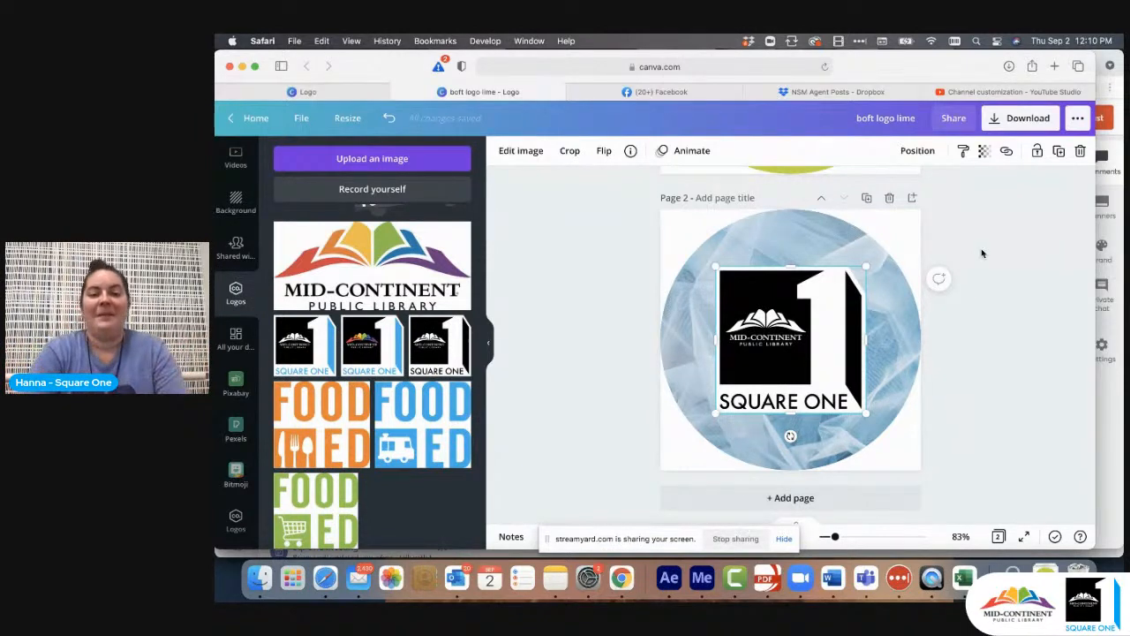
pyautogui.moveTo(871, 264); pyautogui.dragTo(895, 251)
pyautogui.moveTo(827, 310); pyautogui.dragTo(861, 310)
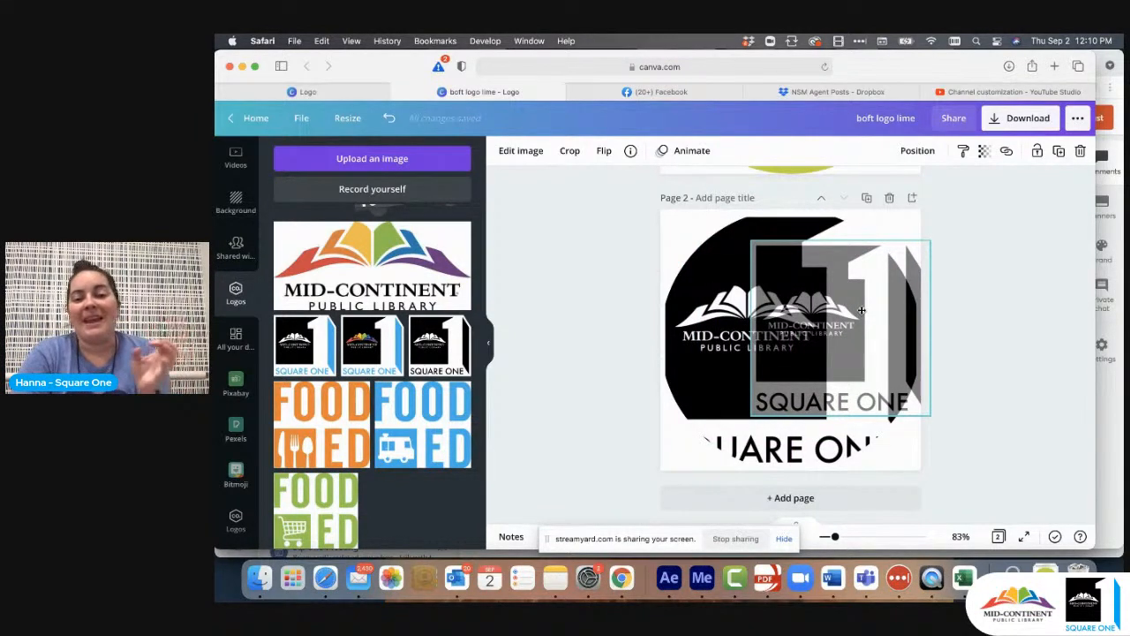
pyautogui.moveTo(861, 310); pyautogui.dragTo(948, 318)
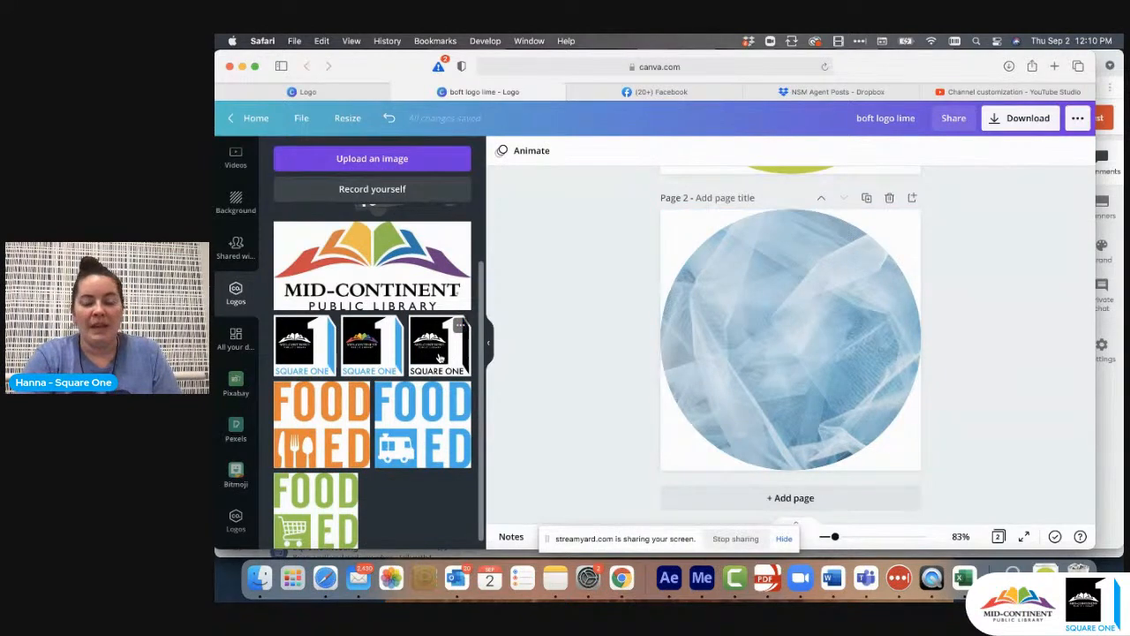
# - Lock the photo-filled circular frame on page 2 in place
pyautogui.click(799, 342)
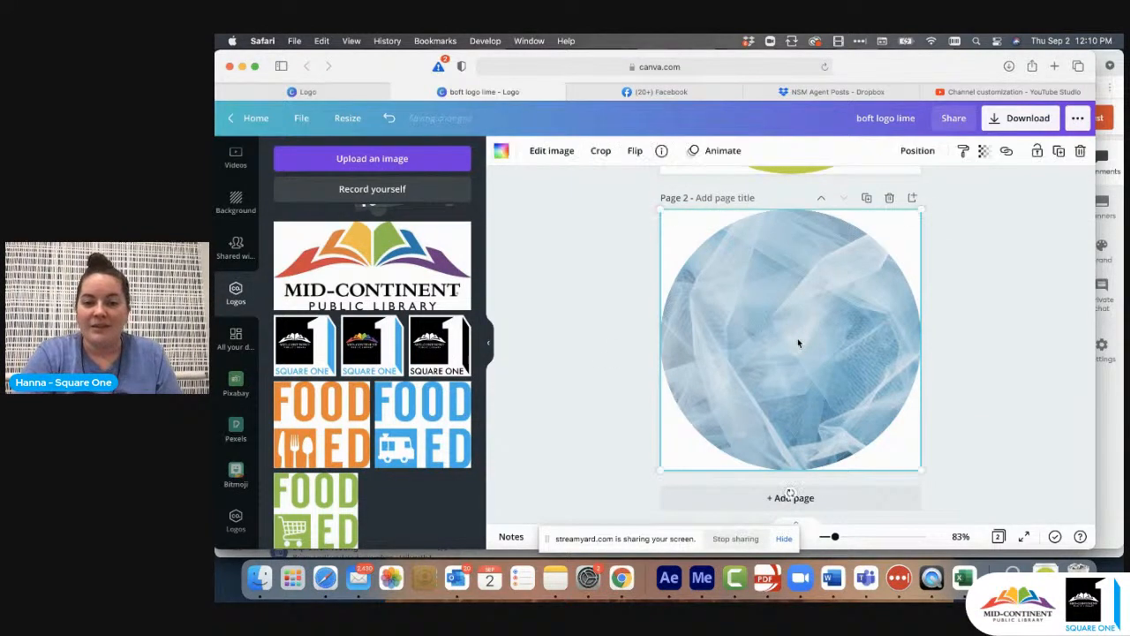
pyautogui.click(1037, 151)
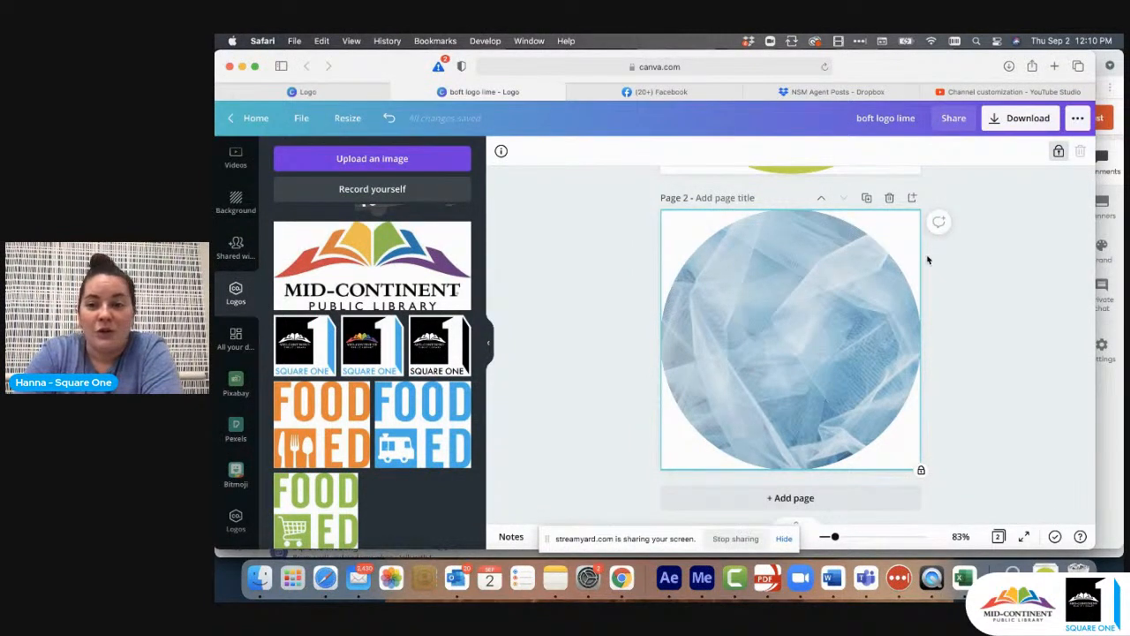
pyautogui.click(1059, 151)
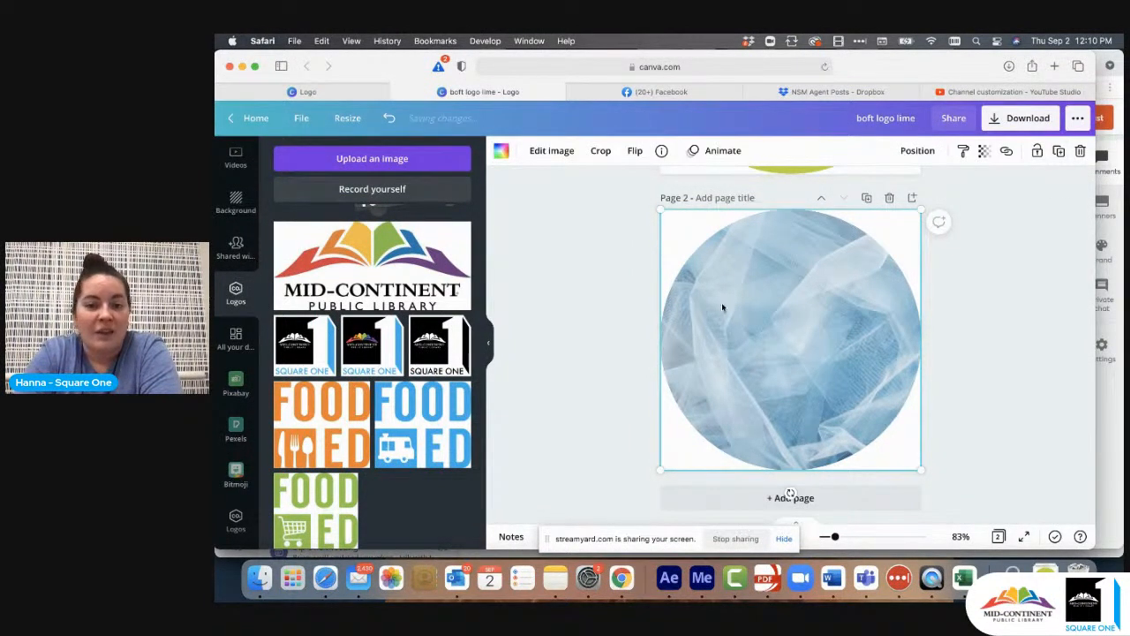
pyautogui.click(1038, 152)
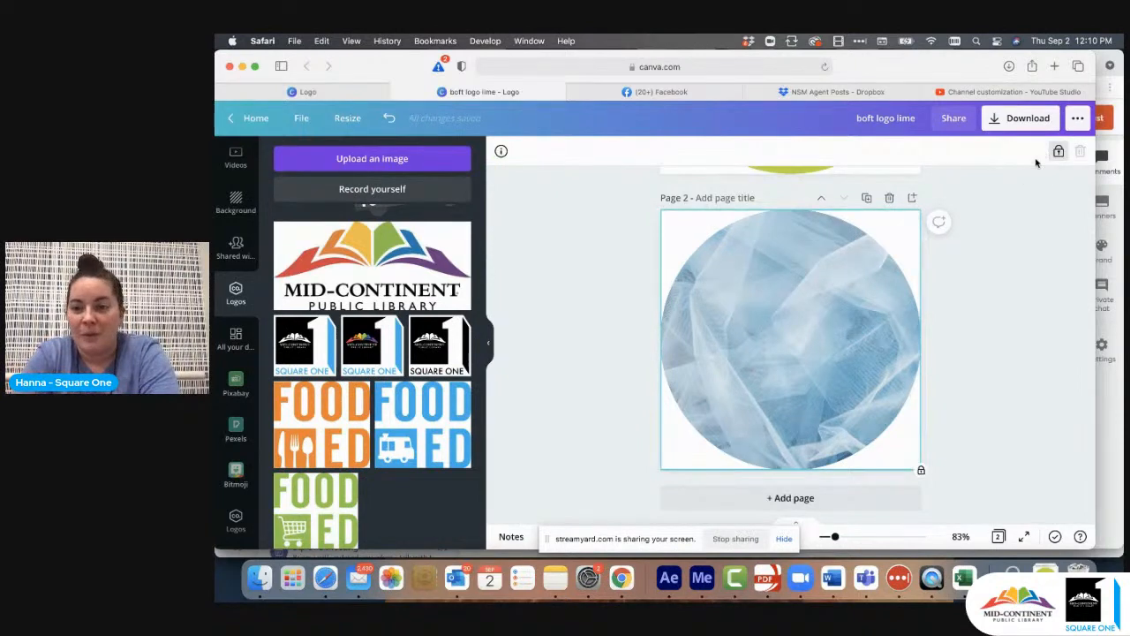
# - Add the black-and-white Square One logo to page 2, enlarge it slightly and center it on the locked circle
pyautogui.click(440, 344)
pyautogui.moveTo(870, 264); pyautogui.dragTo(896, 248)
pyautogui.moveTo(811, 322); pyautogui.dragTo(795, 326)
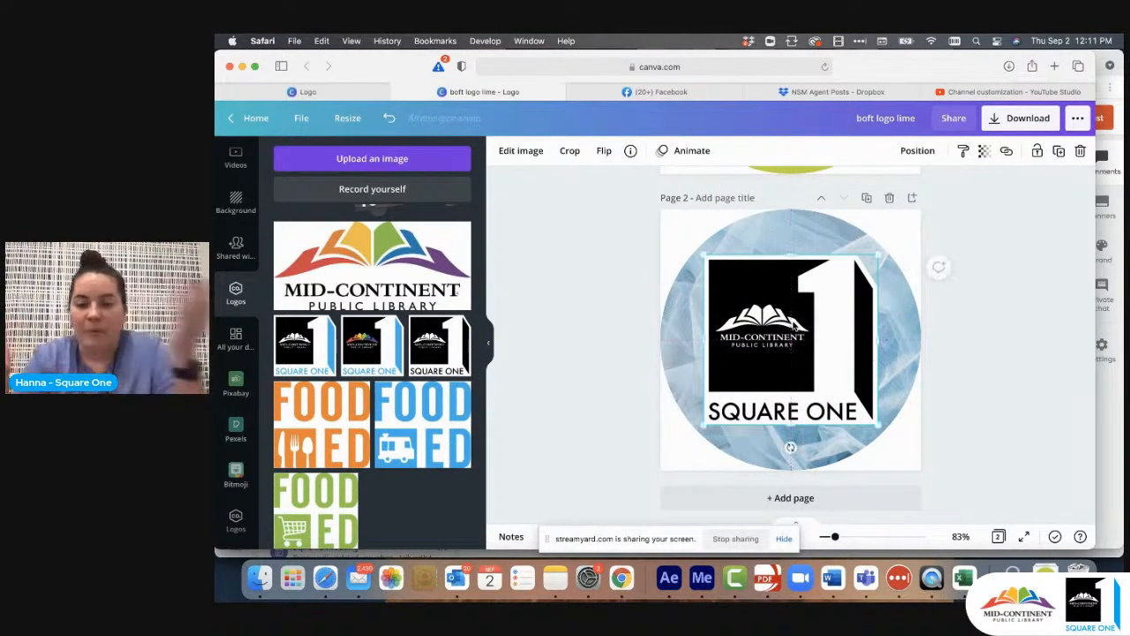
pyautogui.click(1039, 337)
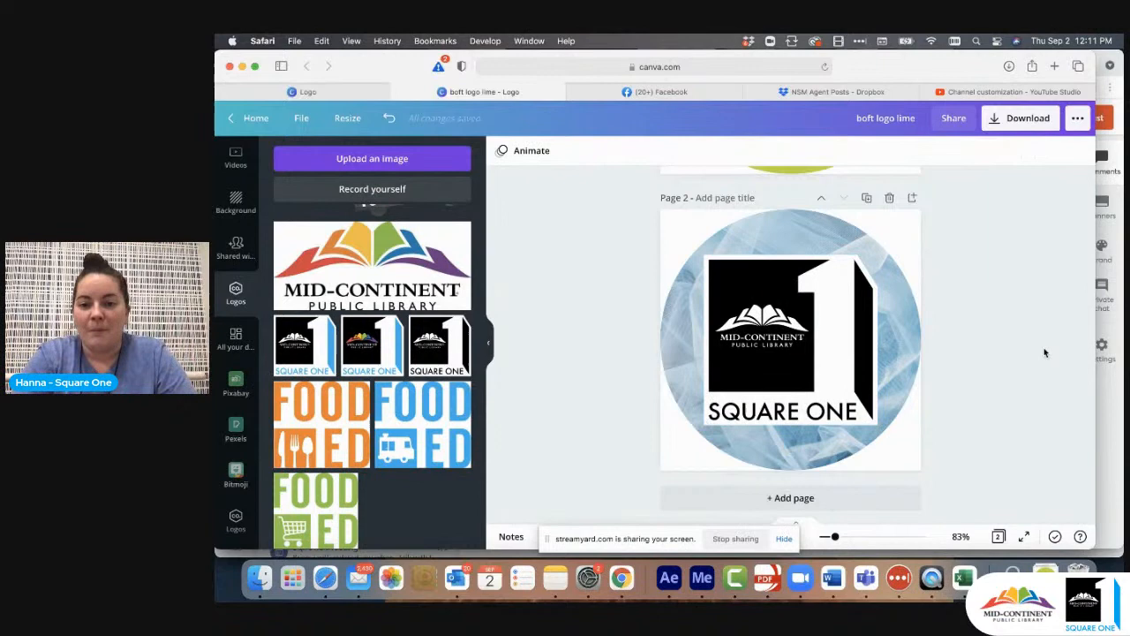
# - Unlock the photo-filled circular frame behind the Square One logo
pyautogui.click(913, 342)
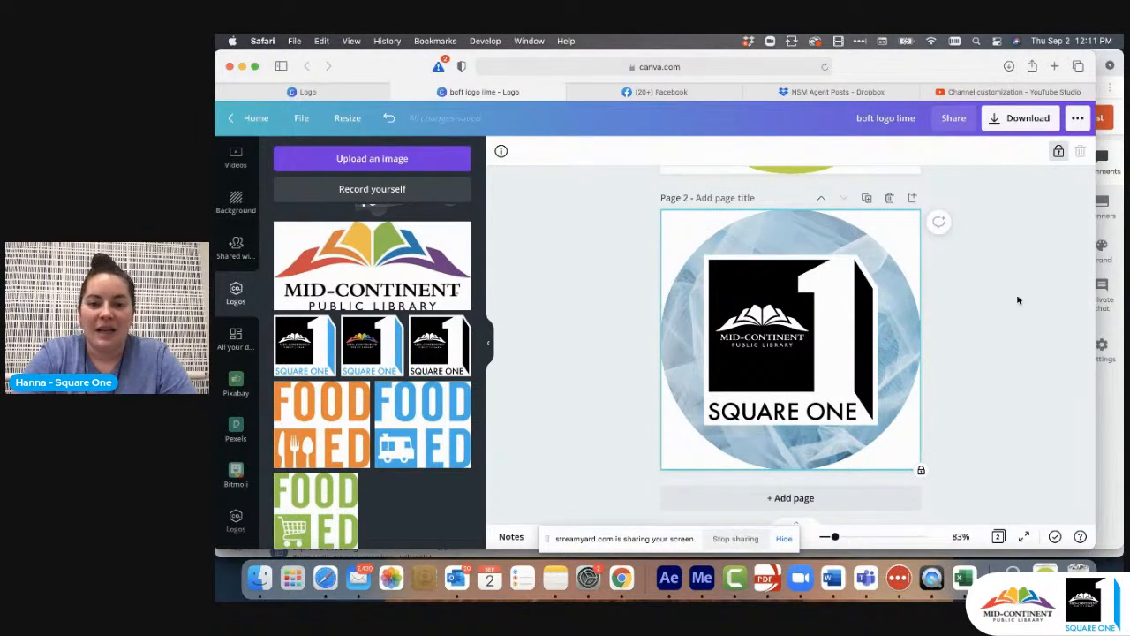
pyautogui.click(1058, 151)
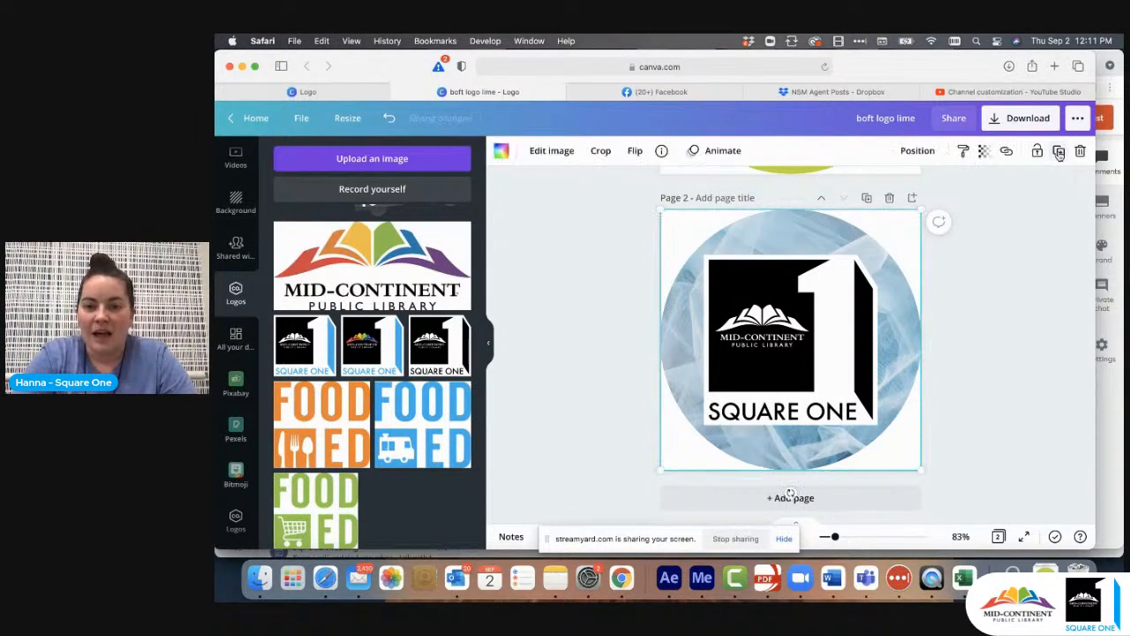
# - Try a light blue gradient, a blue brick wall and a blue-to-teal textured photo in page 2's circular frame
pyautogui.scroll(5, 241, 189)
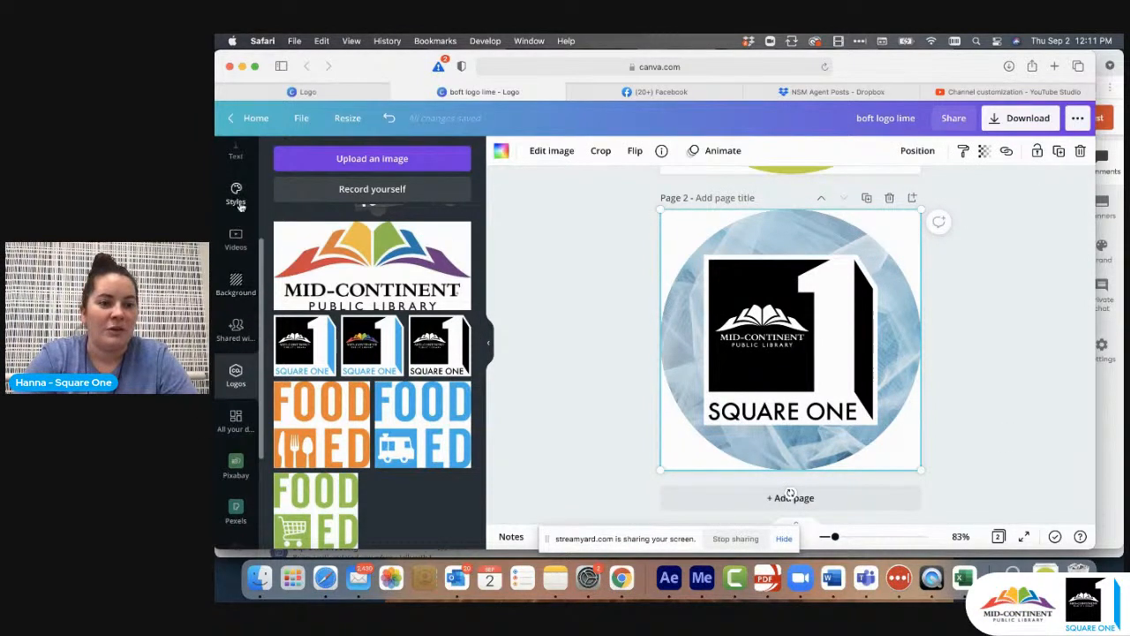
pyautogui.click(236, 212)
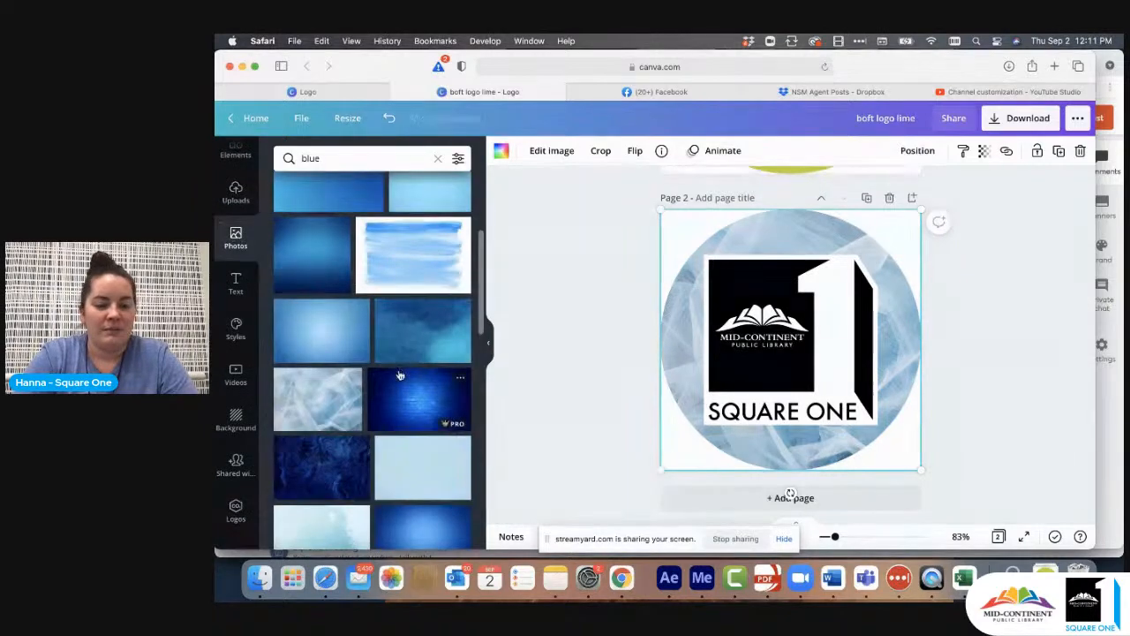
pyautogui.moveTo(334, 328); pyautogui.dragTo(683, 313)
pyautogui.scroll(-1, 500, 351)
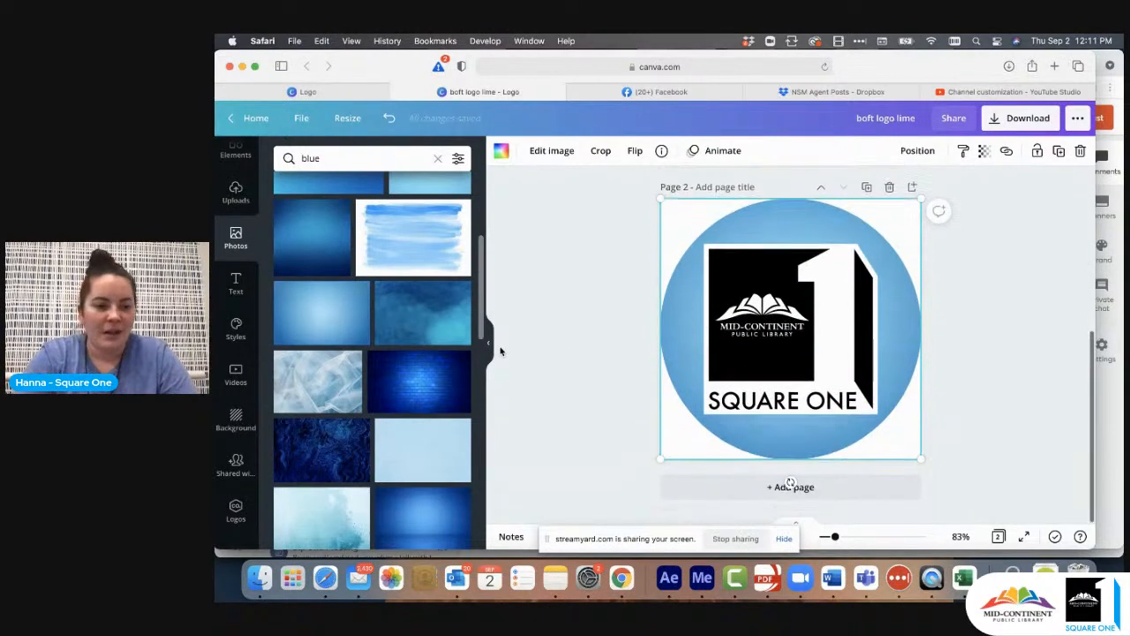
pyautogui.moveTo(420, 381); pyautogui.dragTo(679, 347)
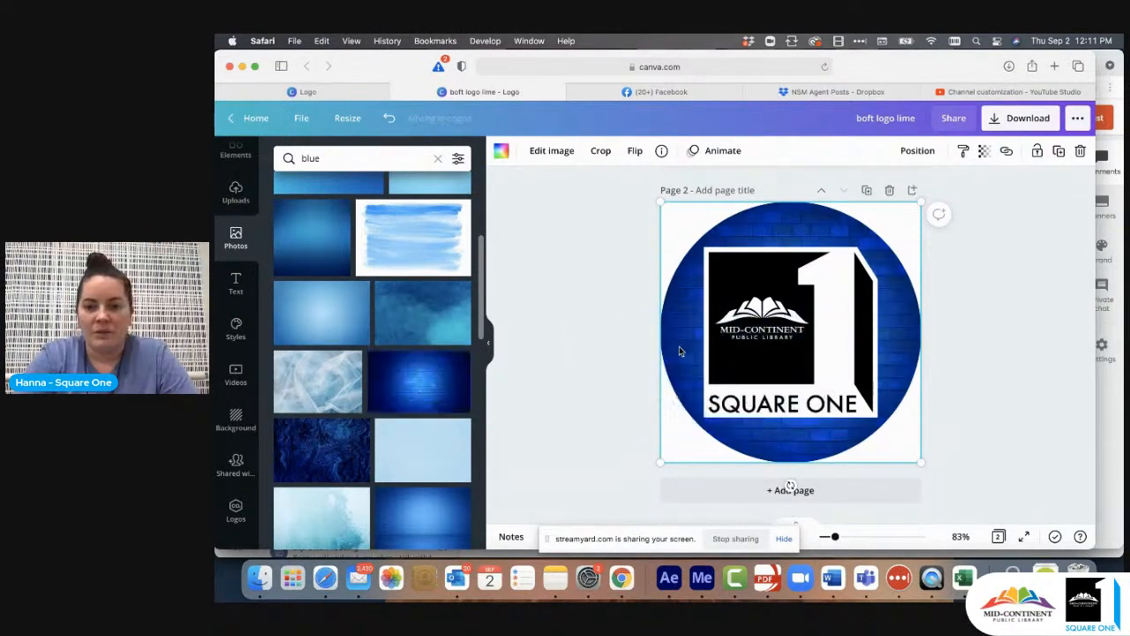
pyautogui.moveTo(422, 327); pyautogui.dragTo(682, 322)
# - Try the light blue and white watercolor photo as the fill of page 2's circular frame
pyautogui.scroll(-5, 421, 409)
pyautogui.scroll(-2, 421, 409)
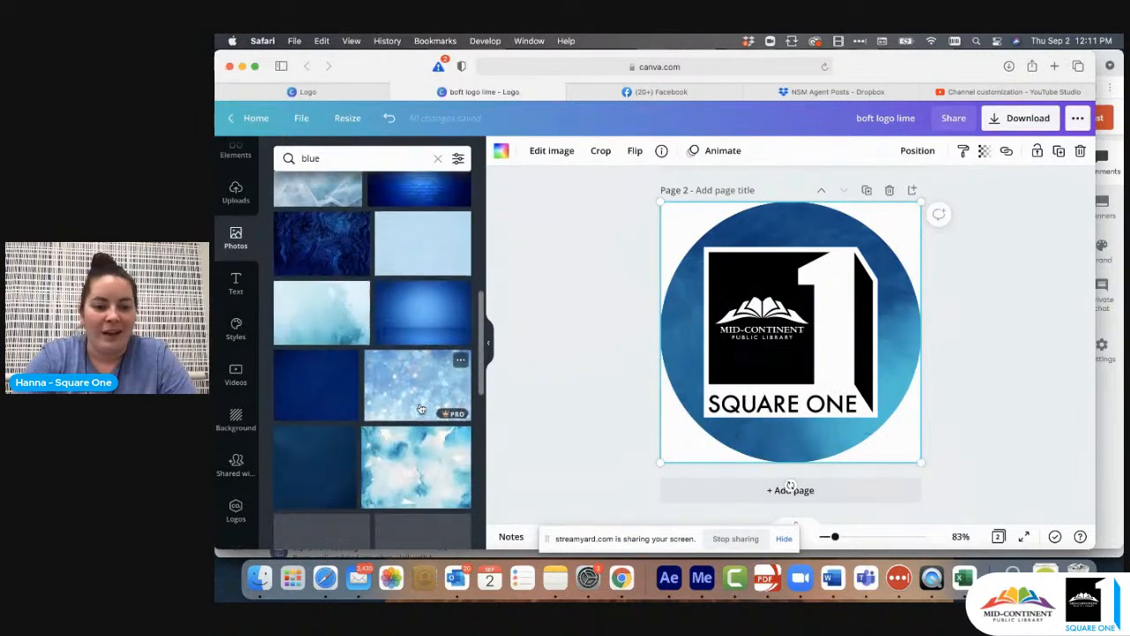
pyautogui.moveTo(415, 452); pyautogui.dragTo(673, 330)
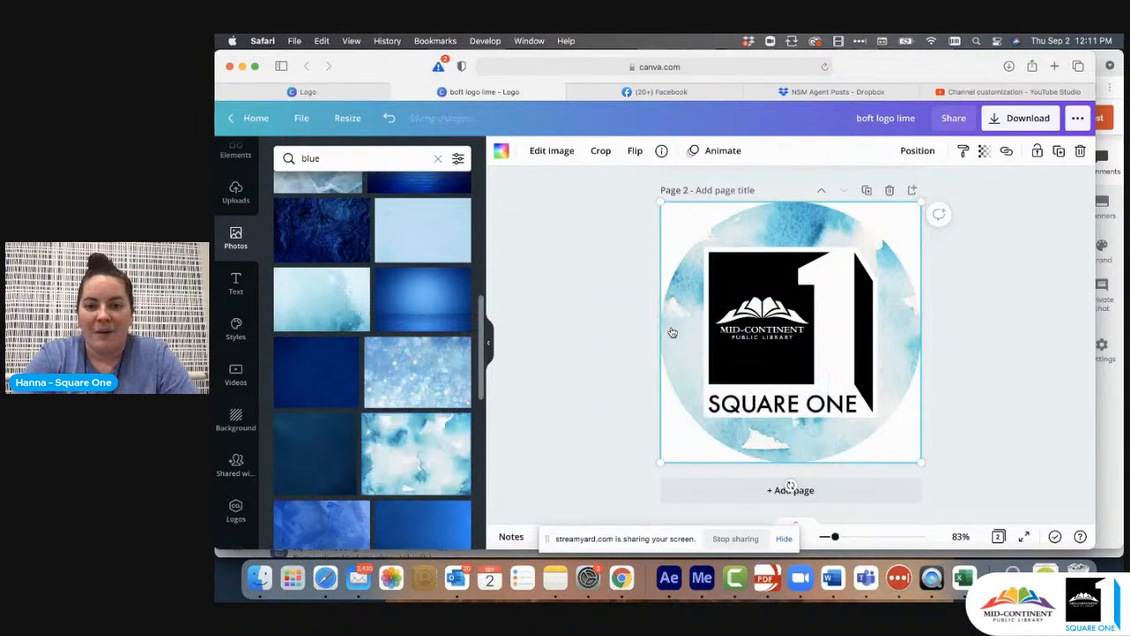
# - Try the mottled medium-blue watercolor photo behind the Square One logo on page 2
pyautogui.scroll(-3, 357, 441)
pyautogui.scroll(-5, 358, 442)
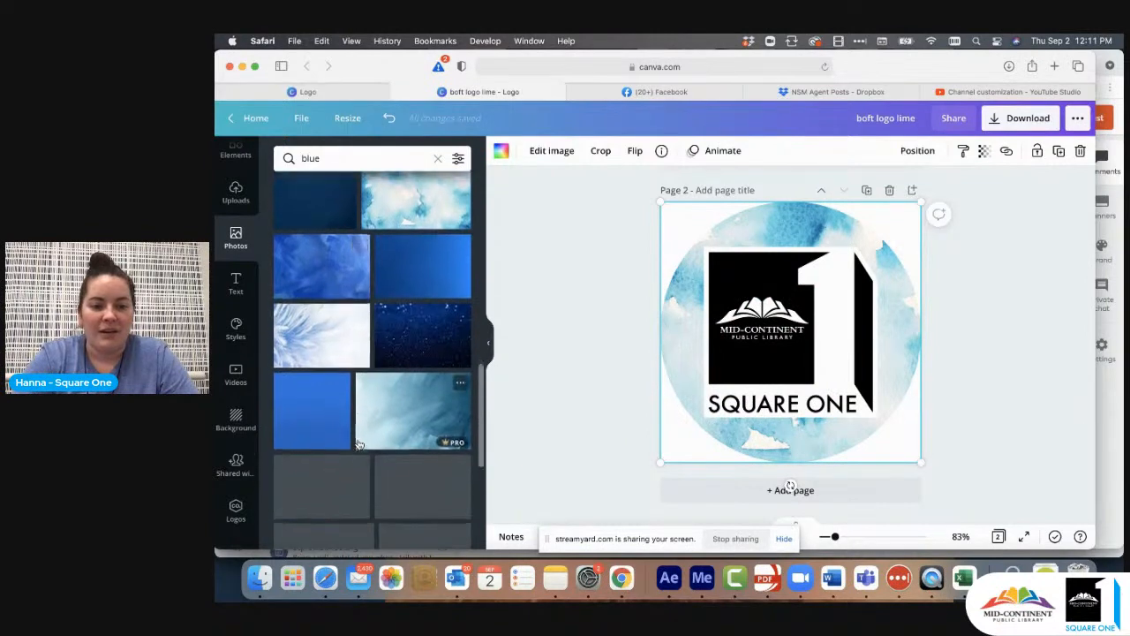
pyautogui.scroll(-4, 406, 414)
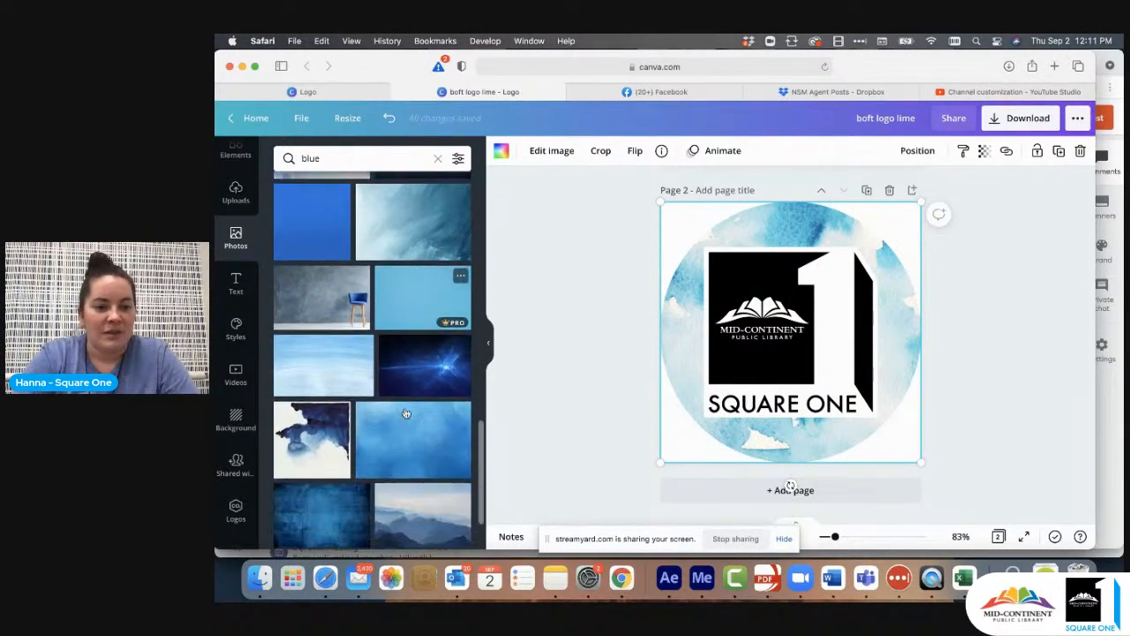
pyautogui.moveTo(410, 350); pyautogui.dragTo(676, 324)
pyautogui.click(1024, 314)
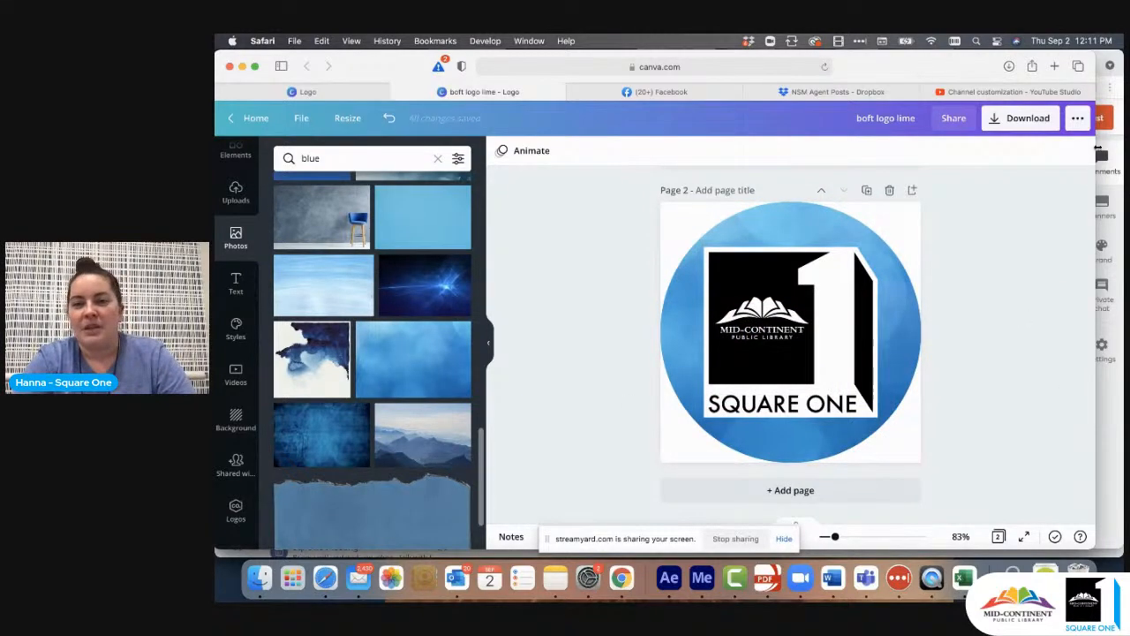
# - Switch to YouTube Studio to view the channel's branding images, and return to the Canva logo design
pyautogui.click(1015, 91)
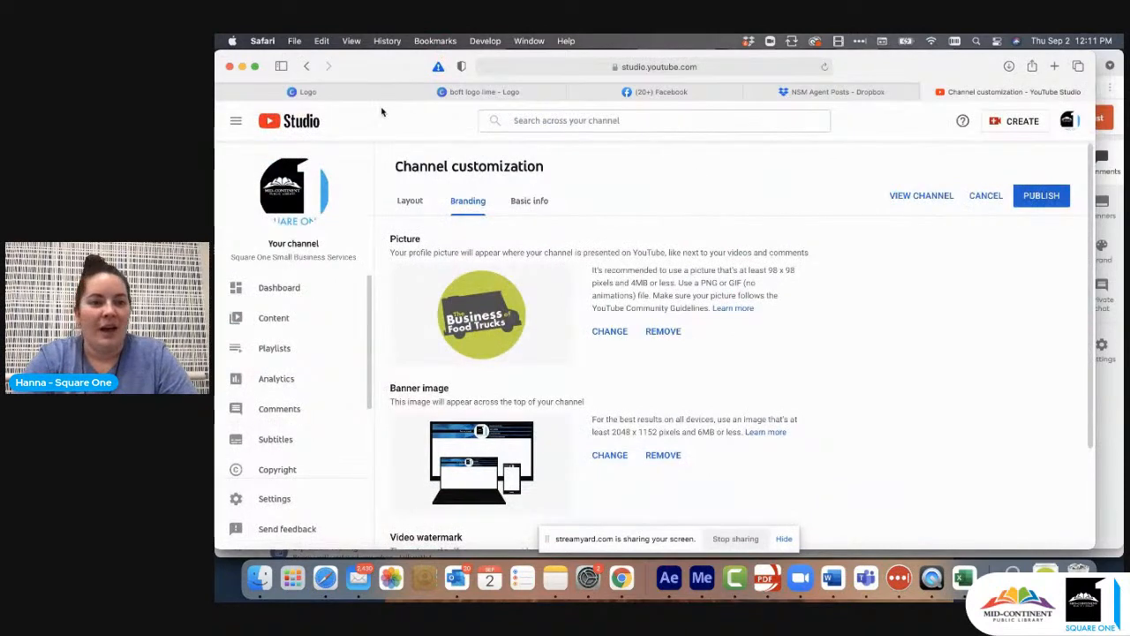
pyautogui.click(470, 92)
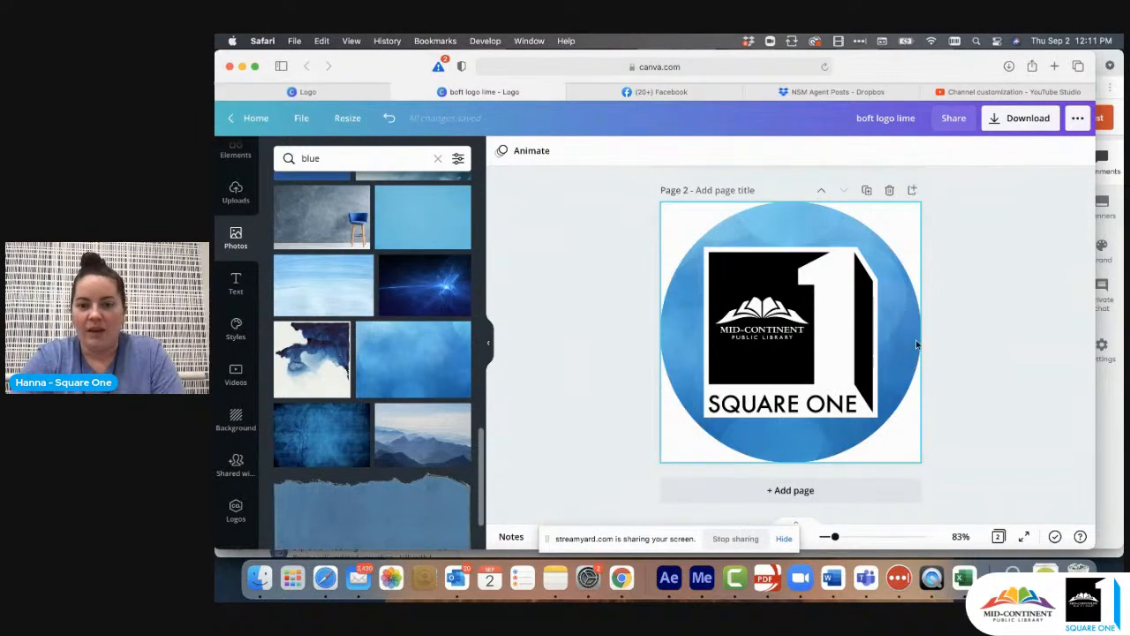
# - Add a third page with a circular photo frame, enlarged to fill the whole page
pyautogui.click(800, 491)
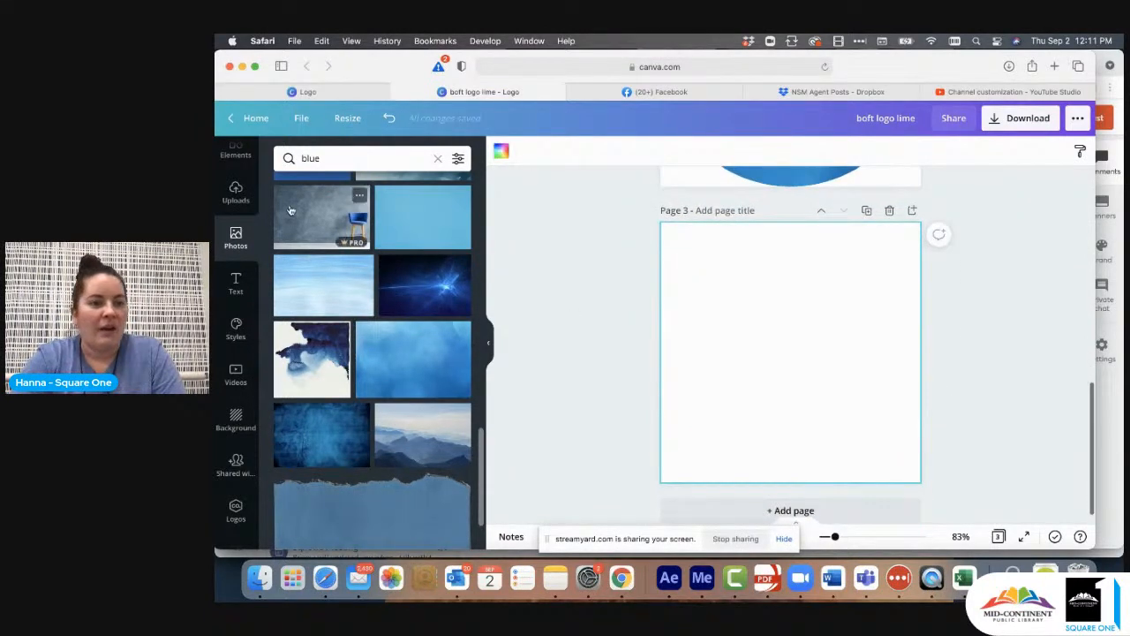
pyautogui.scroll(5, 371, 353)
pyautogui.scroll(2, 241, 241)
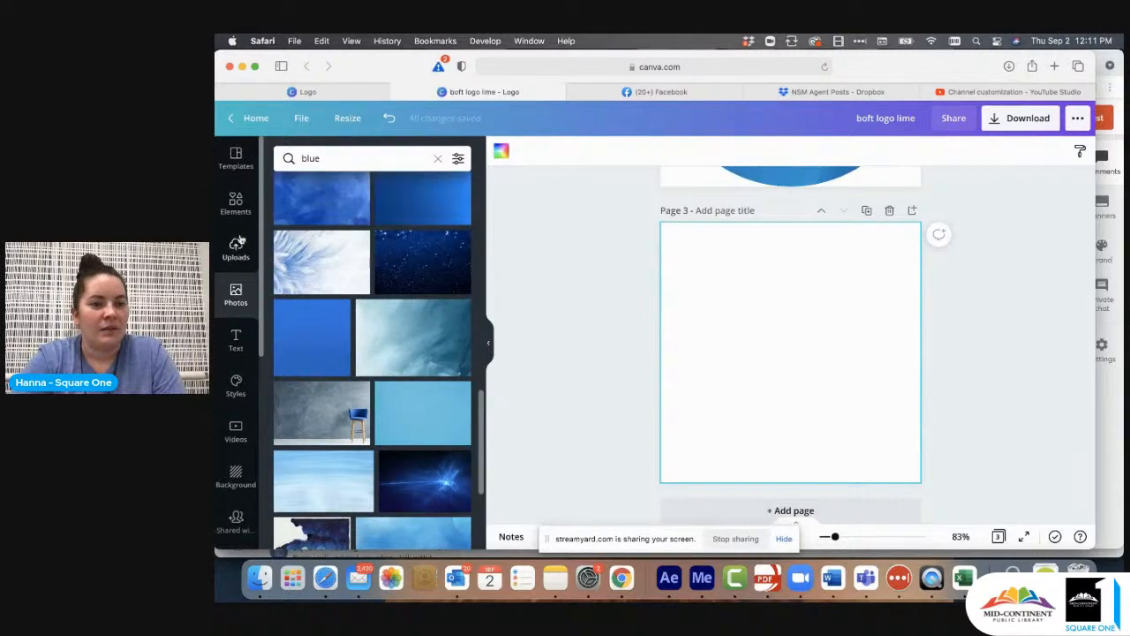
pyautogui.click(236, 204)
pyautogui.click(304, 419)
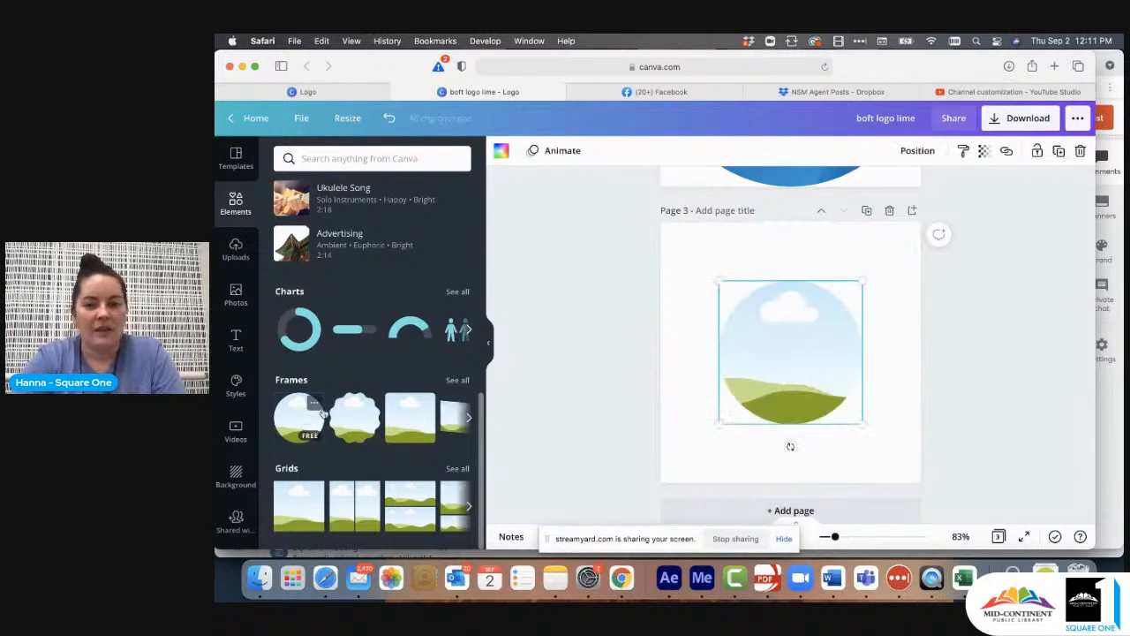
pyautogui.moveTo(779, 358); pyautogui.dragTo(719, 299)
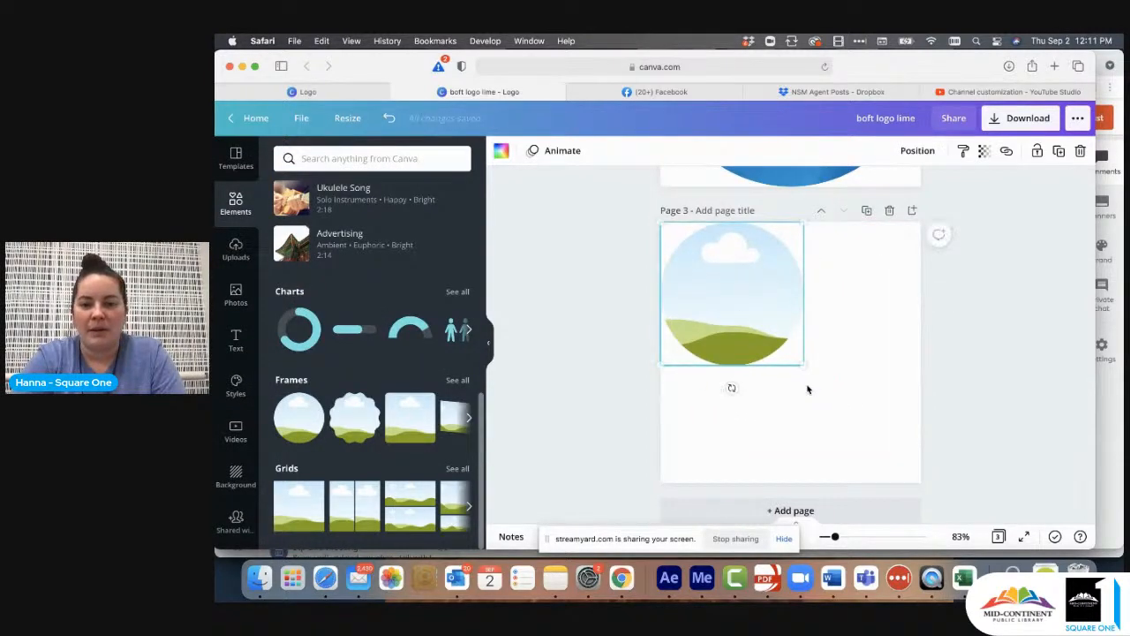
pyautogui.moveTo(803, 364); pyautogui.dragTo(921, 483)
pyautogui.click(950, 454)
# - Search the photos for "fall" and try an autumn leaves photo in page 2's circular frame
pyautogui.scroll(5, 961, 396)
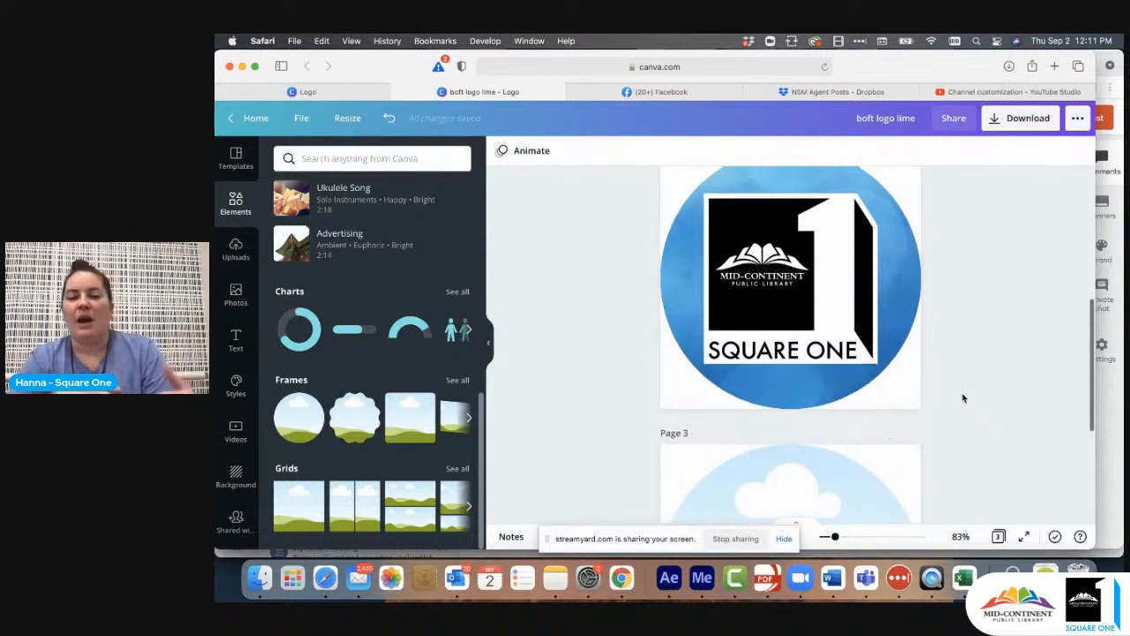
pyautogui.scroll(2, 964, 399)
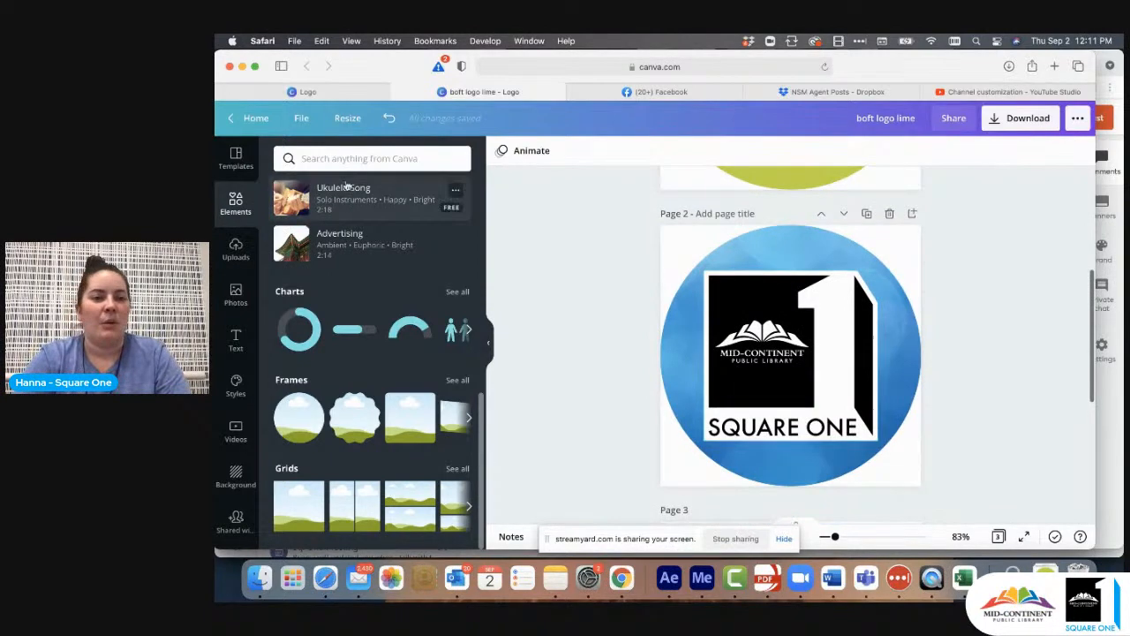
pyautogui.click(231, 300)
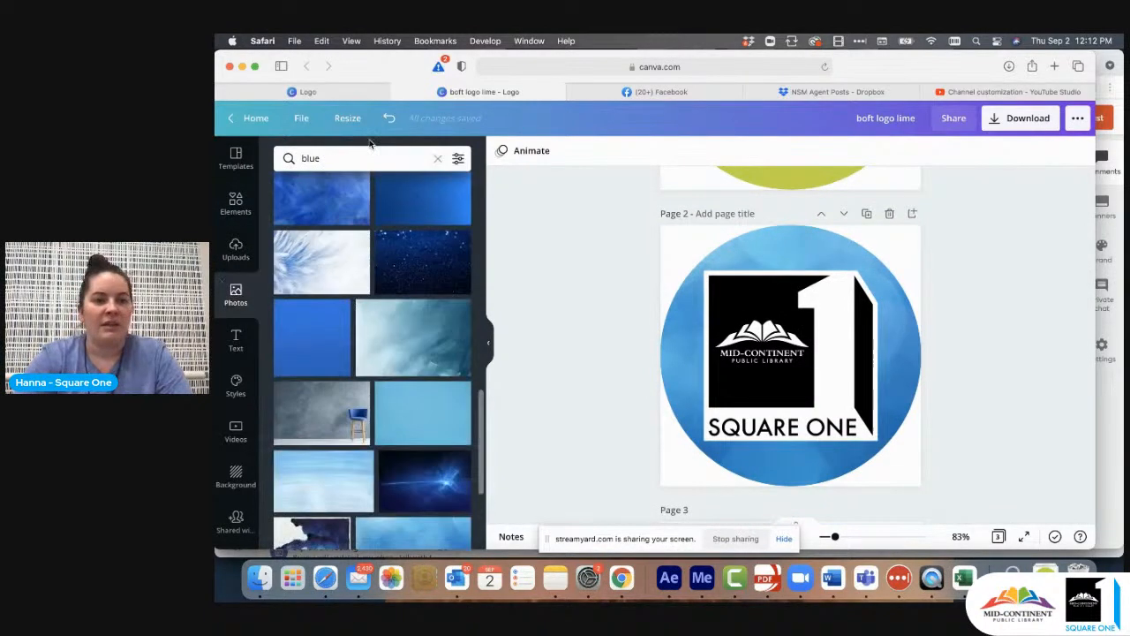
pyautogui.click(437, 159)
pyautogui.write('fall')
pyautogui.press('Return')
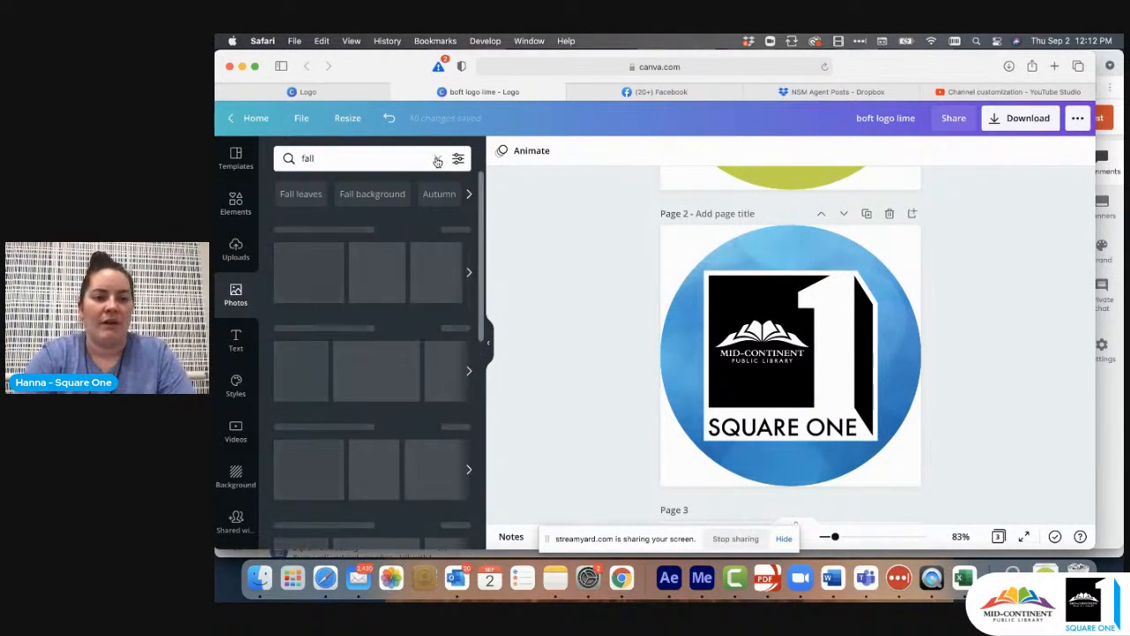
pyautogui.moveTo(450, 269); pyautogui.dragTo(691, 344)
# - Search the photos for "winter" and try the snowy tree-lined road photo in page 2's circular frame
pyautogui.click(438, 159)
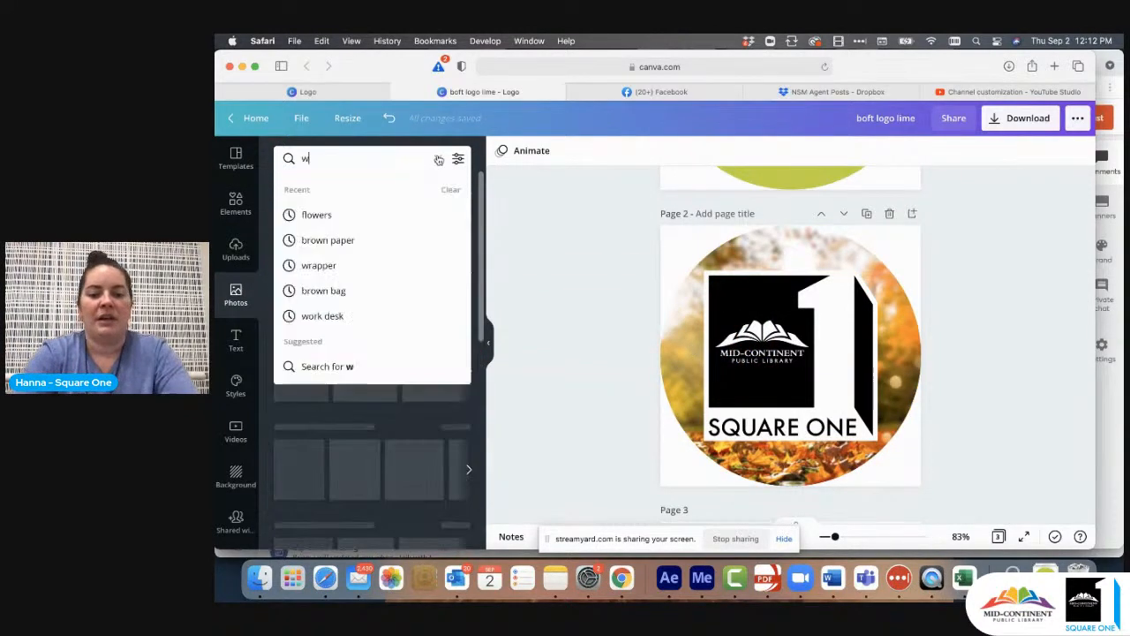
pyautogui.write('winter')
pyautogui.press('Return')
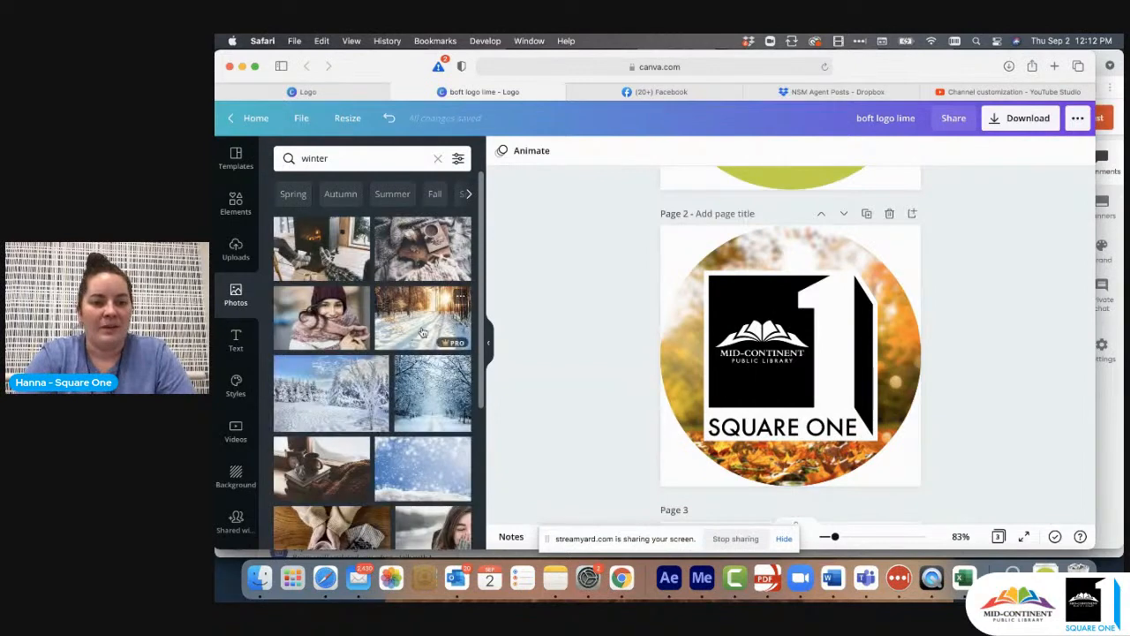
pyautogui.moveTo(442, 398); pyautogui.dragTo(685, 354)
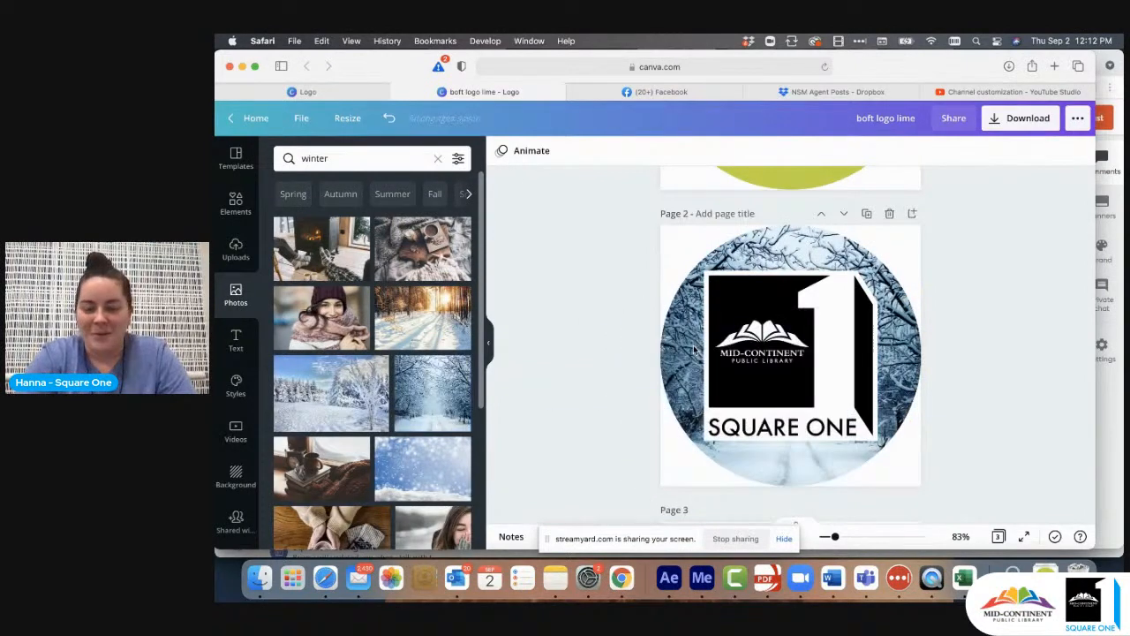
# - Search the photos for "spring" and fill page 2's circular frame with the white blossoms on blue wooden planks
pyautogui.click(436, 160)
pyautogui.write('spring')
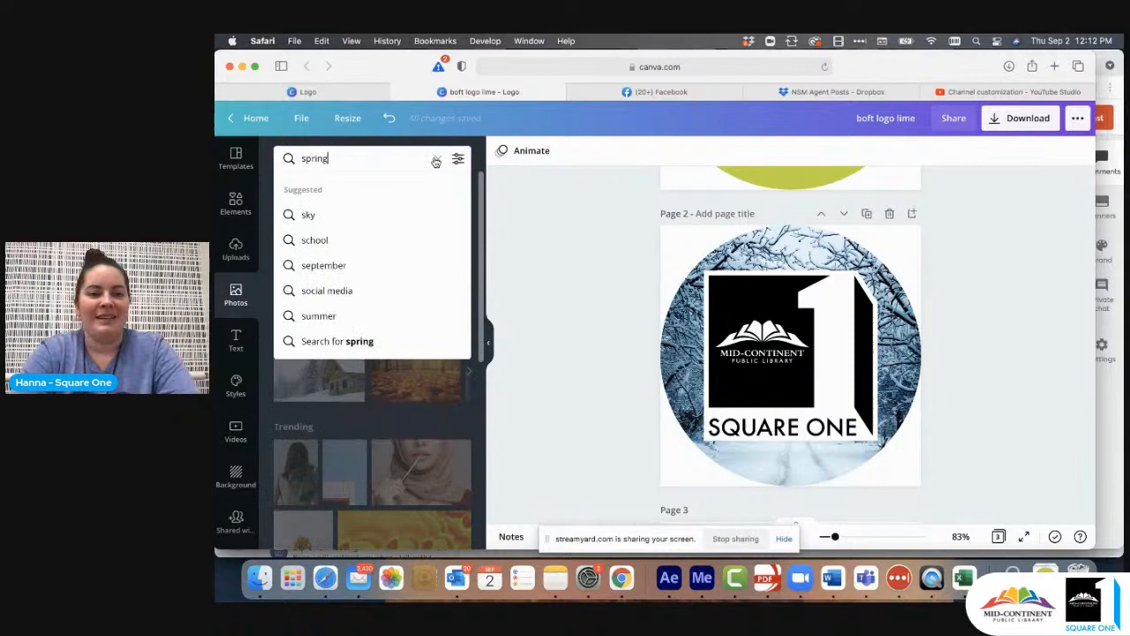
pyautogui.press('Return')
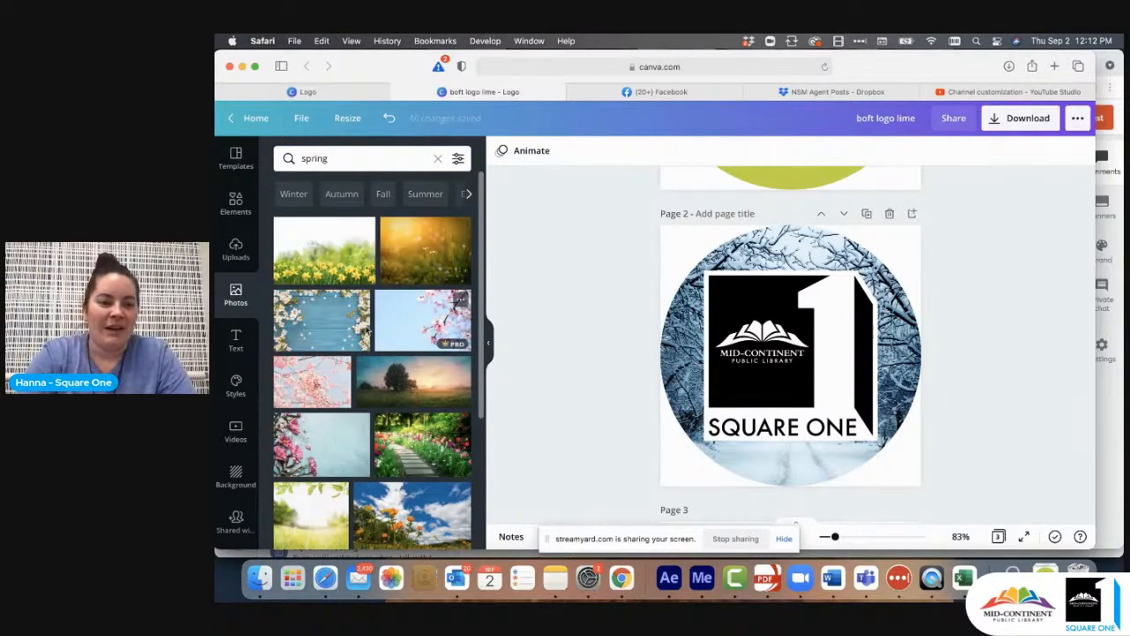
pyautogui.moveTo(348, 342); pyautogui.dragTo(701, 305)
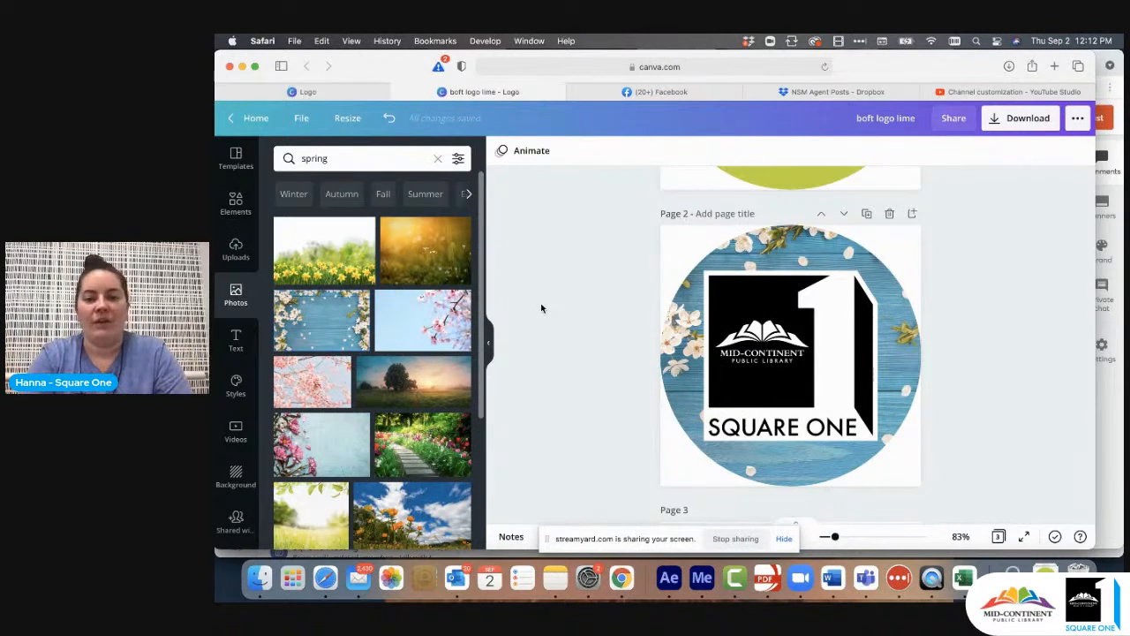
# - Search the photos for "food" and fill page 3's circular frame with the photo of produce bowls arranged in rows
pyautogui.scroll(-5, 584, 316)
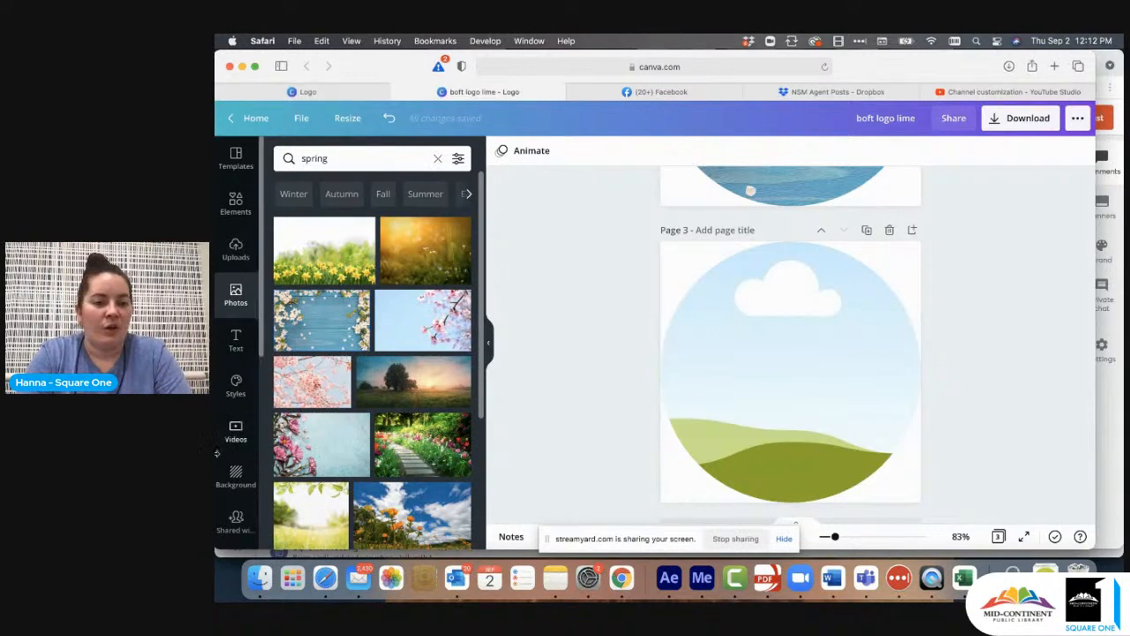
pyautogui.scroll(-3, 236, 397)
pyautogui.click(235, 388)
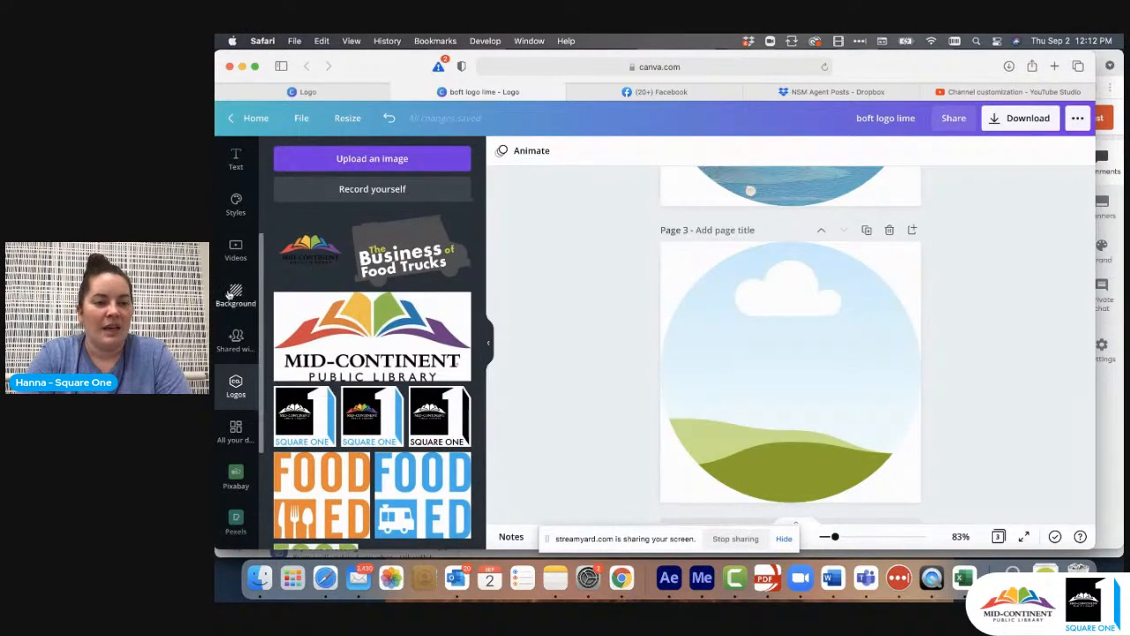
pyautogui.scroll(3, 236, 389)
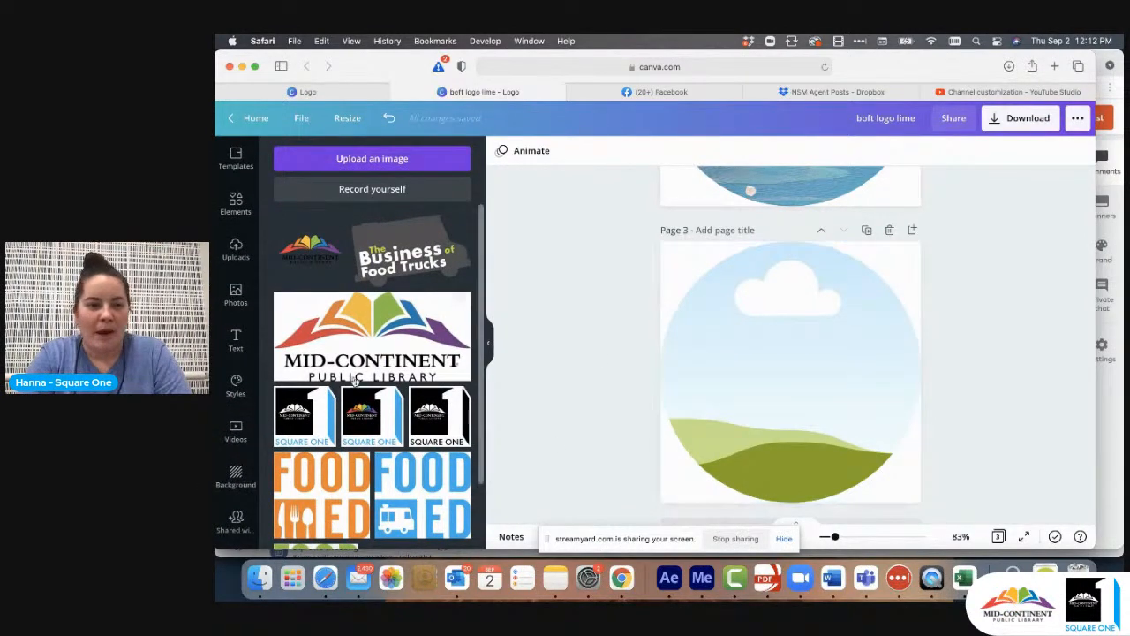
pyautogui.click(234, 300)
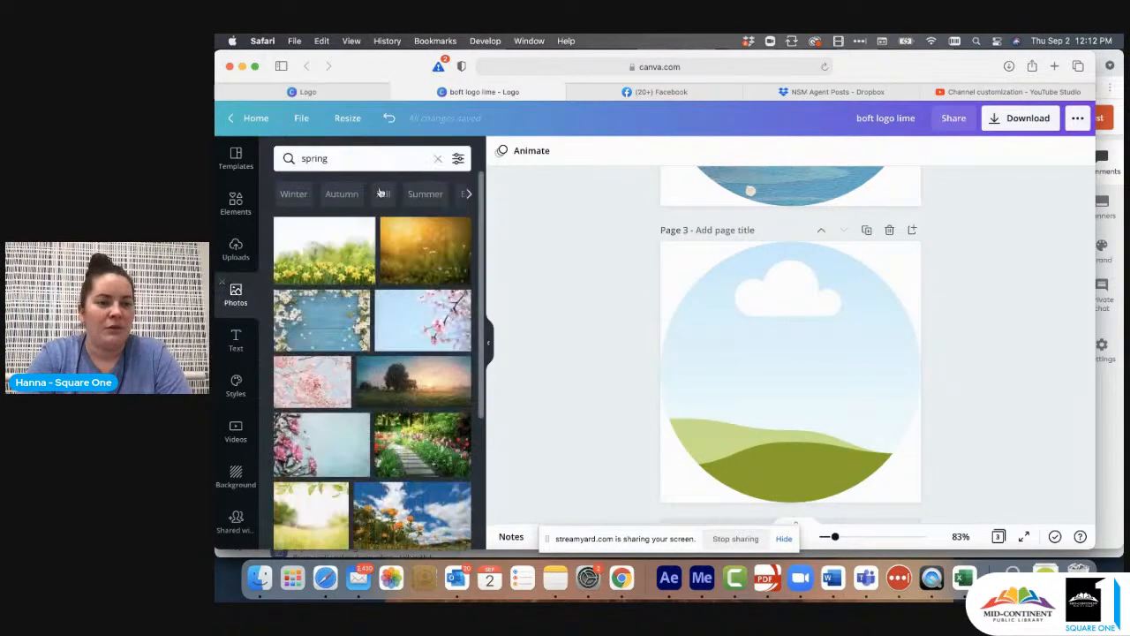
pyautogui.click(437, 161)
pyautogui.write('food')
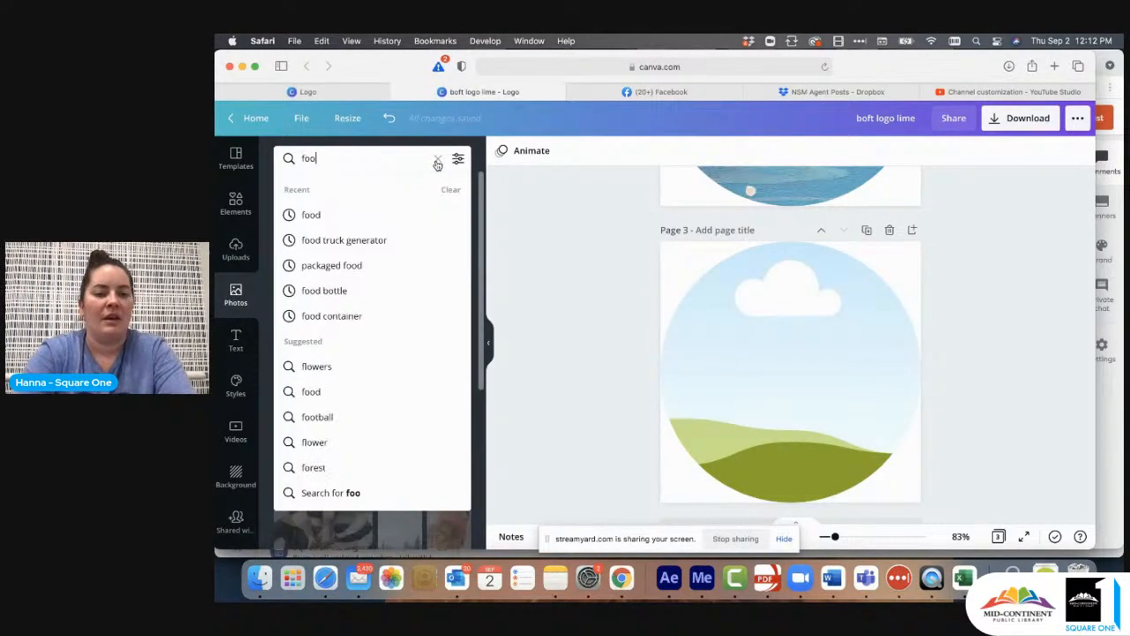
pyautogui.press('Return')
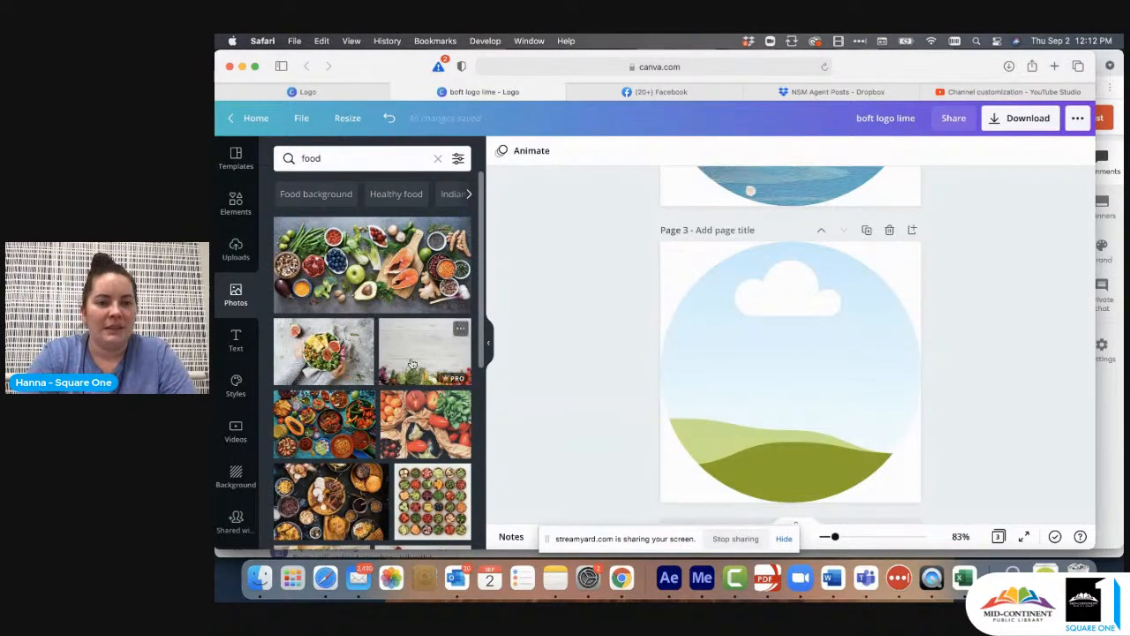
pyautogui.scroll(-5, 411, 365)
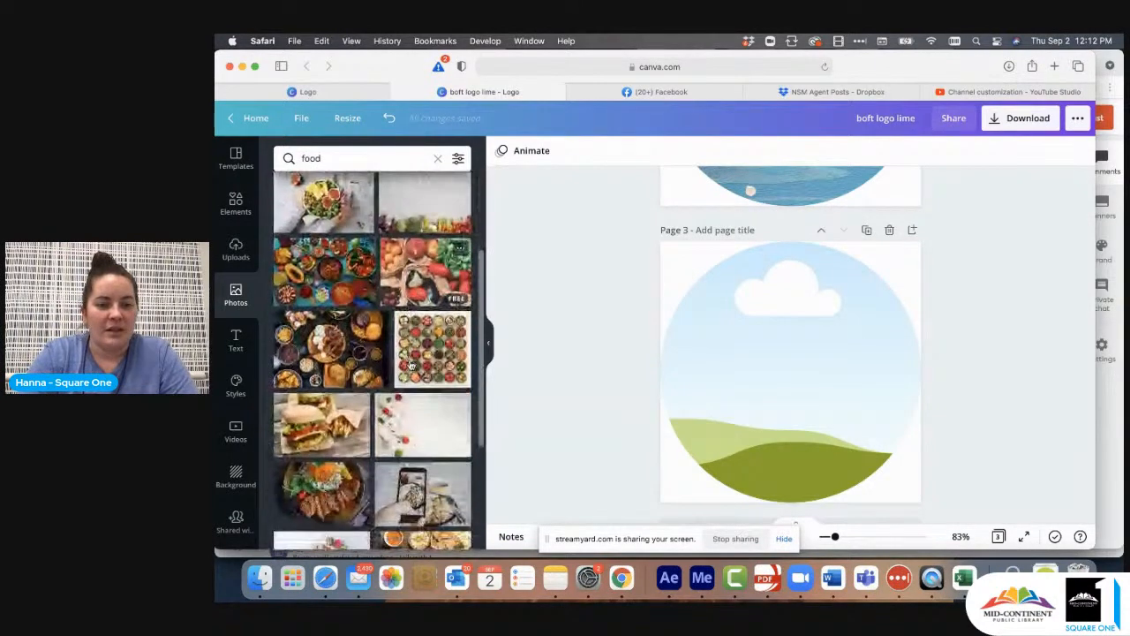
pyautogui.moveTo(420, 358); pyautogui.dragTo(733, 344)
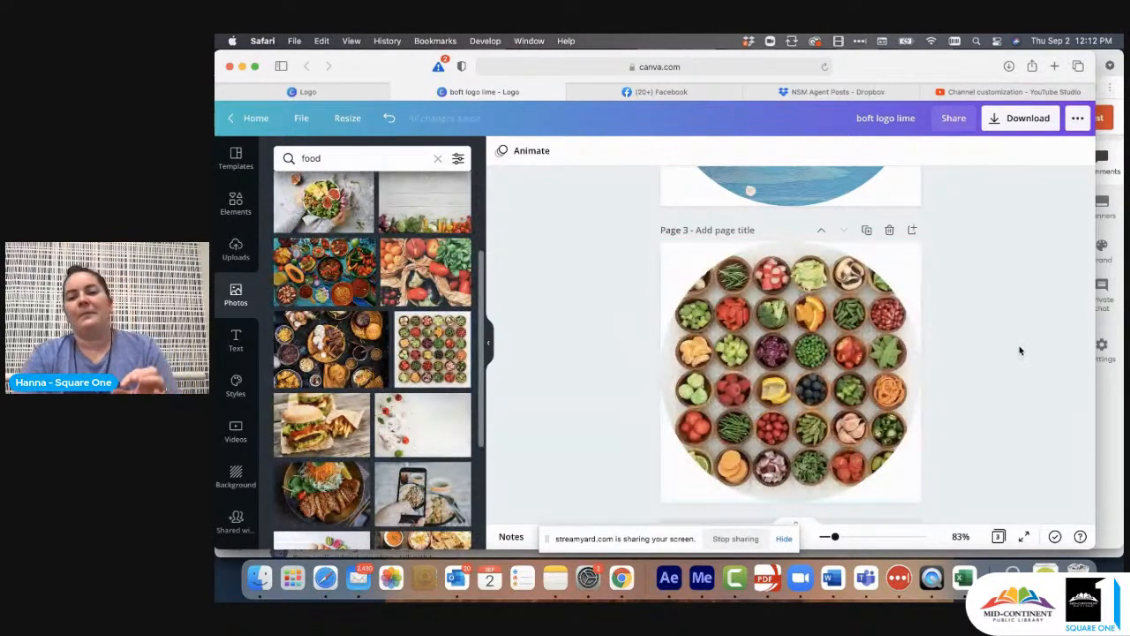
# - Lock the food-filled circular frame on page 3 in place
pyautogui.click(830, 363)
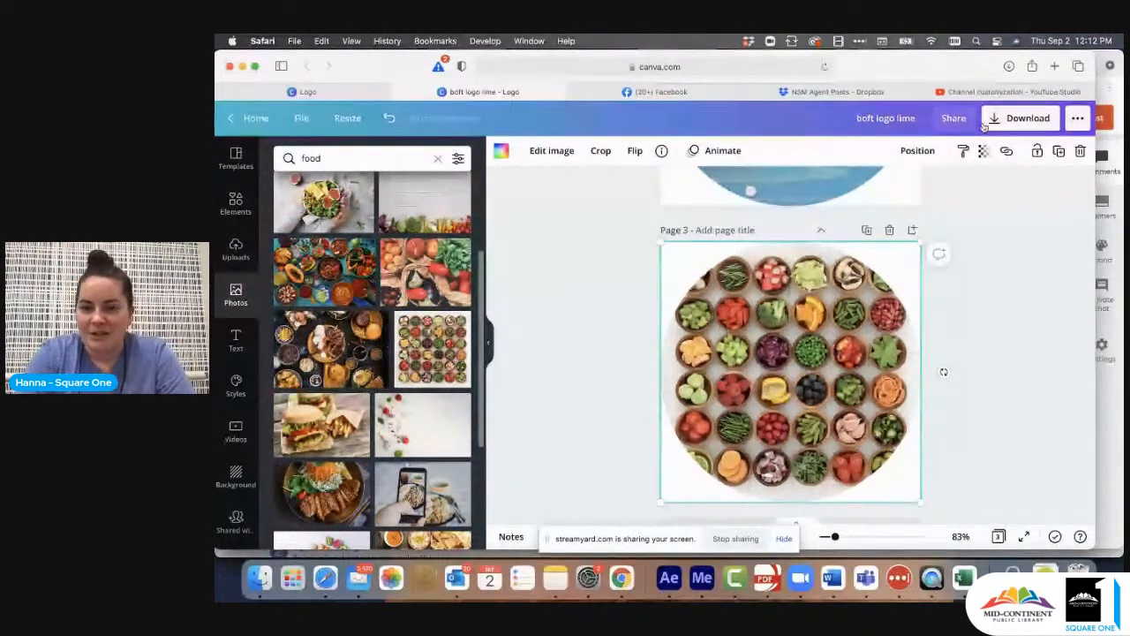
pyautogui.click(1038, 151)
pyautogui.click(987, 288)
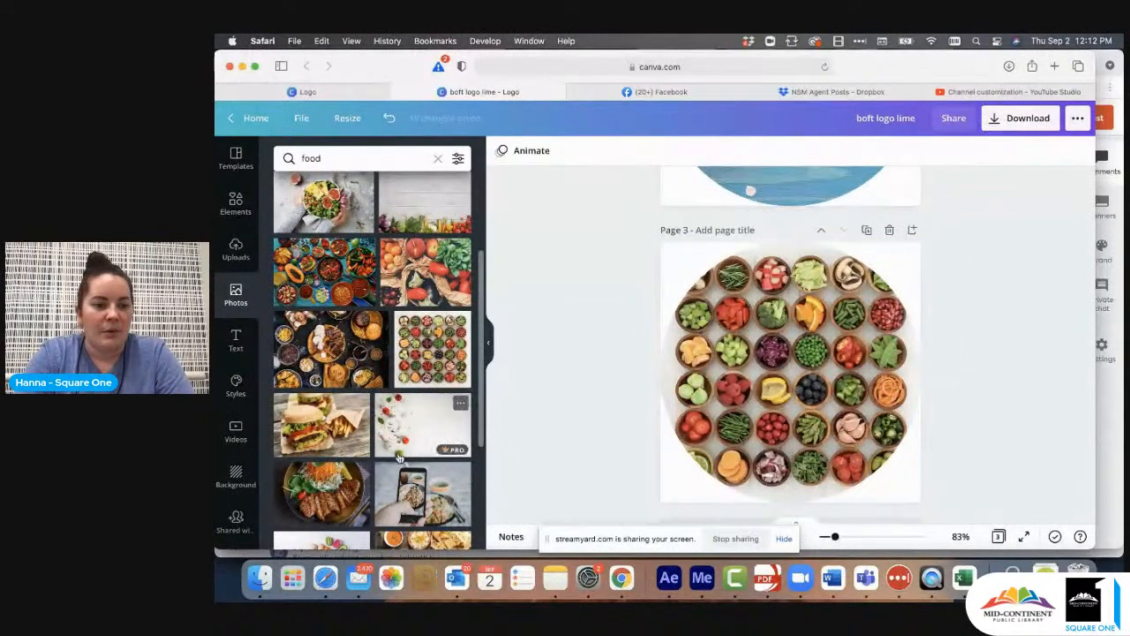
# - Add the orange FOOD ED utensils logo to page 3, enlarge it slightly and center it over the food-filled circle
pyautogui.scroll(-3, 230, 477)
pyautogui.scroll(-1, 225, 489)
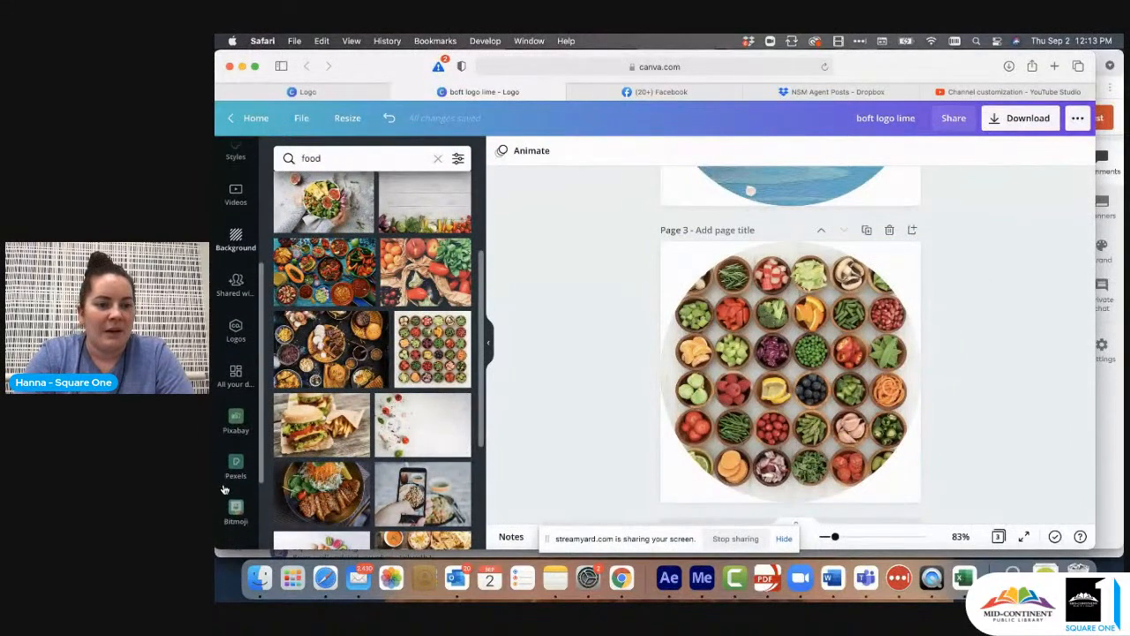
pyautogui.click(235, 343)
pyautogui.scroll(-2, 308, 339)
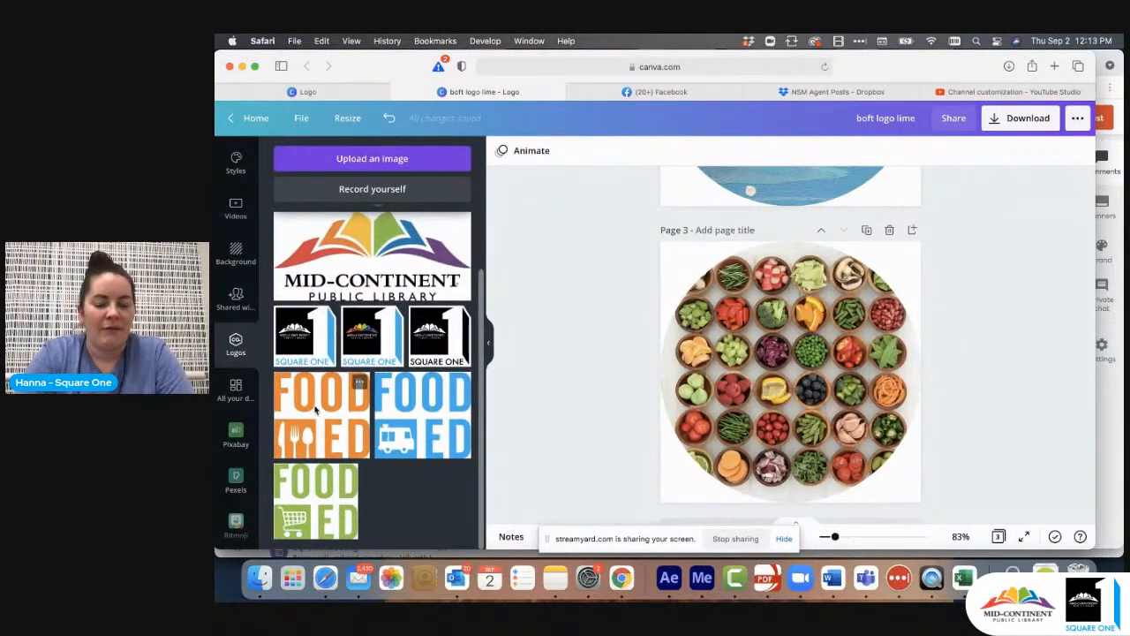
pyautogui.click(321, 415)
pyautogui.moveTo(779, 368); pyautogui.dragTo(771, 382)
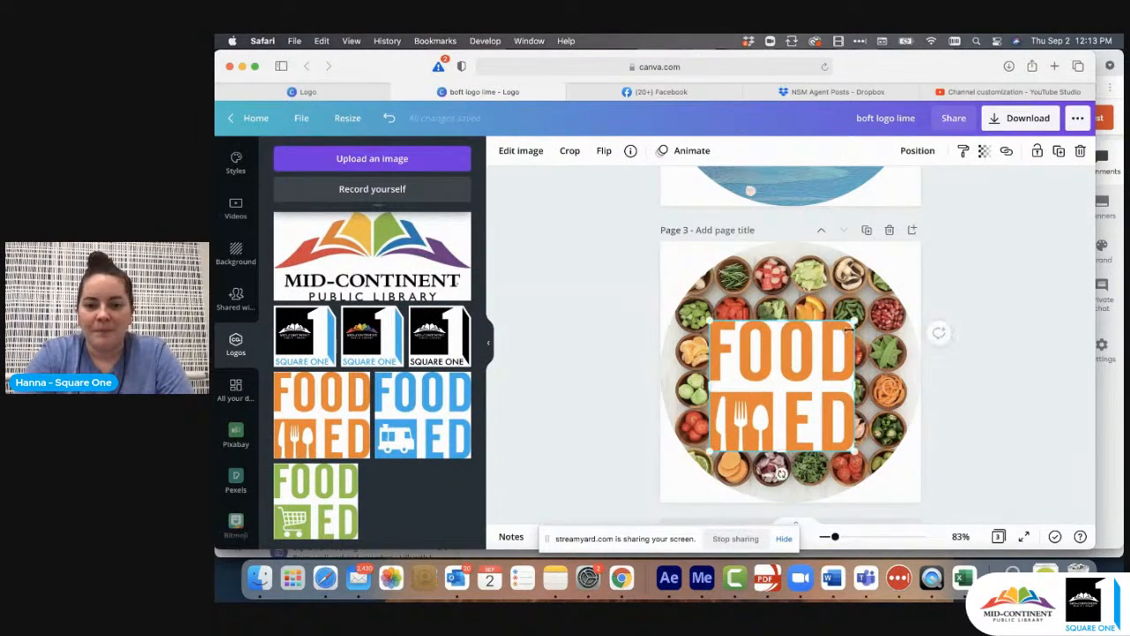
pyautogui.moveTo(853, 321); pyautogui.dragTo(868, 308)
pyautogui.moveTo(802, 366); pyautogui.dragTo(802, 359)
pyautogui.click(1000, 298)
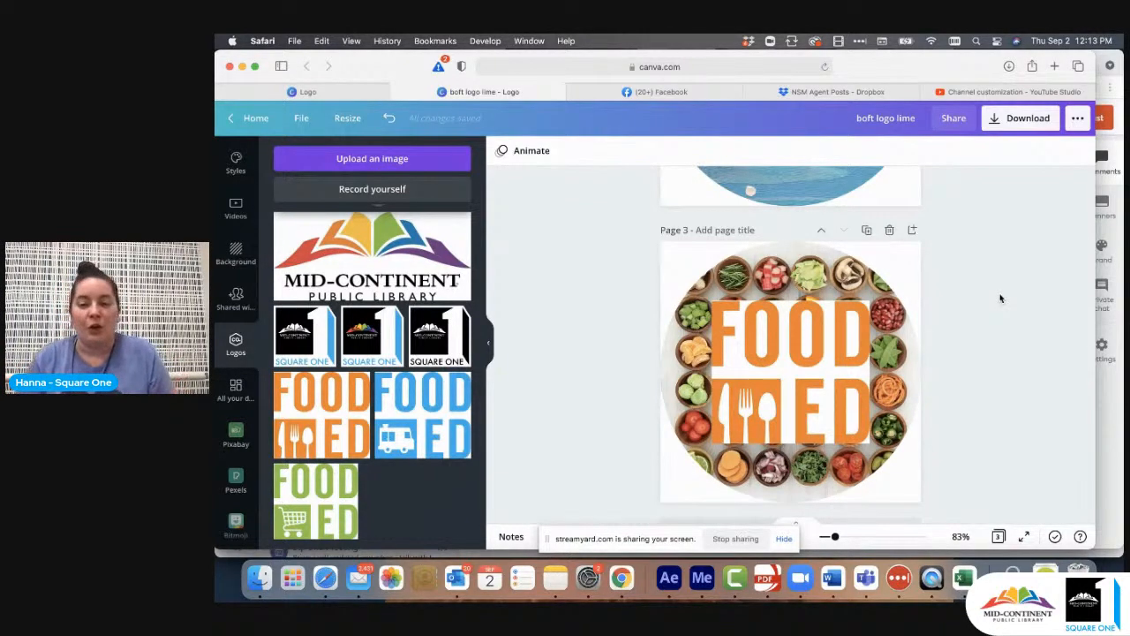
# - Remove the white background from the orange FOOD ED logo with the Background Remover and apply the result
pyautogui.click(768, 319)
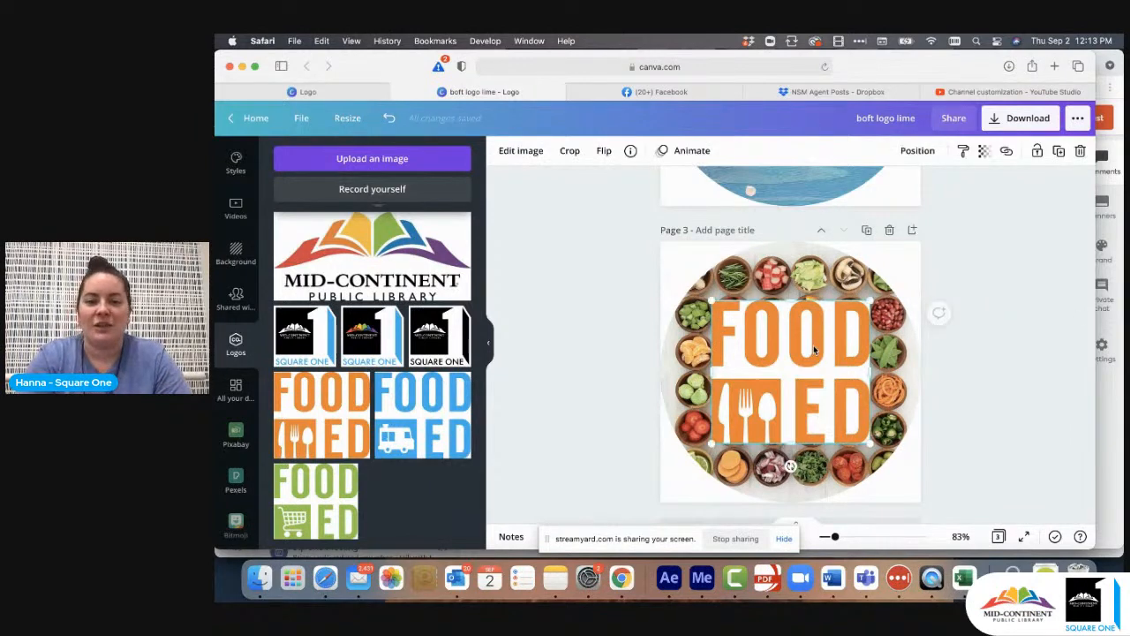
pyautogui.click(522, 151)
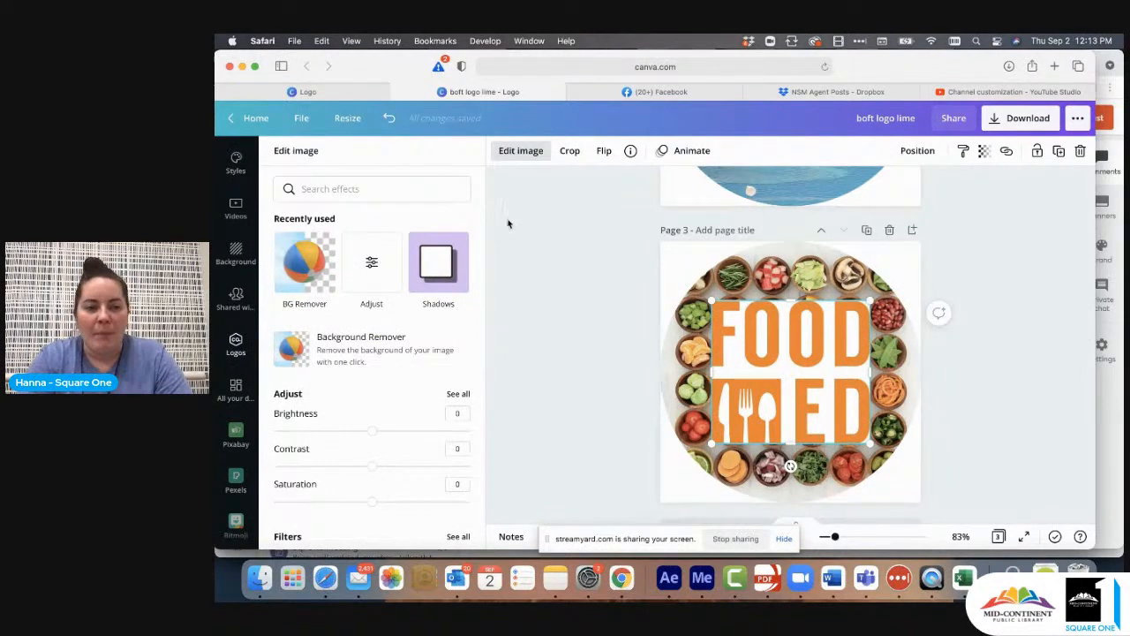
pyautogui.click(308, 260)
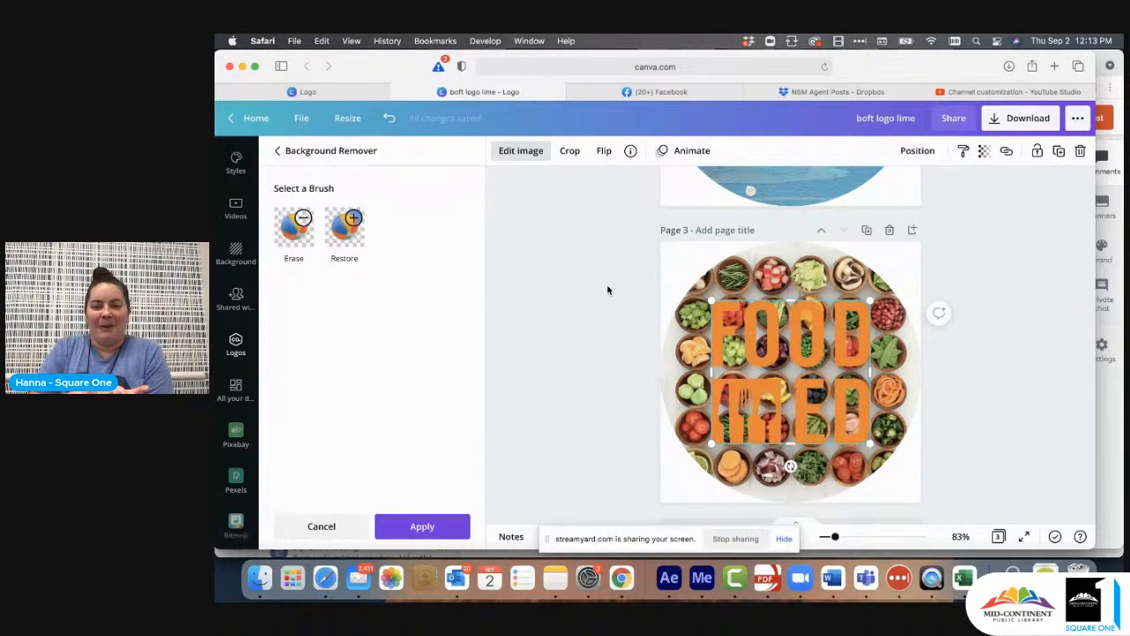
pyautogui.click(404, 527)
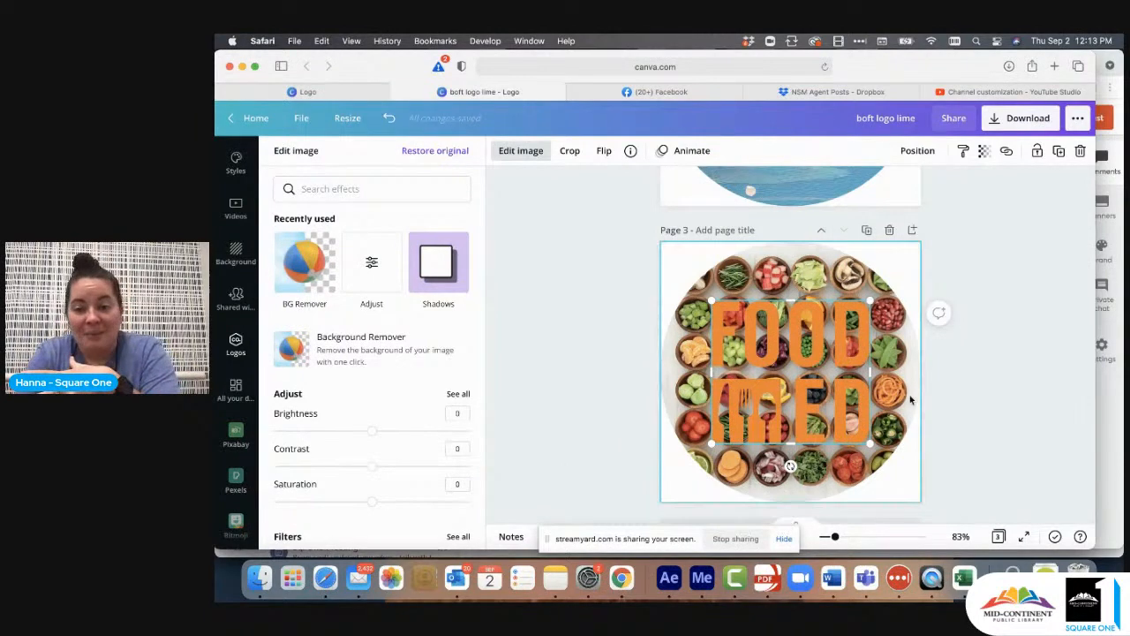
pyautogui.click(558, 359)
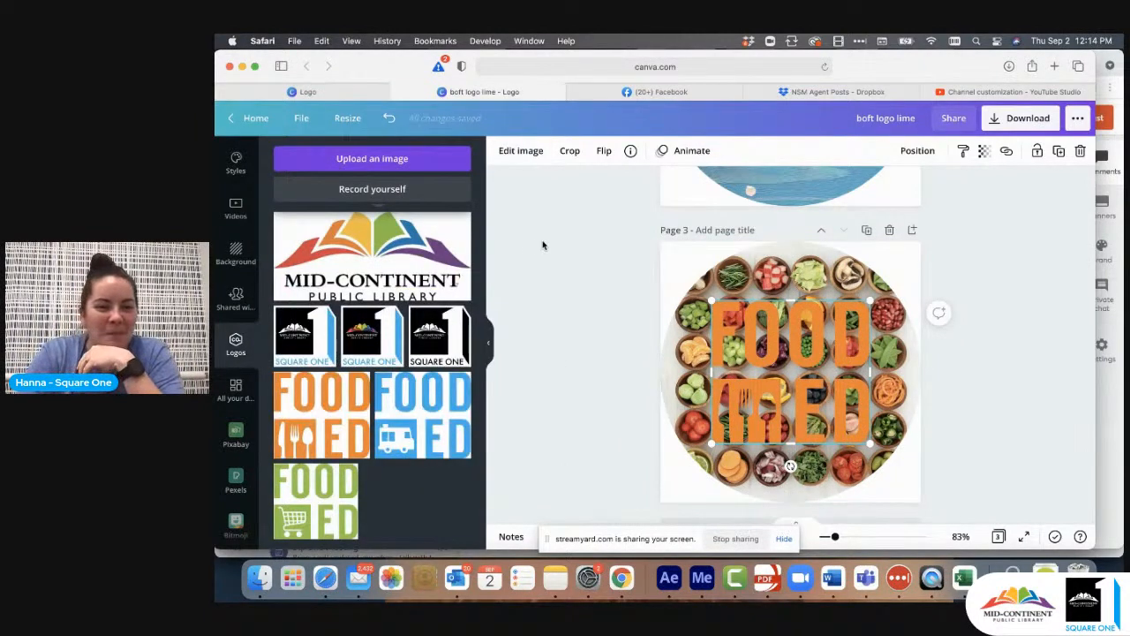
# - Search the photos for "plate" and browse for a round plate picture
pyautogui.scroll(5, 217, 264)
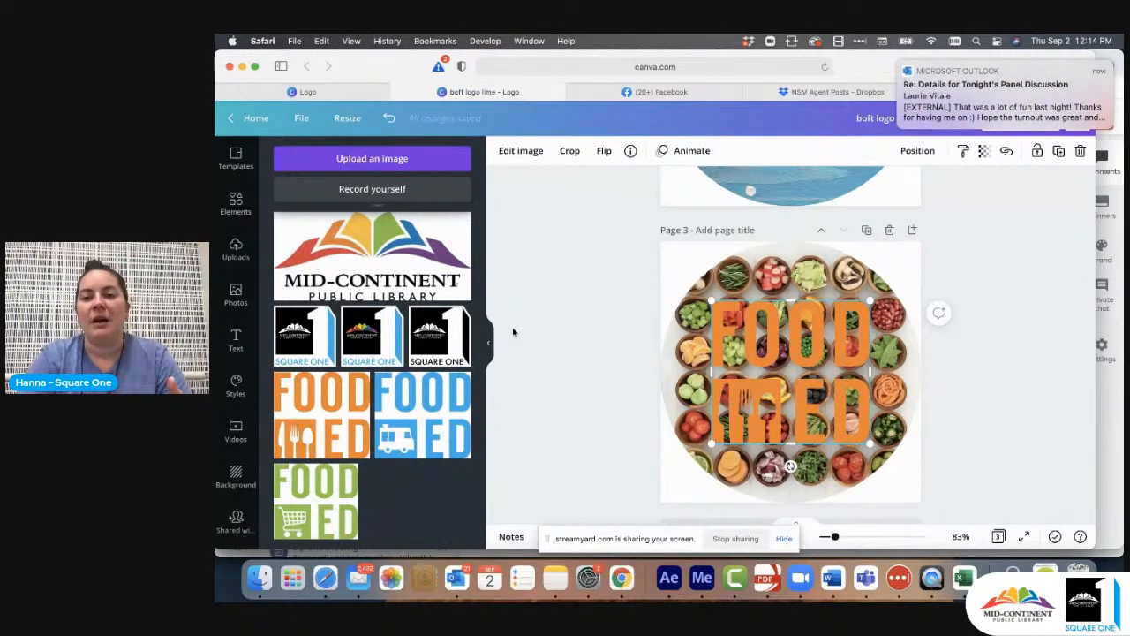
pyautogui.click(247, 295)
pyautogui.click(405, 155)
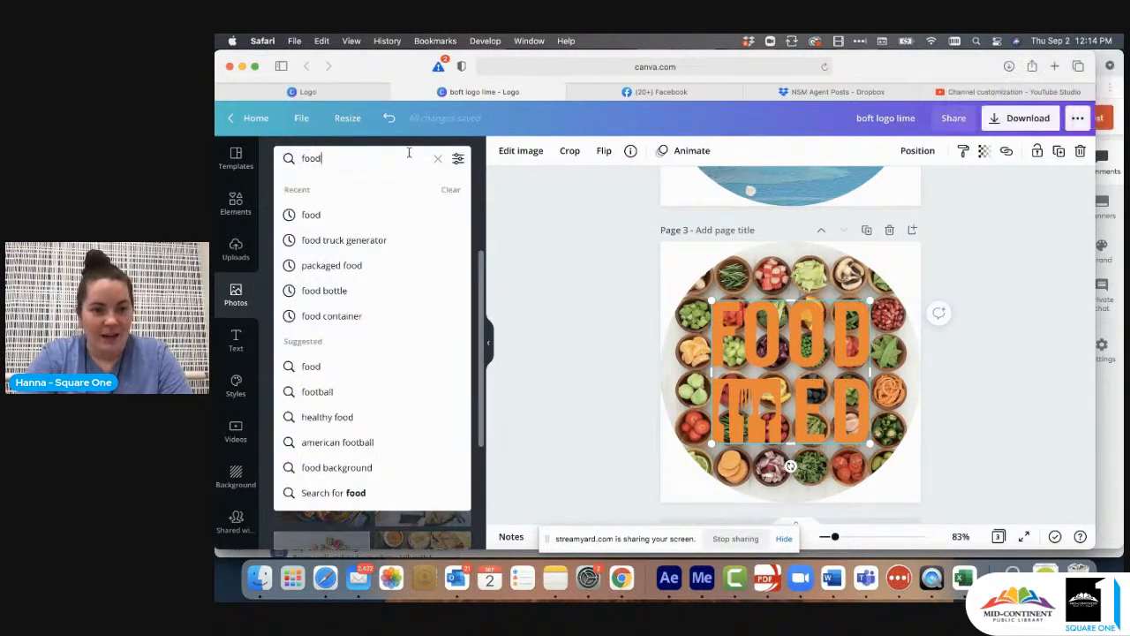
pyautogui.click(437, 158)
pyautogui.write('plate')
pyautogui.press('Return')
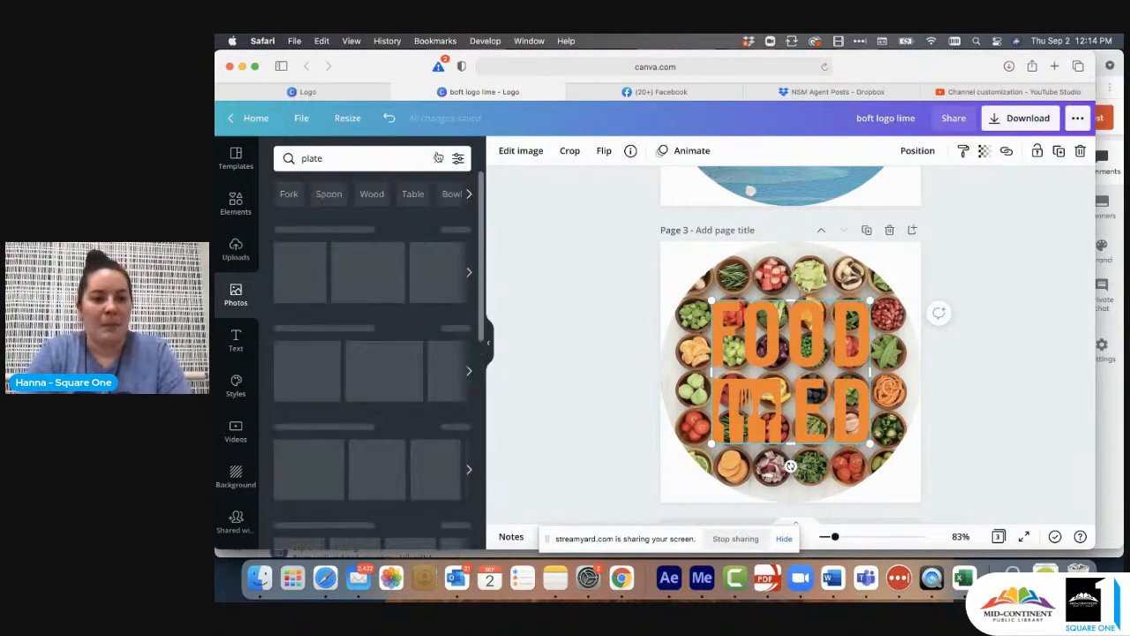
pyautogui.scroll(-2, 377, 385)
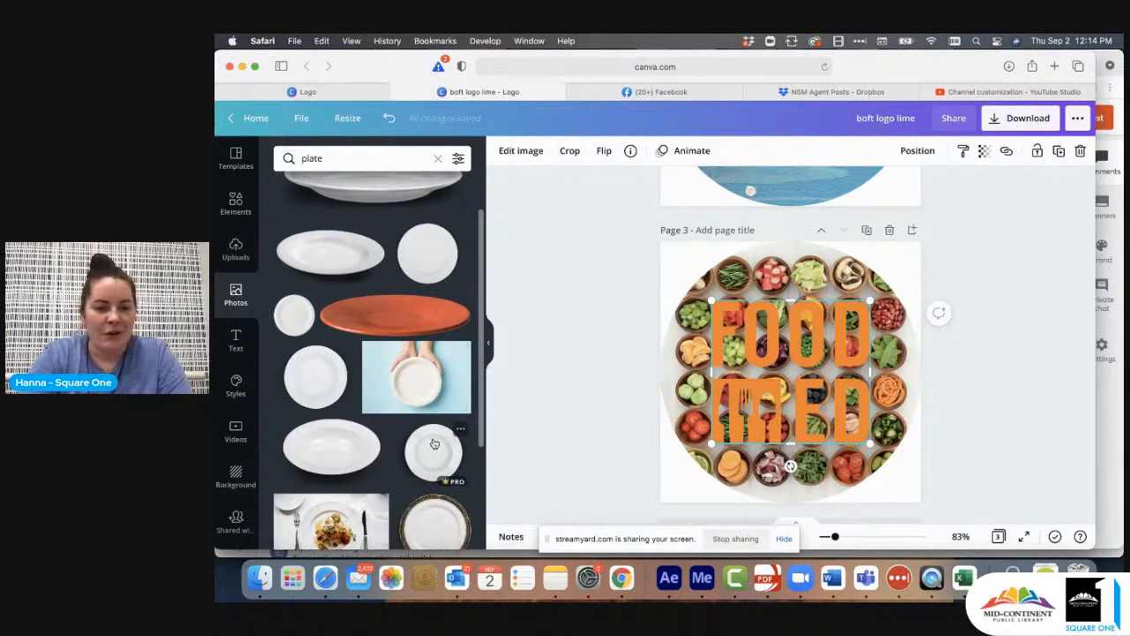
# - Unlock page 3's circular frame, try the round white plate photo in it, and shift the plate slightly within the frame
pyautogui.moveTo(433, 450); pyautogui.dragTo(405, 437)
pyautogui.click(688, 358)
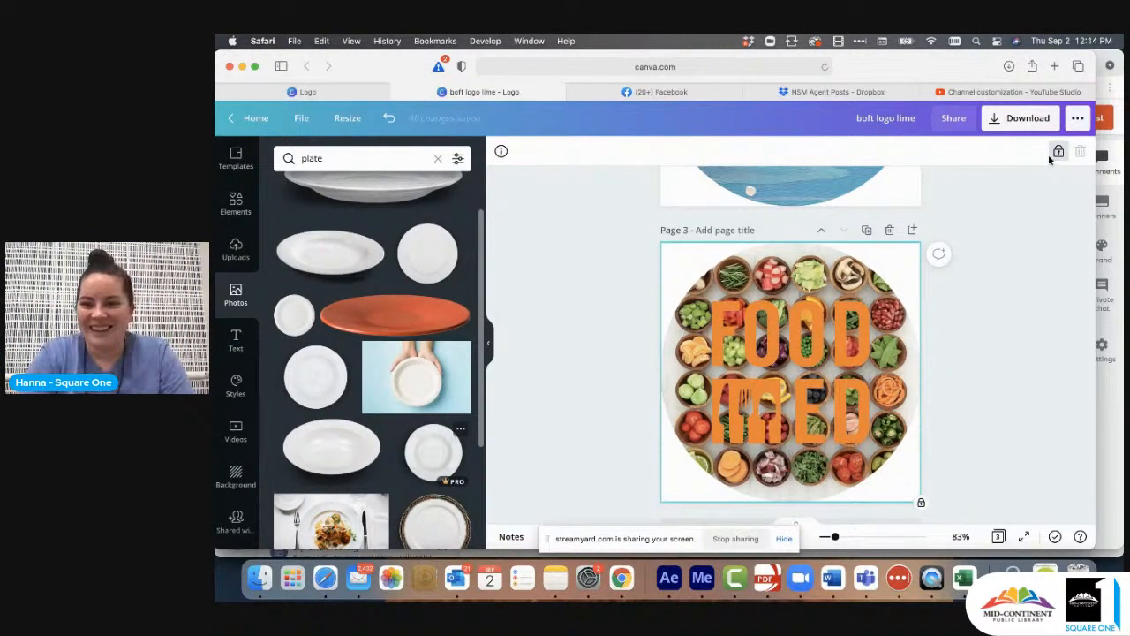
pyautogui.click(1057, 151)
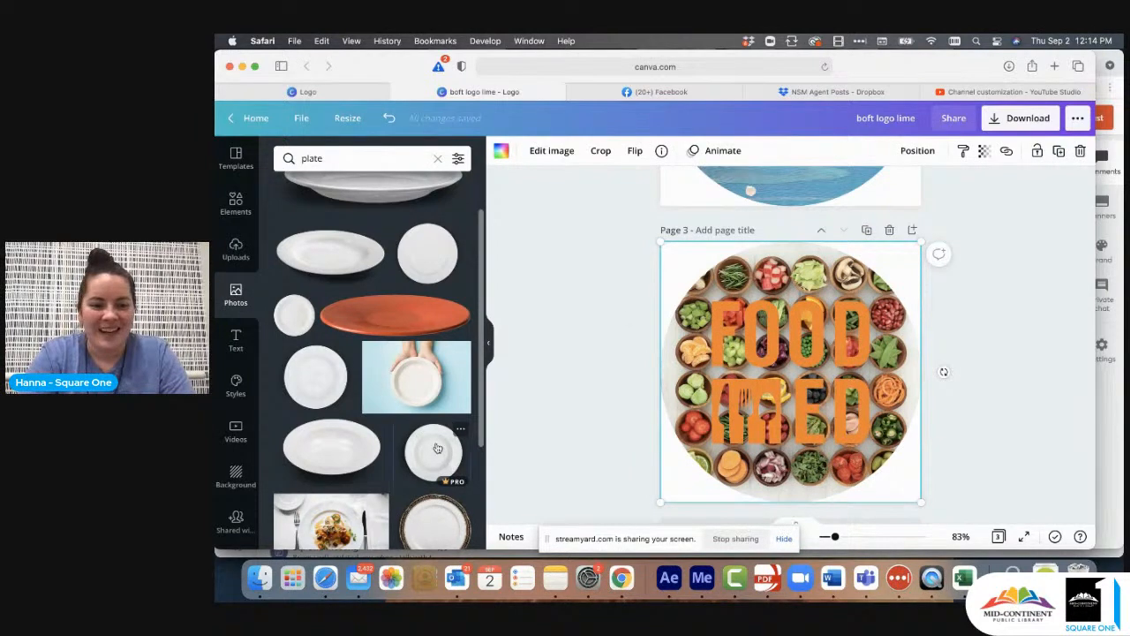
pyautogui.moveTo(438, 449); pyautogui.dragTo(678, 333)
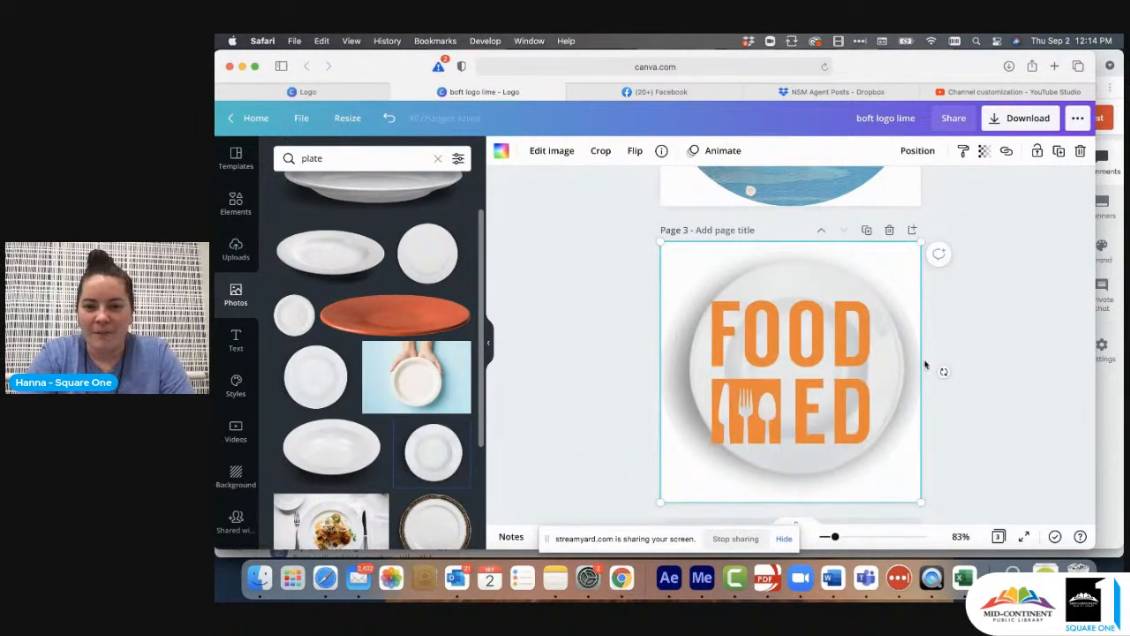
pyautogui.doubleClick(778, 275)
pyautogui.moveTo(777, 271); pyautogui.dragTo(760, 267)
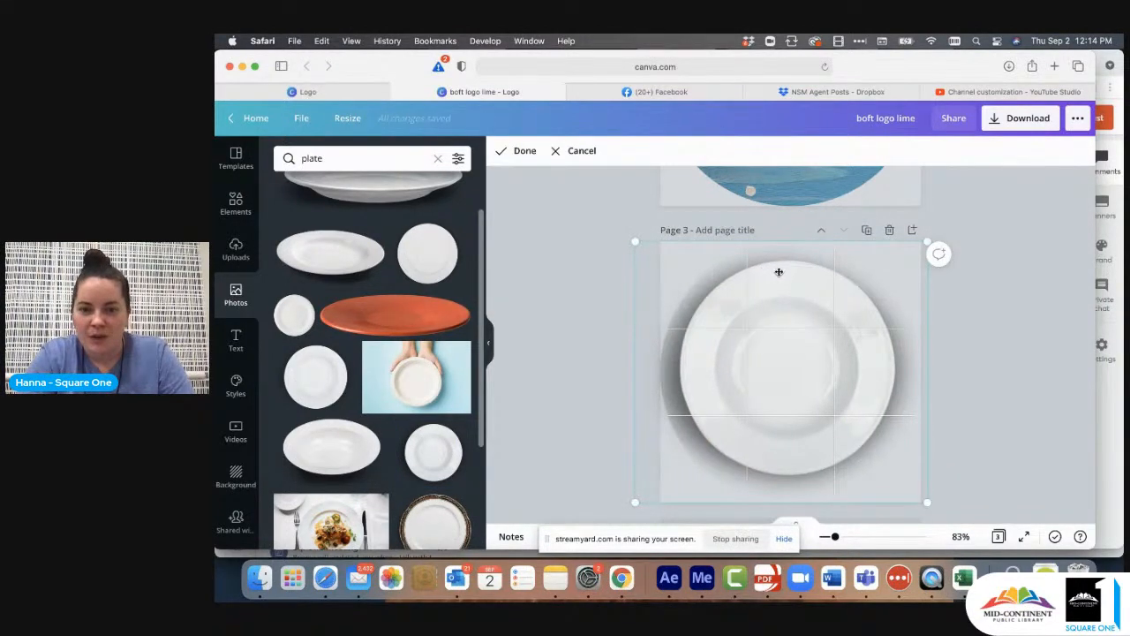
pyautogui.click(617, 319)
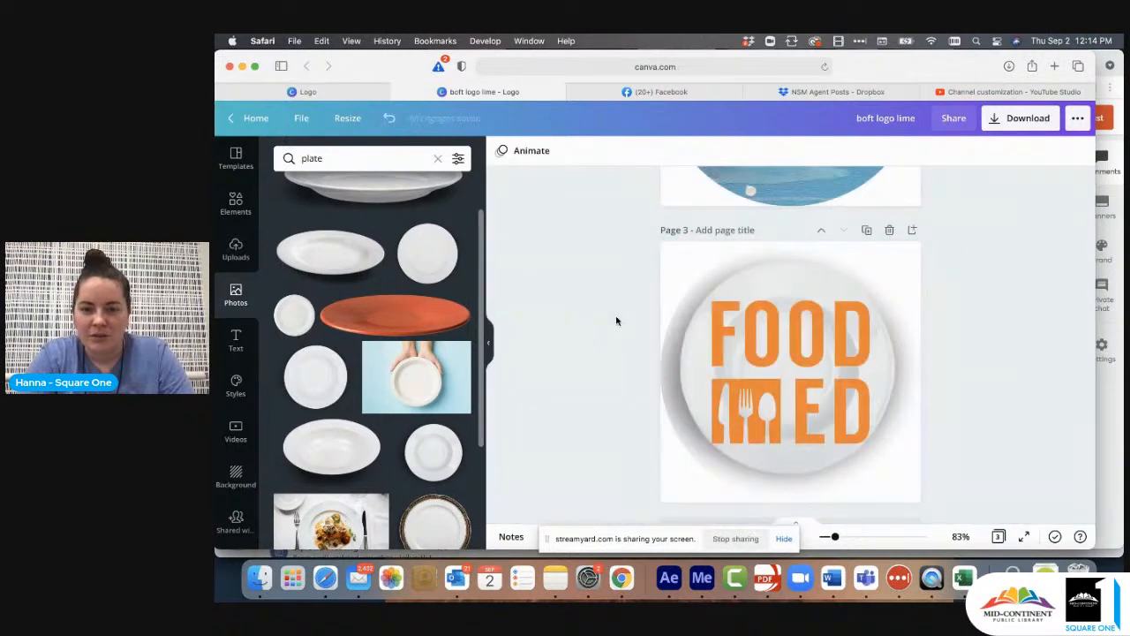
# - Shrink the FOOD ED logo to fit inside the white plate, center it there, and lock the circular frame
pyautogui.click(848, 372)
pyautogui.moveTo(872, 297); pyautogui.dragTo(837, 329)
pyautogui.moveTo(769, 392); pyautogui.dragTo(783, 388)
pyautogui.moveTo(786, 386); pyautogui.dragTo(765, 356)
pyautogui.click(800, 388)
pyautogui.click(1038, 152)
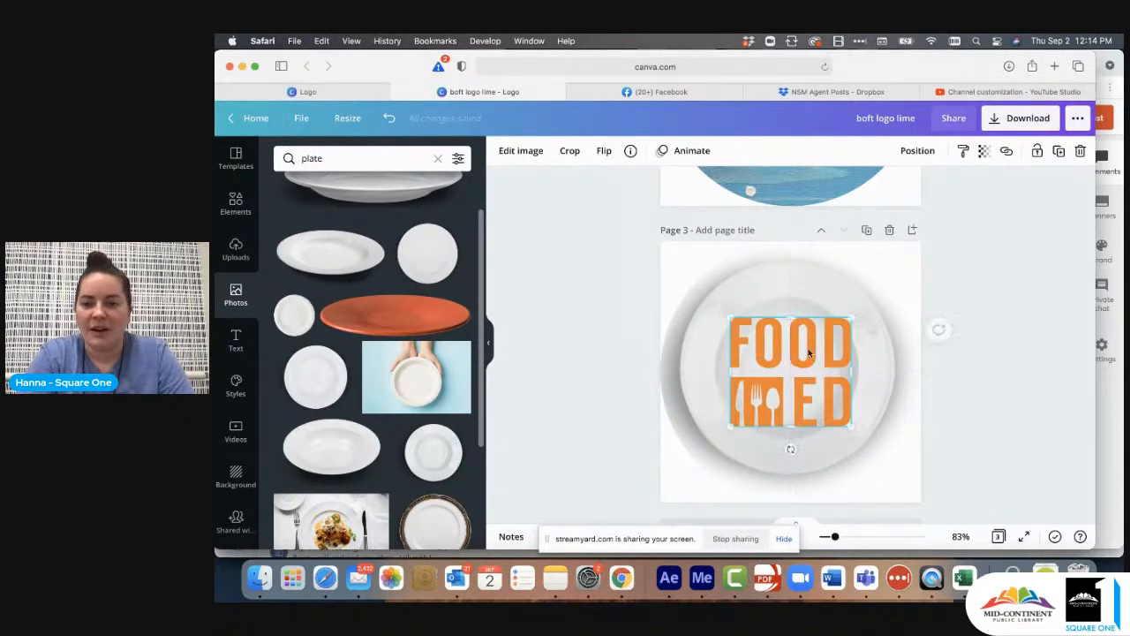
pyautogui.click(951, 347)
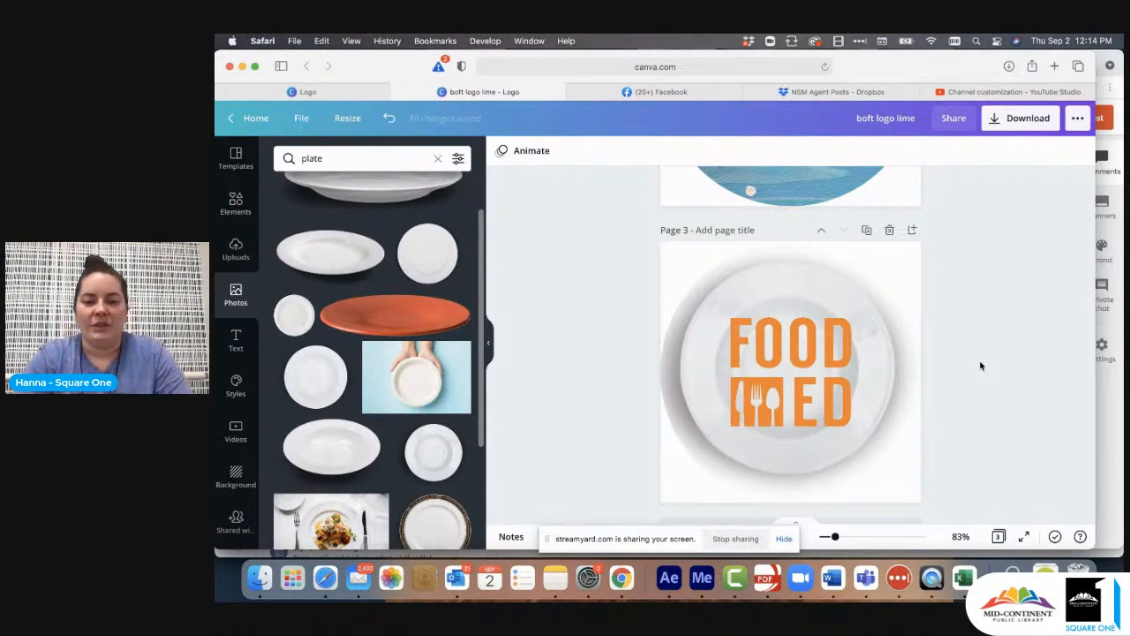
# - Unlock page 3's circular frame and replace its picture with the photo of hands holding a plate on light blue
pyautogui.click(415, 375)
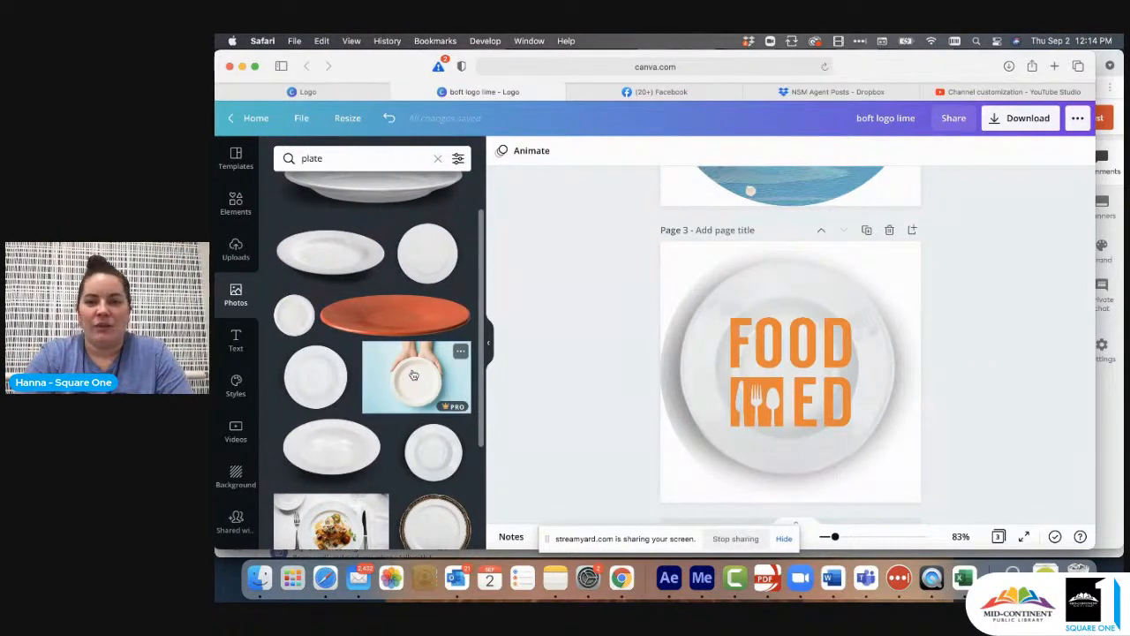
pyautogui.press('Delete')
pyautogui.click(815, 294)
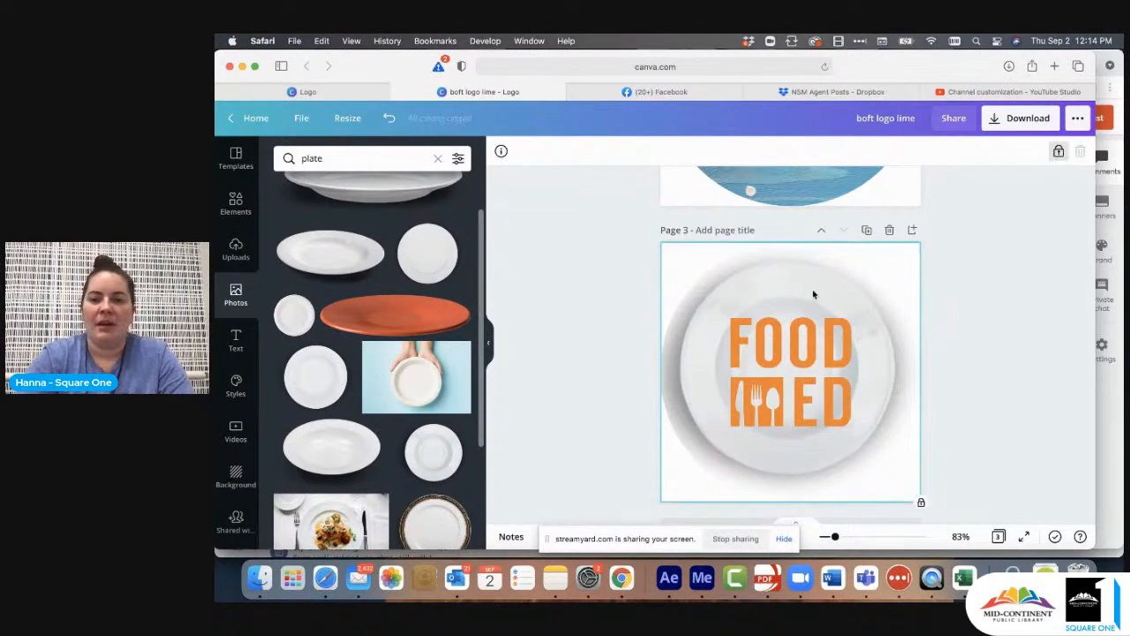
pyautogui.click(1058, 152)
pyautogui.moveTo(416, 366); pyautogui.dragTo(715, 314)
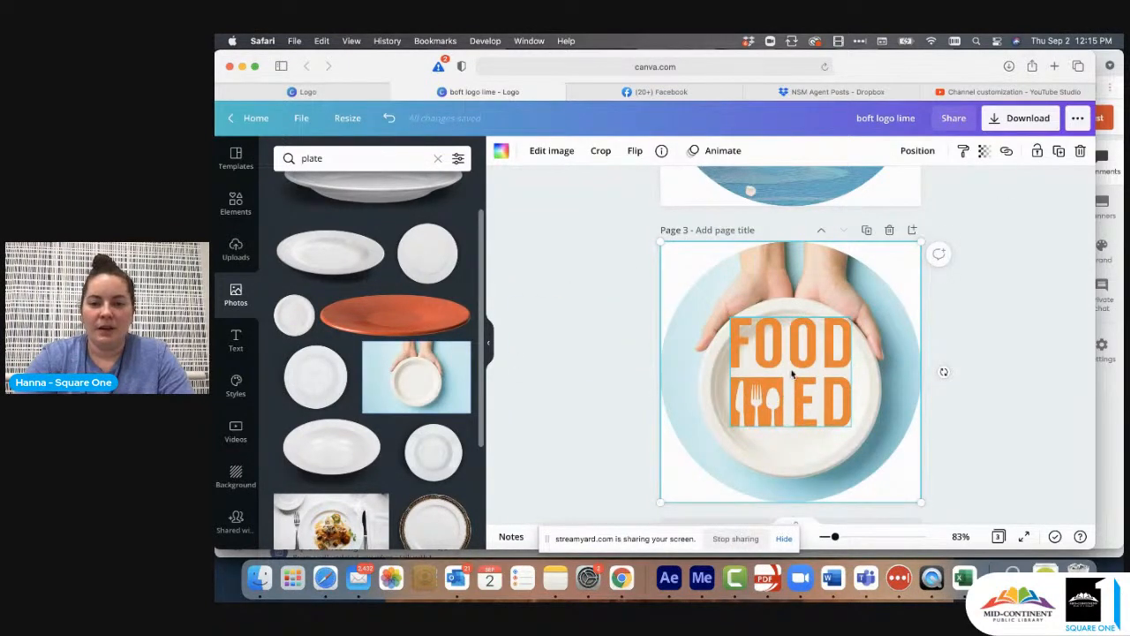
# - Move the FOOD ED logo down onto the hand-held plate, shrink it slightly and center it on the plate
pyautogui.moveTo(792, 374); pyautogui.dragTo(754, 399)
pyautogui.click(783, 373)
pyautogui.click(1012, 176)
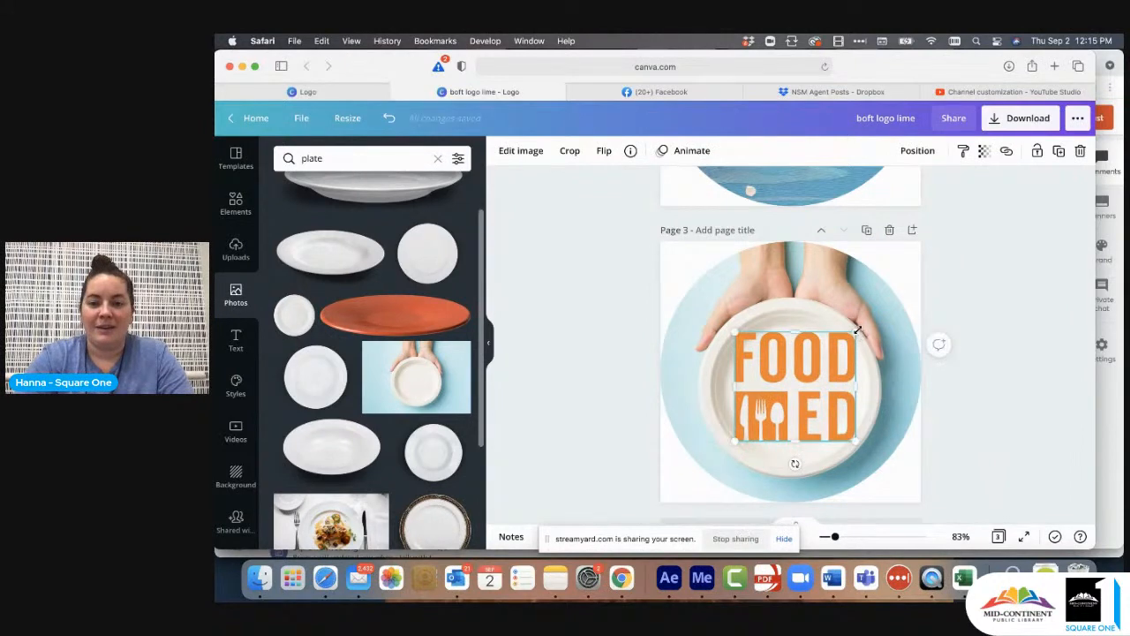
pyautogui.moveTo(854, 331); pyautogui.dragTo(844, 342)
pyautogui.moveTo(786, 386); pyautogui.dragTo(790, 383)
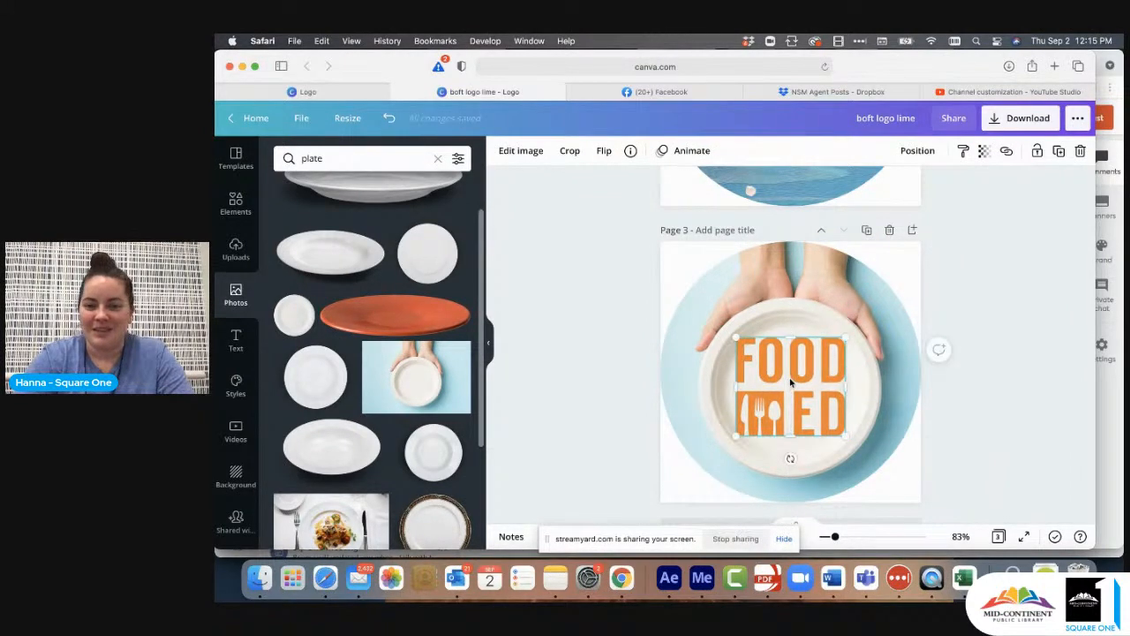
pyautogui.click(1043, 318)
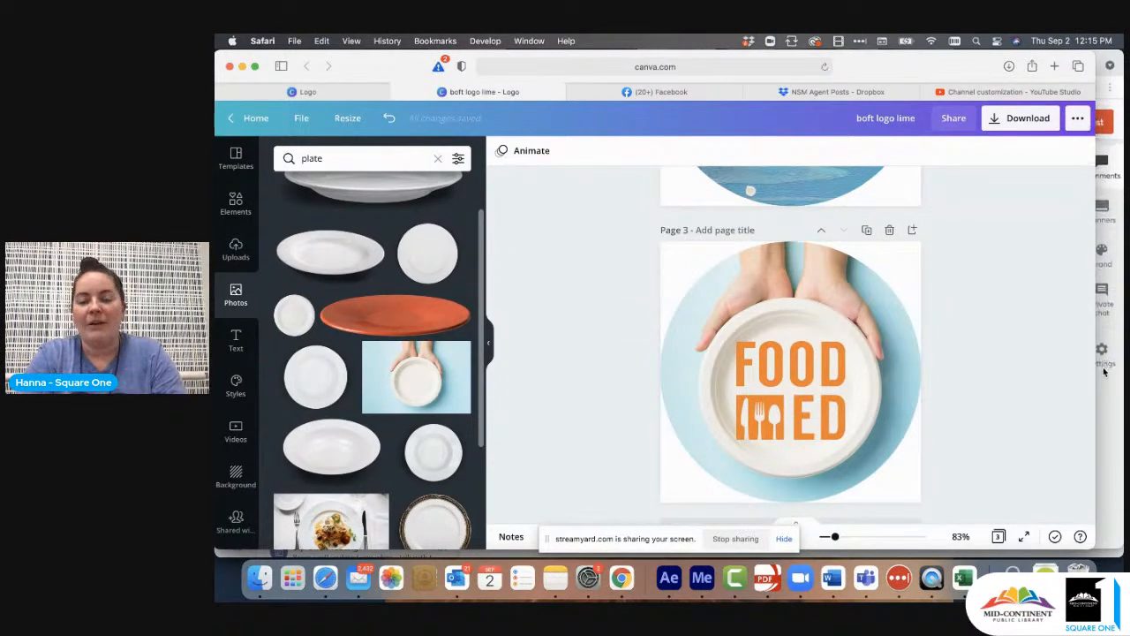
# - Search the photos for "blue" and fill page 2's circular frame behind the Square One logo with the medium-blue gradient
pyautogui.scroll(10, 1012, 365)
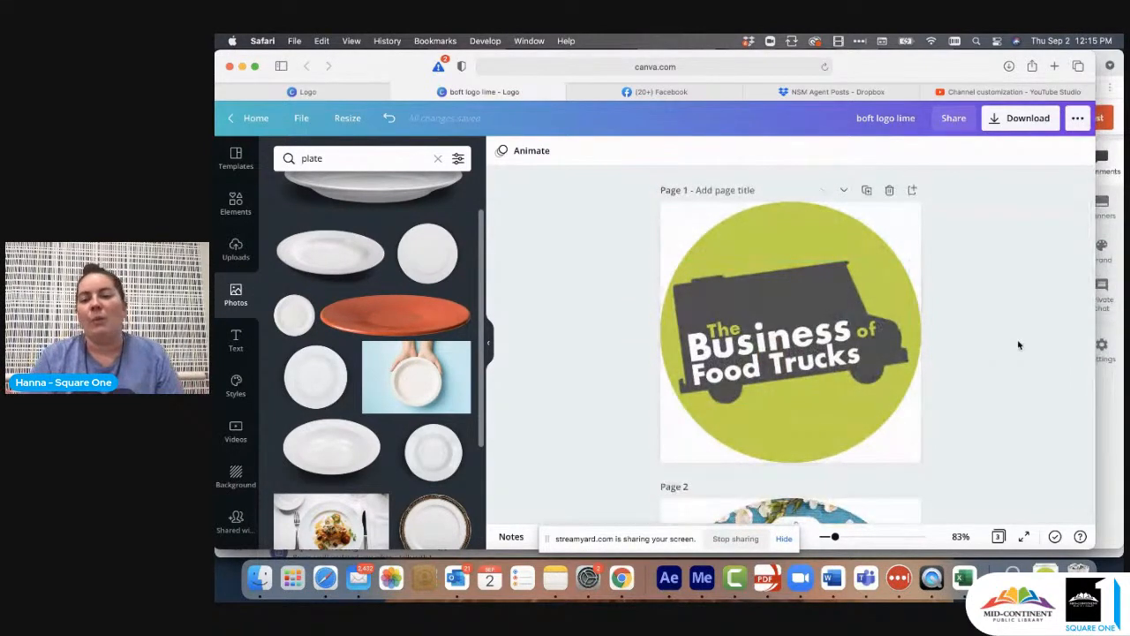
pyautogui.scroll(-7, 1018, 345)
pyautogui.scroll(3, 1019, 346)
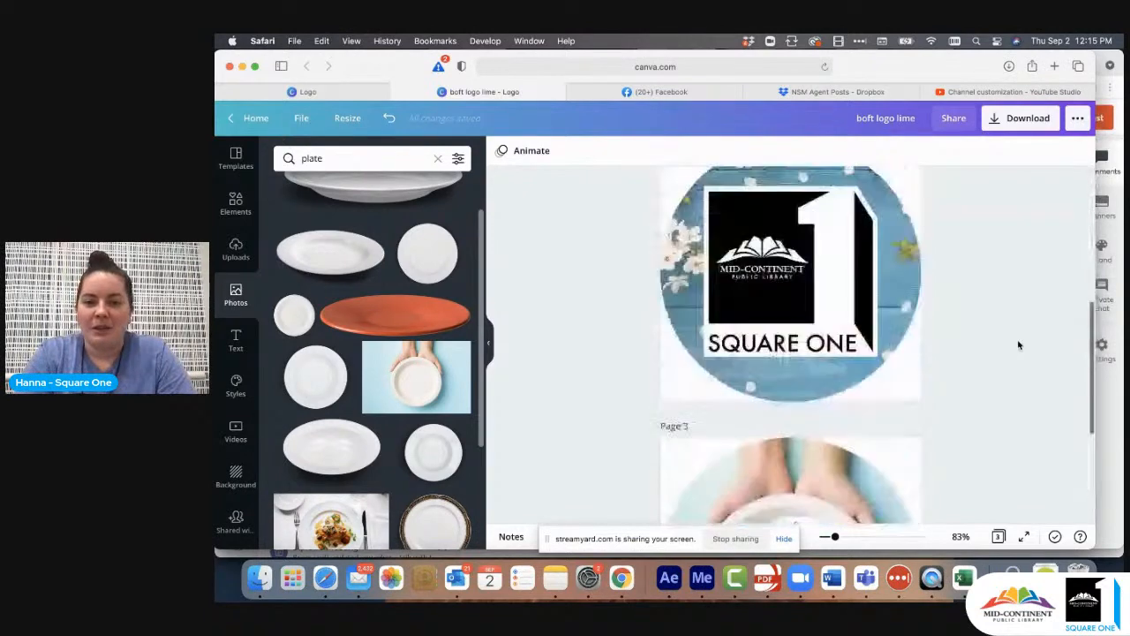
pyautogui.scroll(1, 1018, 345)
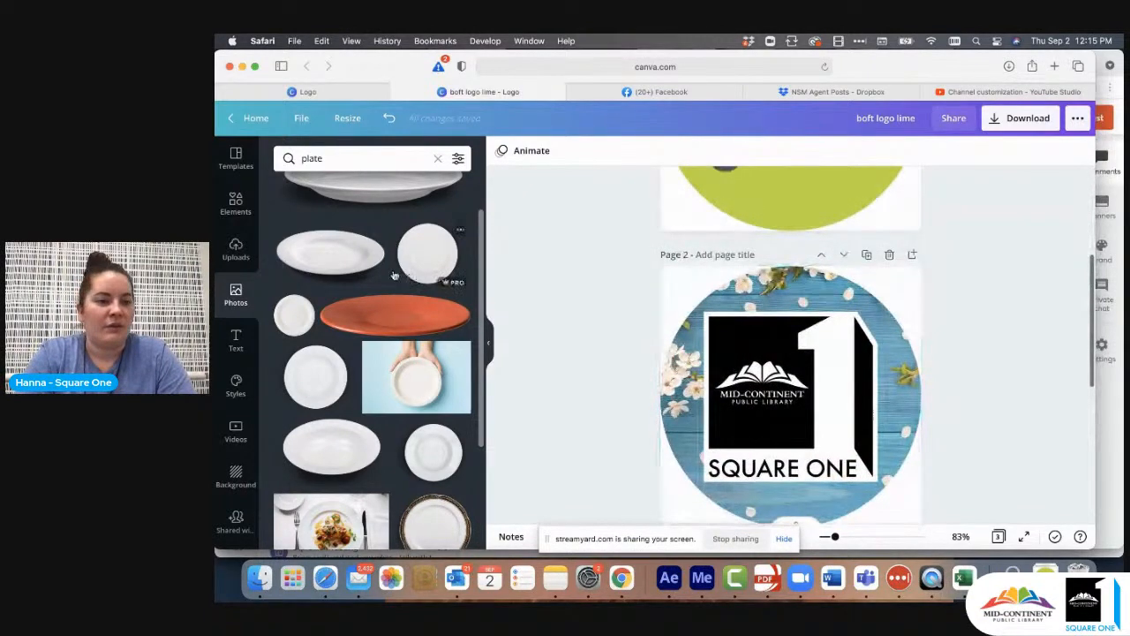
pyautogui.scroll(-1, 235, 265)
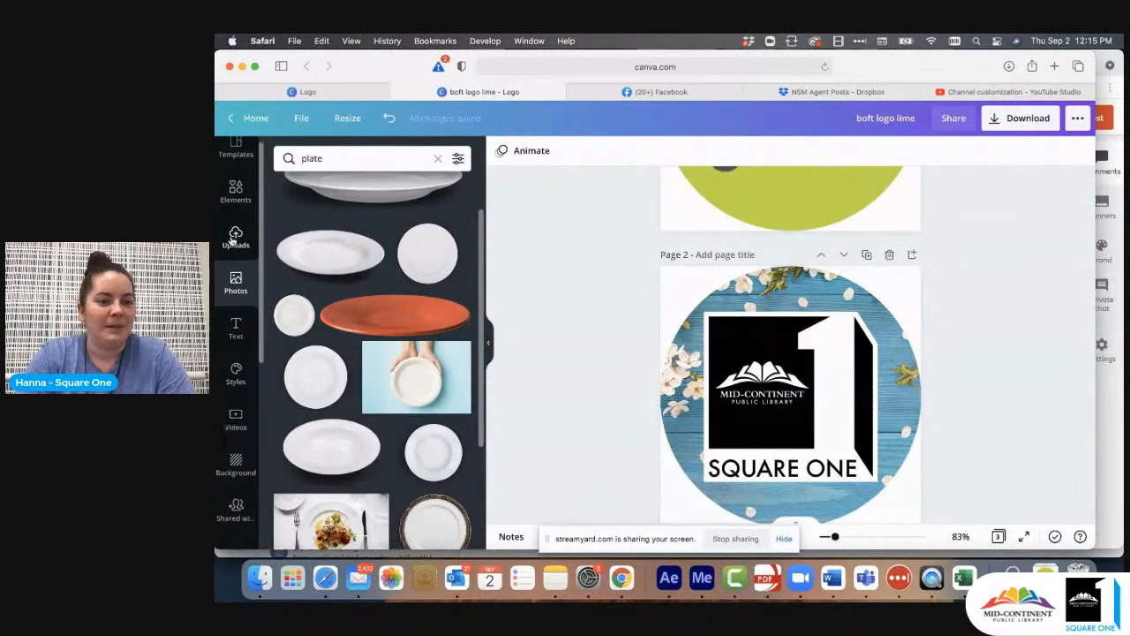
pyautogui.click(233, 270)
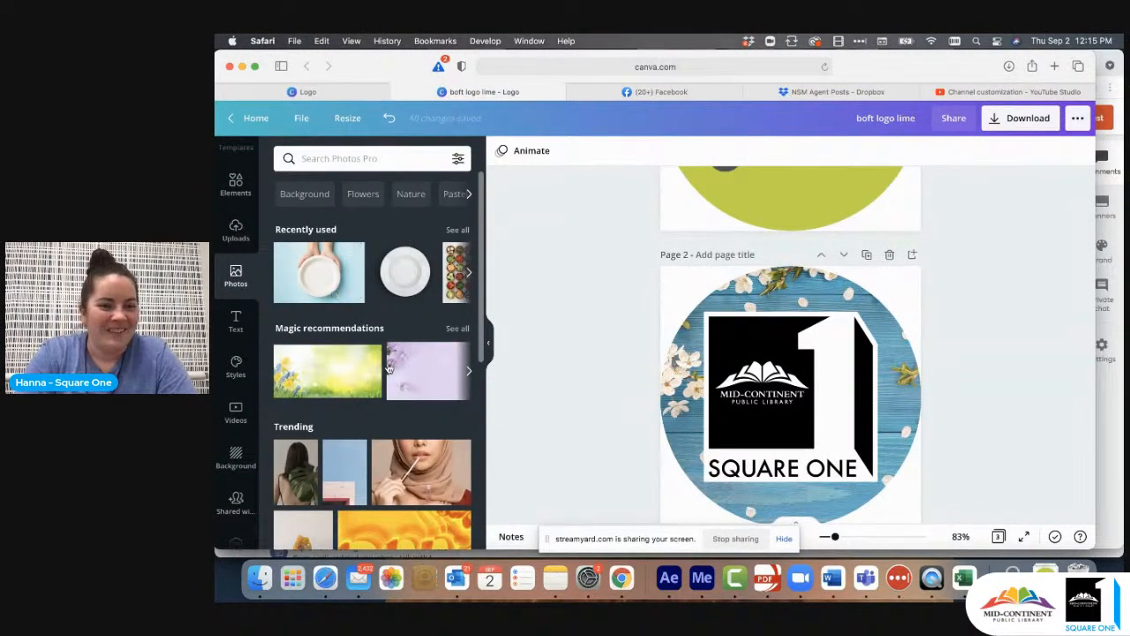
pyautogui.click(369, 156)
pyautogui.write('blue')
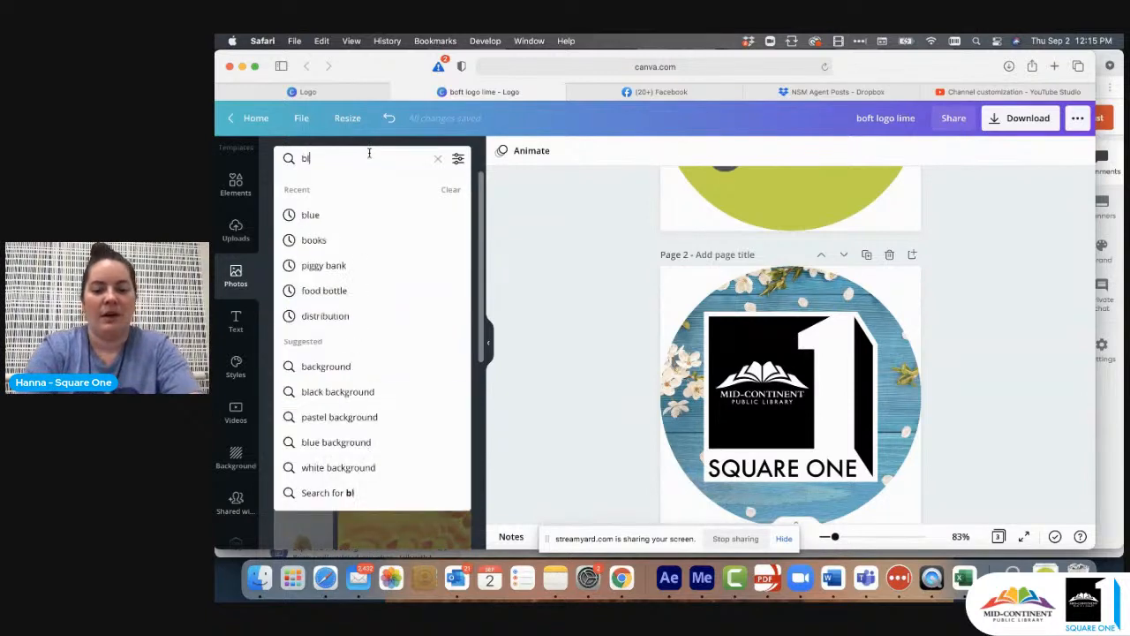
pyautogui.press('Return')
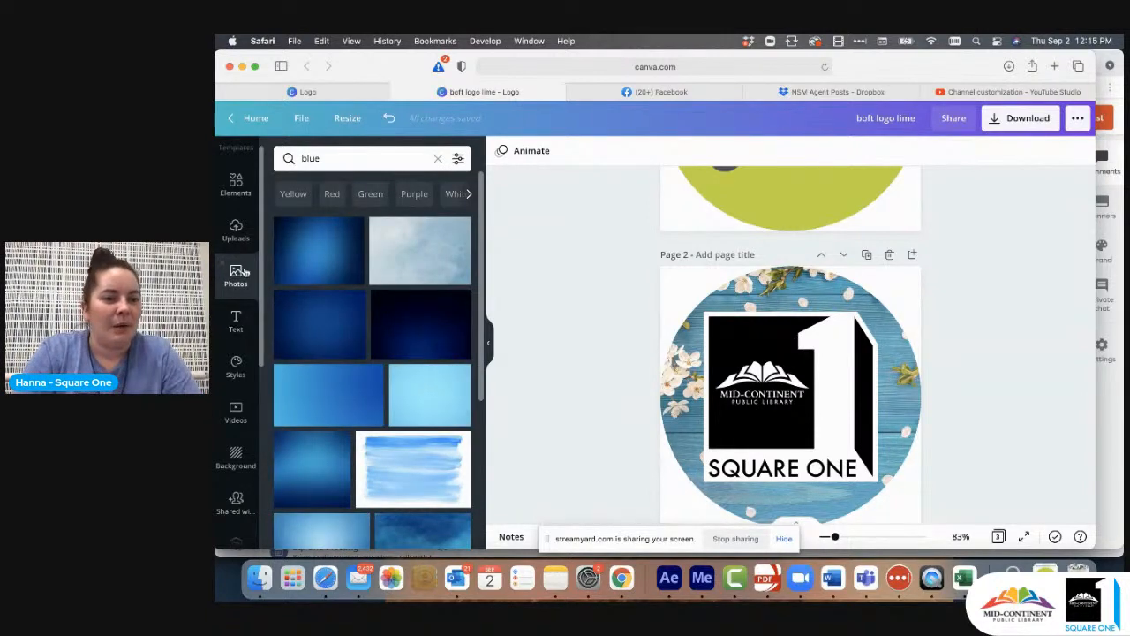
pyautogui.scroll(-2, 324, 349)
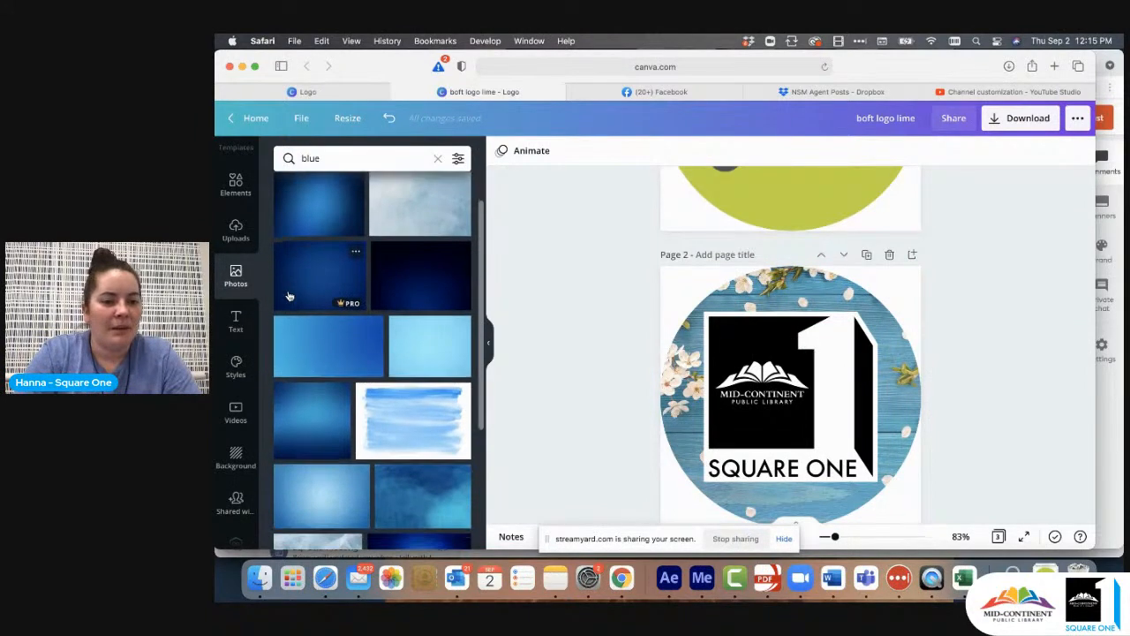
pyautogui.moveTo(324, 347); pyautogui.dragTo(681, 341)
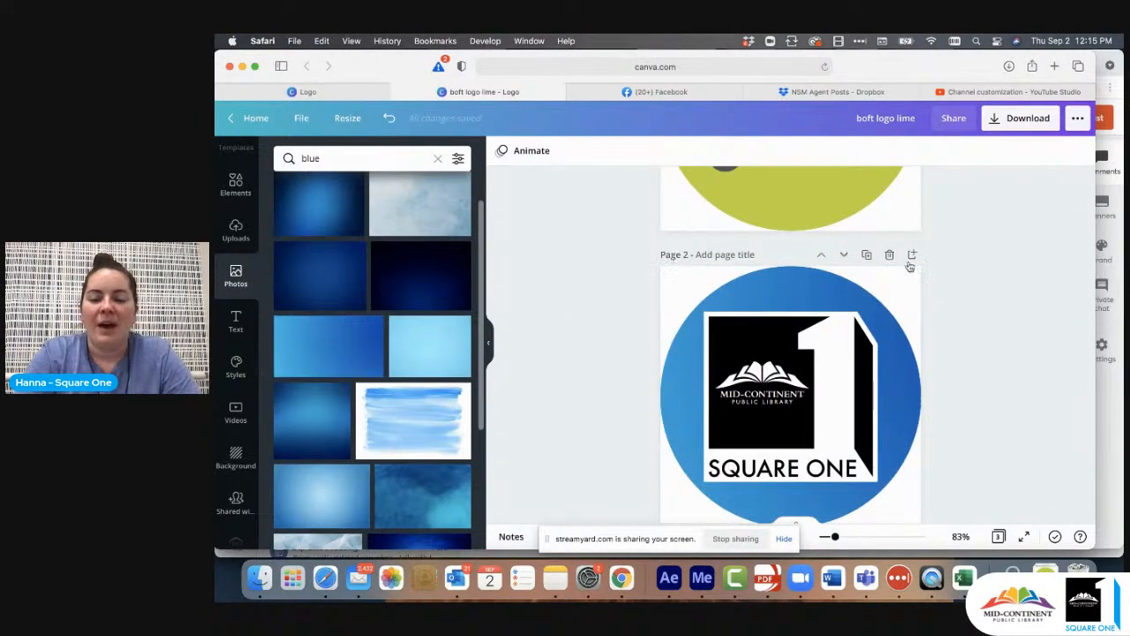
# - Look over the first two icon pages and rename the design as "sq one"
pyautogui.scroll(3, 996, 279)
pyautogui.scroll(-5, 996, 279)
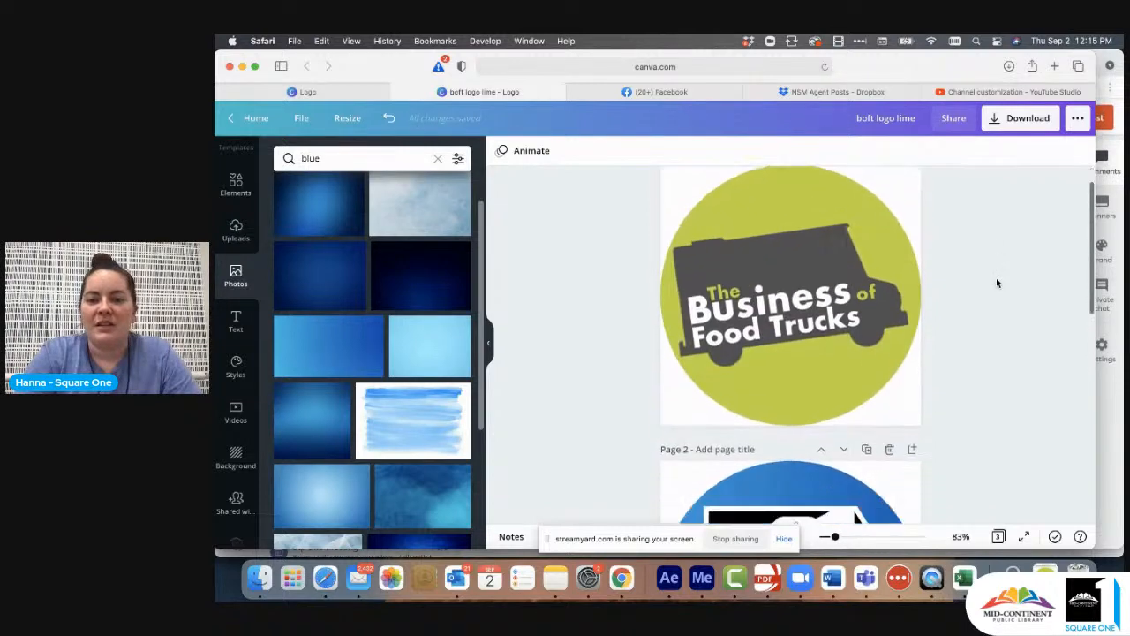
pyautogui.scroll(-3, 997, 282)
pyautogui.scroll(5, 996, 277)
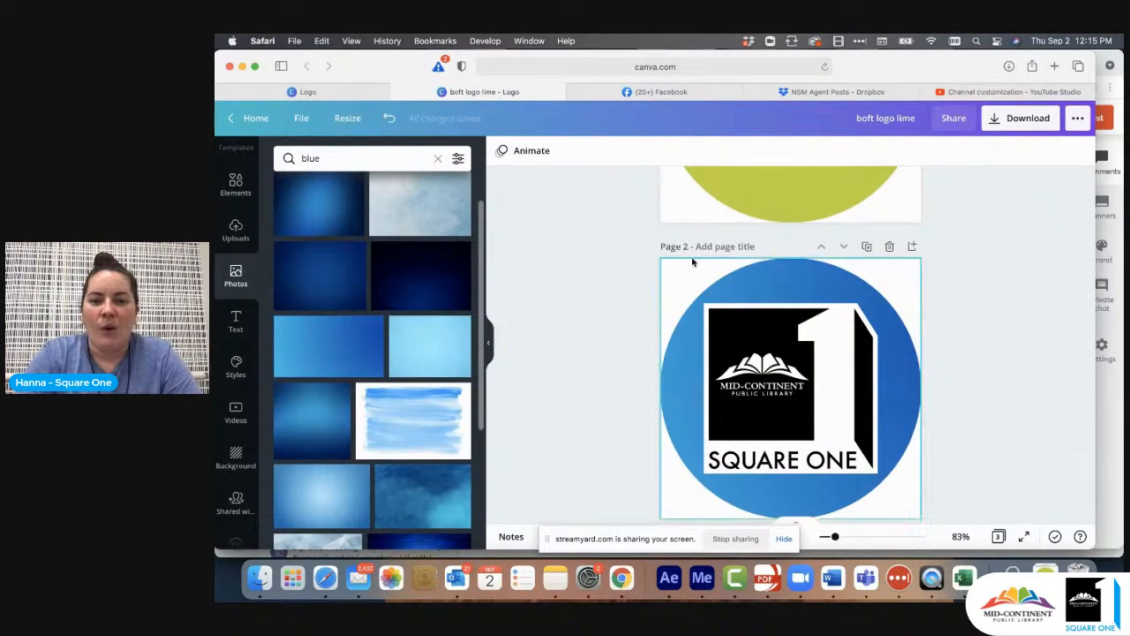
pyautogui.click(886, 117)
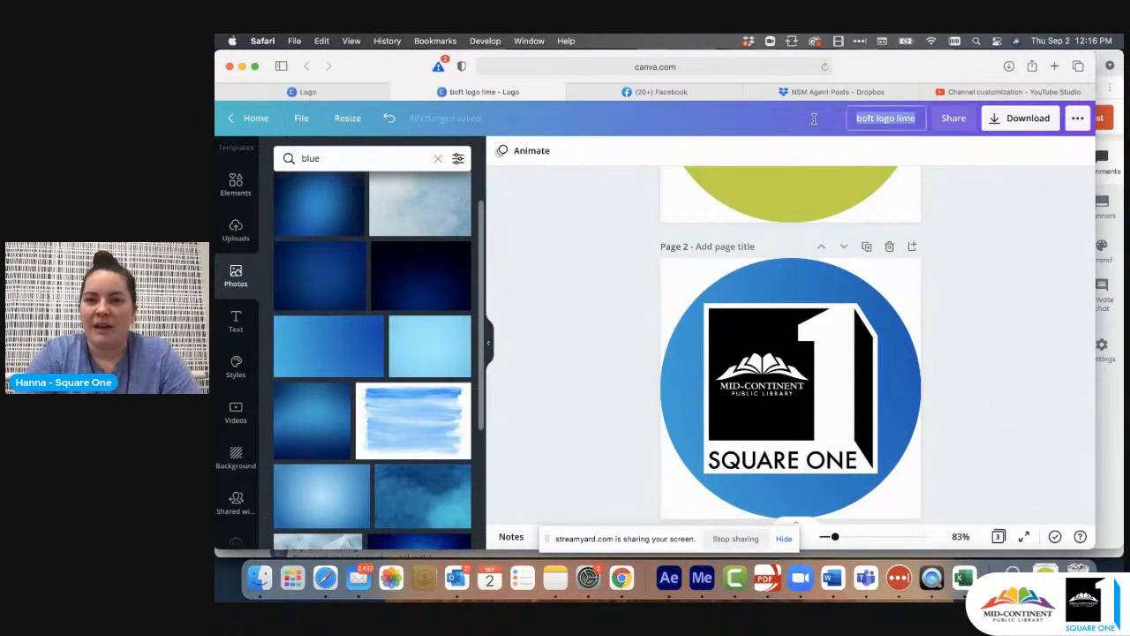
pyautogui.write('sq one')
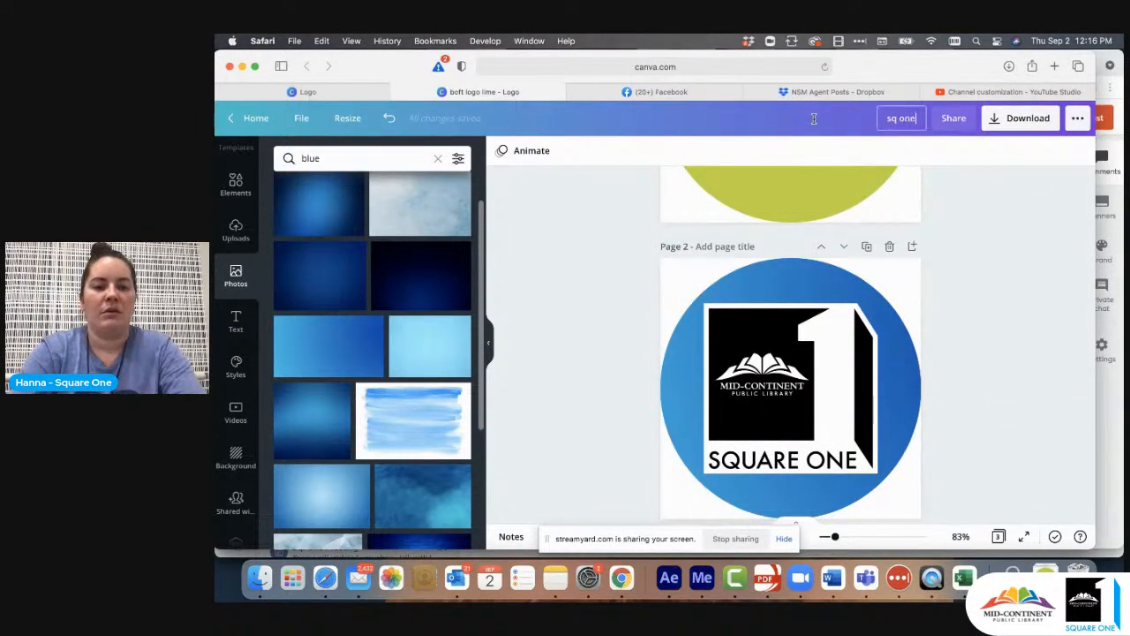
pyautogui.press('Return')
# - Download only page 2, the Square One icon, as a PNG and dismiss the business card offer
pyautogui.click(1025, 120)
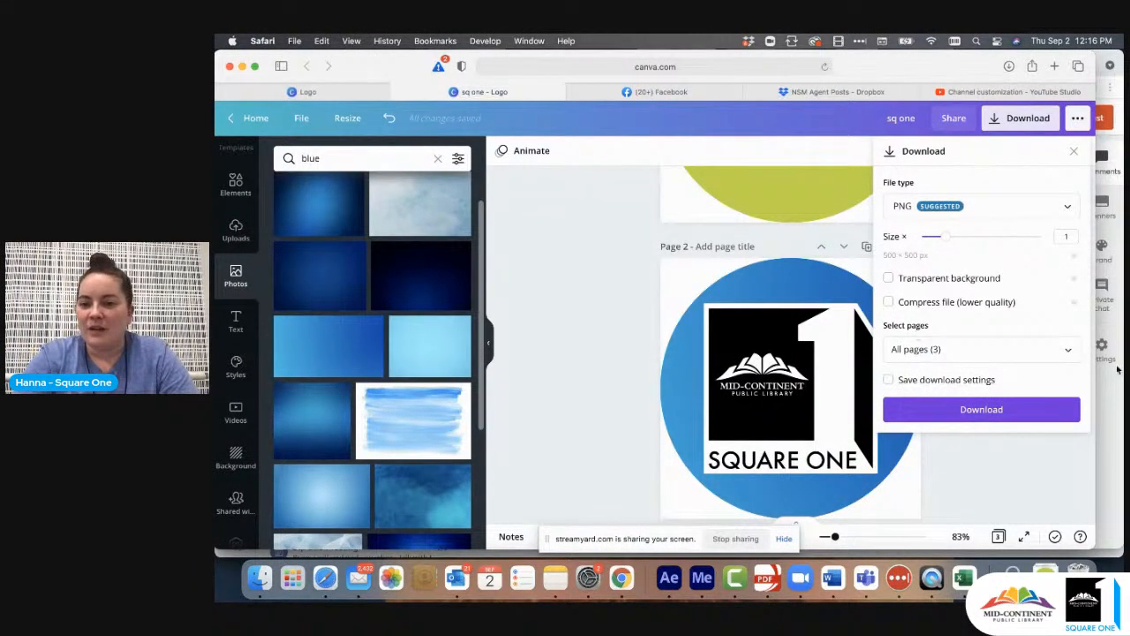
pyautogui.click(1066, 350)
pyautogui.click(1067, 227)
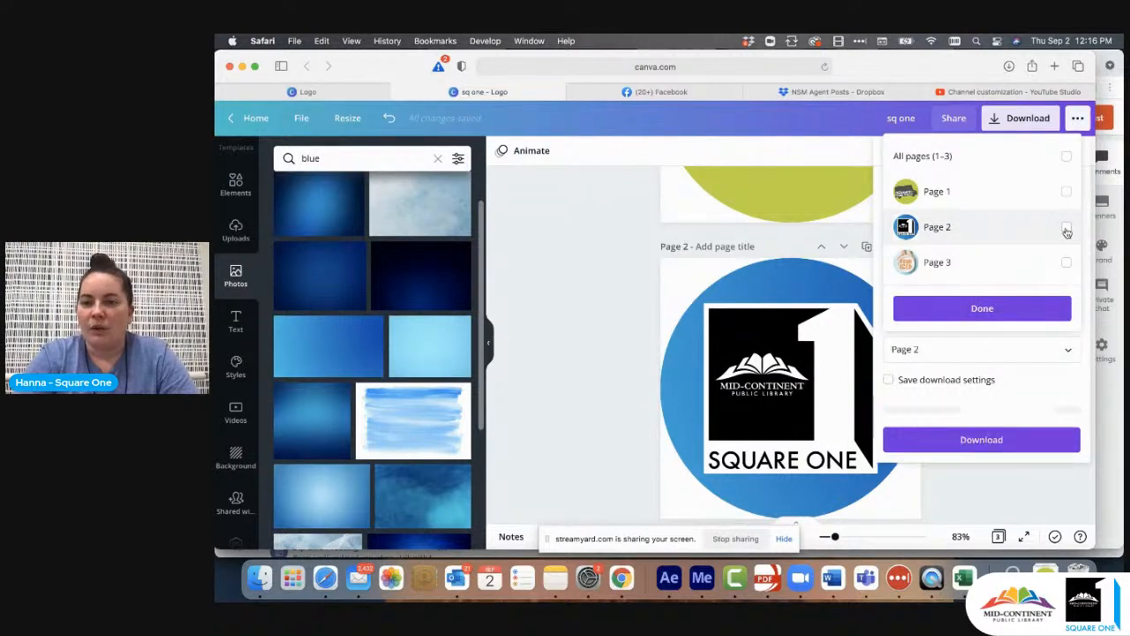
pyautogui.click(978, 309)
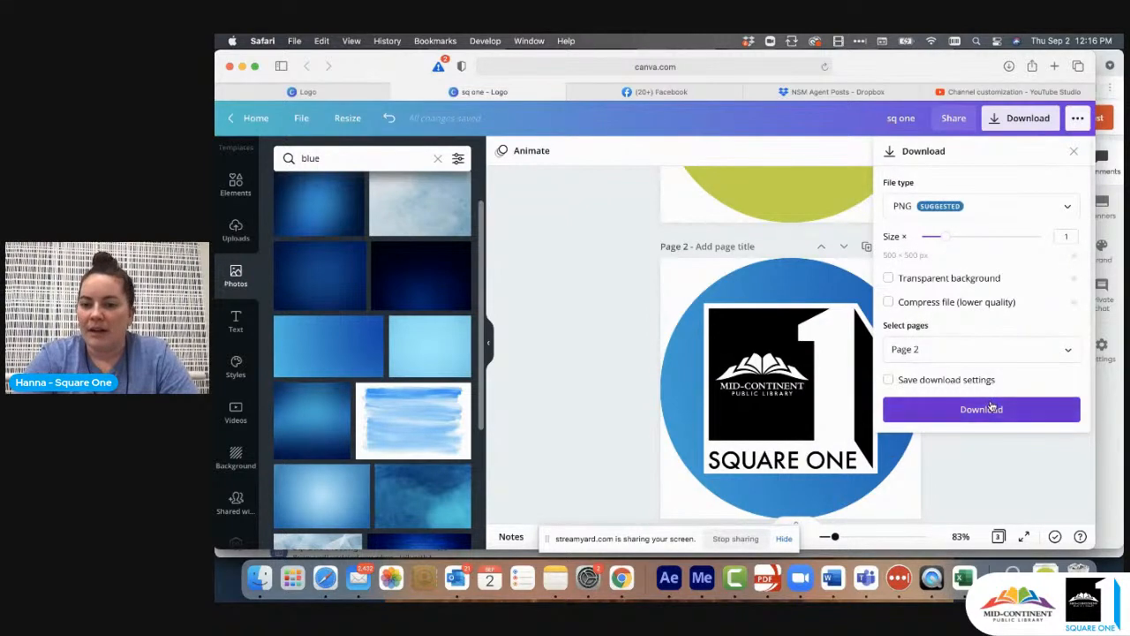
pyautogui.click(991, 408)
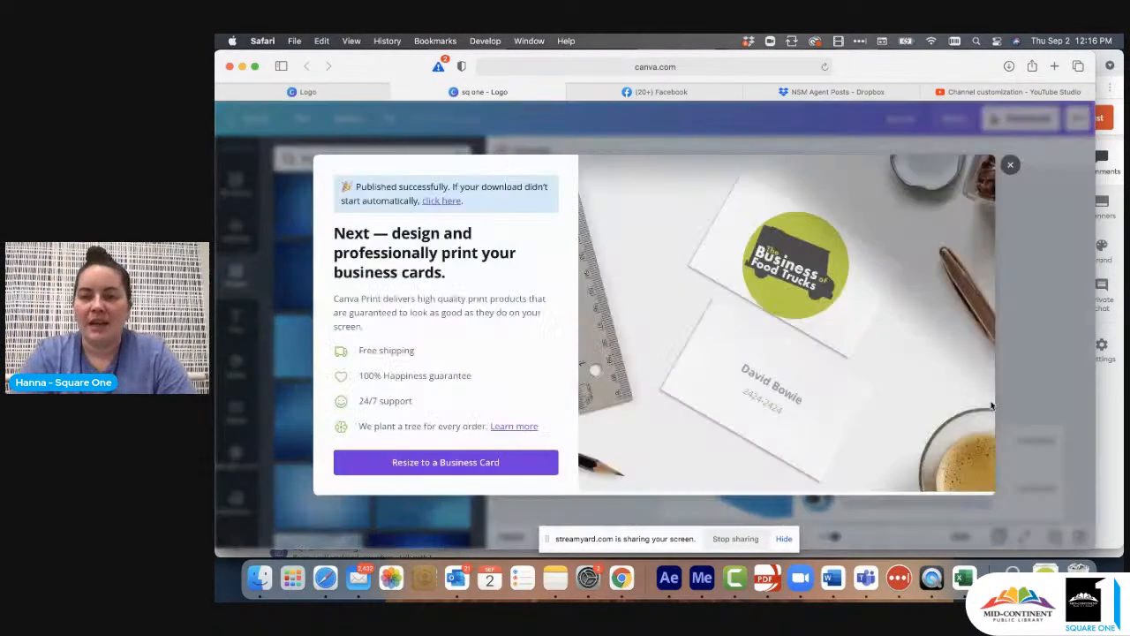
pyautogui.click(1011, 166)
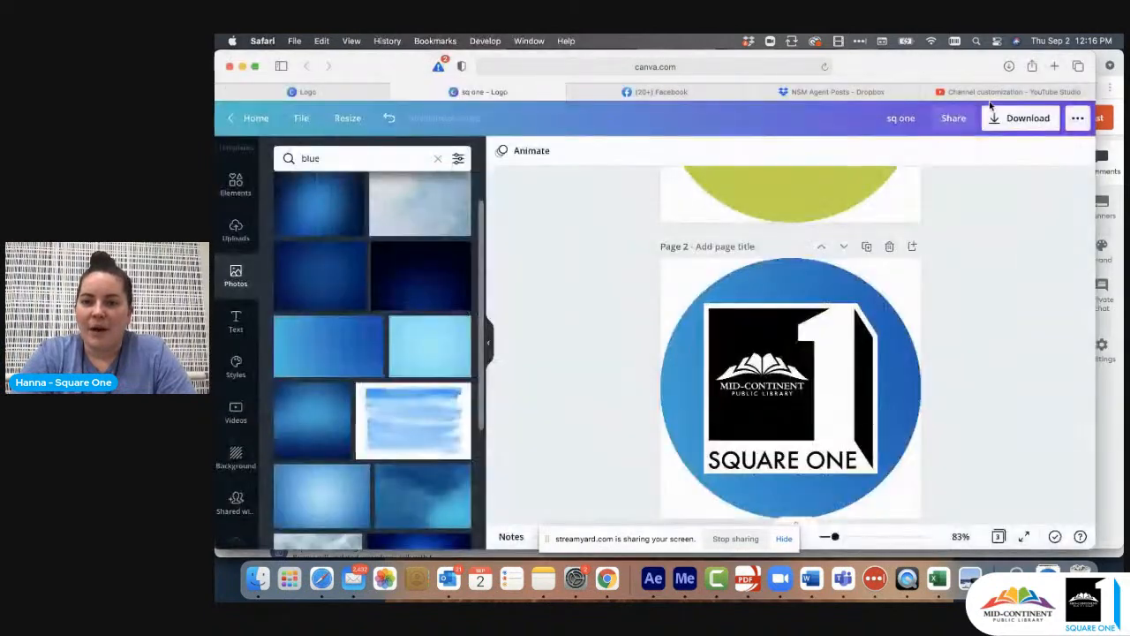
# - Switch to YouTube Studio, replace the channel's profile picture with sq one.png from Downloads at its full crop, and publish the change
pyautogui.click(1006, 92)
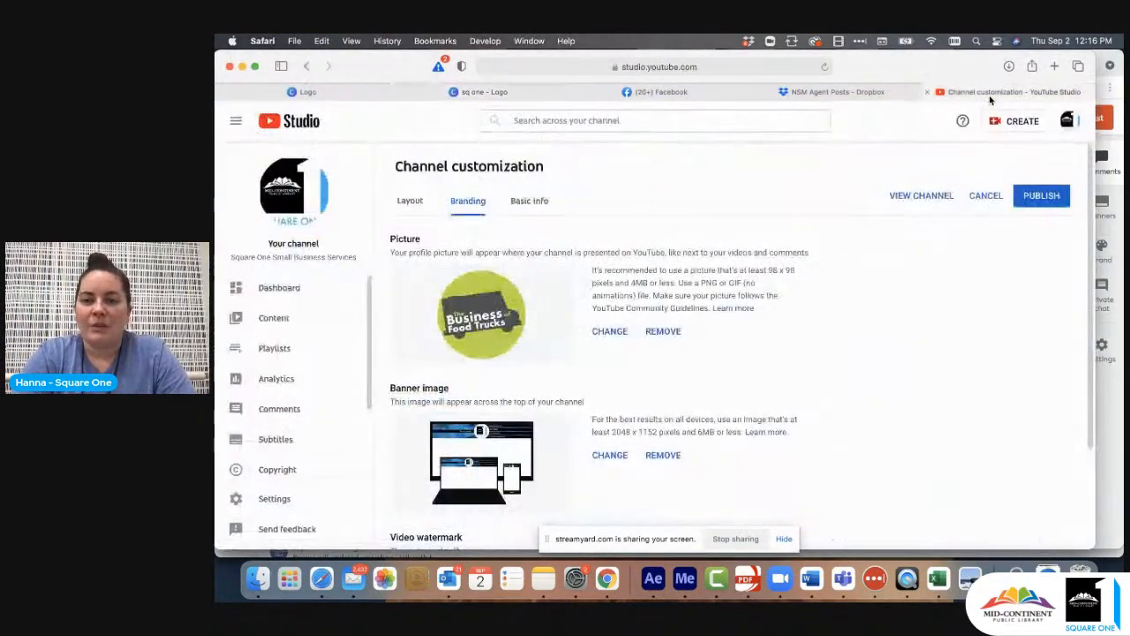
pyautogui.click(609, 332)
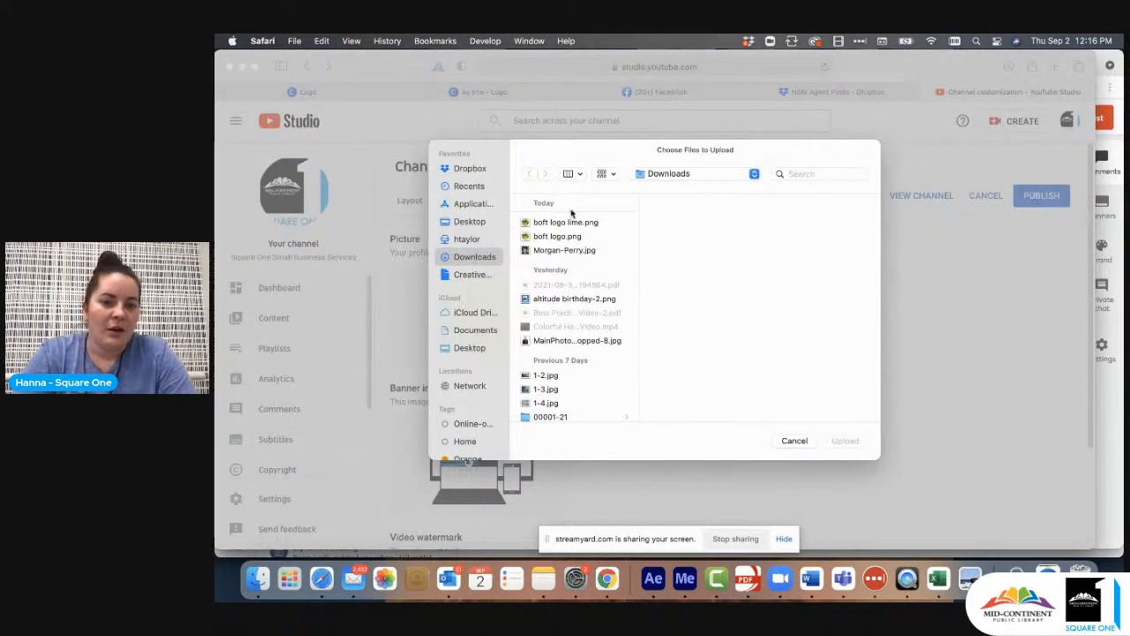
pyautogui.click(579, 267)
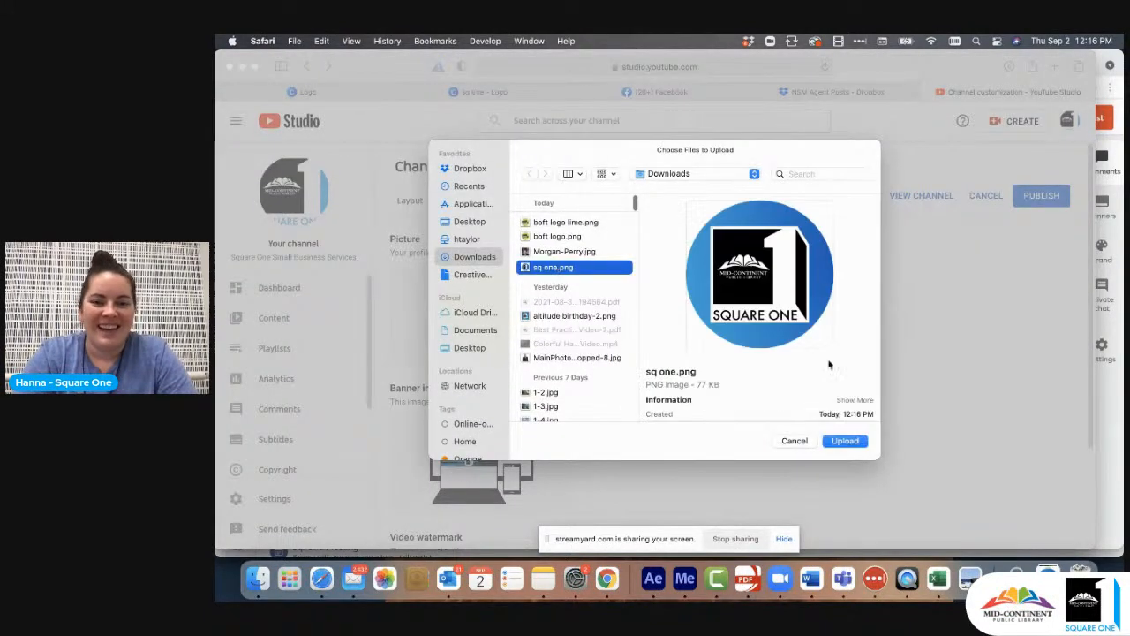
pyautogui.click(850, 441)
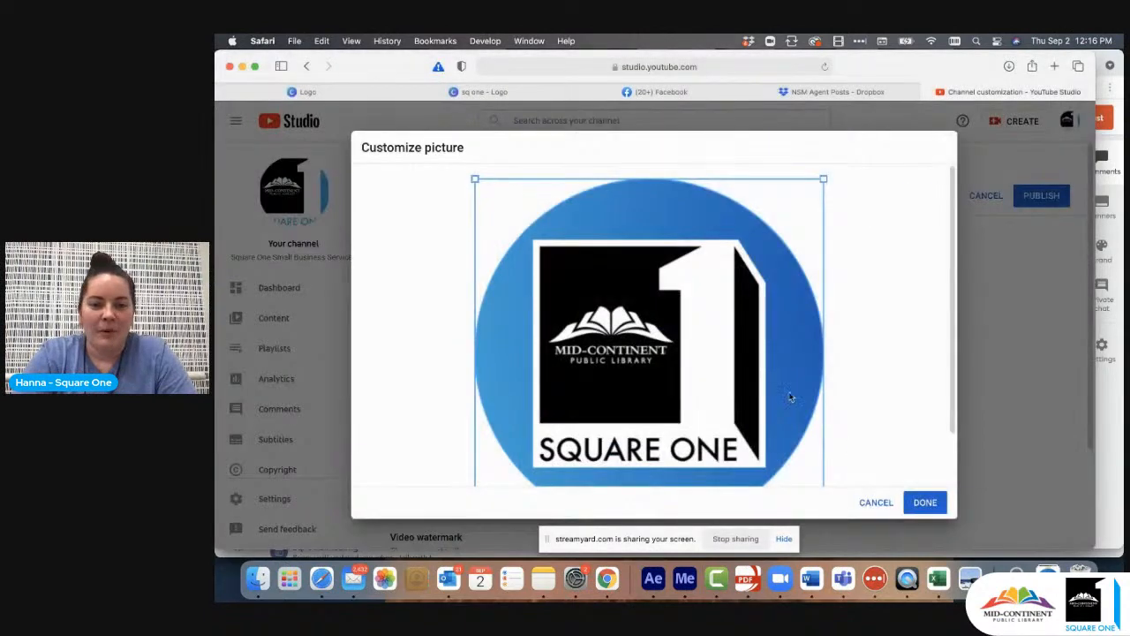
pyautogui.scroll(-2, 808, 389)
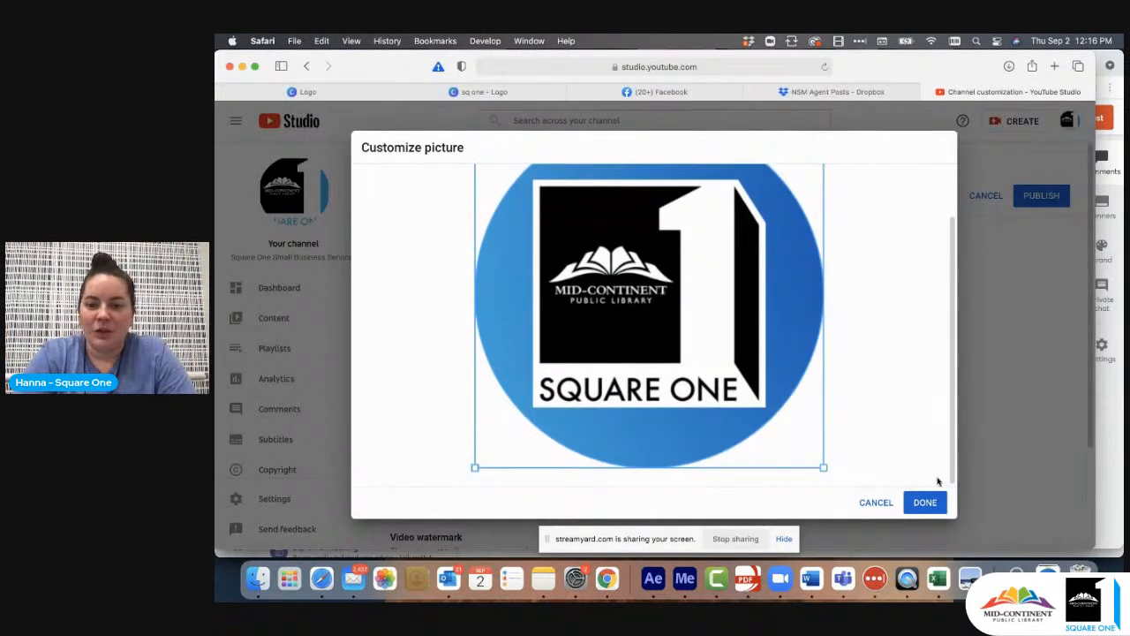
pyautogui.click(927, 501)
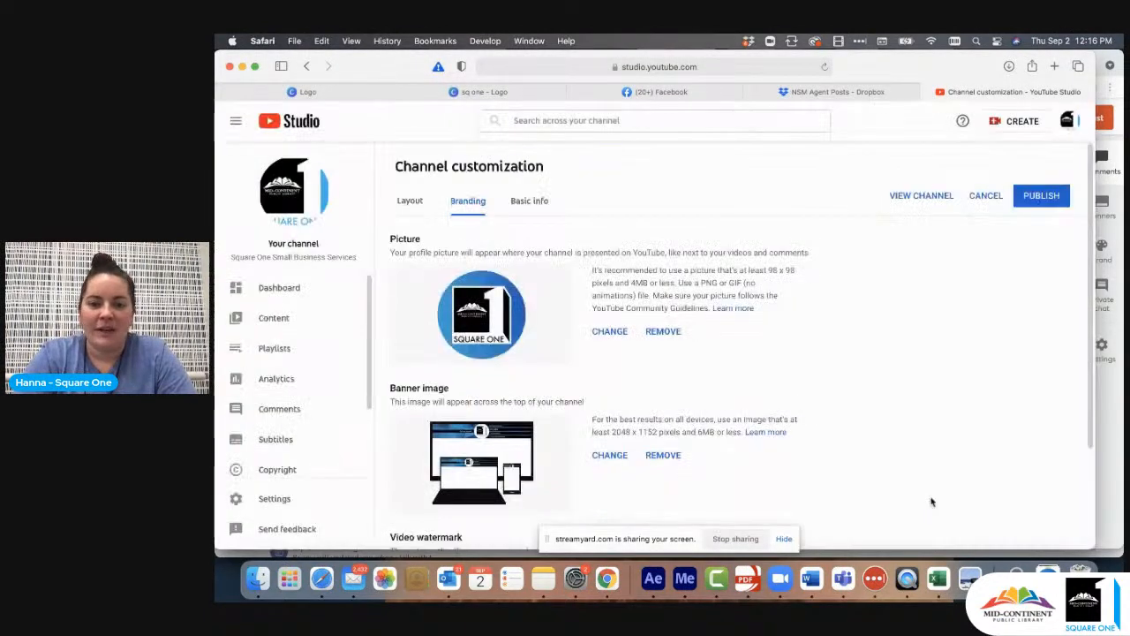
pyautogui.click(1043, 197)
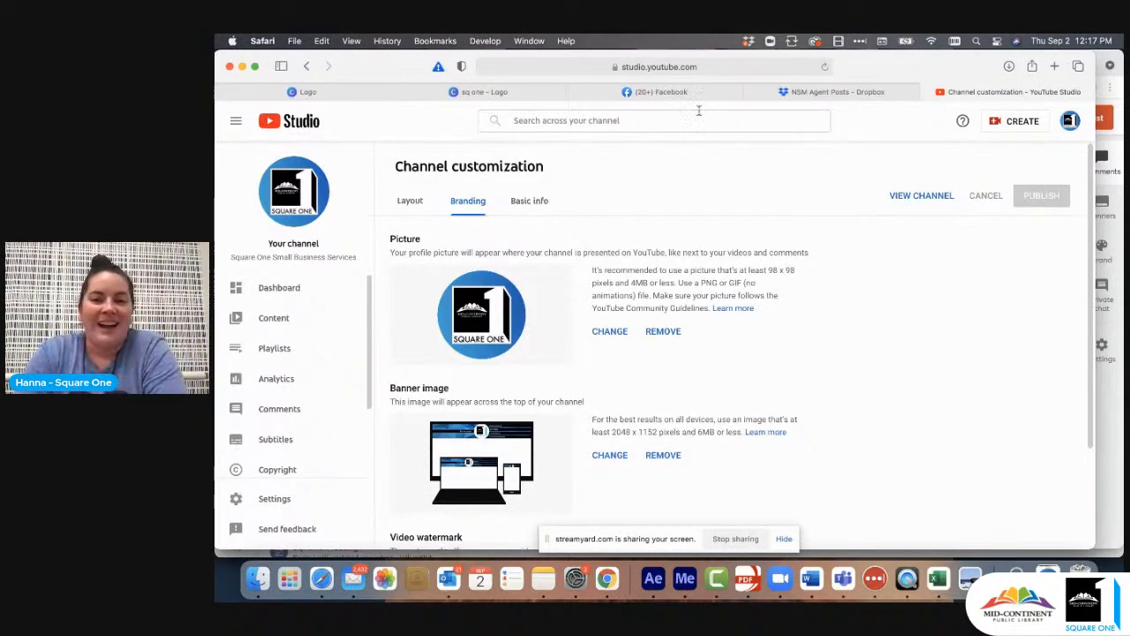
# - Return to the Canva logo design and add a blank page 4 after the FOOD ED page
pyautogui.click(493, 92)
pyautogui.scroll(-5, 883, 300)
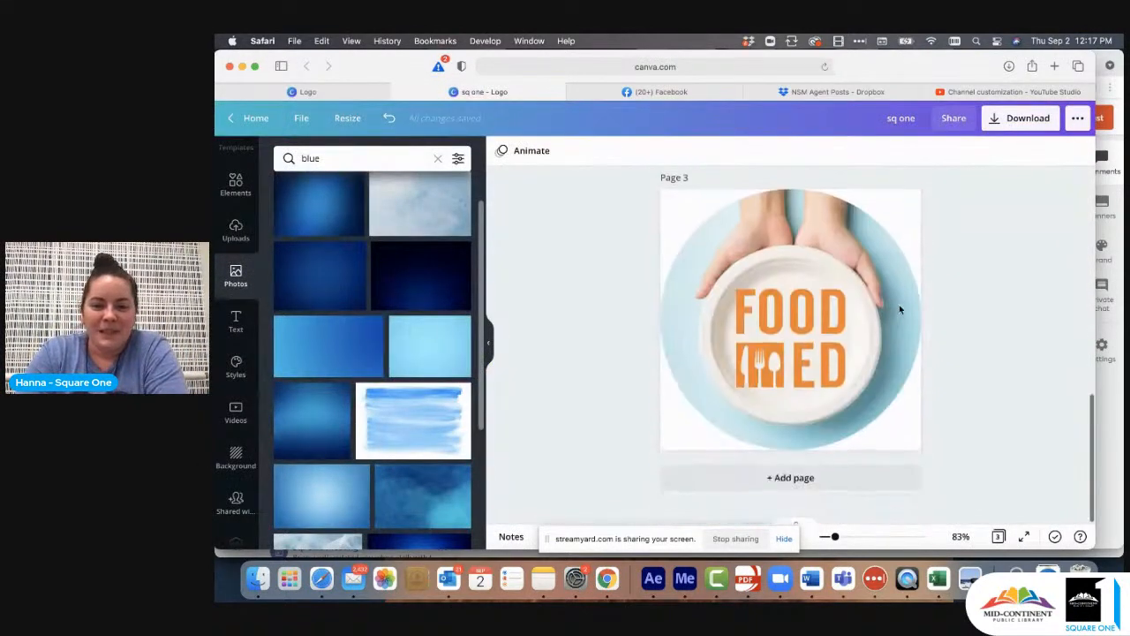
pyautogui.click(807, 493)
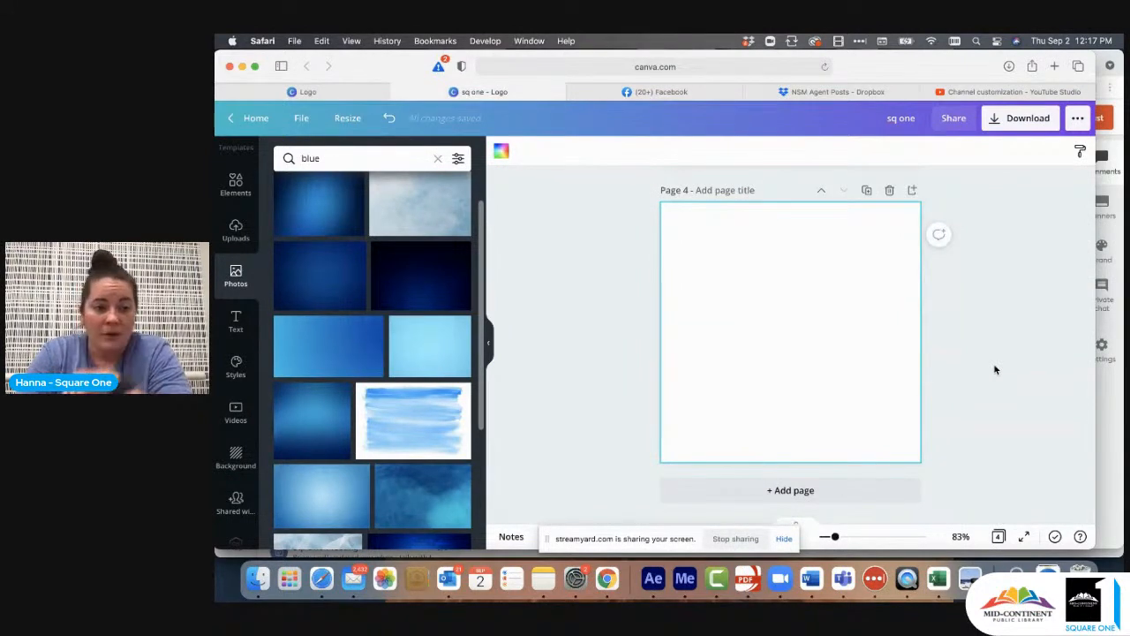
pyautogui.scroll(2, 232, 203)
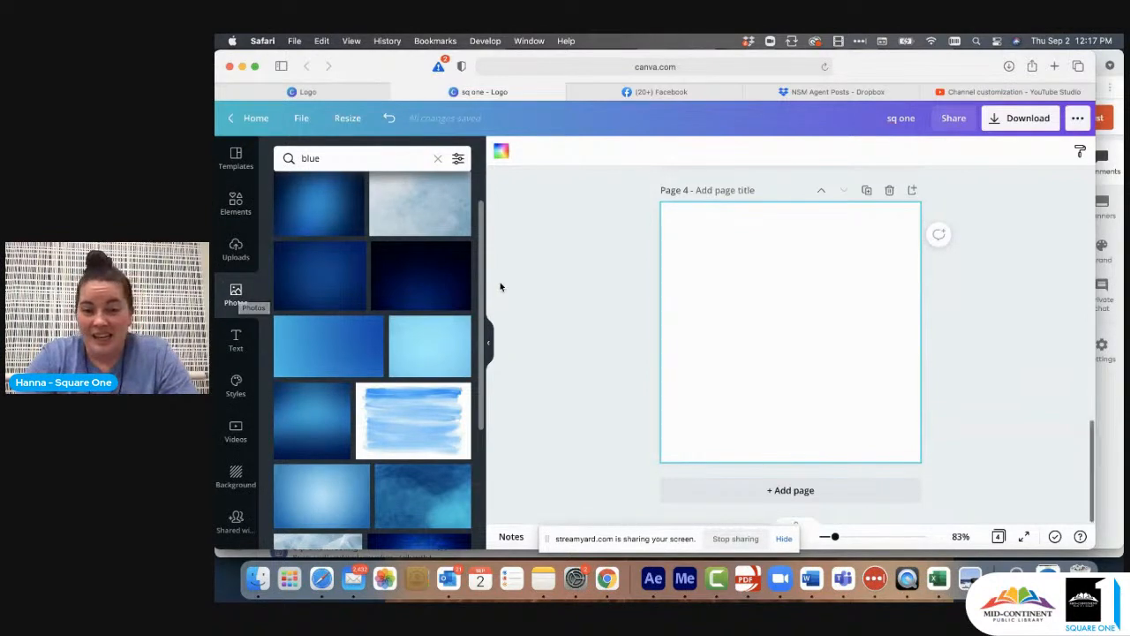
pyautogui.scroll(1, 500, 282)
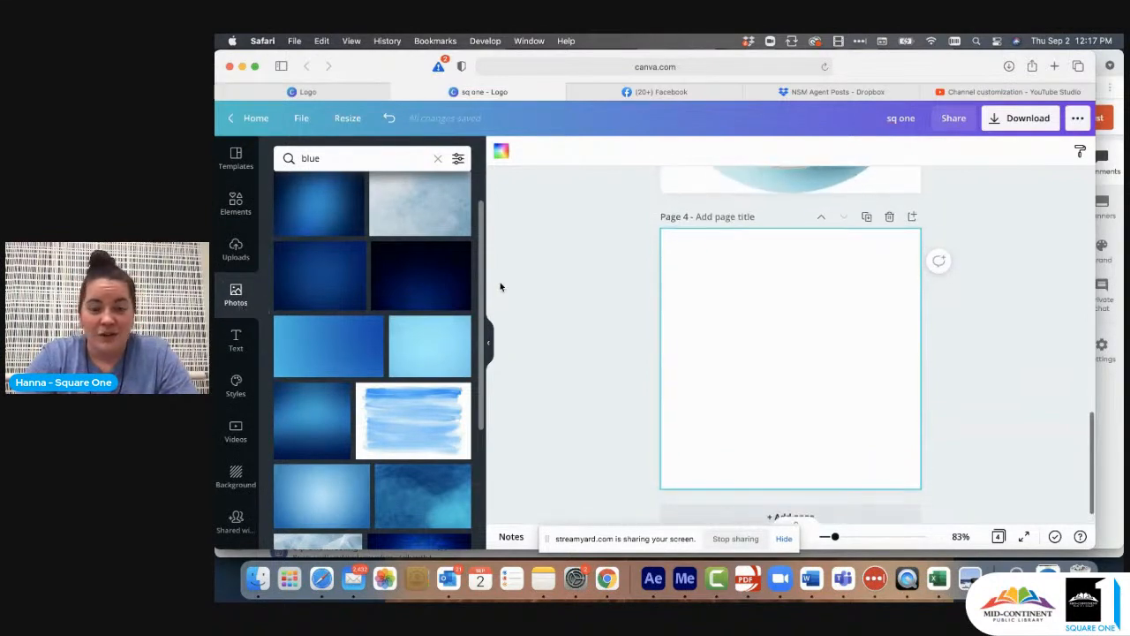
# - Add a circular frame to page 4, align it to the page's upper-left corner and enlarge it to fill the page
pyautogui.click(236, 203)
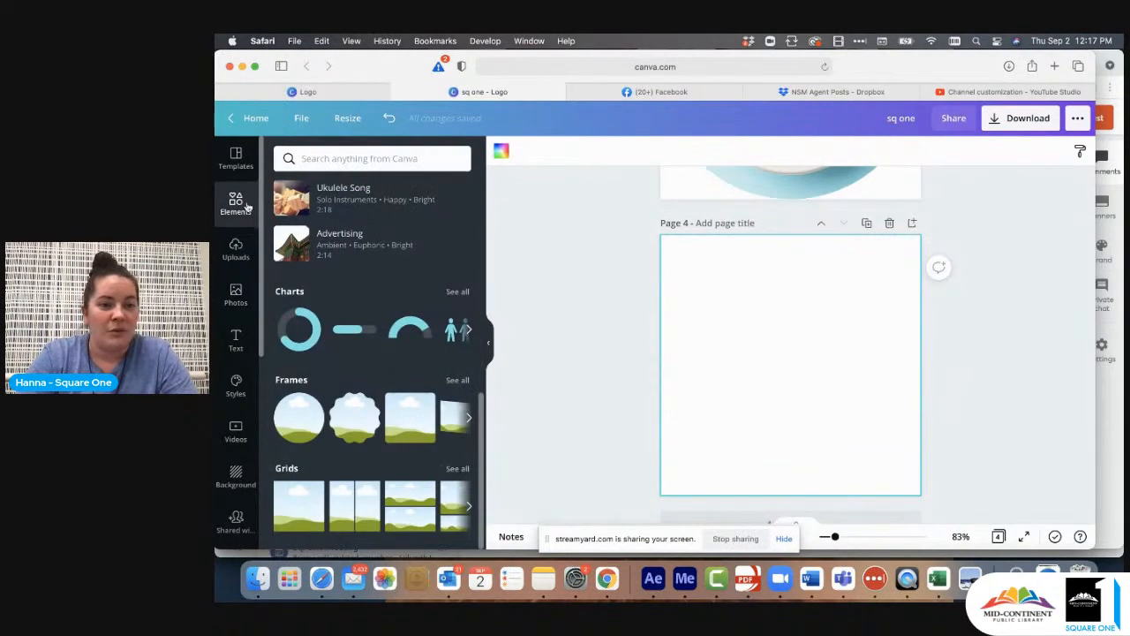
pyautogui.click(296, 415)
pyautogui.moveTo(766, 358); pyautogui.dragTo(707, 300)
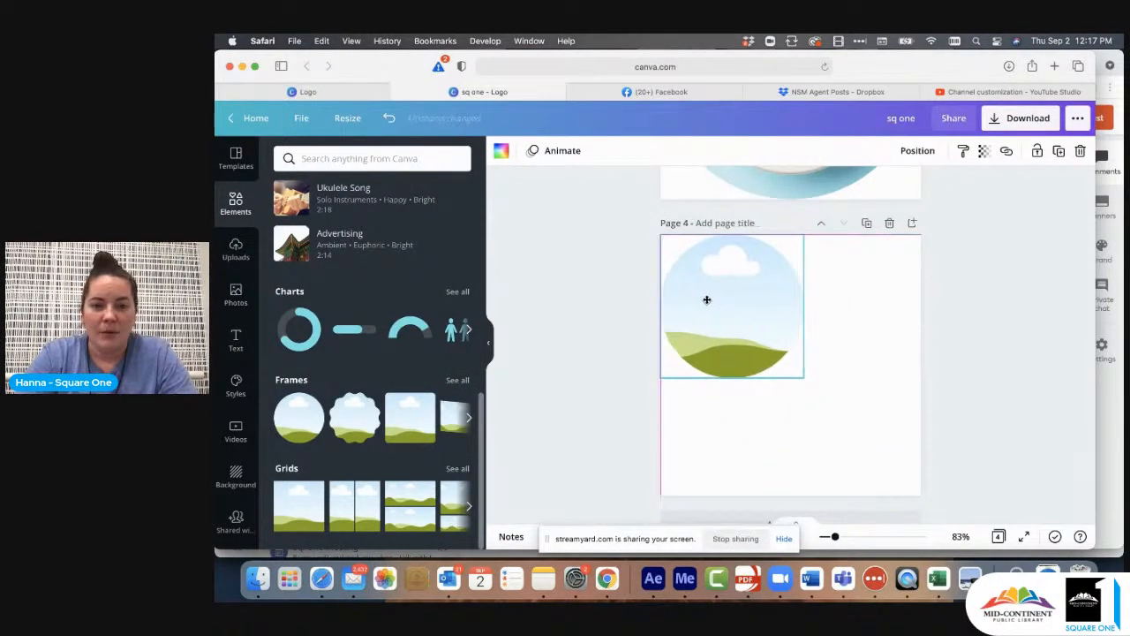
pyautogui.moveTo(859, 427); pyautogui.dragTo(922, 492)
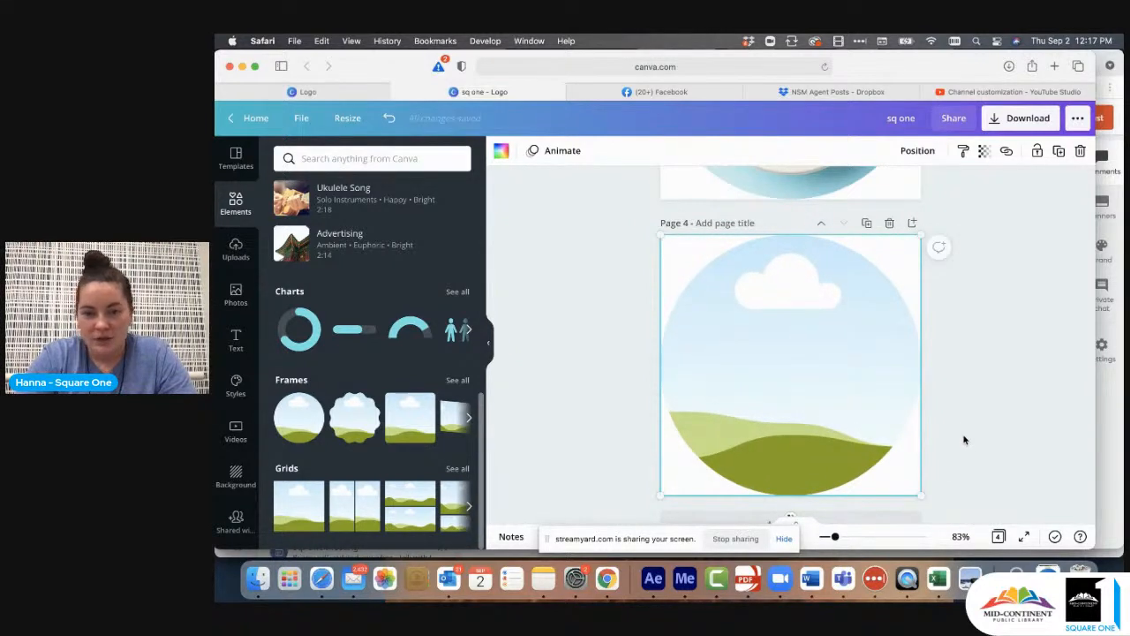
pyautogui.click(964, 440)
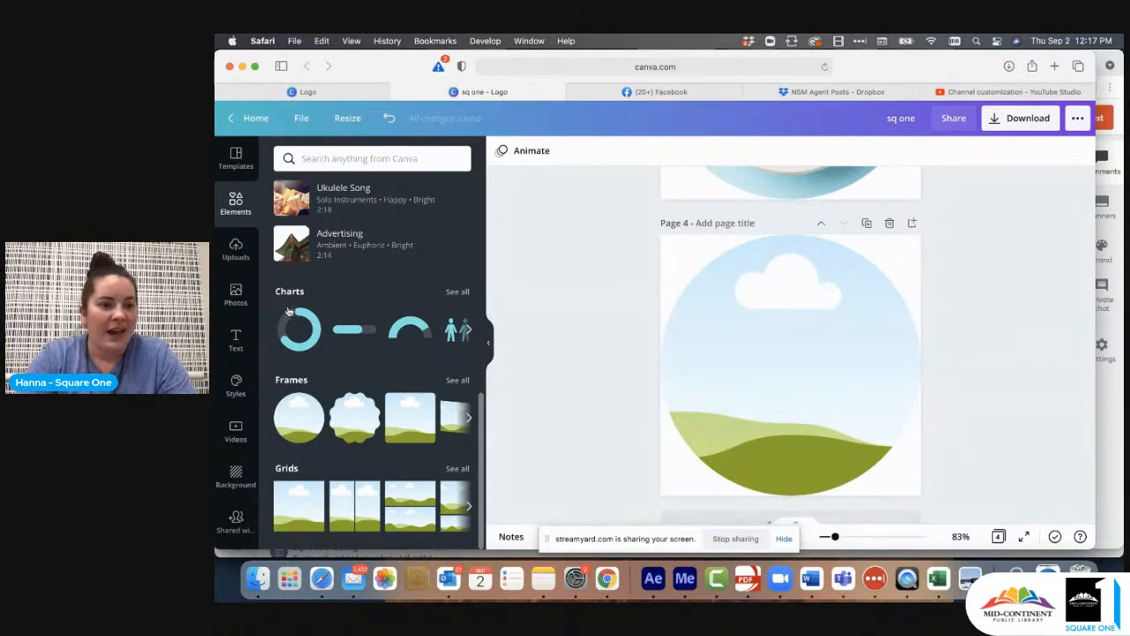
# - Fill page 4's circular frame with the uploaded photo of a woman in sunglasses holding a doughnut
pyautogui.click(236, 250)
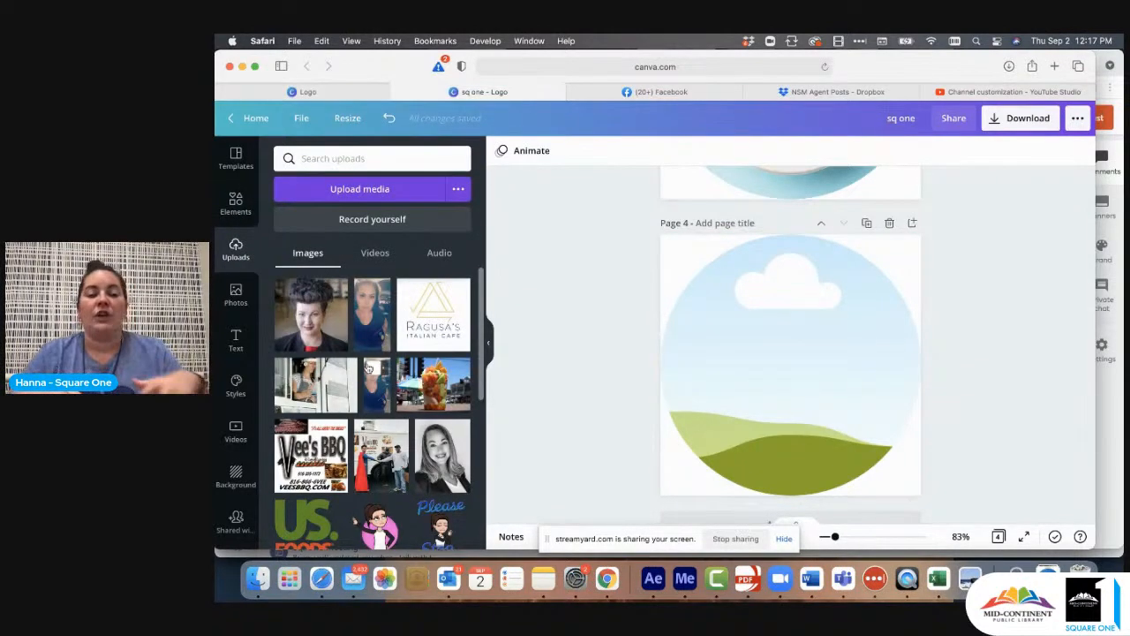
pyautogui.scroll(-5, 371, 371)
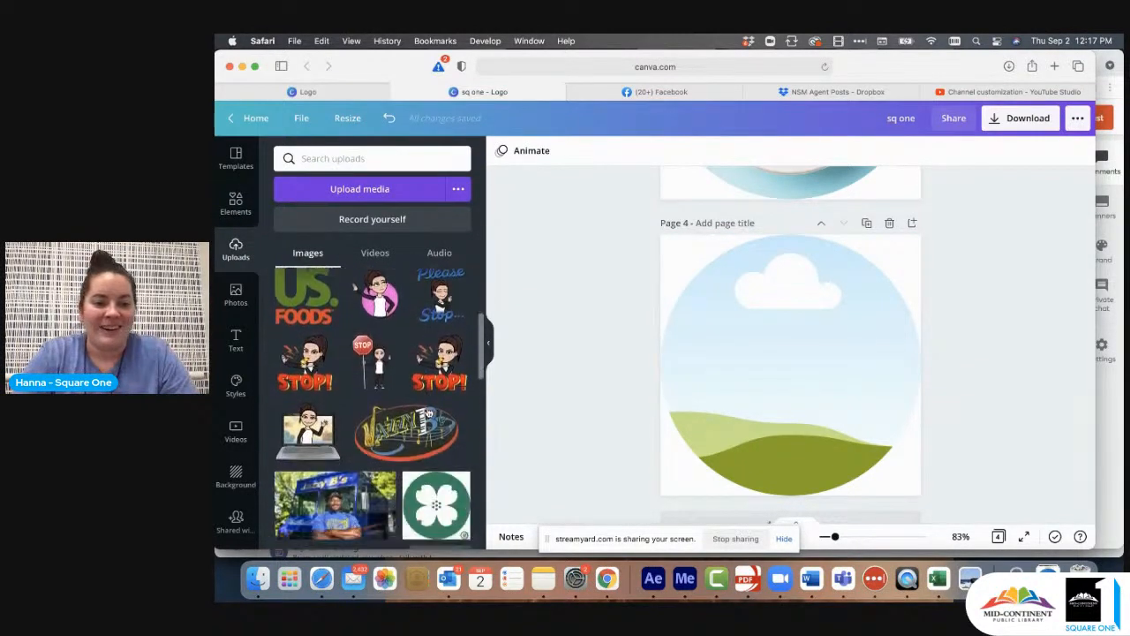
pyautogui.scroll(-8, 428, 413)
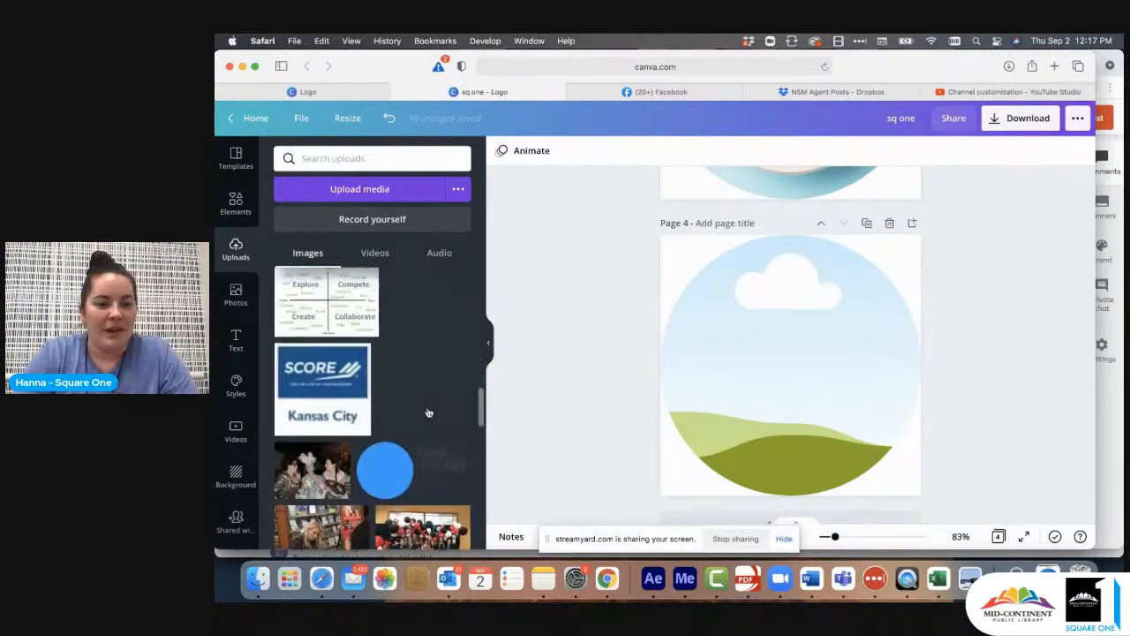
pyautogui.scroll(-10, 428, 413)
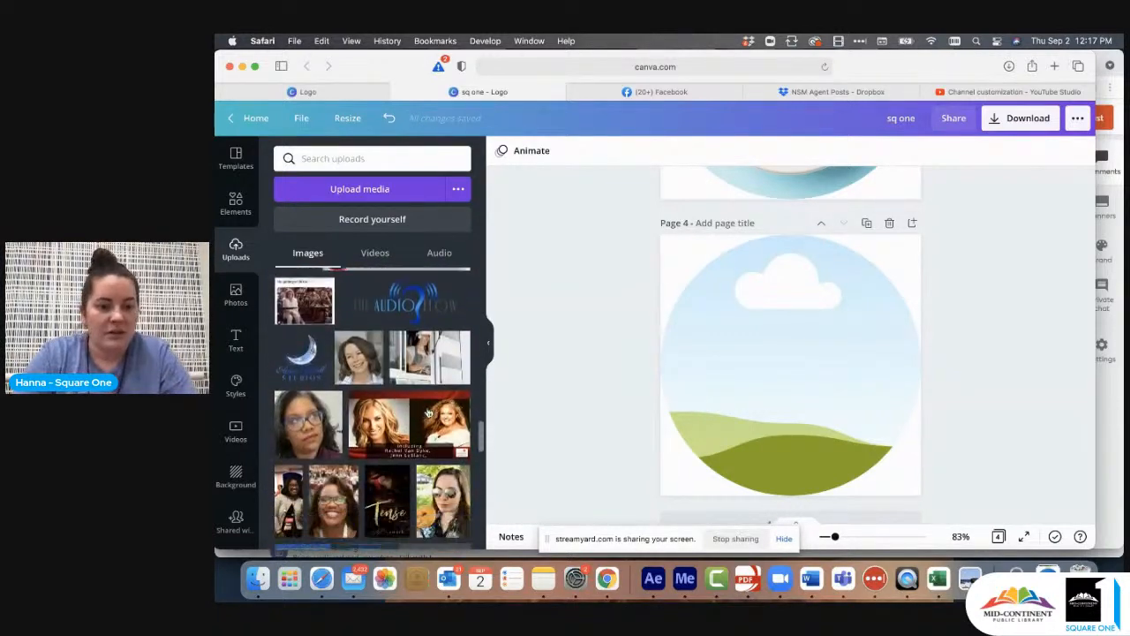
pyautogui.scroll(-2, 429, 414)
pyautogui.scroll(2, 429, 414)
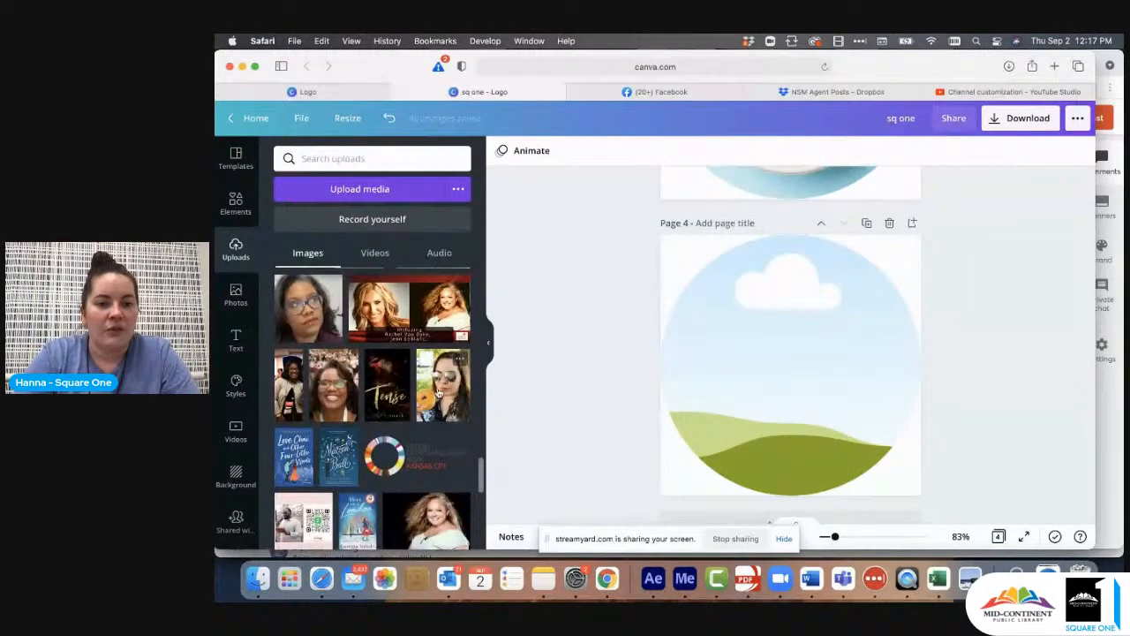
pyautogui.moveTo(533, 375); pyautogui.dragTo(702, 371)
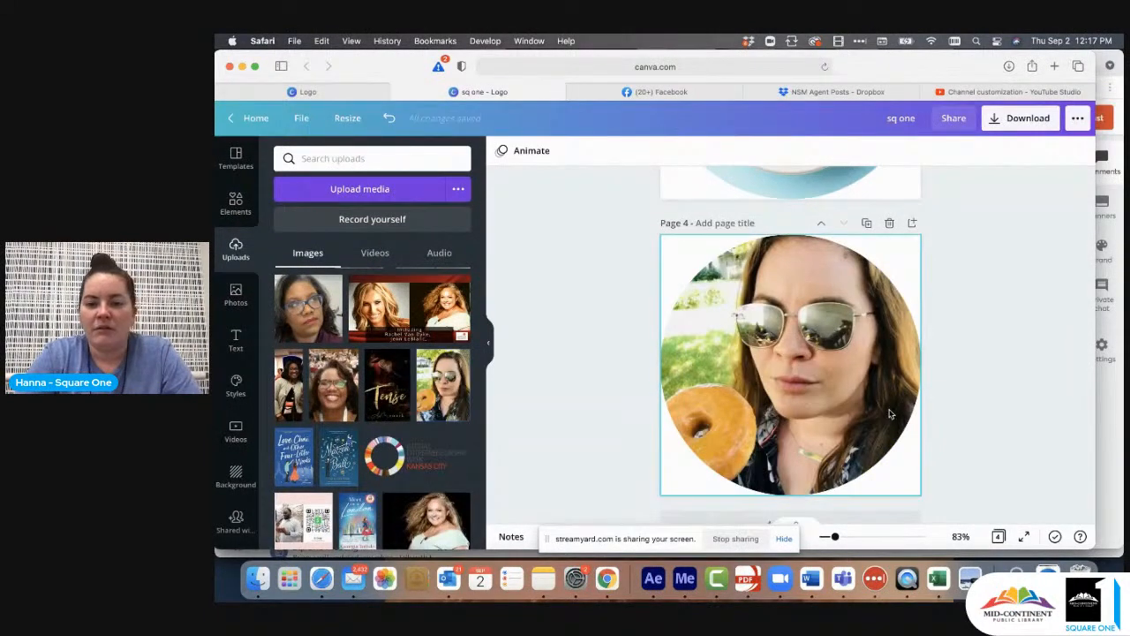
# - Try the uploaded peace-sign selfie in page 4's circular frame and replace it with the photo of the woman drinking from a tumbler
pyautogui.scroll(-10, 375, 432)
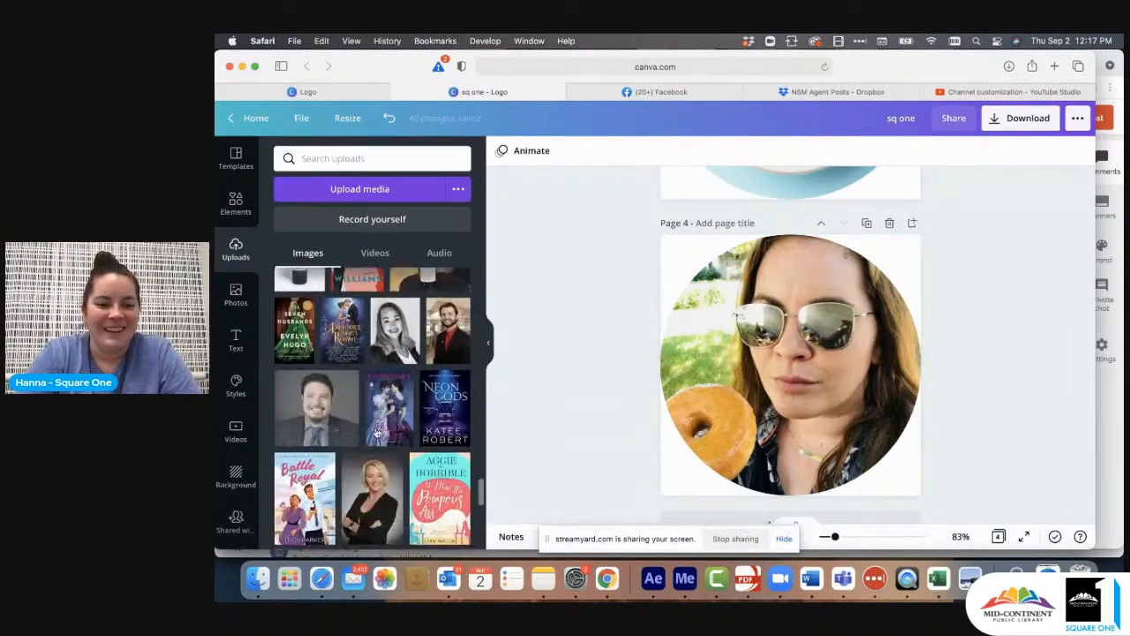
pyautogui.scroll(-15, 376, 432)
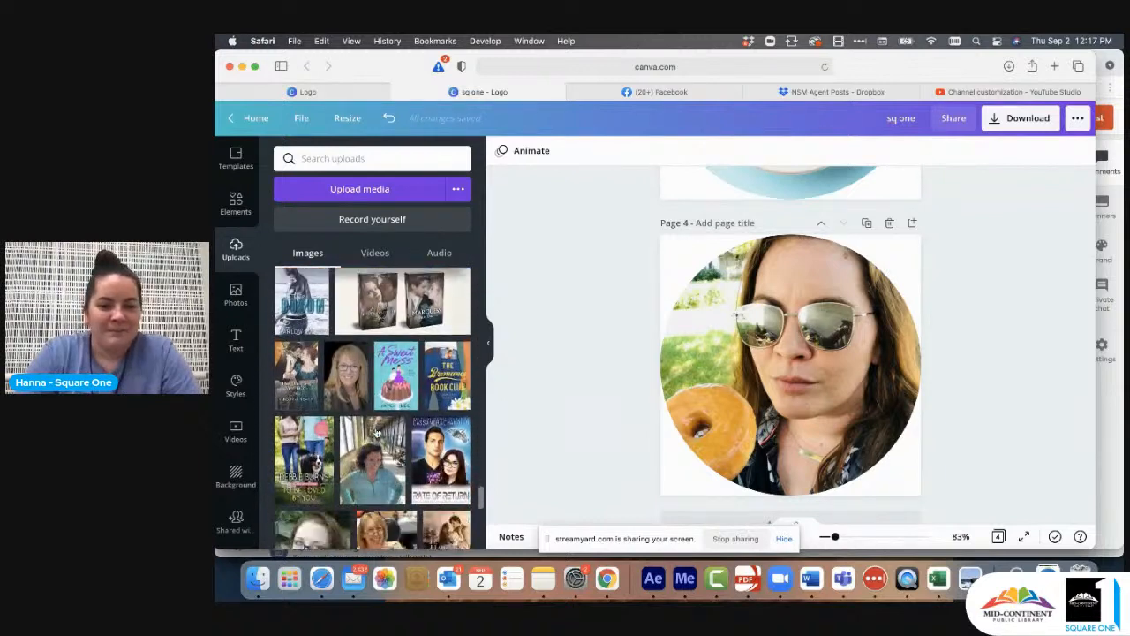
pyautogui.scroll(-15, 375, 432)
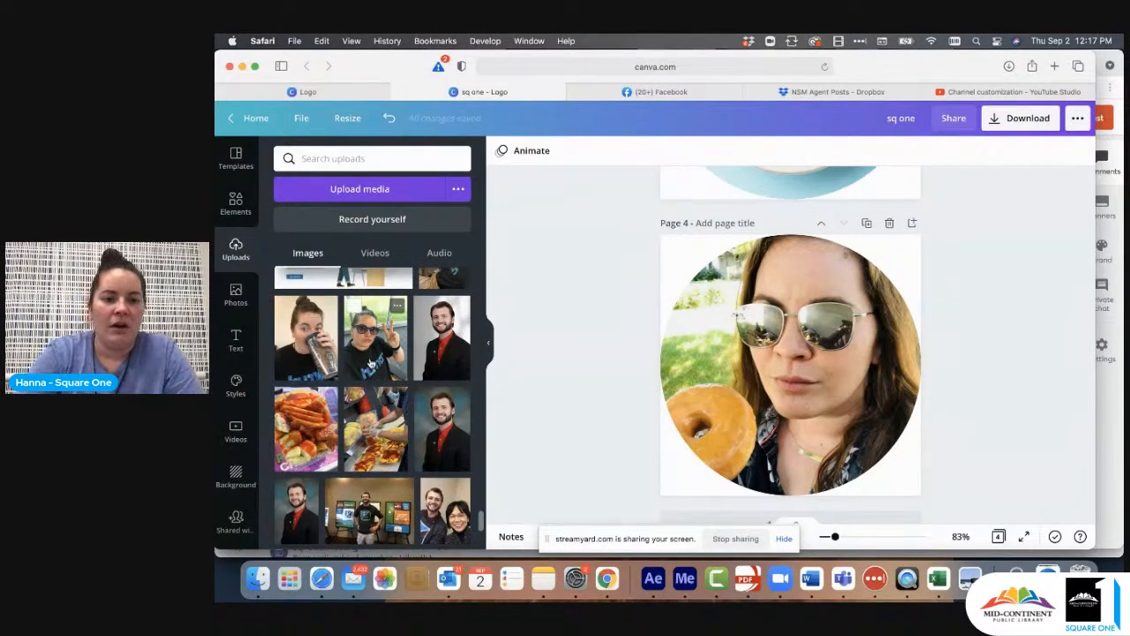
pyautogui.moveTo(707, 379); pyautogui.dragTo(717, 375)
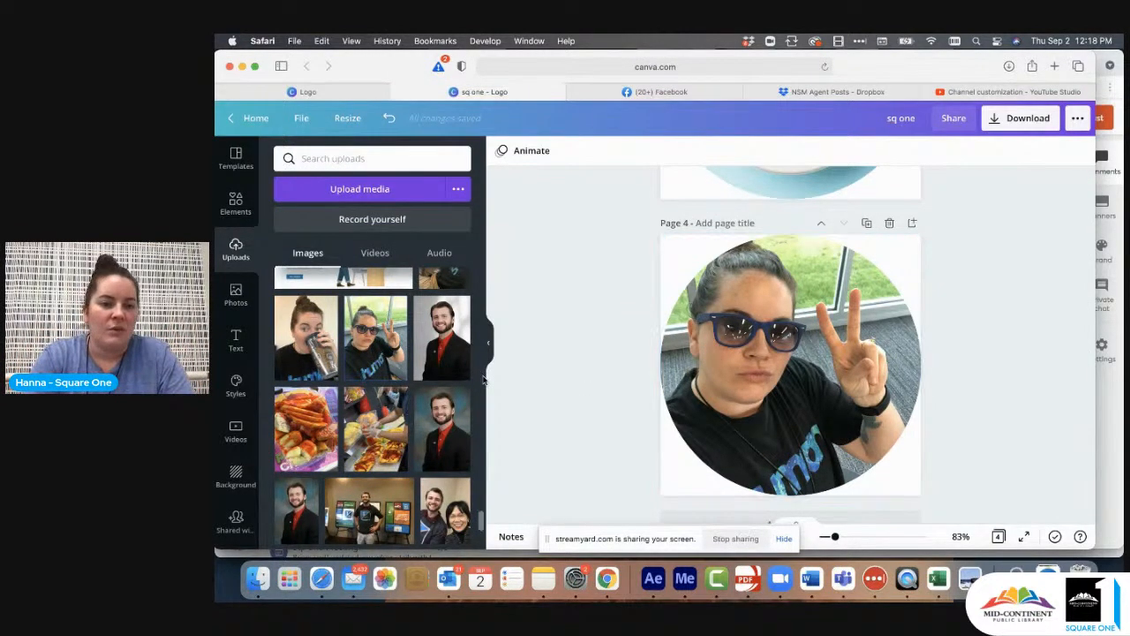
pyautogui.moveTo(309, 340); pyautogui.dragTo(756, 342)
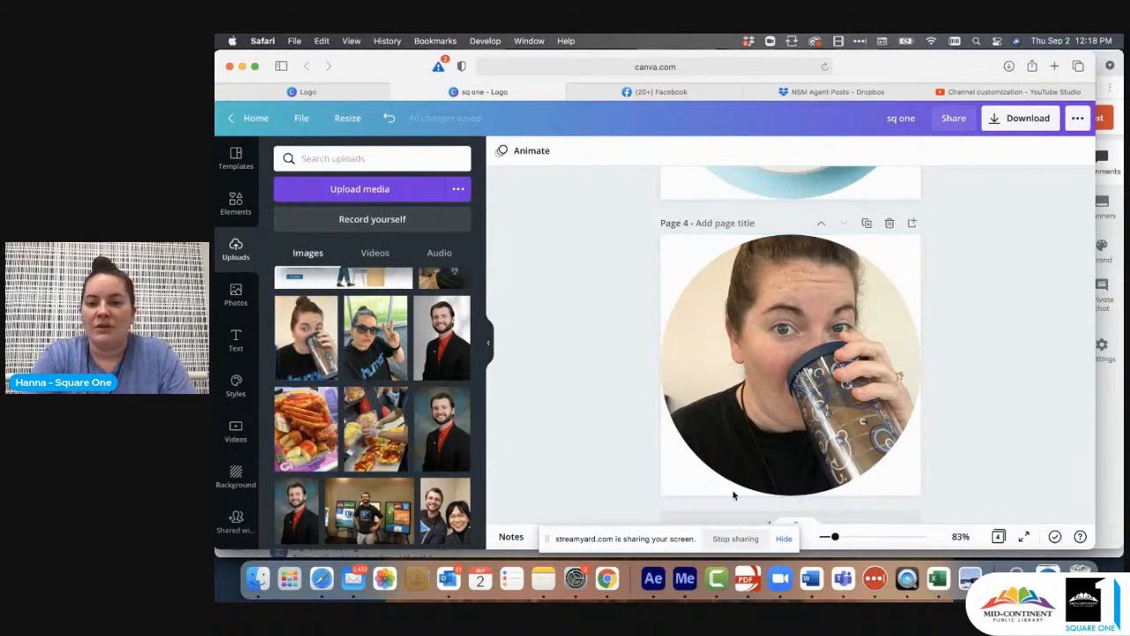
# - Replace the photo in page 4's circular frame with the peace-sign selfie and add a blank page 5
pyautogui.moveTo(378, 364); pyautogui.dragTo(703, 364)
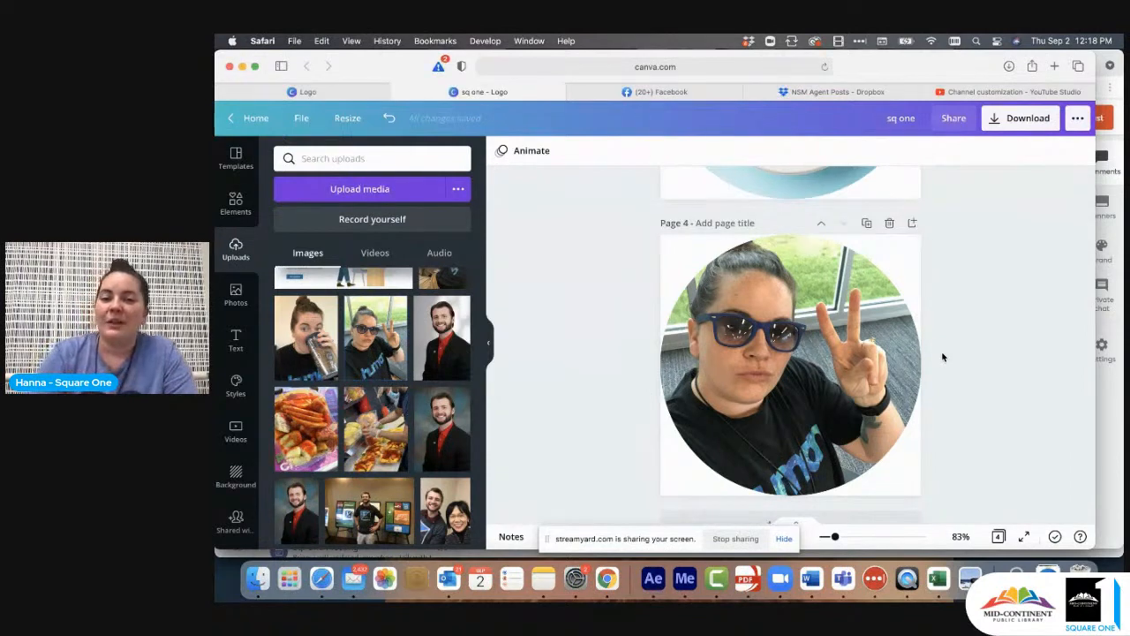
pyautogui.scroll(-1, 860, 447)
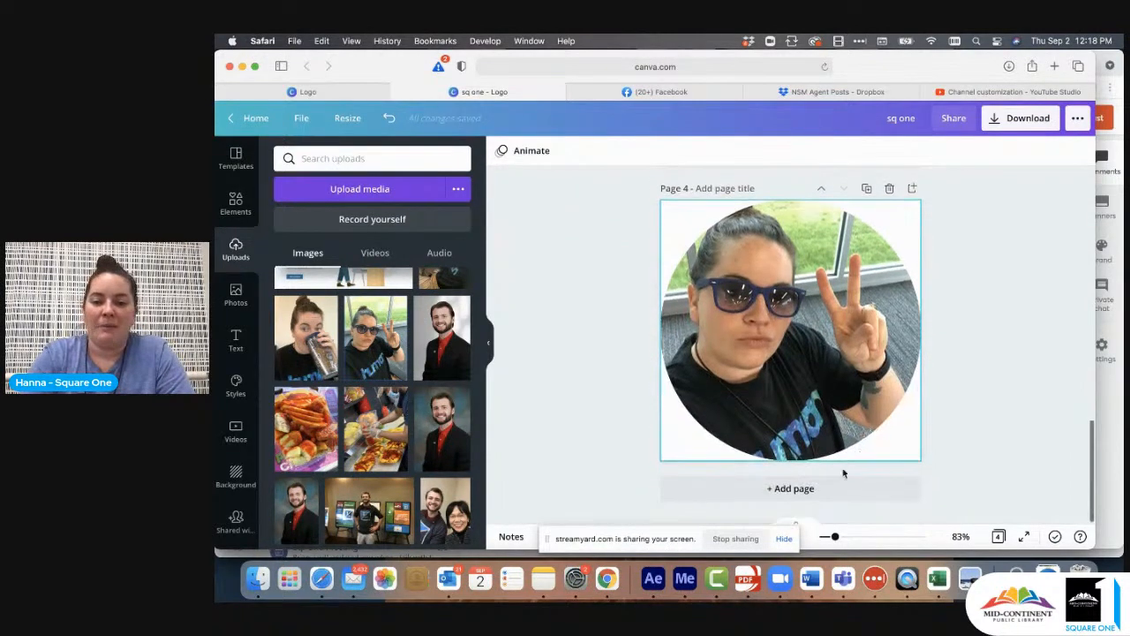
pyautogui.click(819, 493)
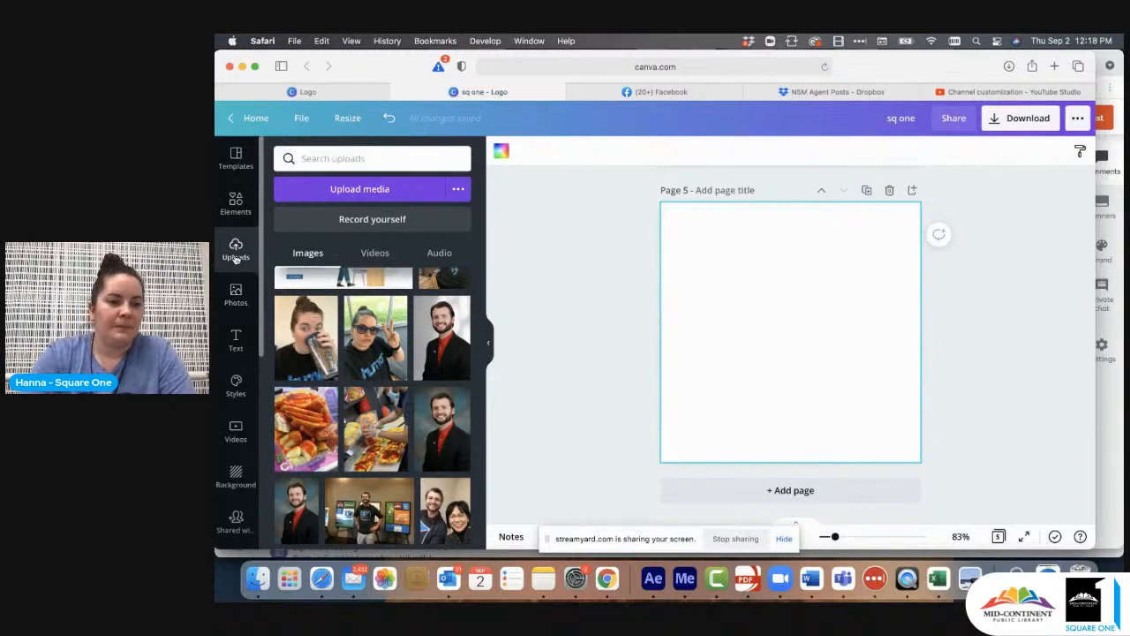
# - Add a circular frame to page 5, align it to the page's upper-left corner and enlarge it to fill the page
pyautogui.click(235, 201)
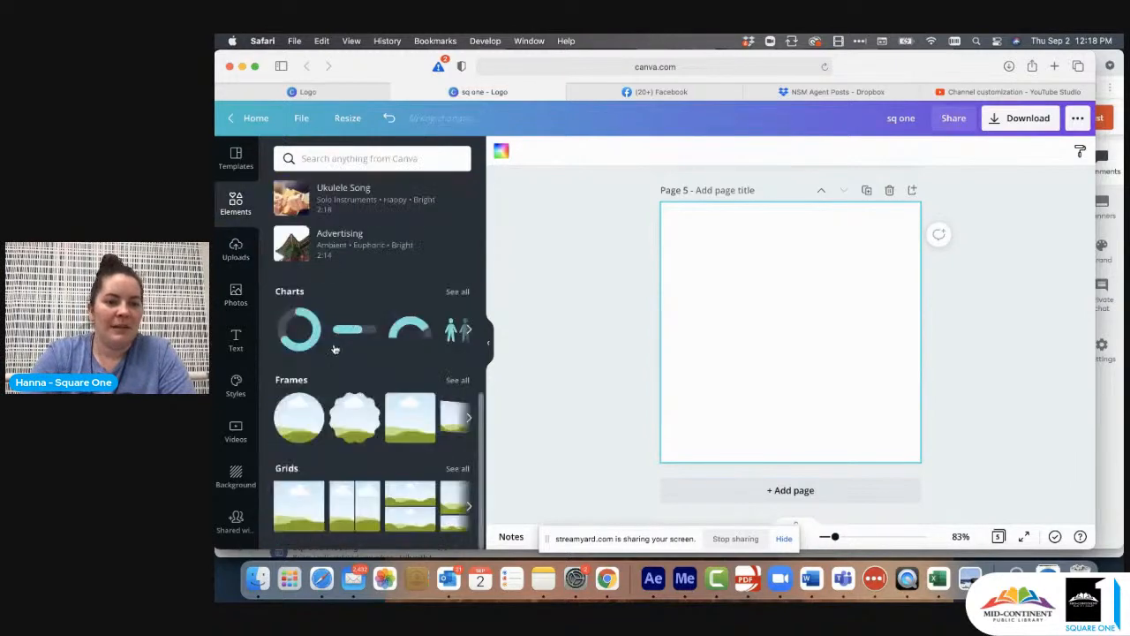
pyautogui.click(299, 417)
pyautogui.moveTo(795, 324); pyautogui.dragTo(737, 266)
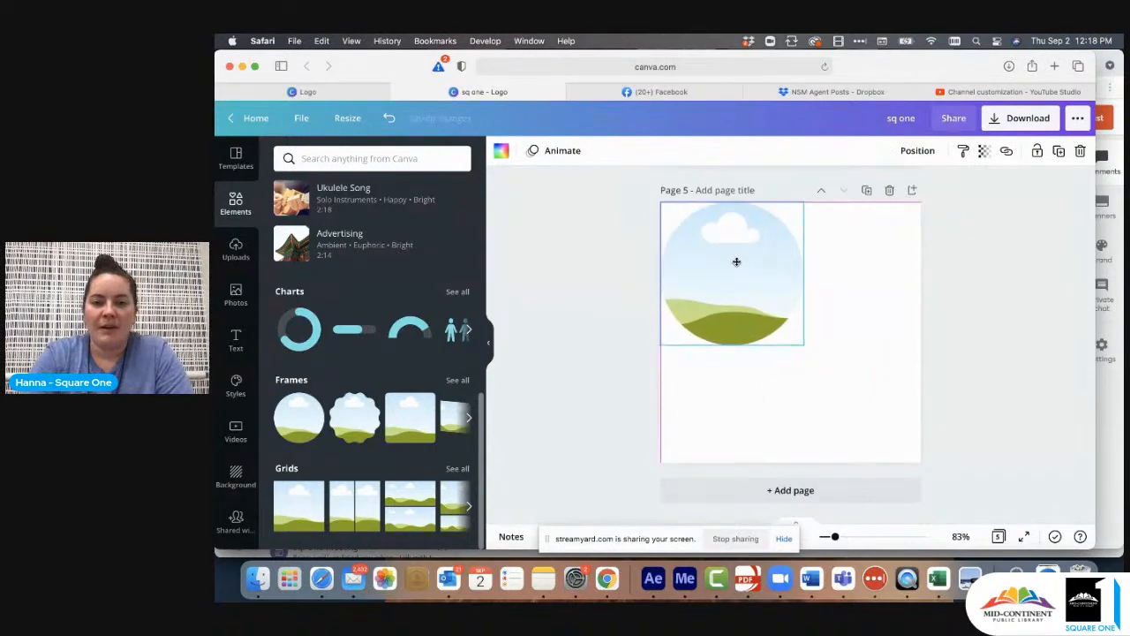
pyautogui.moveTo(908, 434); pyautogui.dragTo(934, 451)
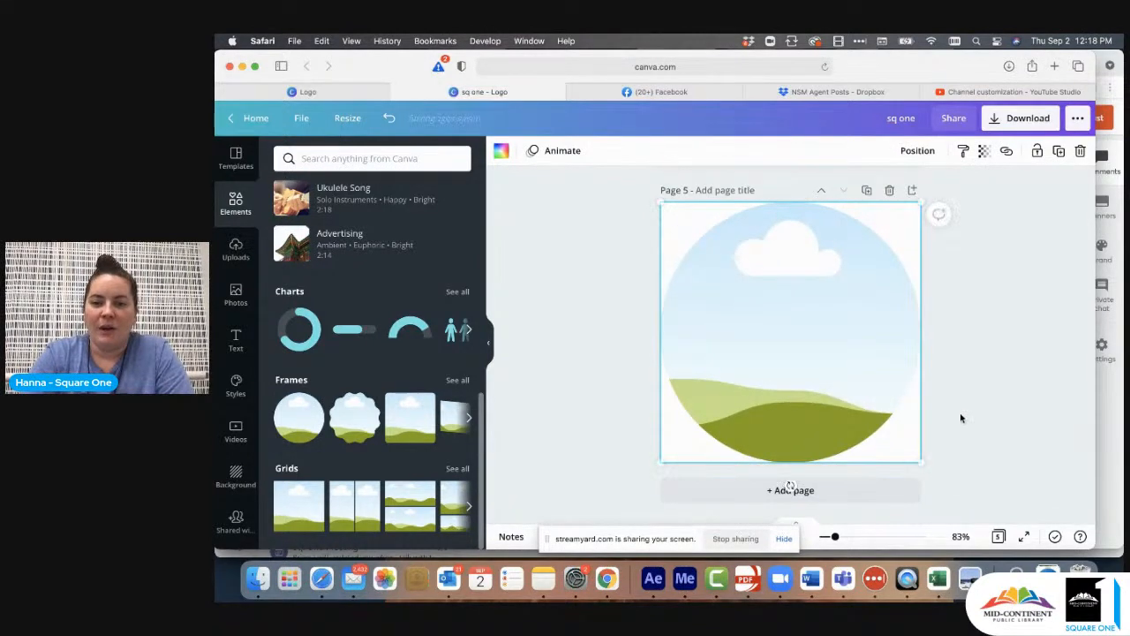
pyautogui.click(961, 416)
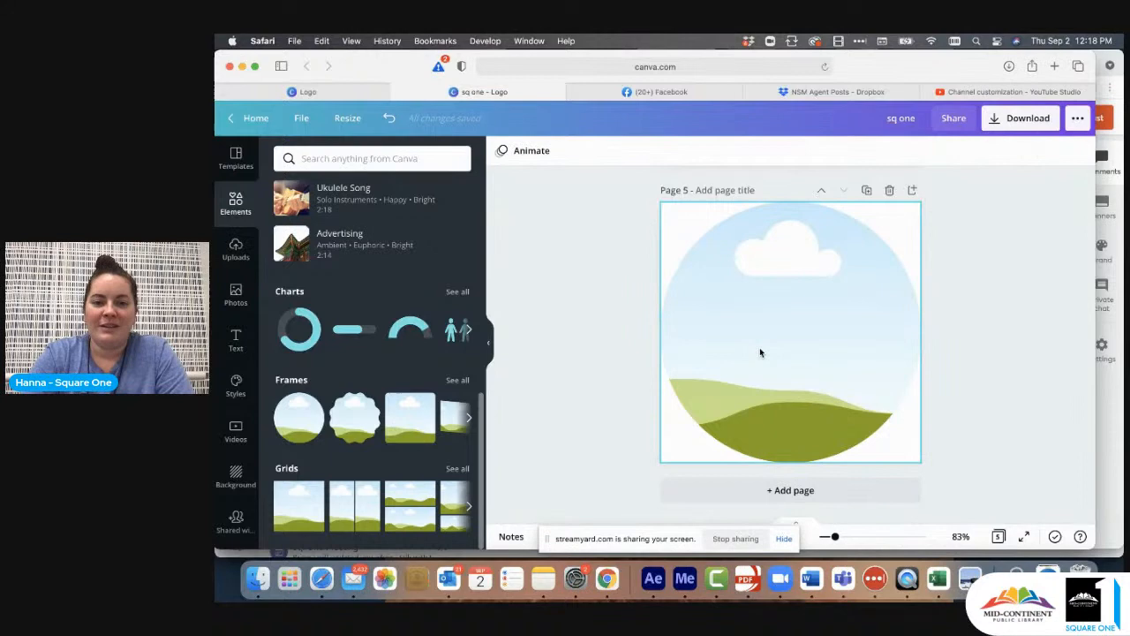
# - Search the stock photos for books
pyautogui.click(235, 292)
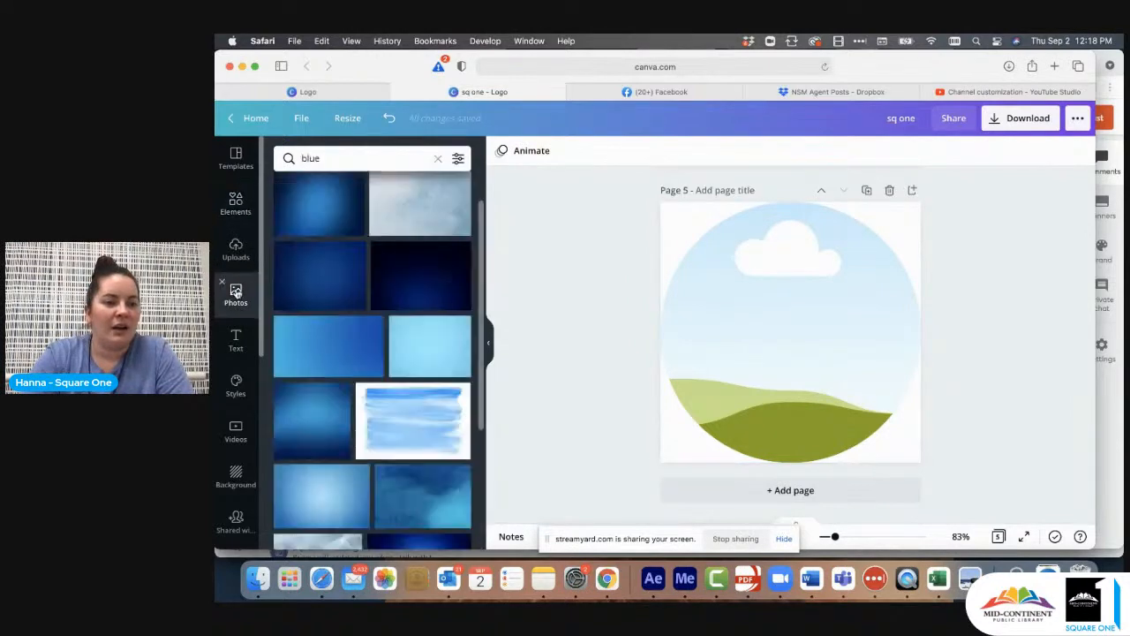
pyautogui.click(439, 162)
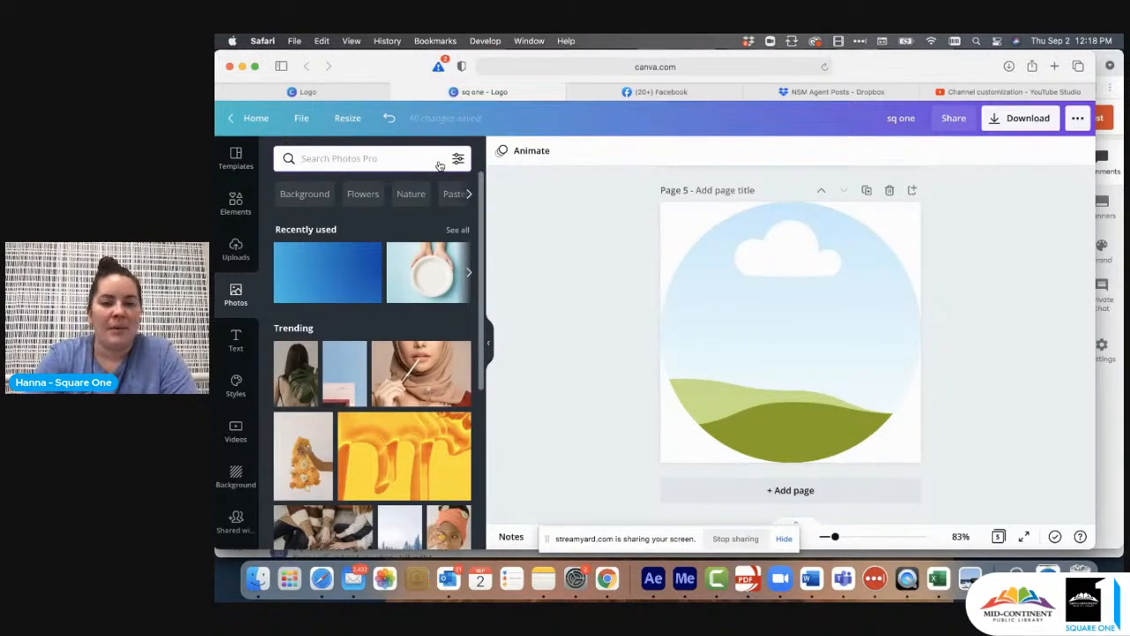
pyautogui.click(407, 155)
pyautogui.write('books')
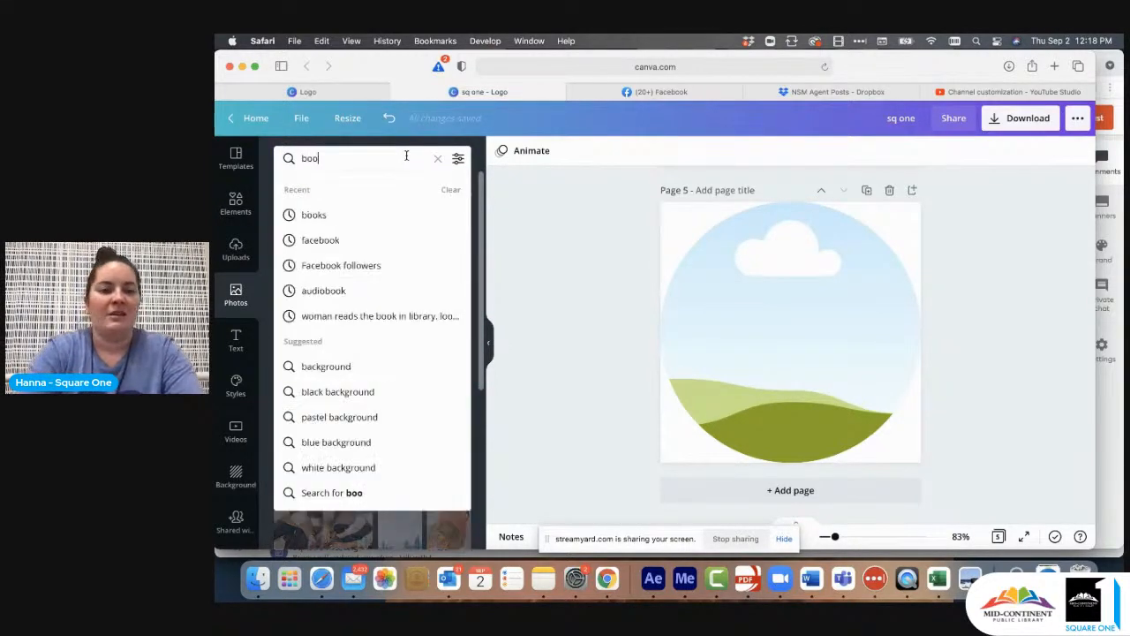
pyautogui.press('Return')
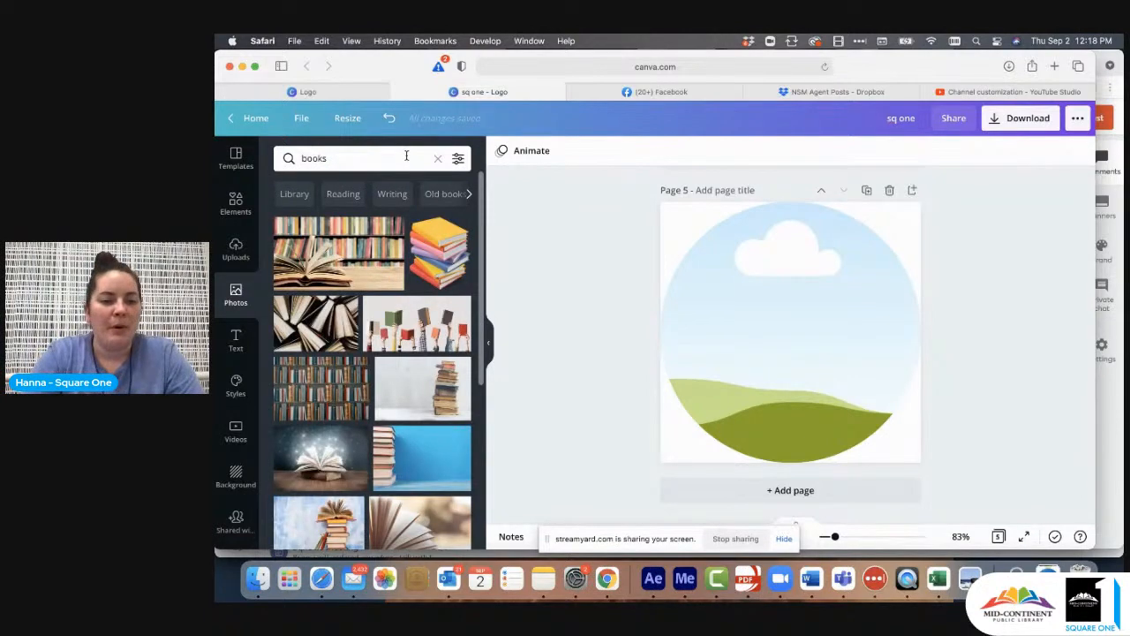
# - Search the stock photos for "castle background"
pyautogui.click(440, 160)
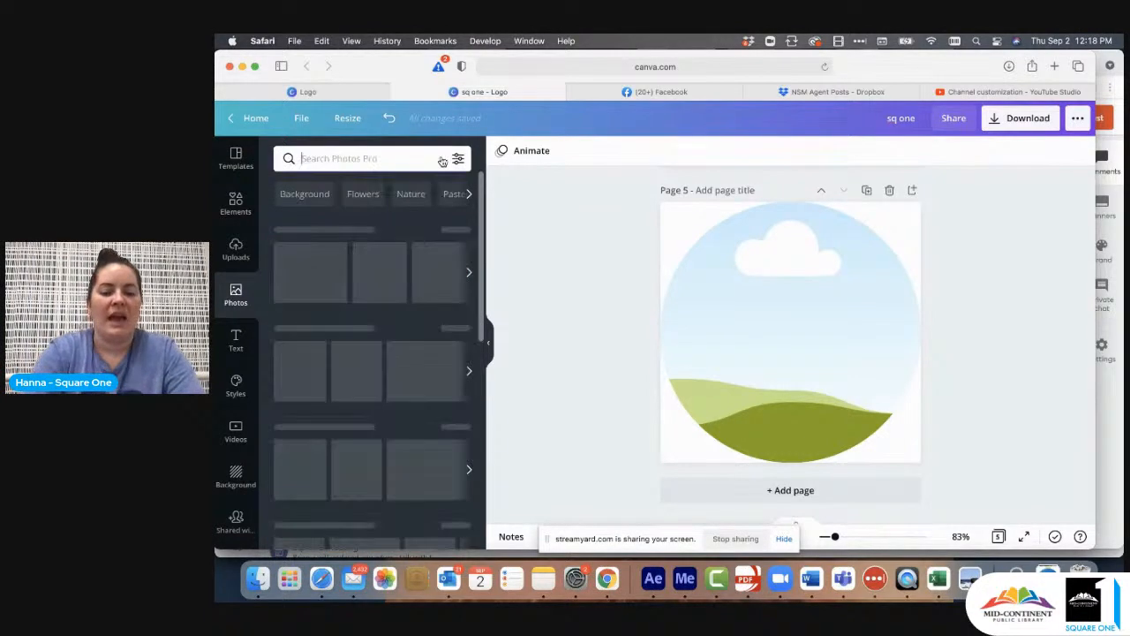
pyautogui.write('castle backgrounm')
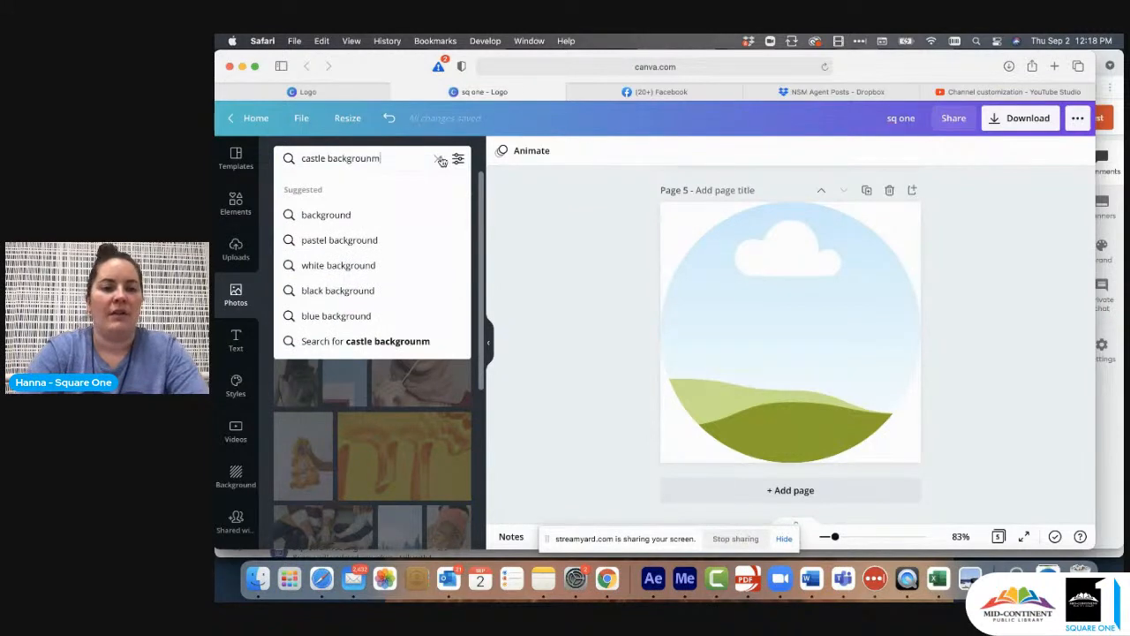
pyautogui.press('Return')
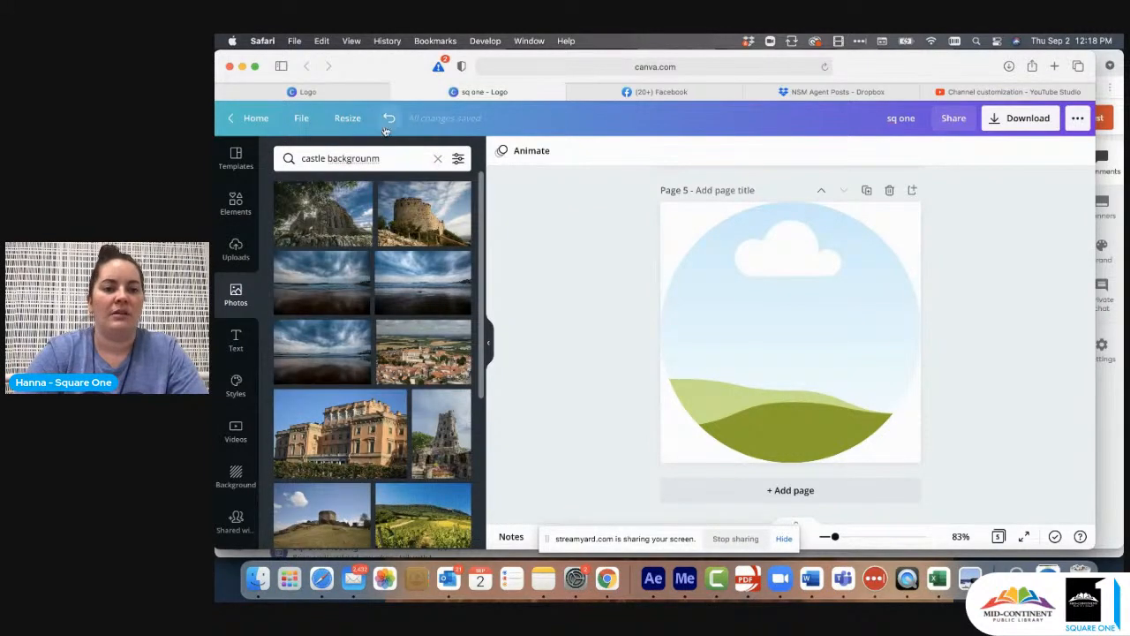
pyautogui.click(392, 157)
pyautogui.press('BackSpace')
pyautogui.write('d')
pyautogui.press('Return')
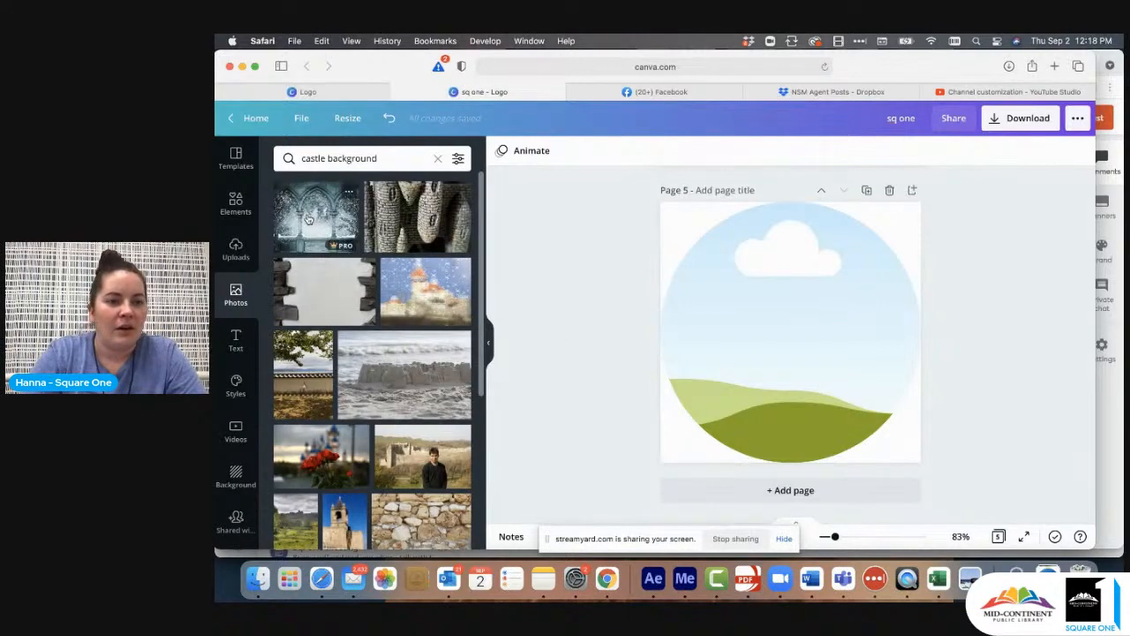
# - Fill page 5's circular frame with the snowy gothic arches photo and lock the frame in place
pyautogui.moveTo(307, 218); pyautogui.dragTo(693, 302)
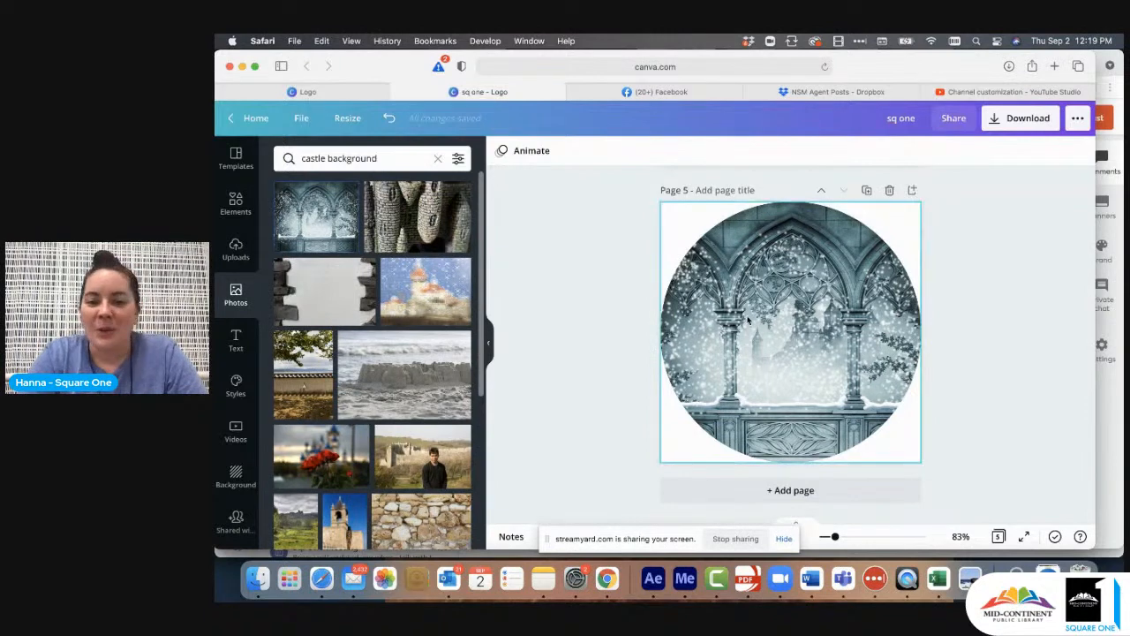
pyautogui.click(836, 311)
pyautogui.click(1038, 151)
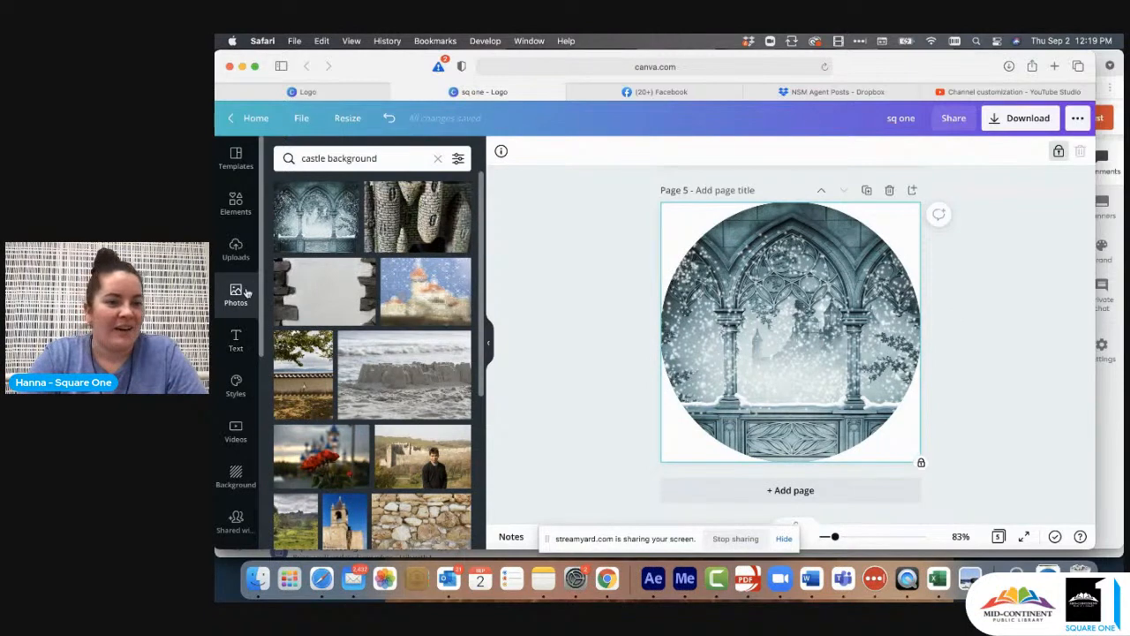
# - Add the uploaded photo of the woman holding a lace fan to page 5, enlarge it and centre it over the circle
pyautogui.click(237, 250)
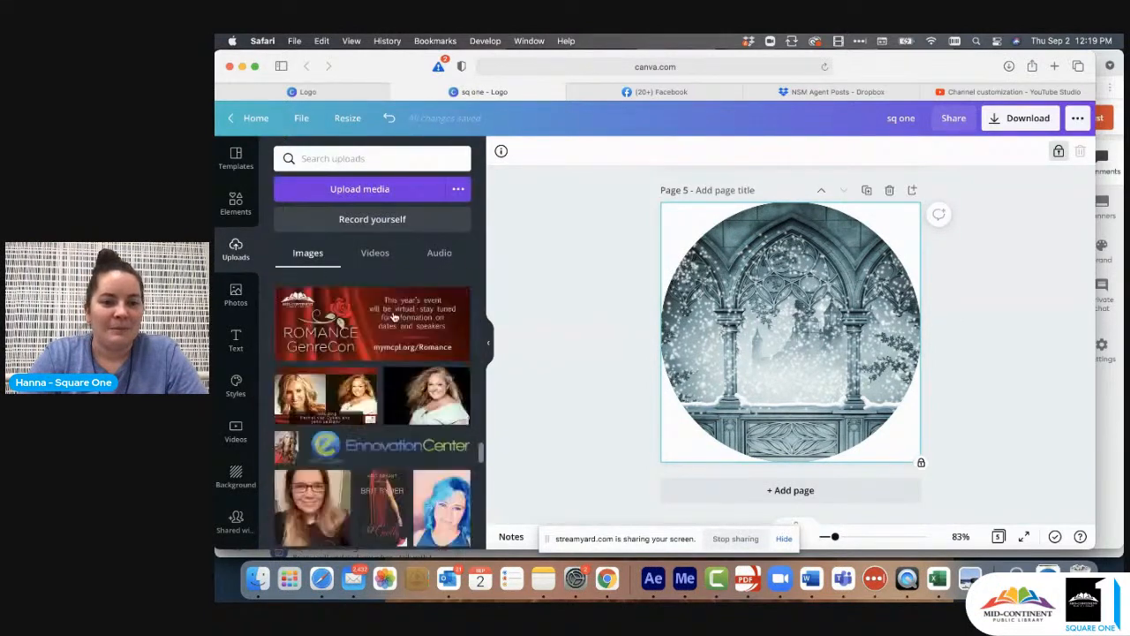
pyautogui.scroll(-10, 402, 431)
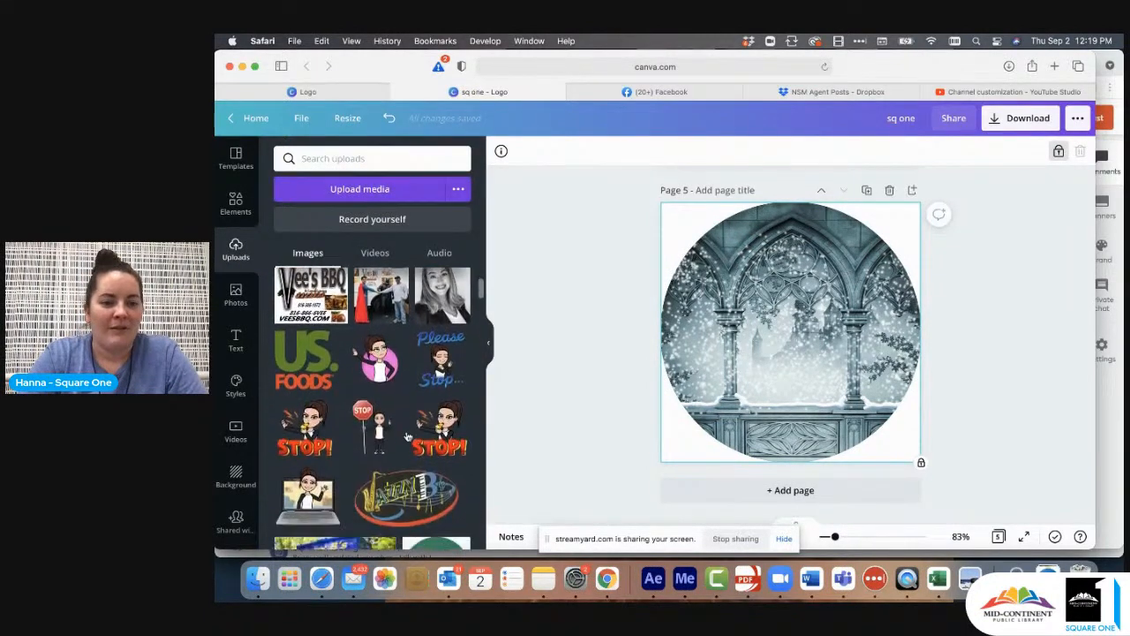
pyautogui.scroll(-5, 408, 437)
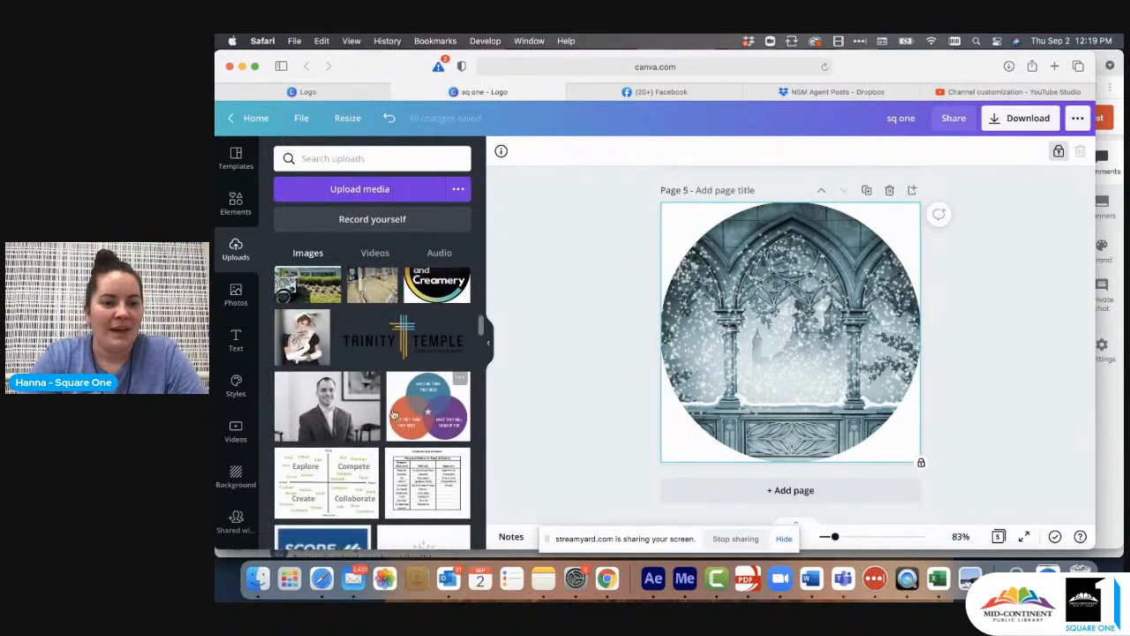
pyautogui.click(302, 336)
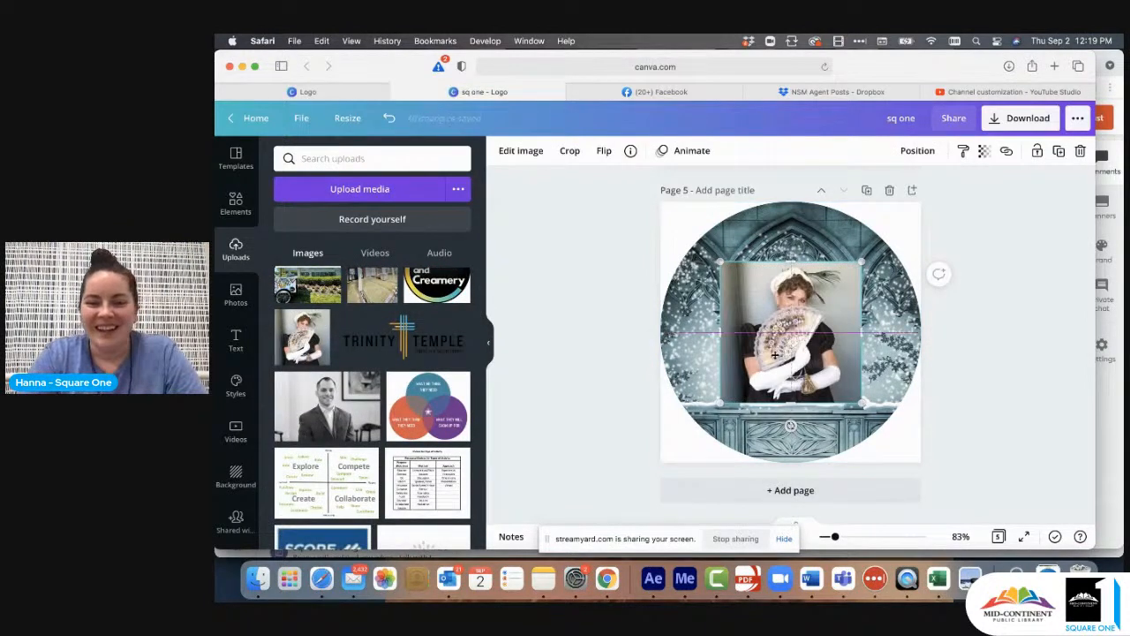
pyautogui.moveTo(799, 297); pyautogui.dragTo(763, 374)
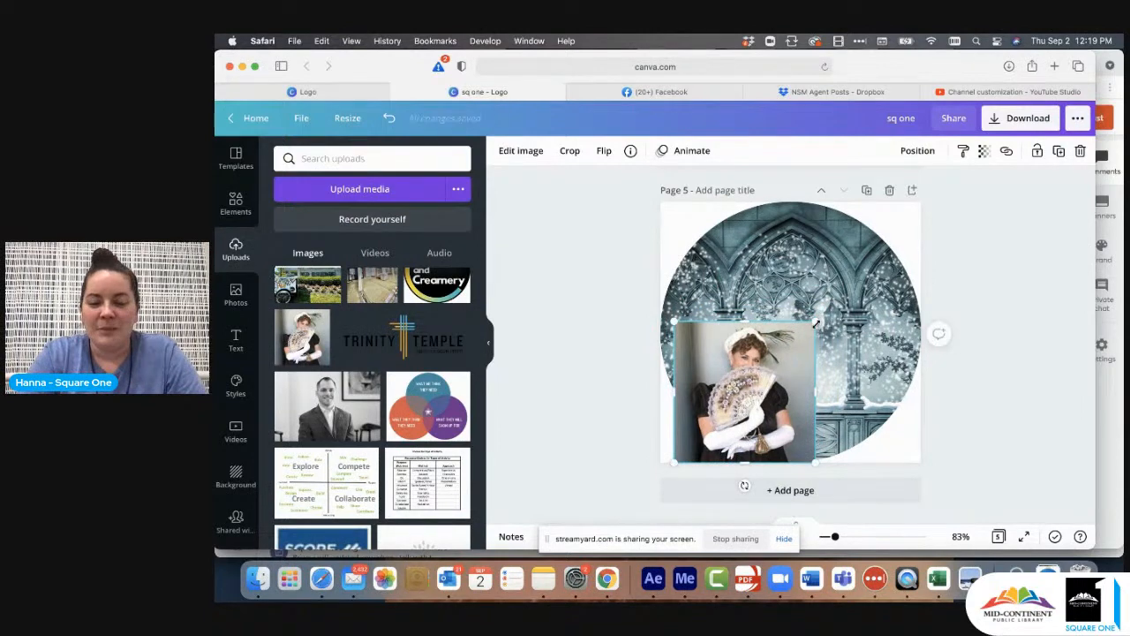
pyautogui.moveTo(768, 371); pyautogui.dragTo(791, 336)
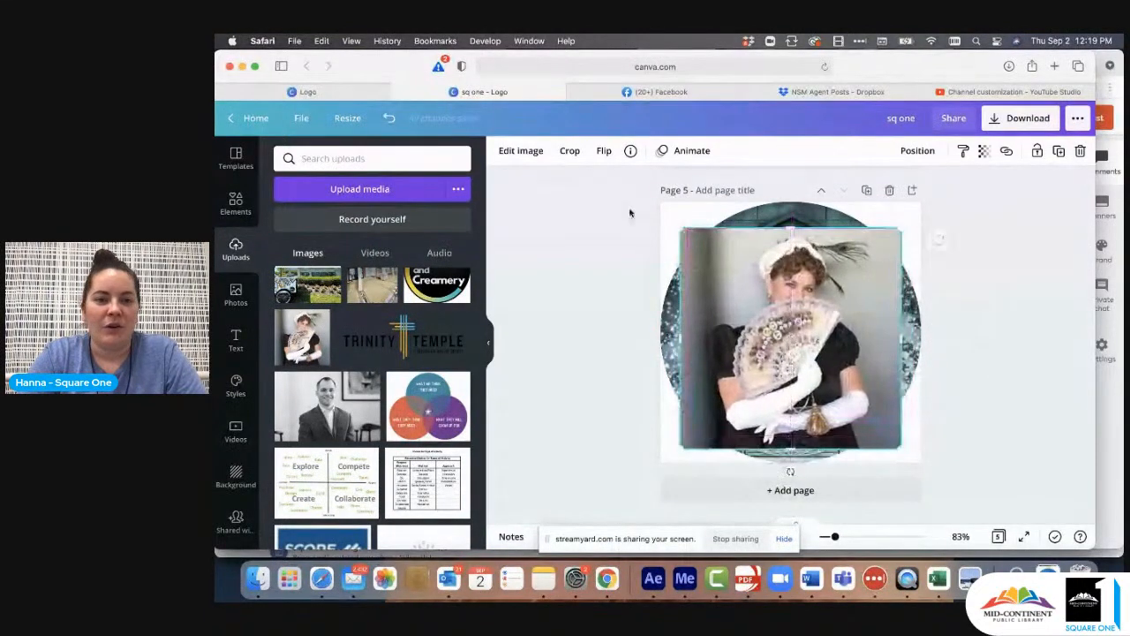
# - Remove the background from the photo of the woman with the fan and apply the result
pyautogui.click(520, 151)
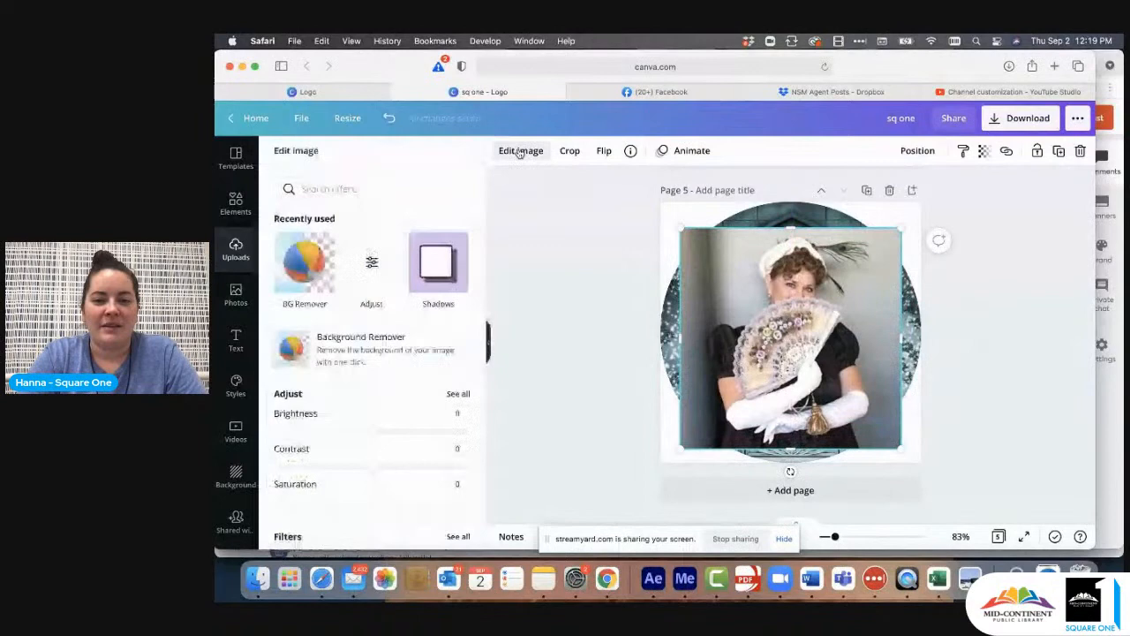
pyautogui.click(304, 262)
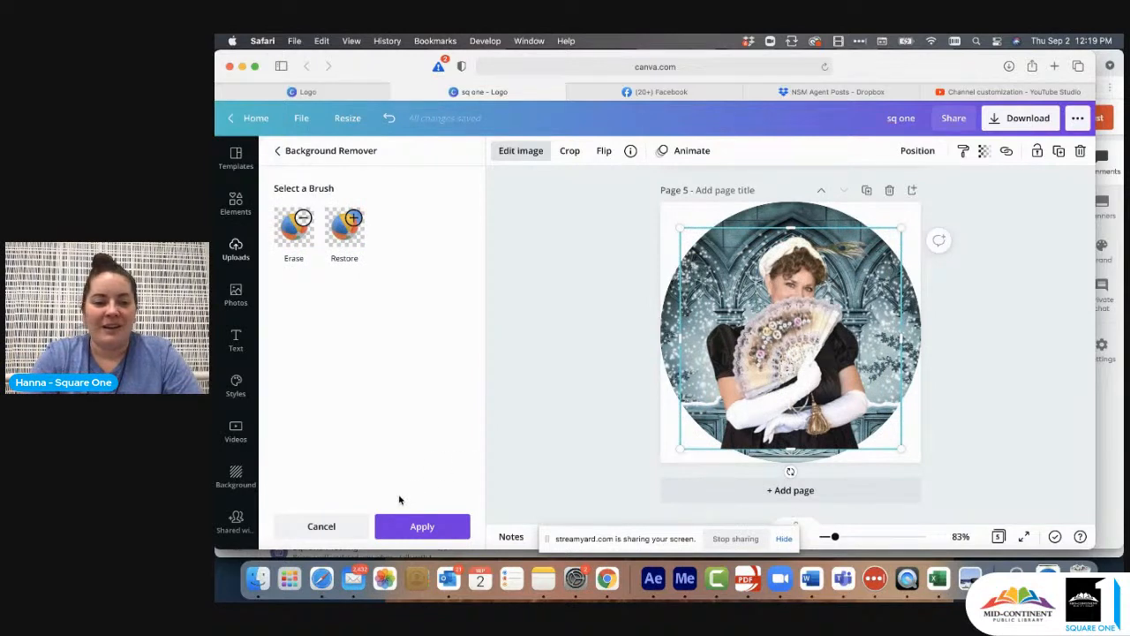
pyautogui.click(423, 526)
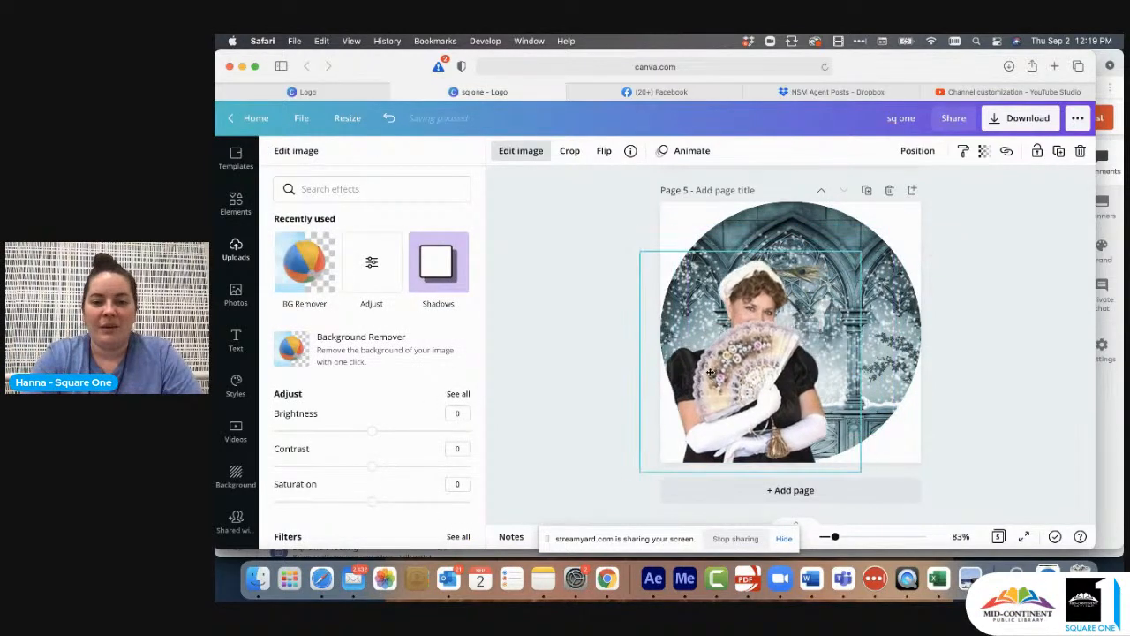
# - Enlarge the cutout of the woman with the fan slightly and centre it horizontally over the castle circle
pyautogui.moveTo(863, 253); pyautogui.dragTo(899, 240)
pyautogui.moveTo(733, 337); pyautogui.dragTo(805, 333)
pyautogui.click(971, 302)
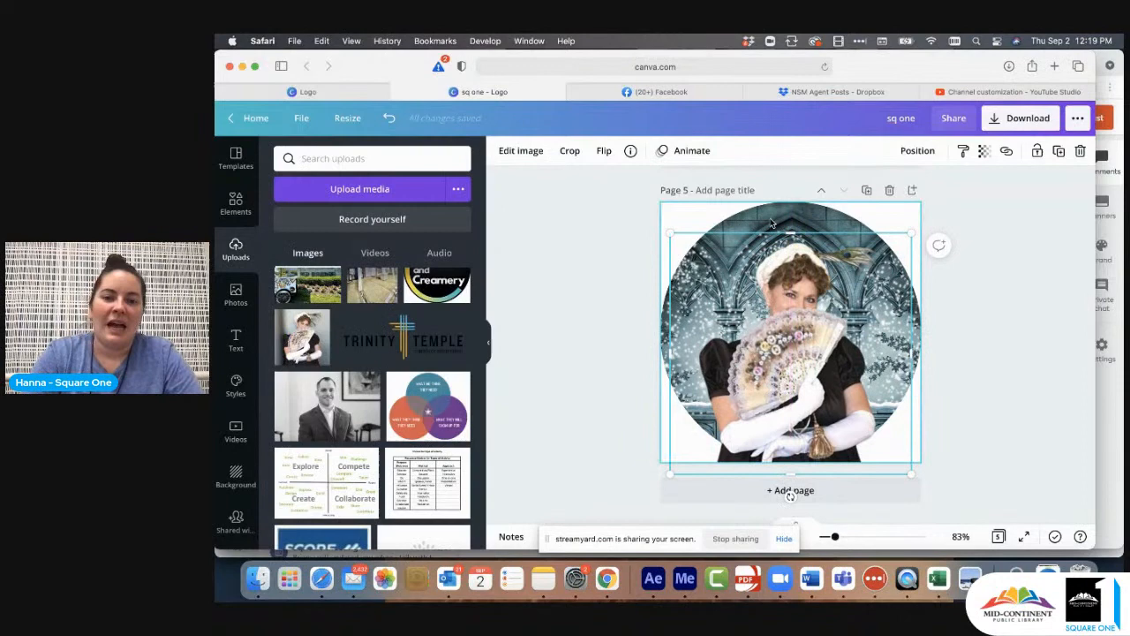
pyautogui.click(1064, 384)
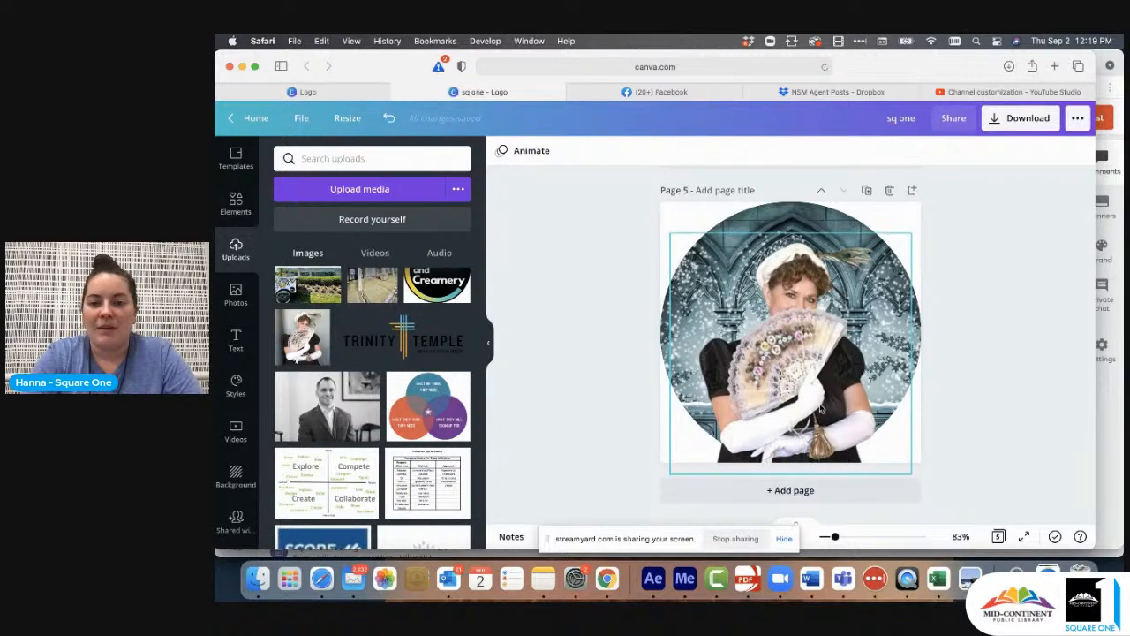
# - Try the cutout higher in the circle and settle it with its lower edge on the page's bottom edge
pyautogui.moveTo(816, 404); pyautogui.dragTo(809, 356)
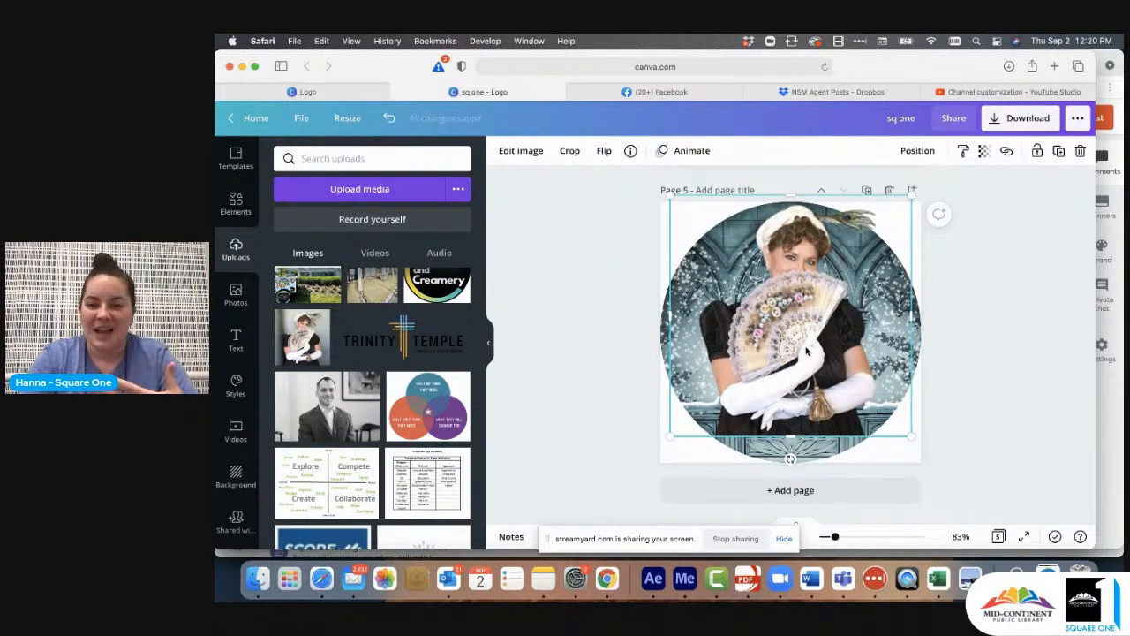
pyautogui.moveTo(806, 353); pyautogui.dragTo(803, 370)
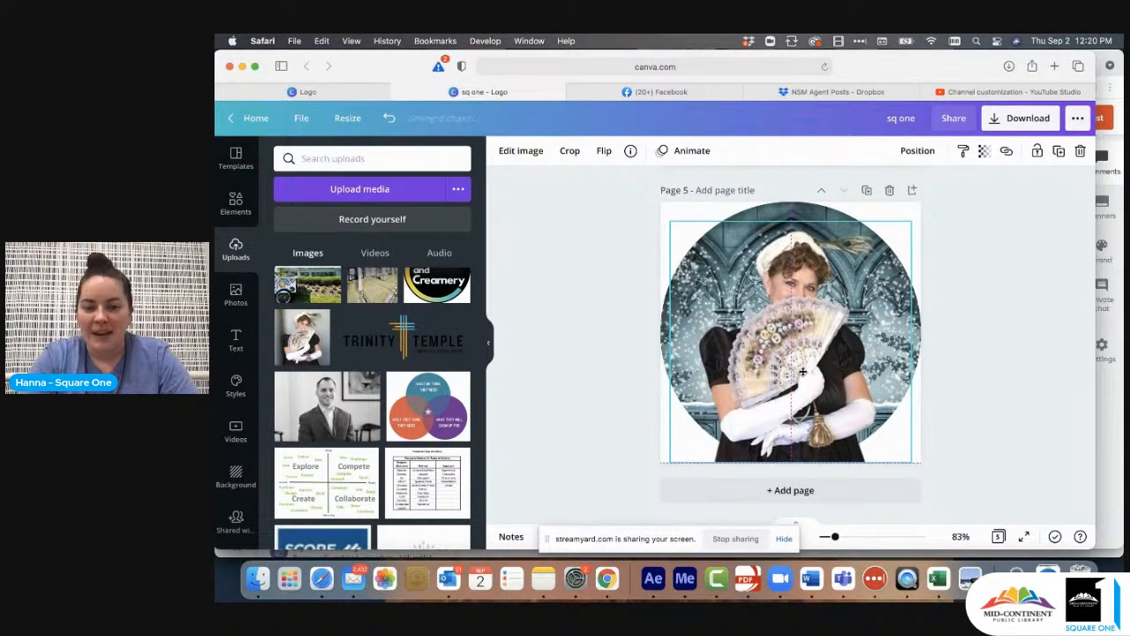
pyautogui.click(1012, 245)
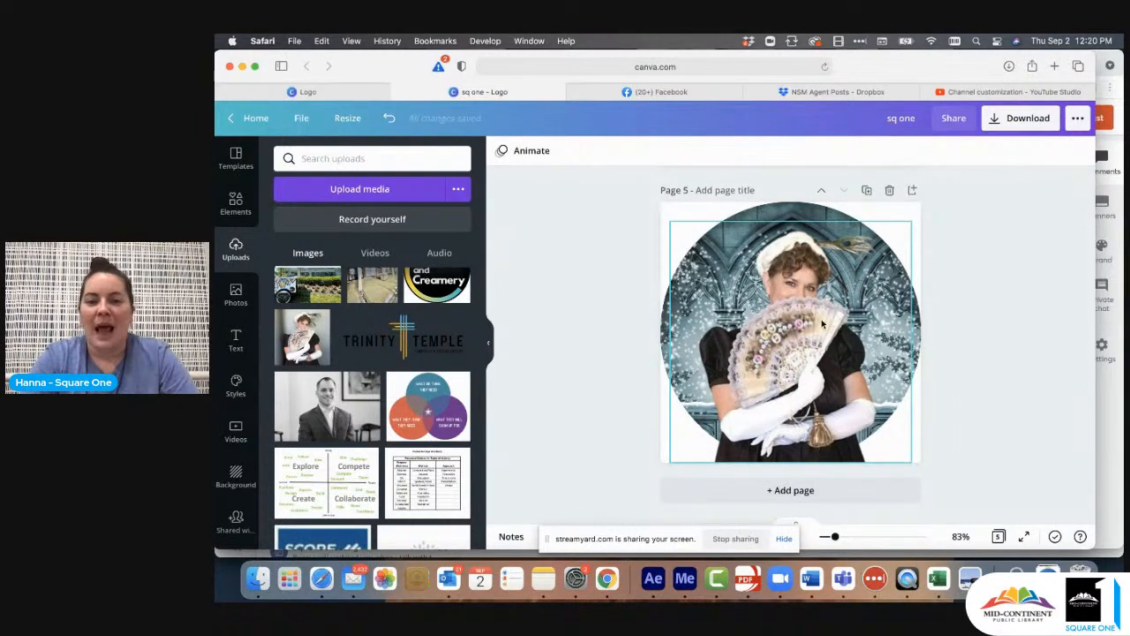
# - Rename the design with the pictured woman's first name followed by "pic"
pyautogui.moveTo(917, 119); pyautogui.dragTo(816, 119)
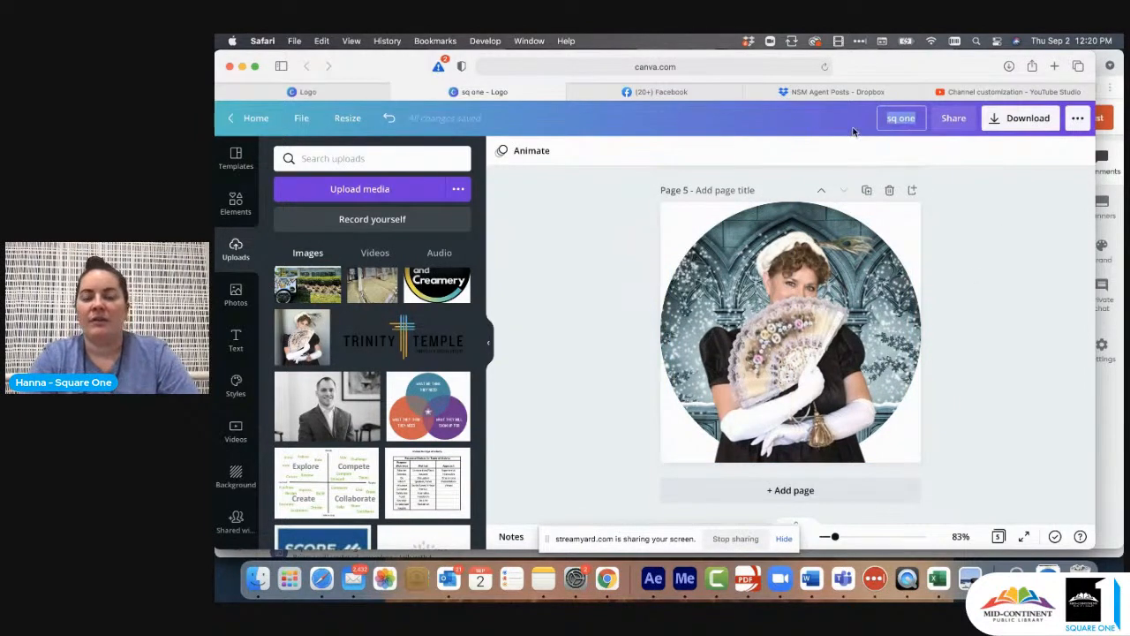
pyautogui.write('Amy pic')
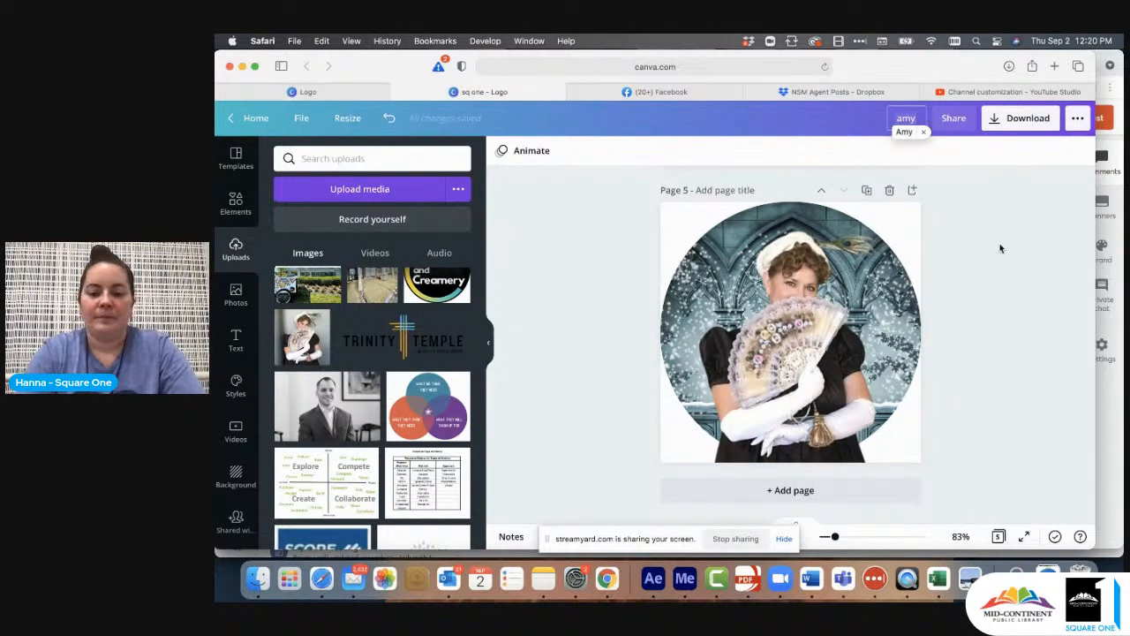
# - Download only page 5, the castle portrait of the woman with the fan, as a PNG
pyautogui.click(1017, 122)
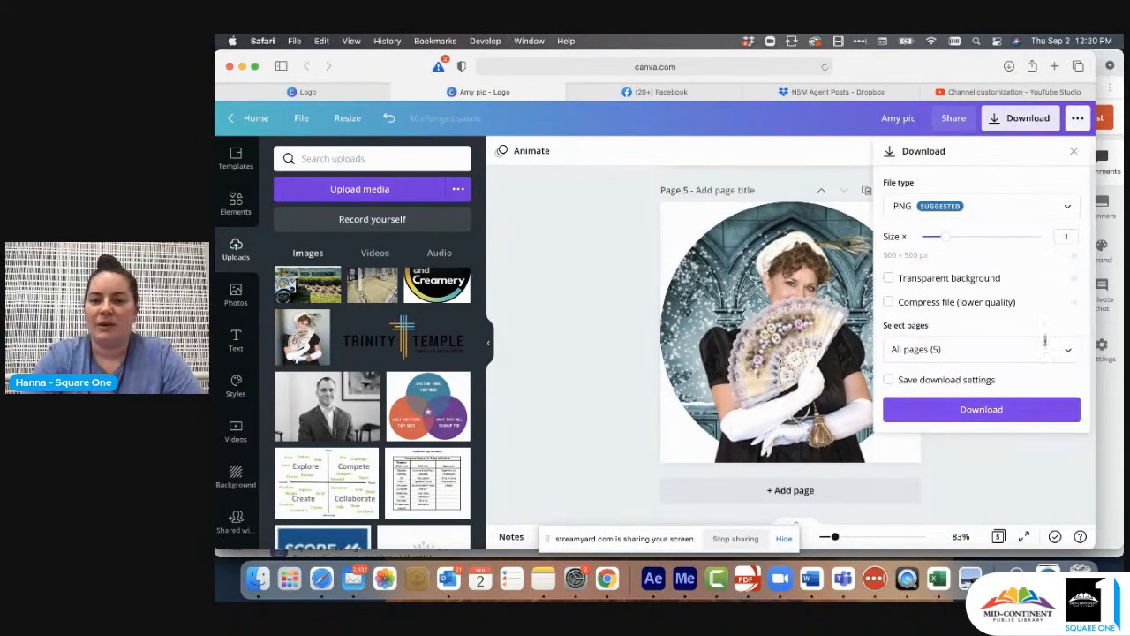
pyautogui.click(1064, 349)
pyautogui.scroll(-2, 1029, 274)
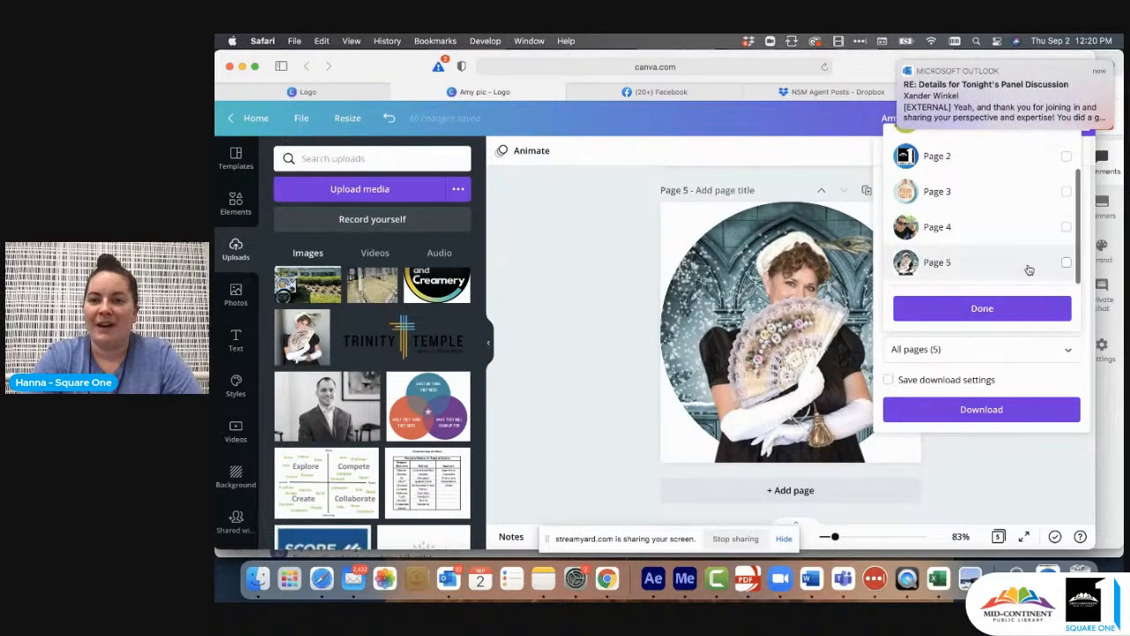
pyautogui.click(1027, 265)
pyautogui.click(984, 308)
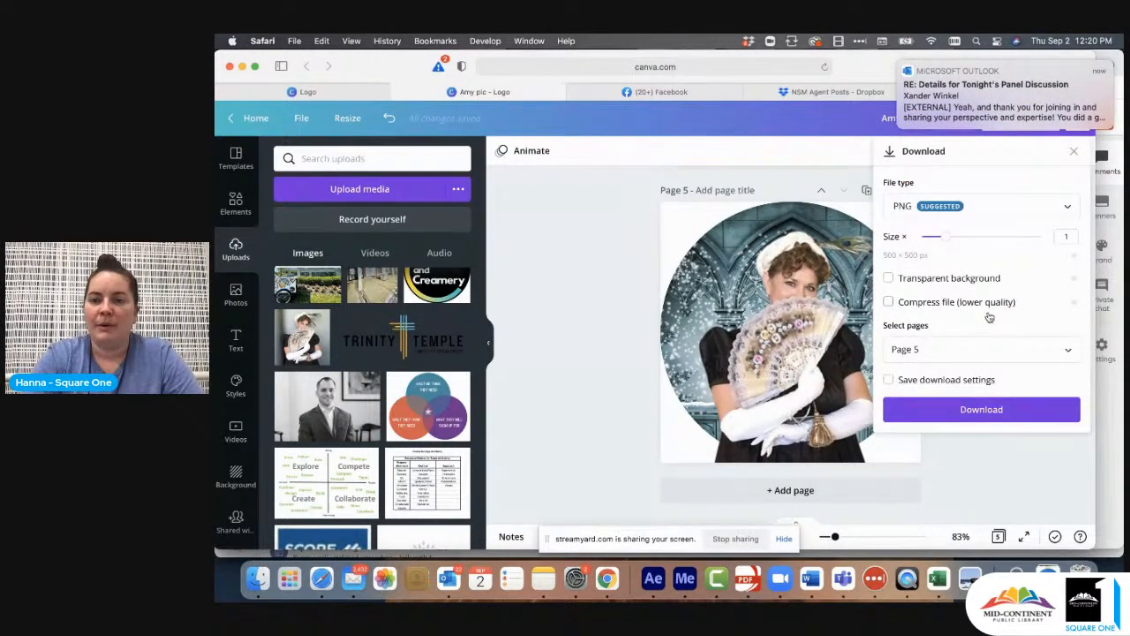
pyautogui.click(982, 409)
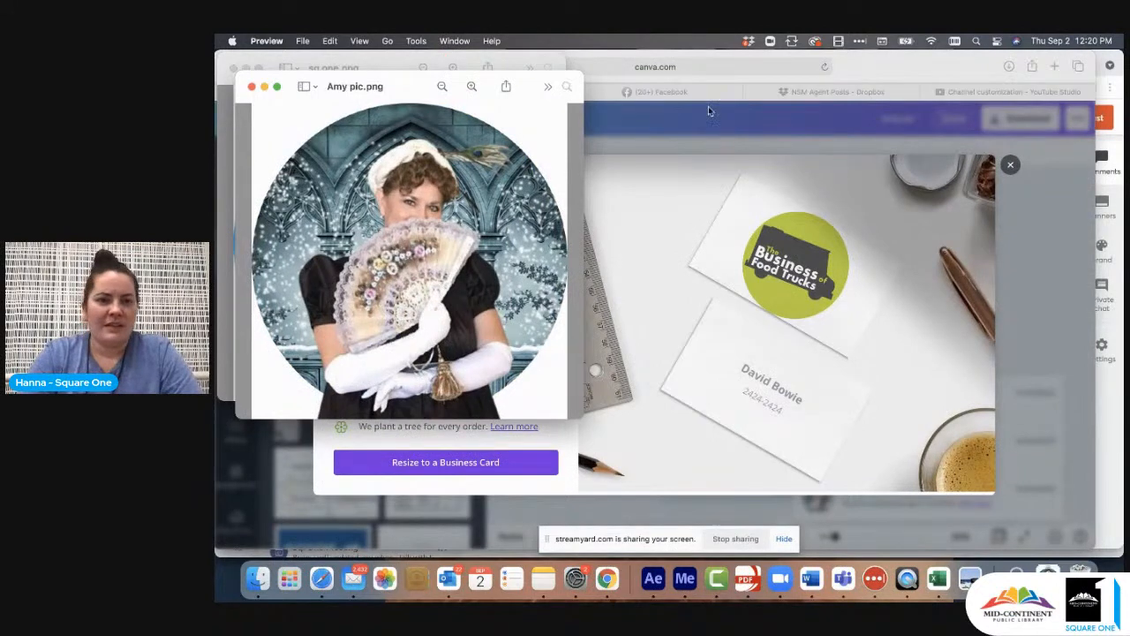
# - Close both image previews and dismiss the business card offer to return to the design
pyautogui.click(251, 87)
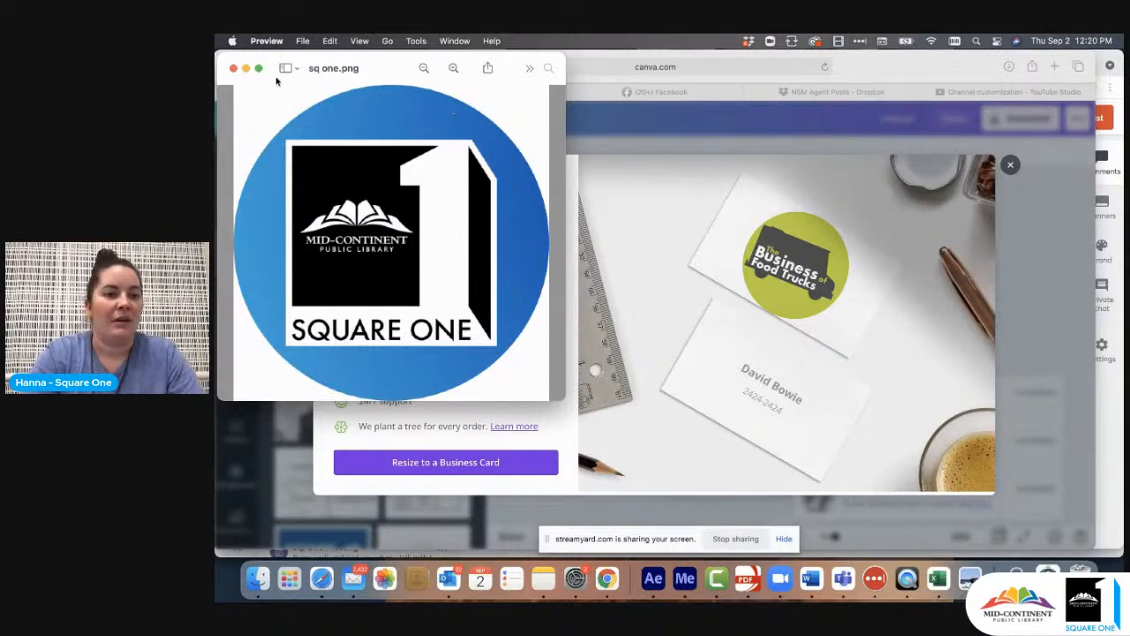
pyautogui.click(233, 68)
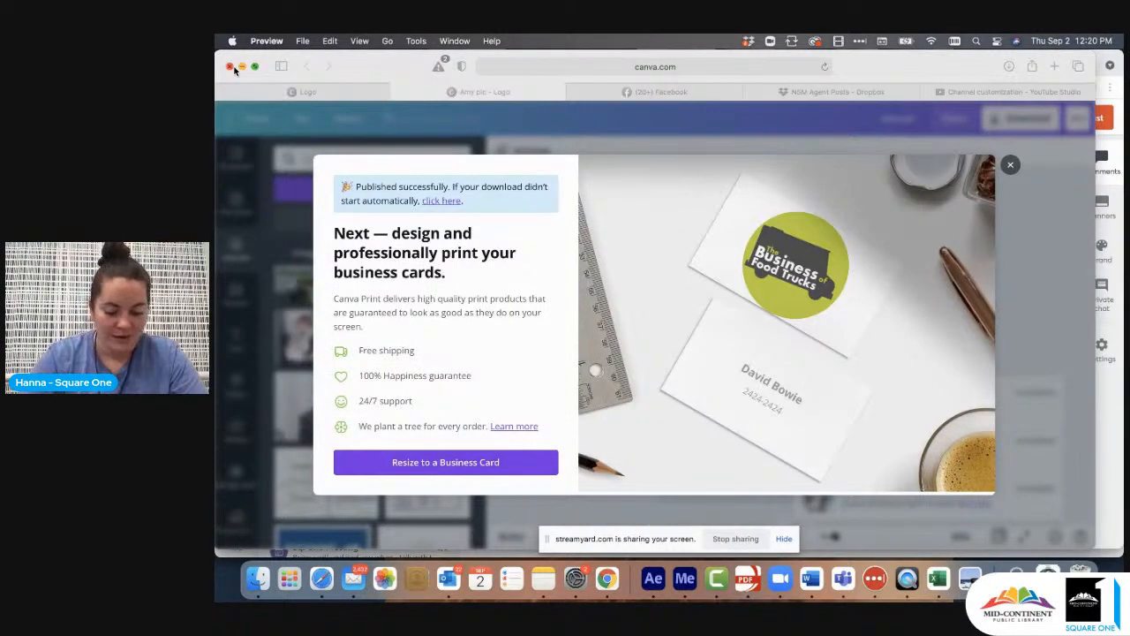
pyautogui.click(1012, 166)
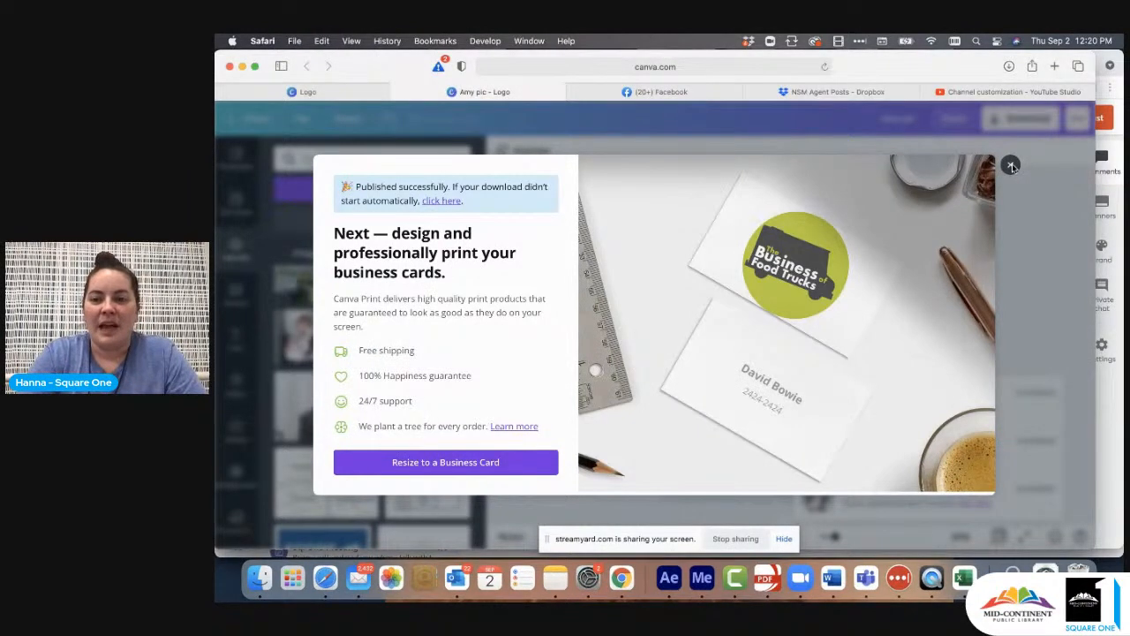
pyautogui.click(1012, 166)
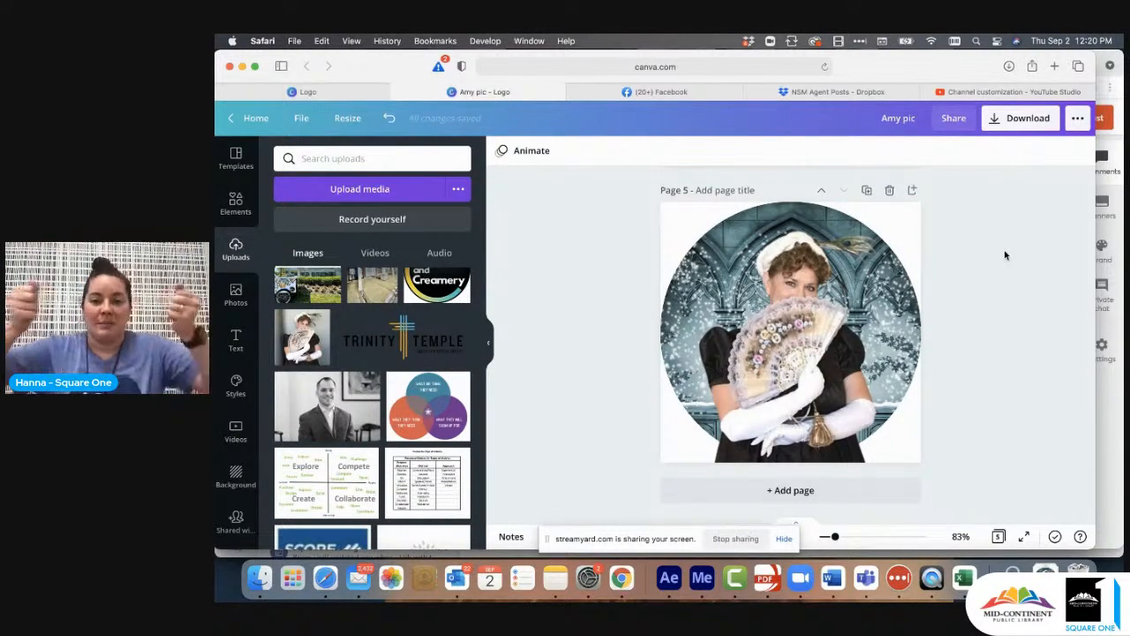
# - Switch to YouTube Studio and change the channel's profile picture to the downloaded castle portrait, accepting the full circular crop
pyautogui.click(1011, 89)
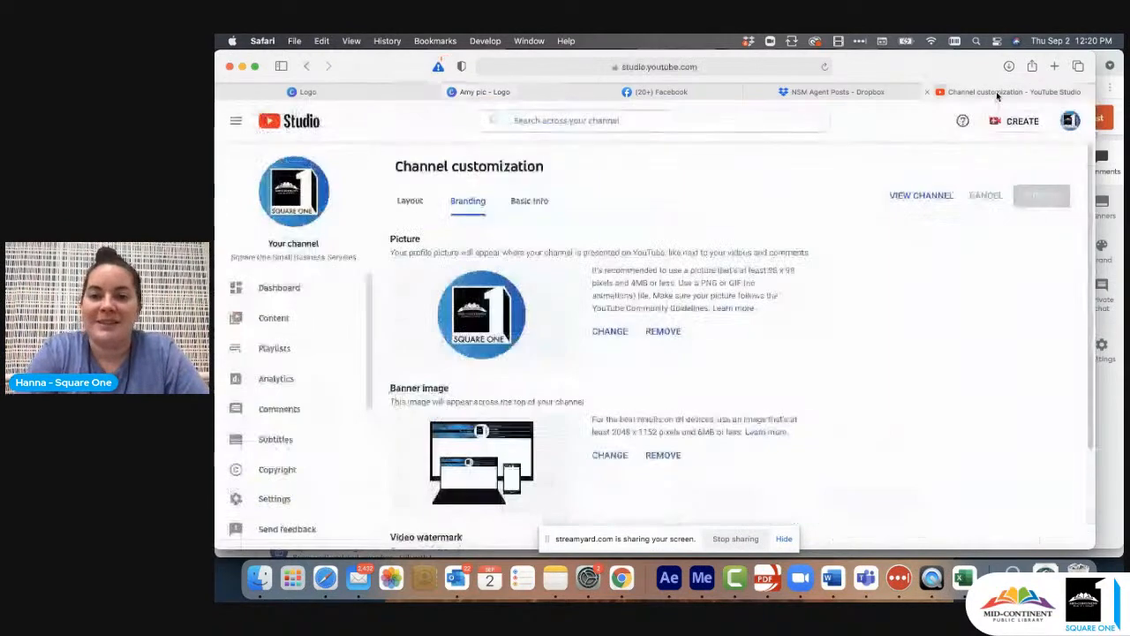
pyautogui.click(607, 334)
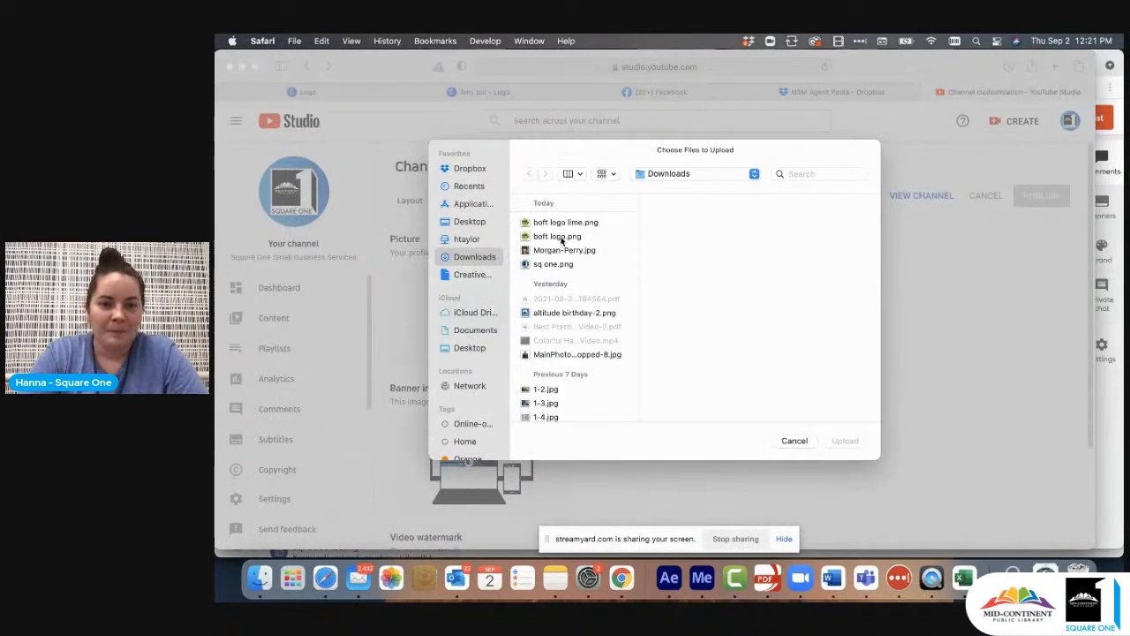
pyautogui.click(556, 222)
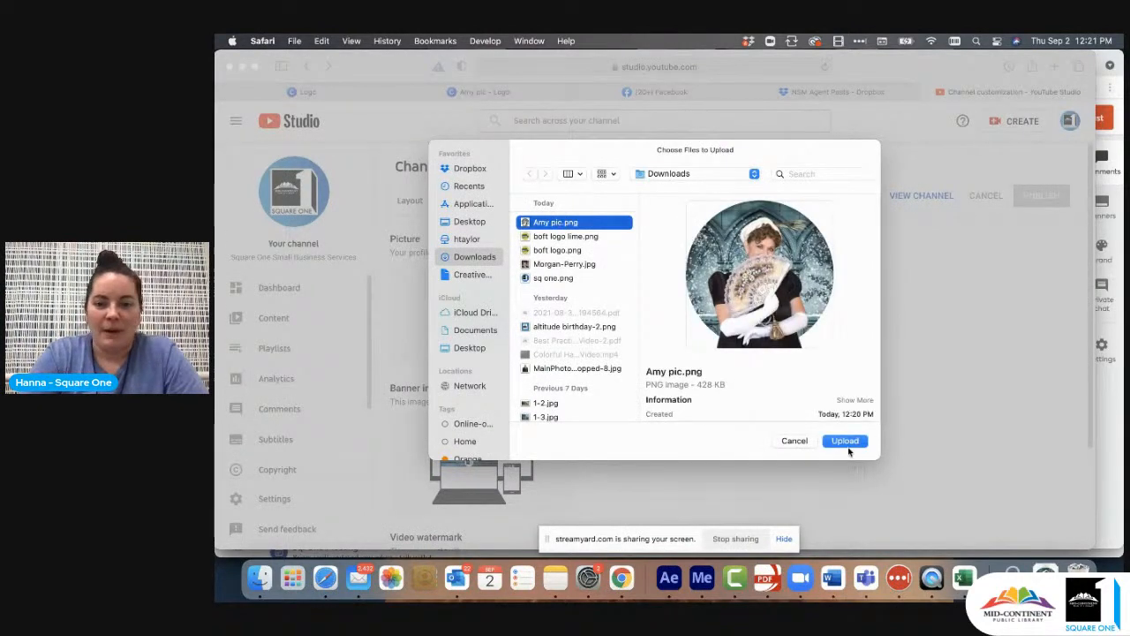
pyautogui.click(846, 440)
pyautogui.scroll(-2, 889, 349)
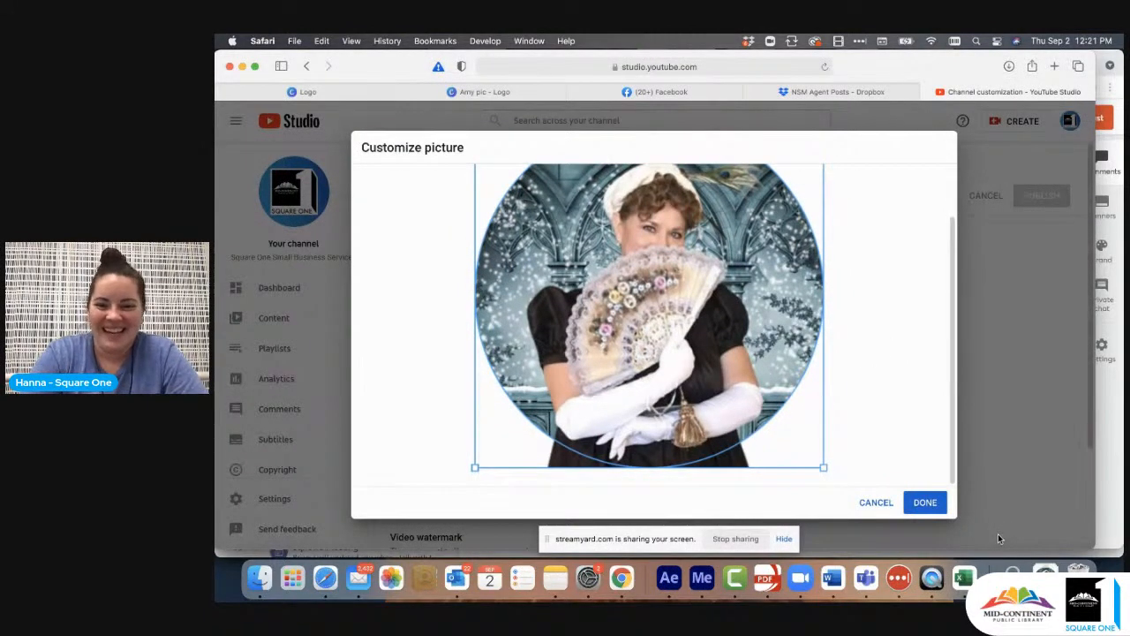
pyautogui.click(924, 502)
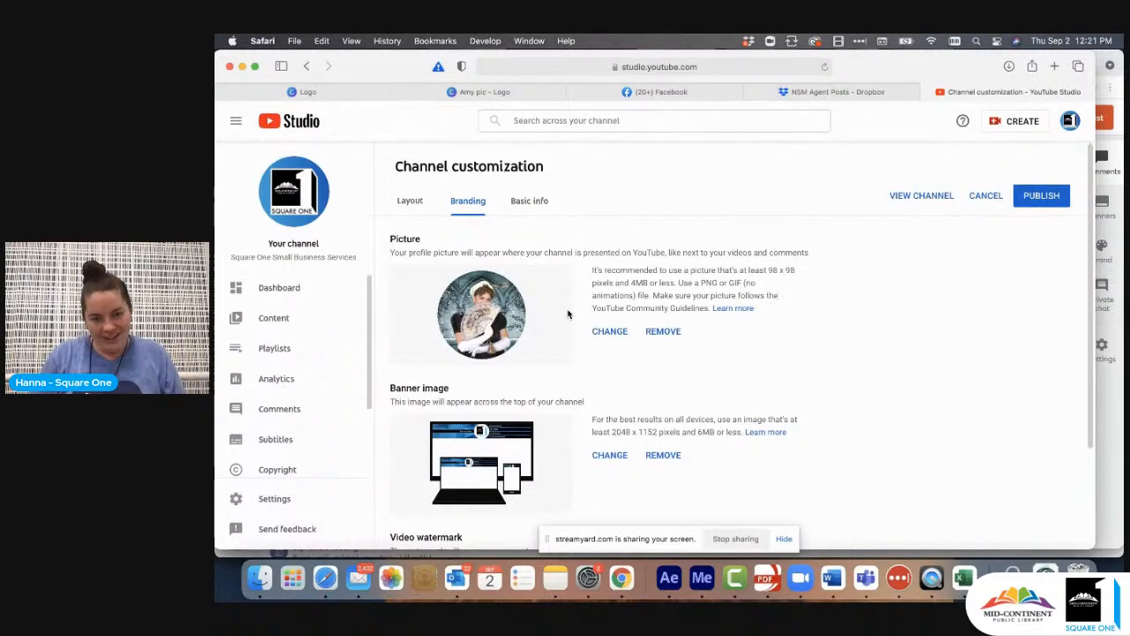
# - Switch back to Canva, search the photos for "library" and replace the castle in the circle with the dark bookshelf photo
pyautogui.click(470, 89)
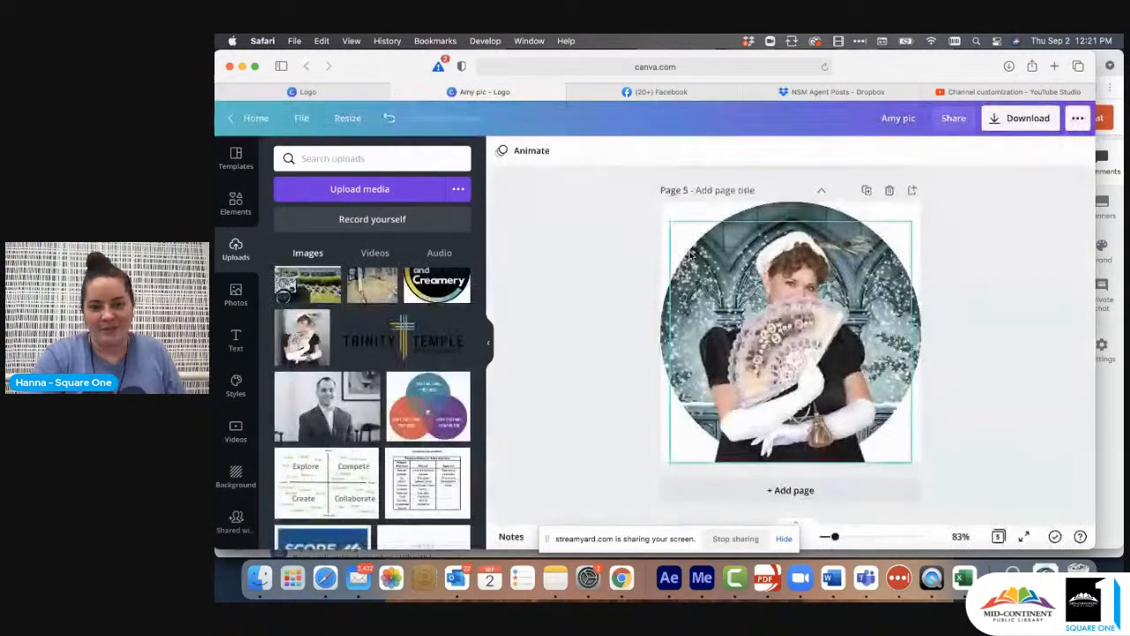
pyautogui.moveTo(812, 344); pyautogui.dragTo(776, 339)
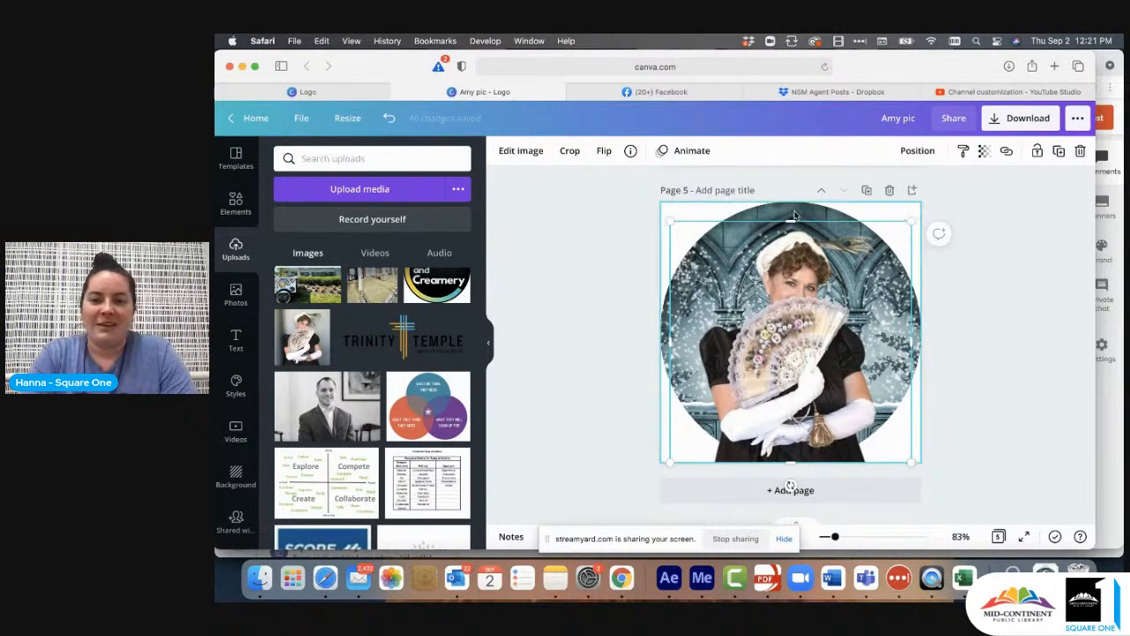
pyautogui.click(1015, 219)
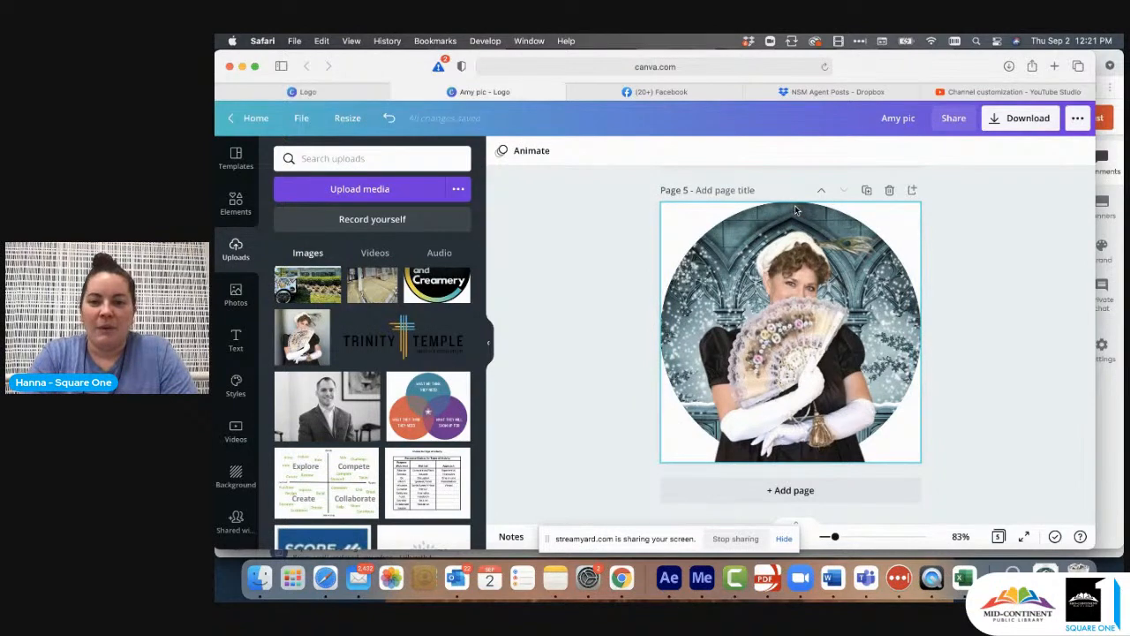
pyautogui.click(797, 211)
pyautogui.click(1058, 153)
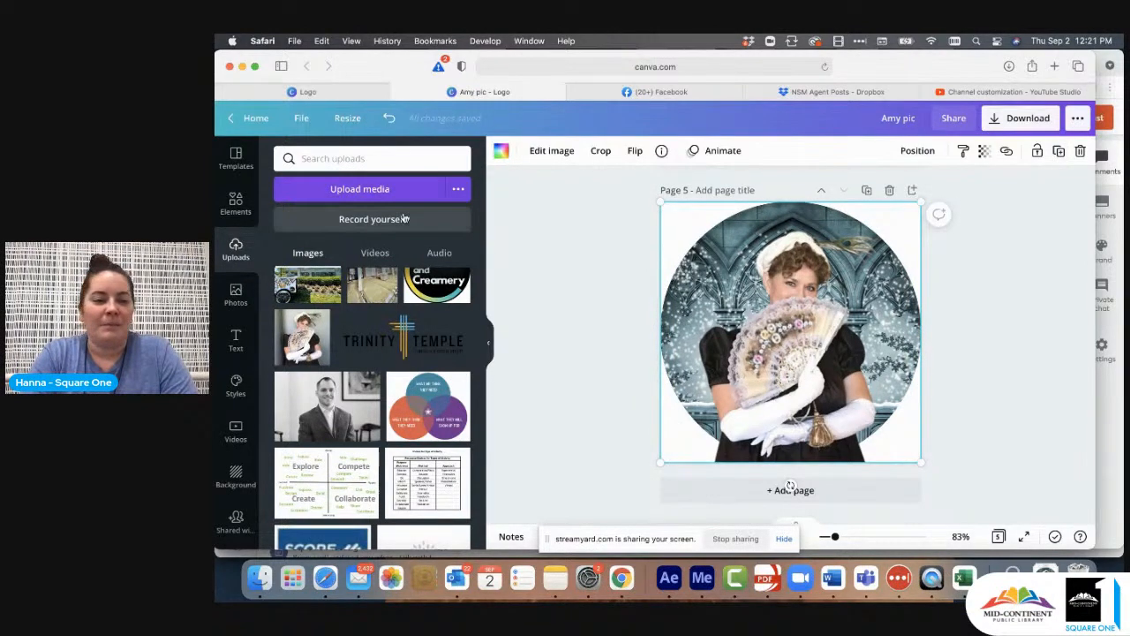
pyautogui.click(236, 296)
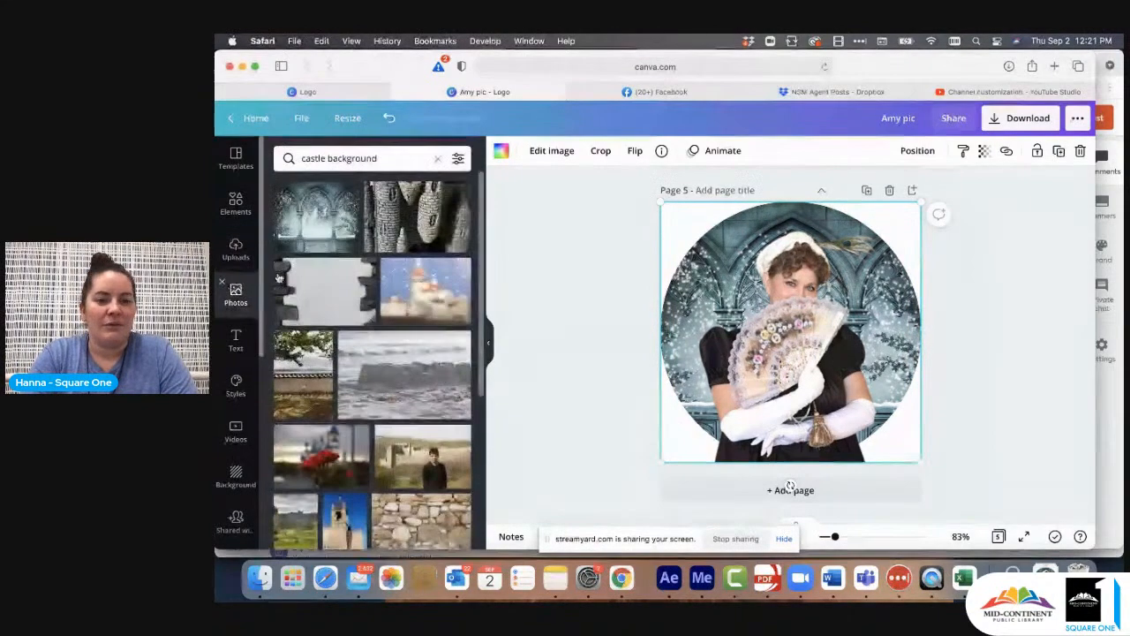
pyautogui.click(439, 160)
pyautogui.write('library')
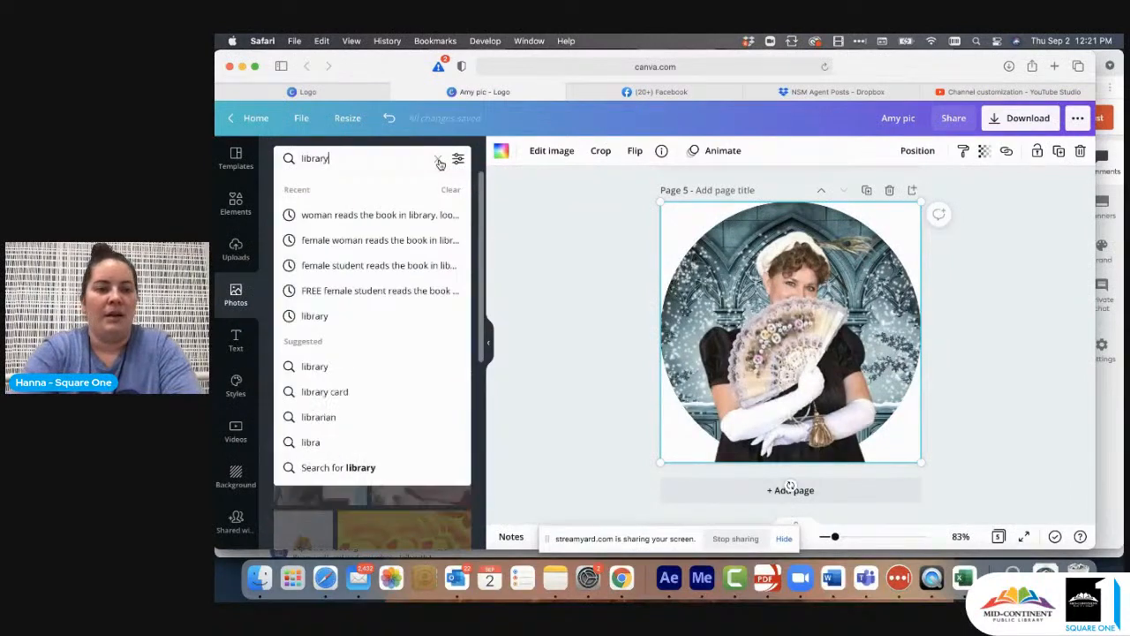
pyautogui.press('Return')
pyautogui.moveTo(332, 262); pyautogui.dragTo(744, 217)
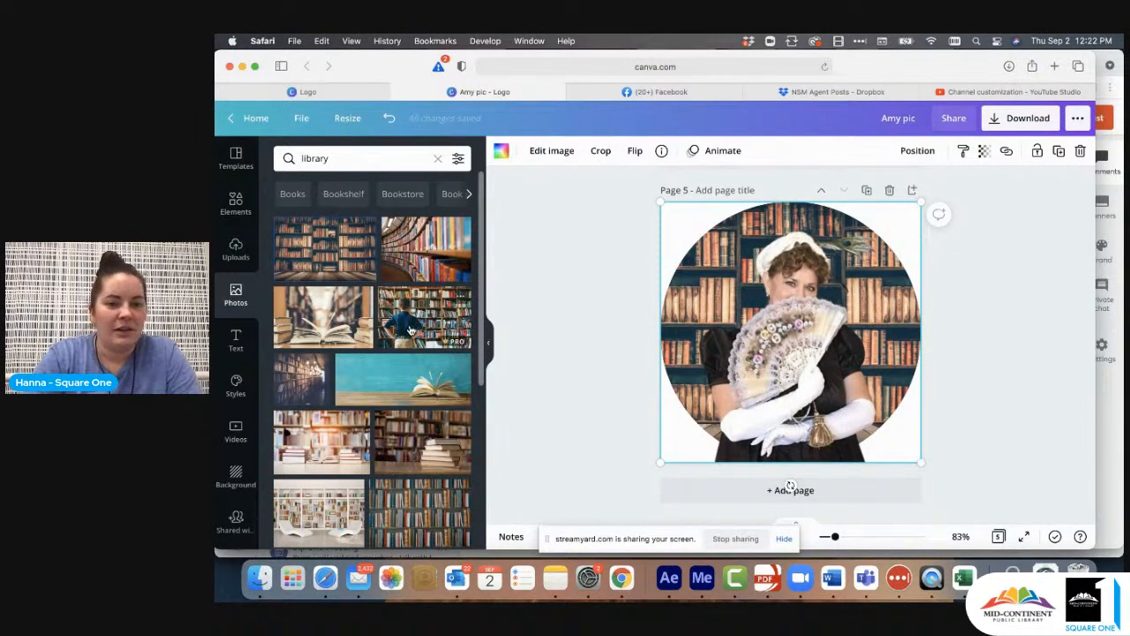
# - Search the photos for "background" and look through the backdrop options for the portrait
pyautogui.scroll(-3, 394, 455)
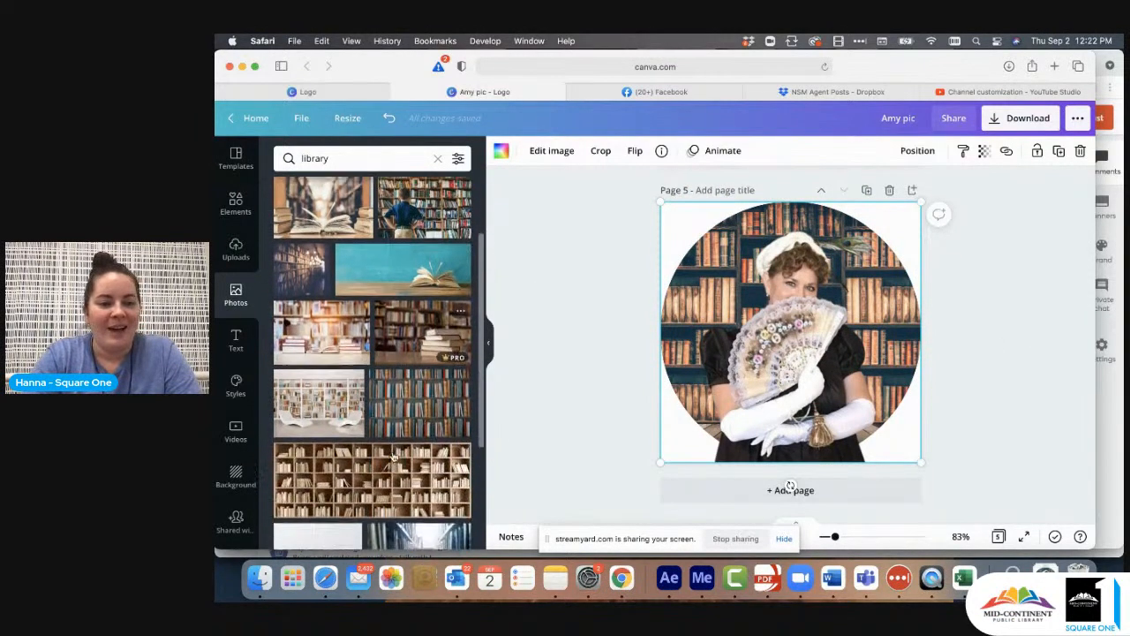
pyautogui.click(437, 158)
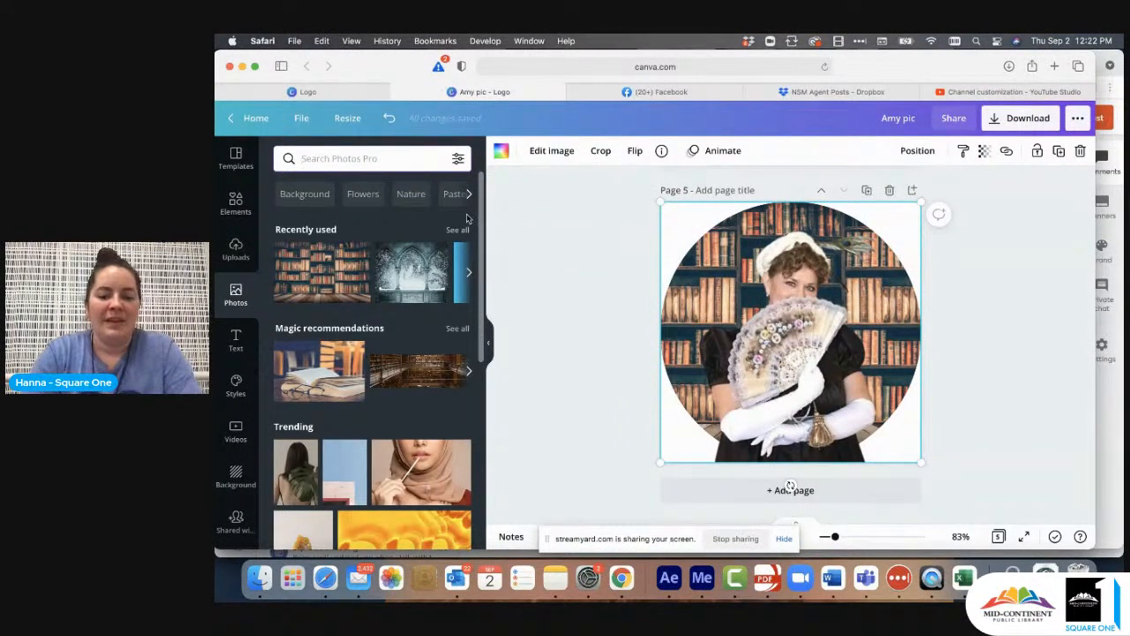
pyautogui.write('background')
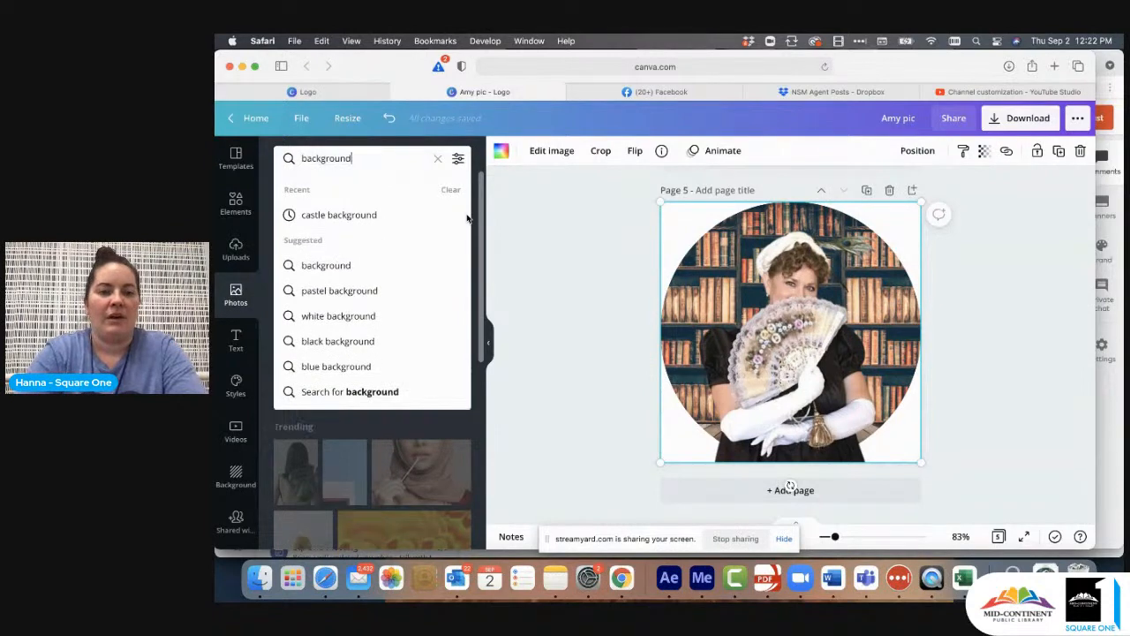
pyautogui.press('Return')
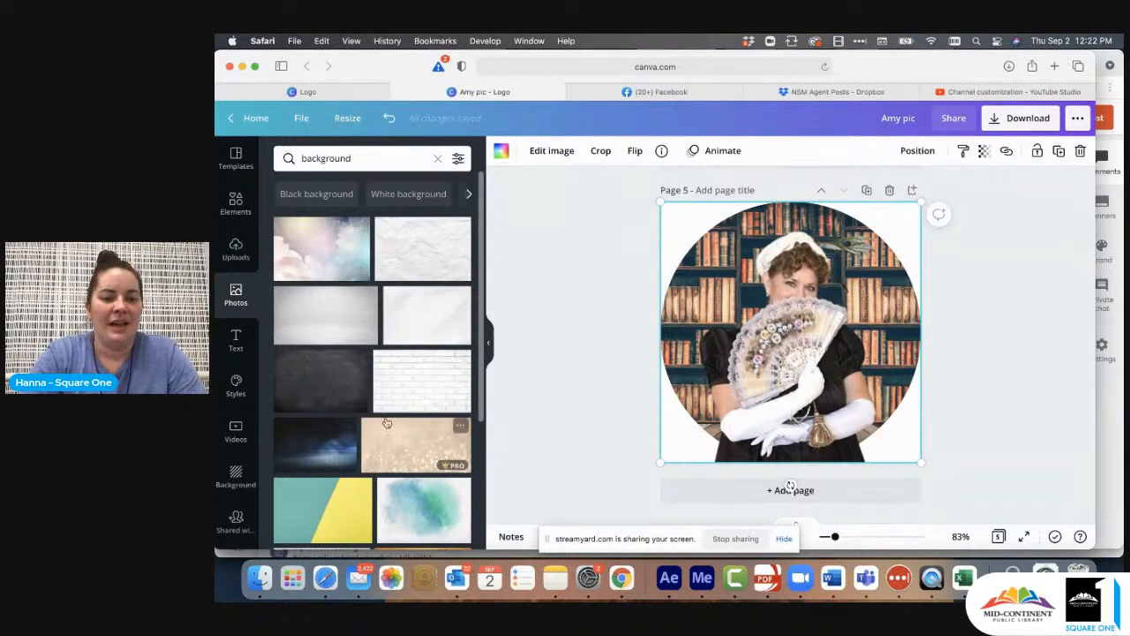
pyautogui.scroll(-5, 386, 422)
pyautogui.scroll(-1, 386, 422)
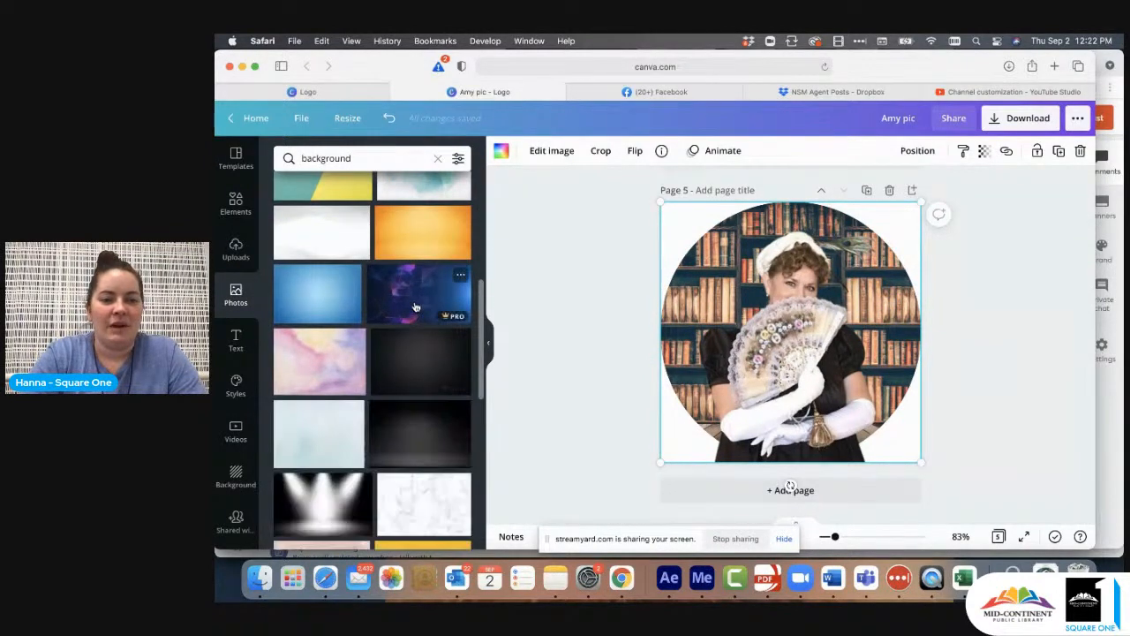
pyautogui.scroll(-2, 422, 400)
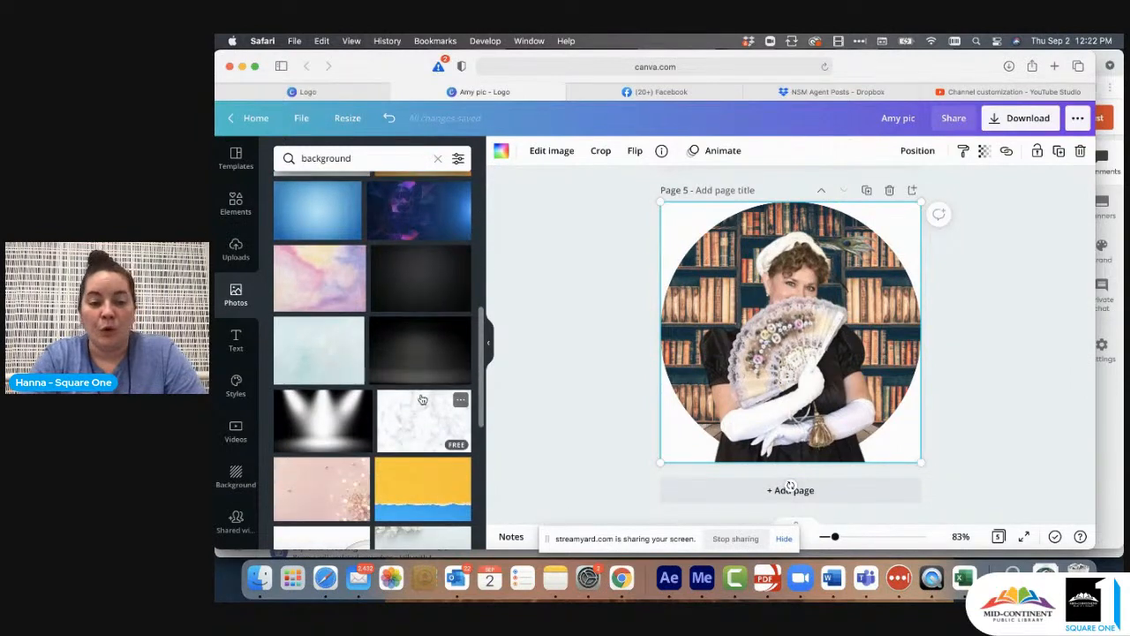
pyautogui.scroll(-3, 415, 401)
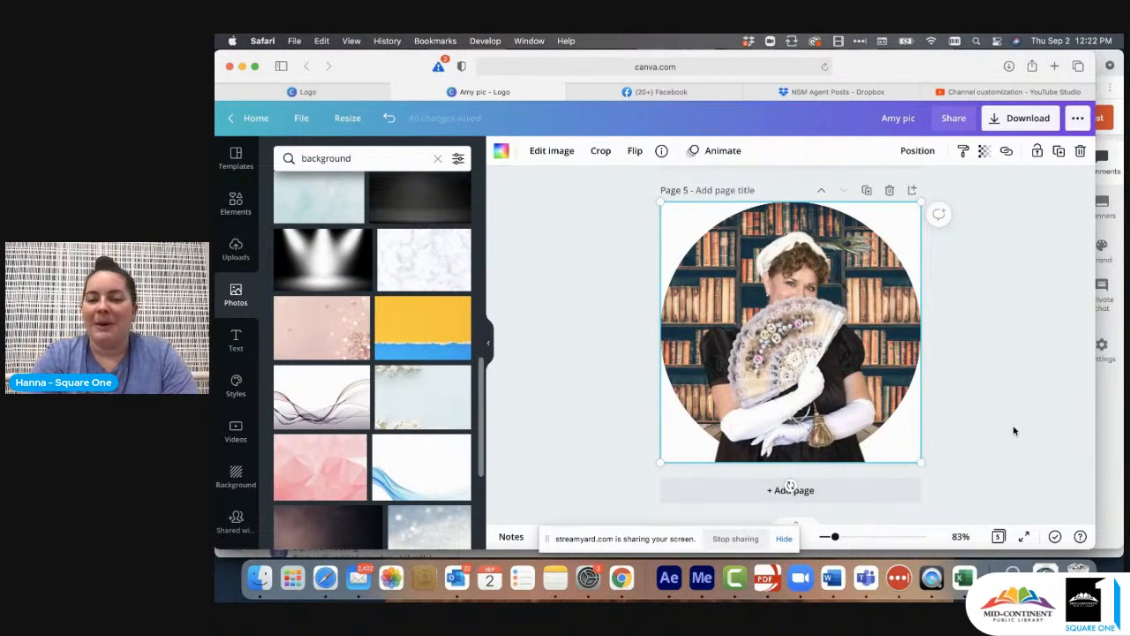
pyautogui.click(1011, 373)
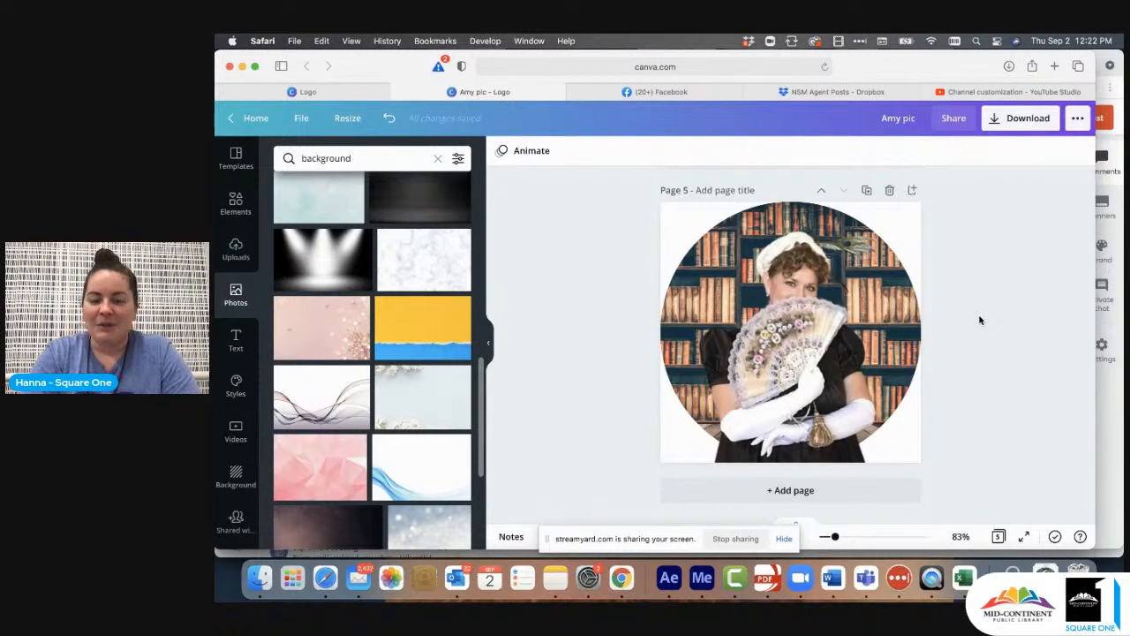
# - In YouTube Studio, remove the channel's profile picture and upload the JPG portrait of the dark-haired woman, accepting the full circular crop
pyautogui.click(964, 92)
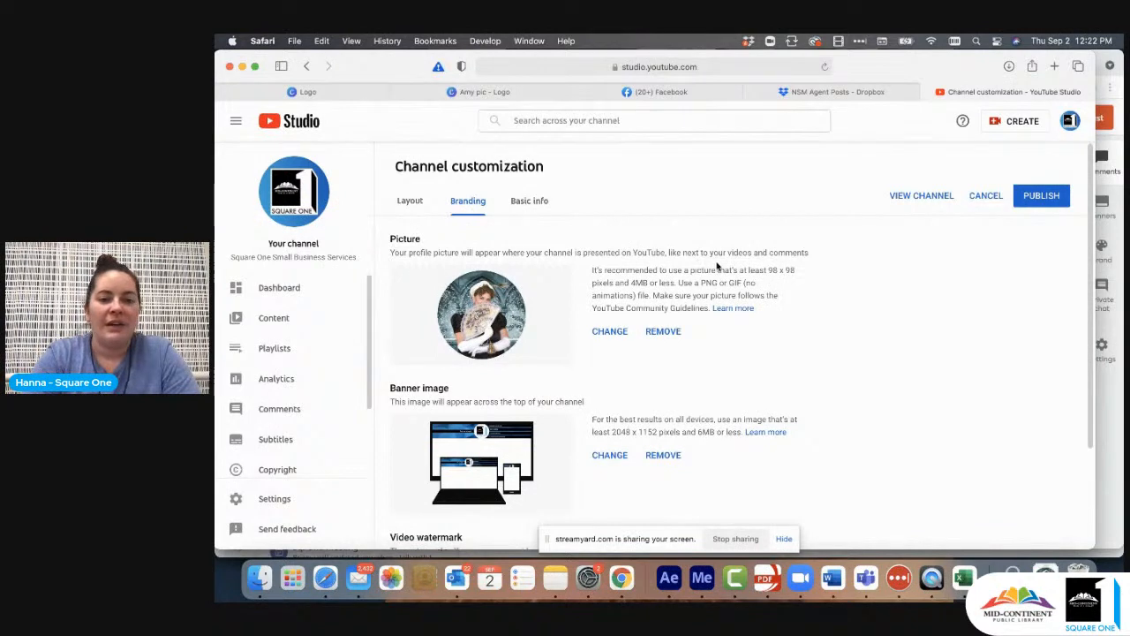
pyautogui.click(669, 332)
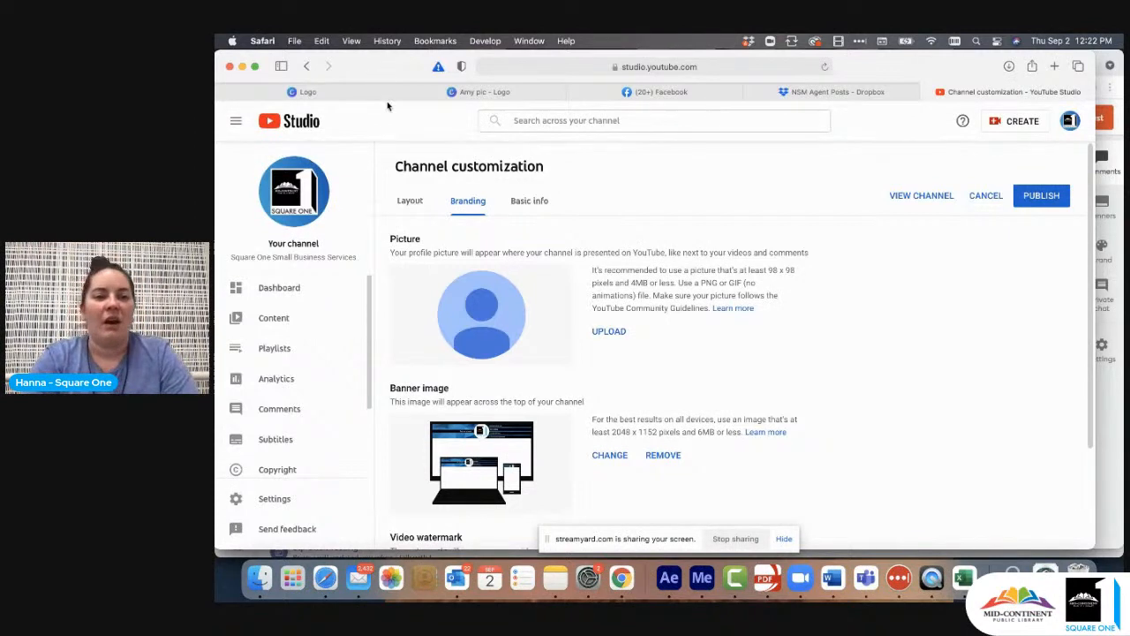
pyautogui.moveTo(468, 95)
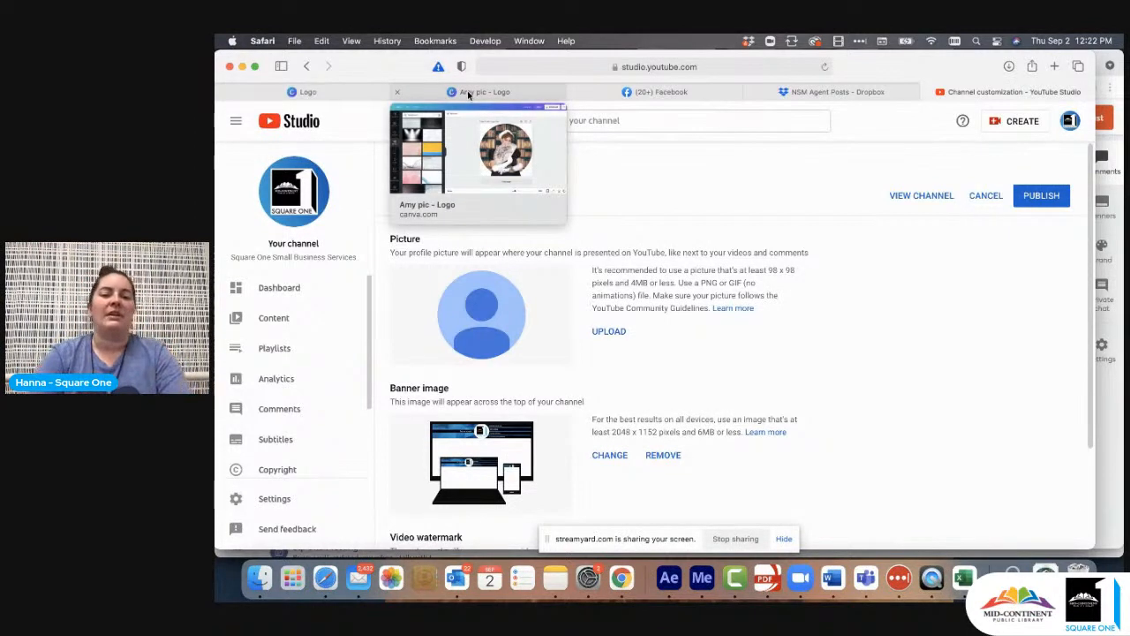
pyautogui.click(609, 333)
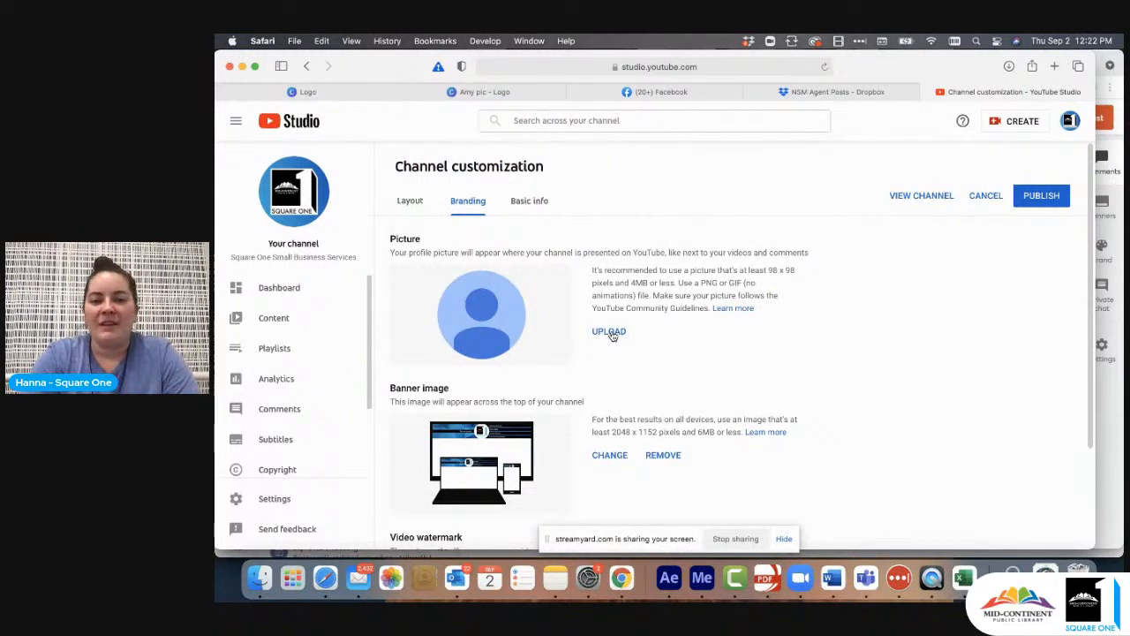
pyautogui.click(558, 266)
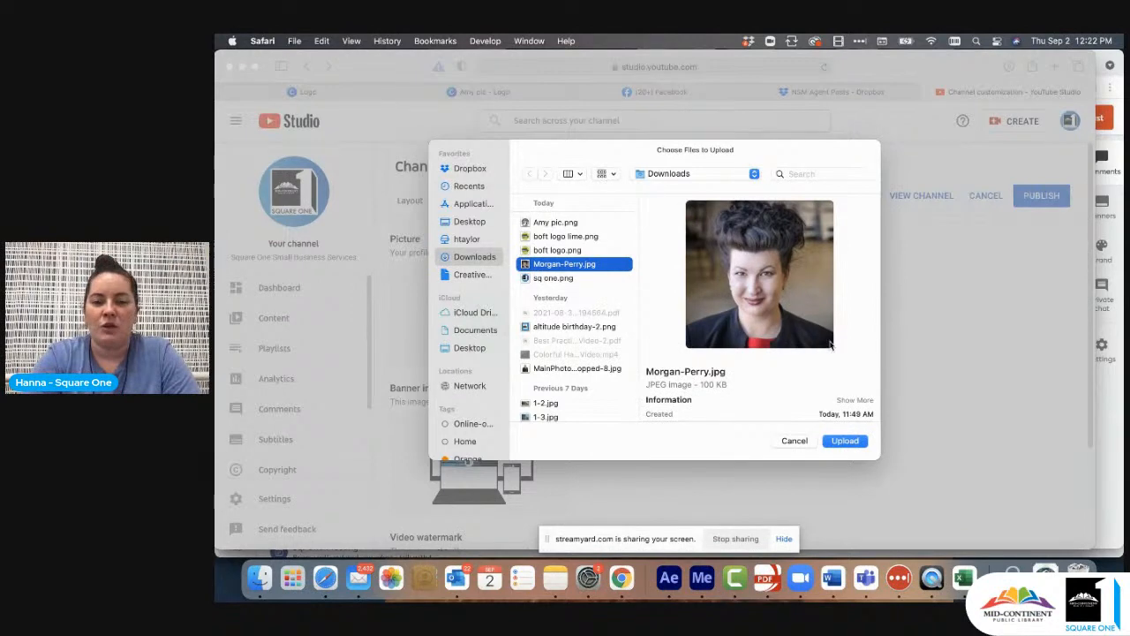
pyautogui.click(846, 441)
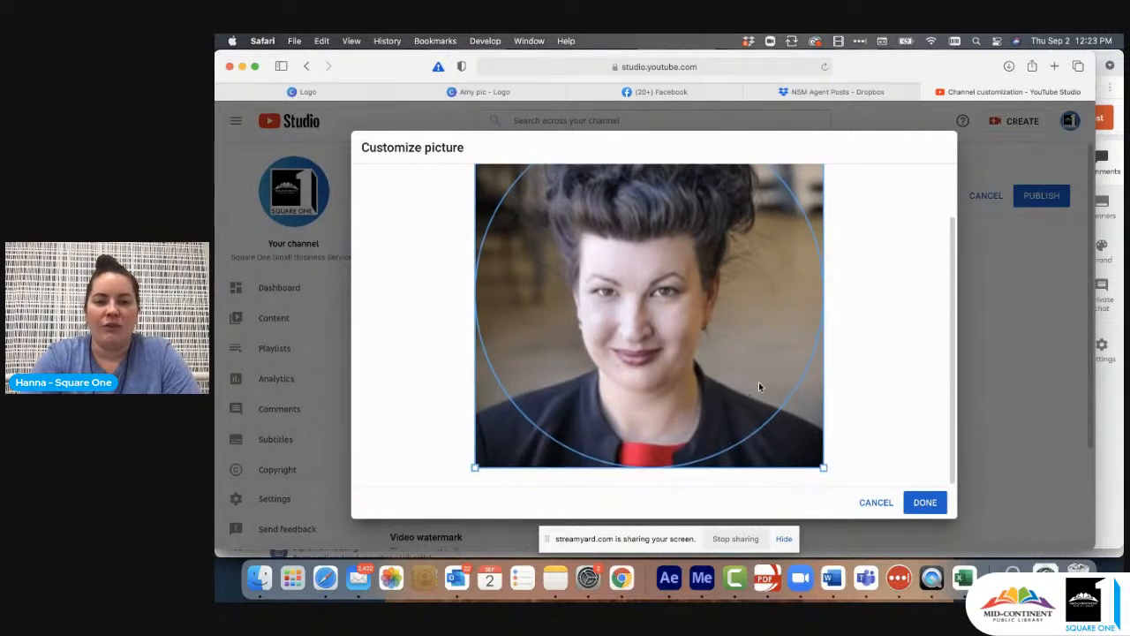
pyautogui.click(925, 502)
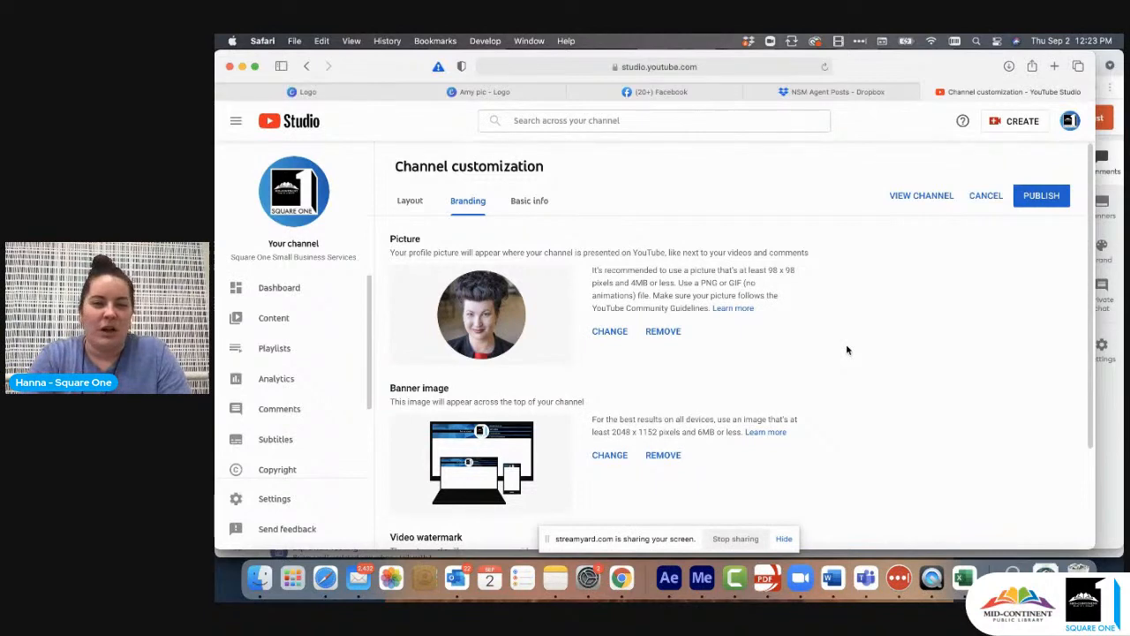
# - Switch back to the Canva design showing the woman with the fan
pyautogui.click(495, 94)
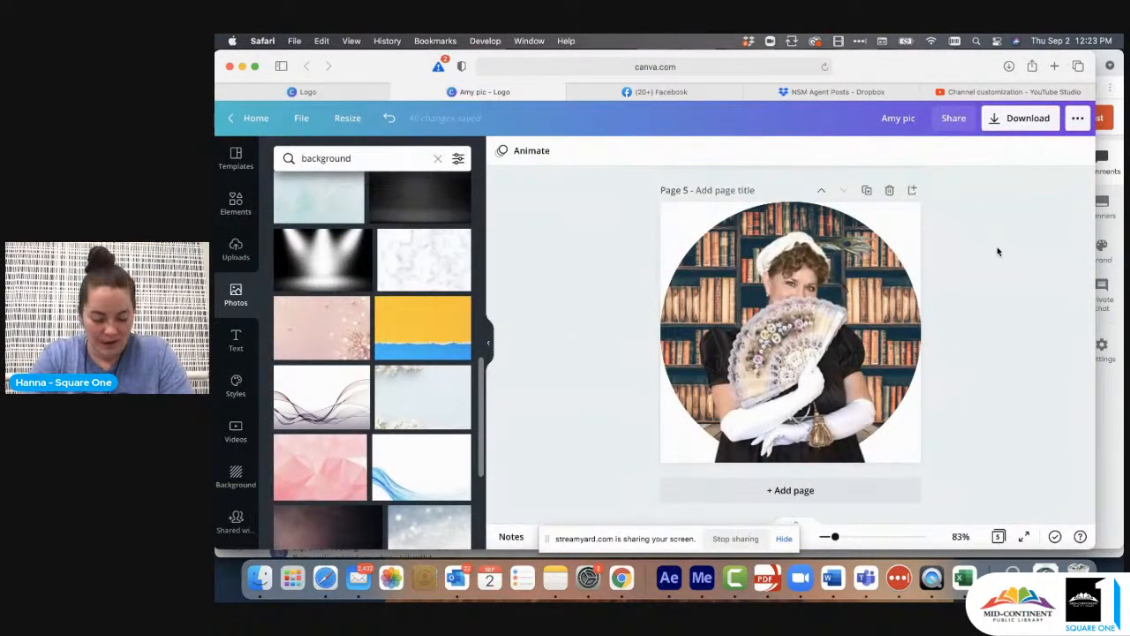